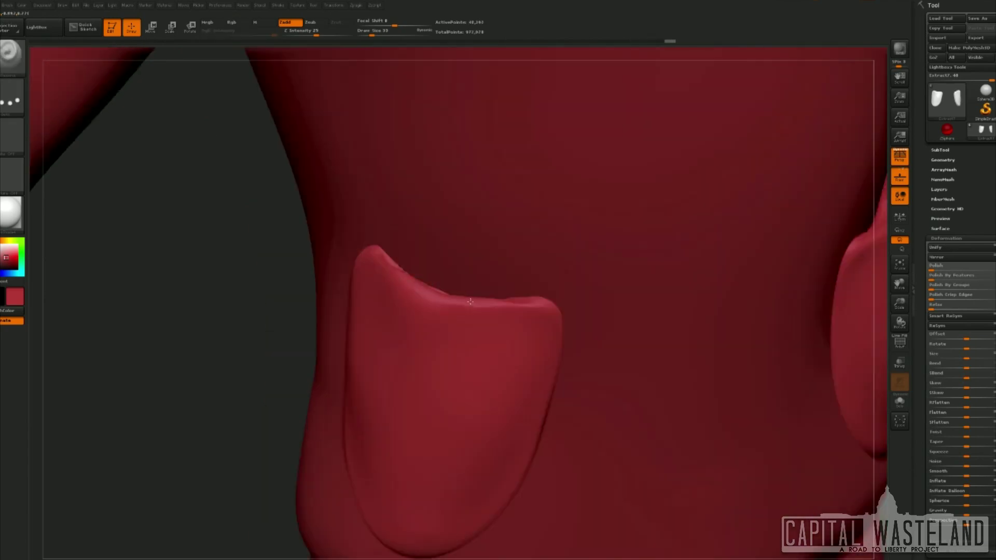
Switch to the hood subtool in ZBrush and shape the rim of the hoodie's hood.
left_click(940, 149)
left_click(942, 163)
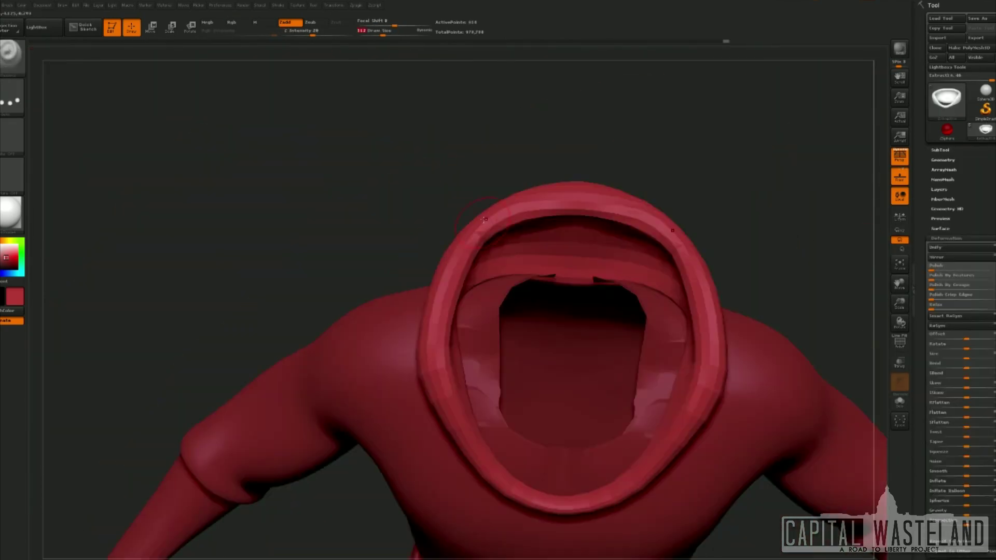
mouse_move(596, 155)
left_mouse_down()
mouse_move(689, 140)
mouse_move(622, 136)
mouse_move(638, 134)
mouse_move(782, 249)
mouse_move(858, 213)
left_mouse_up()
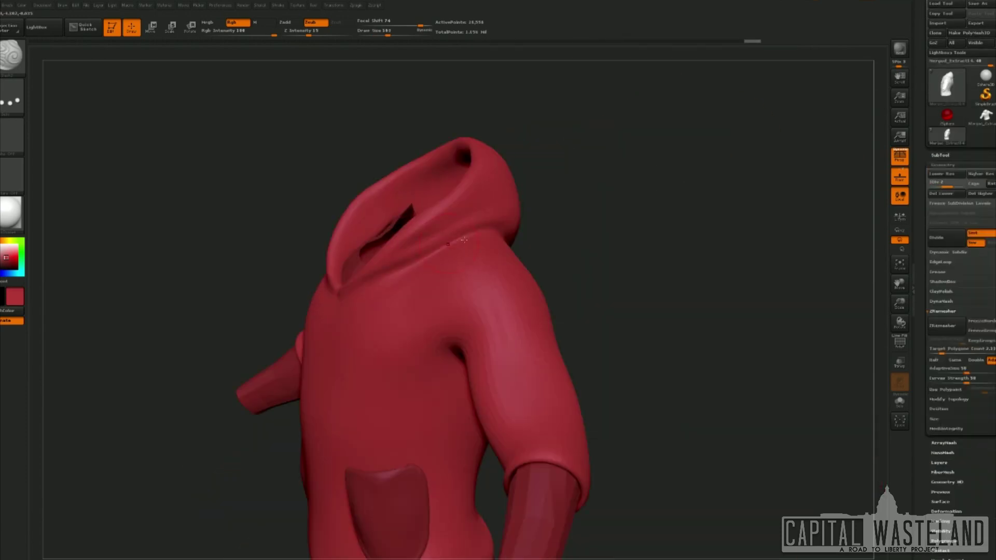
Sculpt stitched seam lines across the hoodie's back, shoulders and upper sleeves.
left_click_drag(674, 155, 804, 163)
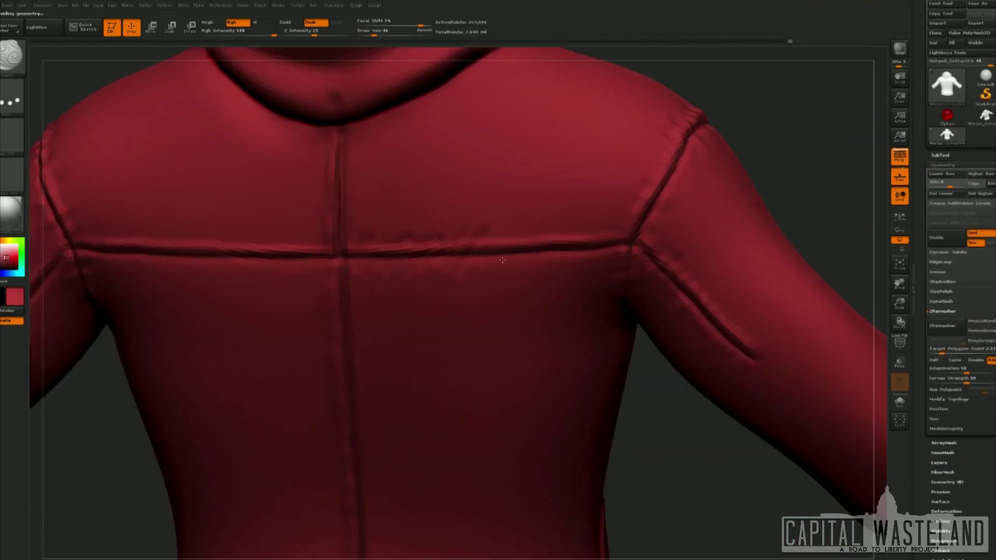
left_click_drag(804, 208, 804, 155, "alt")
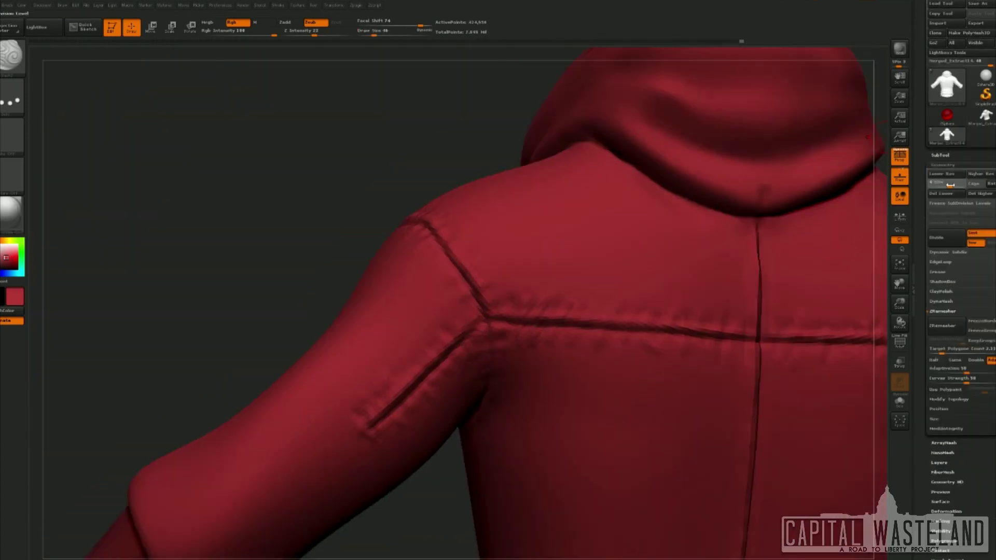
left_click_drag(363, 130, 130, 148, "alt")
left_click_drag(456, 329, 468, 348)
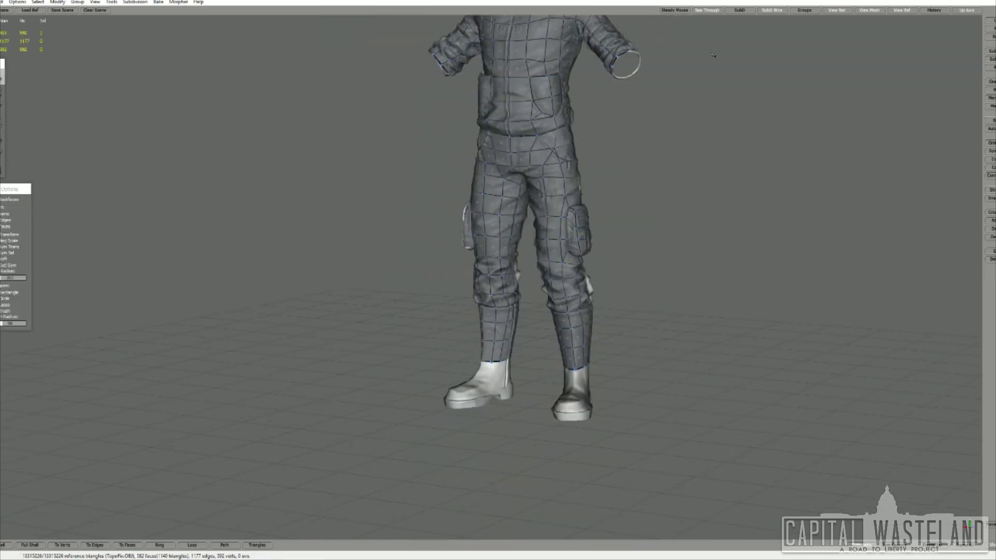
Switch to TopoGun and retopologize both boots with quads over the shafts, toes, soles and heels.
middle_click_drag(519, 311, 519, 332)
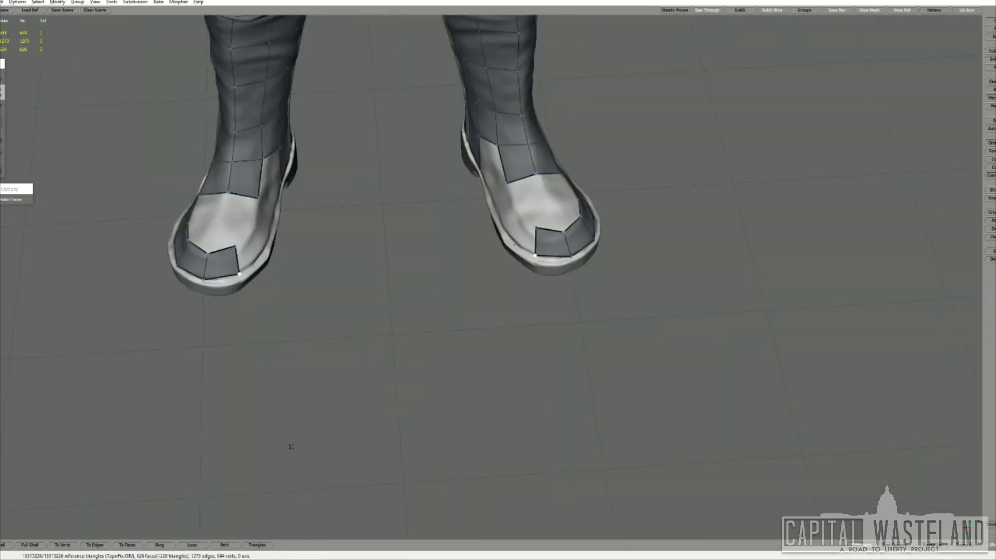
middle_click_drag(289, 453, 252, 357)
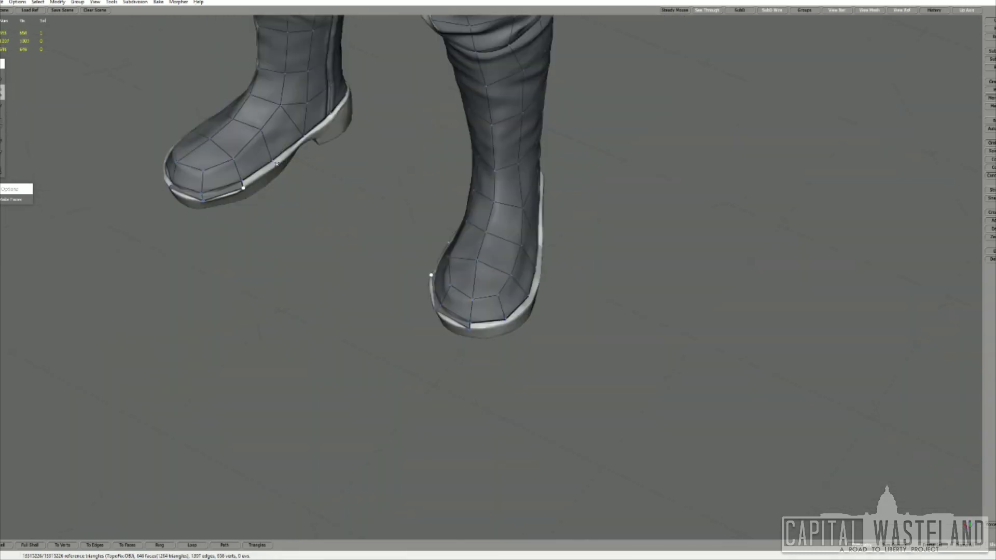
middle_click_drag(259, 363, 256, 392)
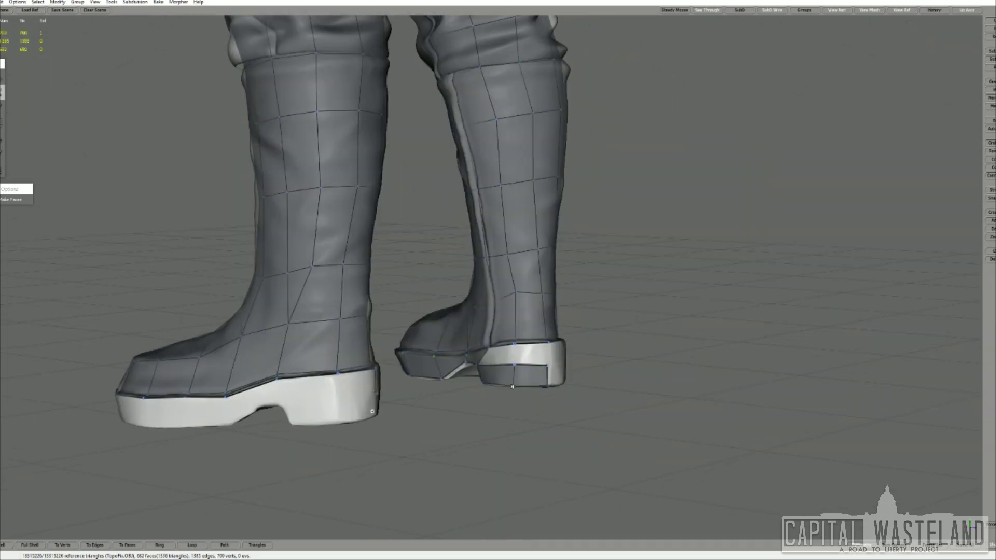
middle_click_drag(363, 362, 500, 310)
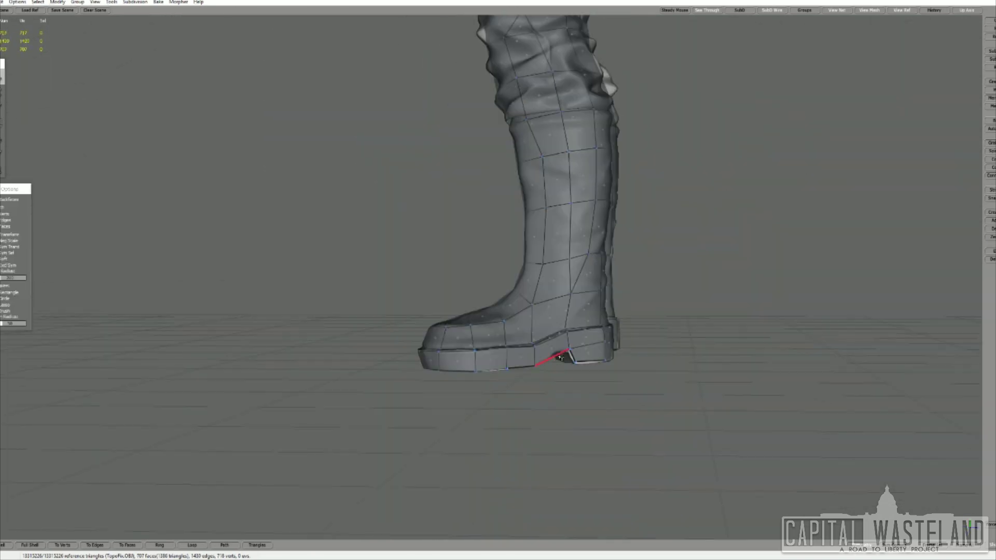
middle_click_drag(544, 356, 318, 69)
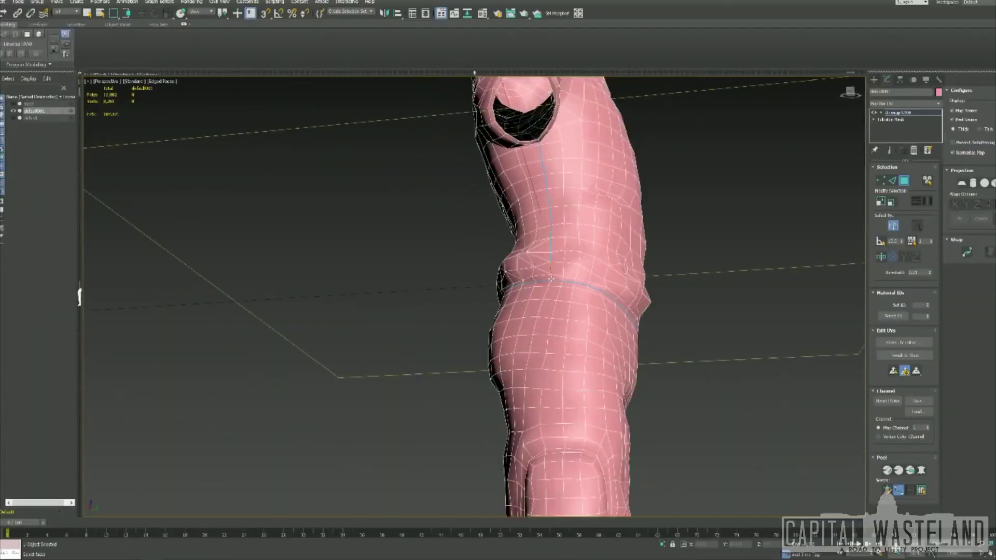
Switch to 3ds Max and mark UV seams along the sleeves, trousers, cargo pockets and boot tops with Unwrap UVW.
middle_click_drag(363, 311, 431, 339, "alt")
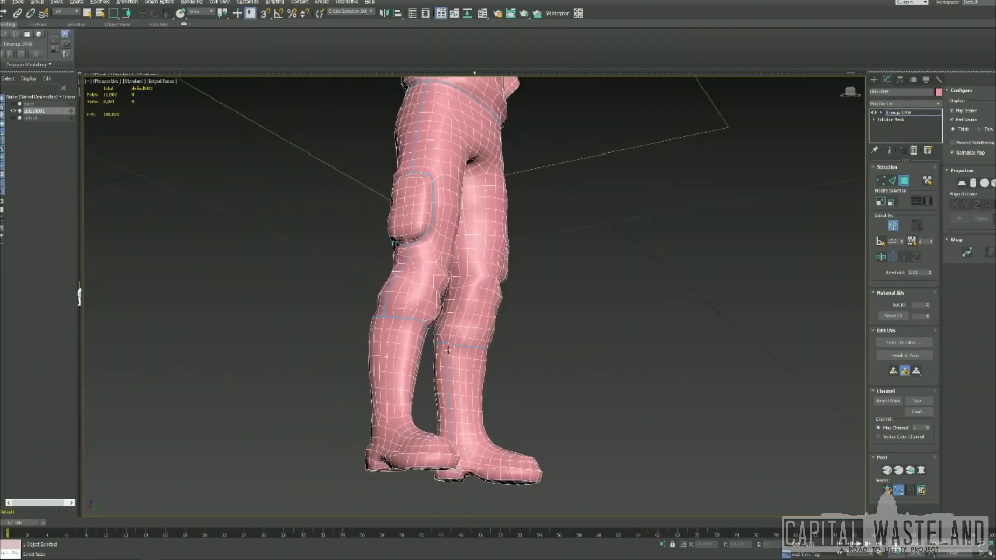
middle_click_drag(467, 350, 498, 311, "alt")
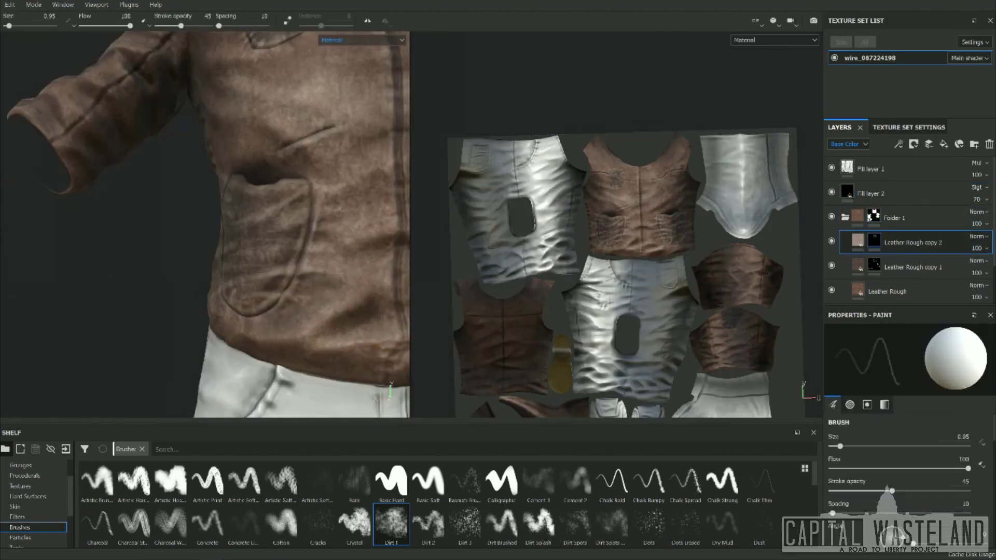
Switch to Substance Painter and recolour the Leather Rough copy 1 and copy 2 fills, making the patches grey.
left_click(858, 265)
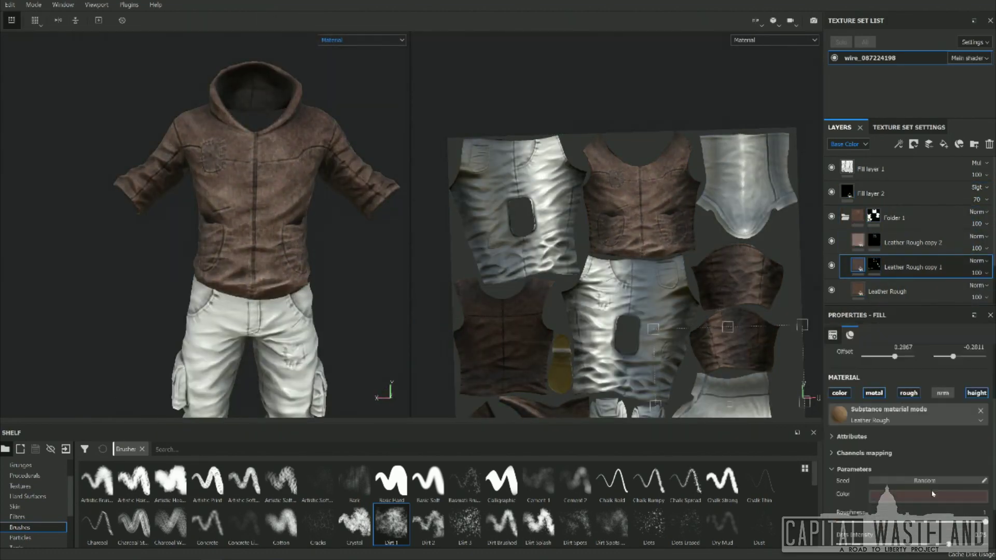
left_click(858, 240)
left_click(873, 265)
left_click_drag(156, 218, 275, 228, "alt")
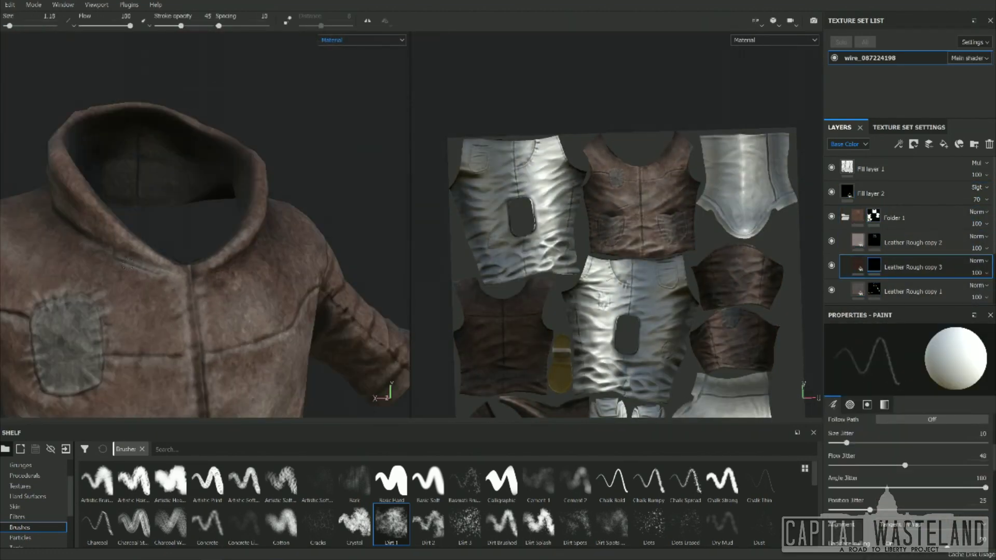
Duplicate the masked Leather Rough copy 3 layer and place the duplicate above Leather Rough copy 2.
mouse_move(156, 290)
left_mouse_down("alt")
mouse_move(244, 280)
mouse_move(129, 290)
mouse_move(224, 295)
left_mouse_up("alt")
middle_click_drag(224, 296, 228, 197, "alt")
right_click_drag(228, 197, 291, 260, "alt")
right_click(913, 267)
right_click_drag(215, 240, 236, 234, "alt")
left_click_drag(234, 234, 254, 171, "alt")
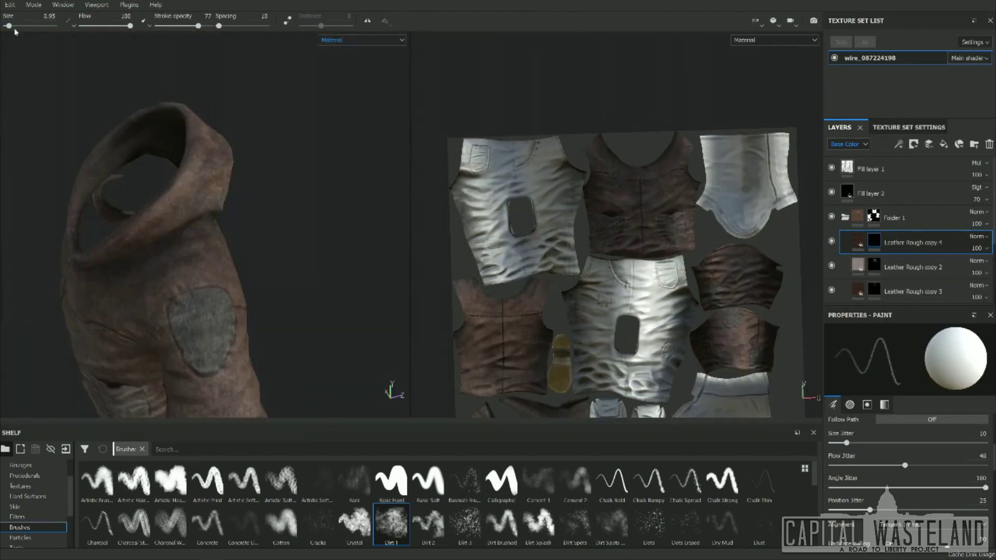
Paint light wear on the back of the hood through the Leather Rough copy 2 mask with the Dirt 2 brush.
left_click(874, 291)
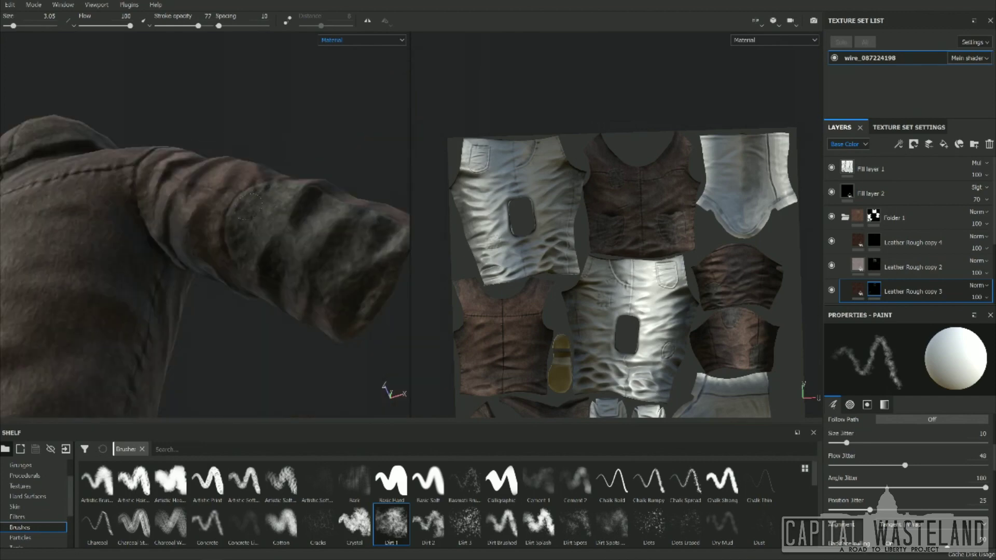
left_click(874, 266)
left_click(428, 524)
left_click_drag(29, 25, 13, 25)
mouse_move(374, 228)
left_mouse_down()
mouse_move(324, 267)
mouse_move(275, 185)
left_mouse_up()
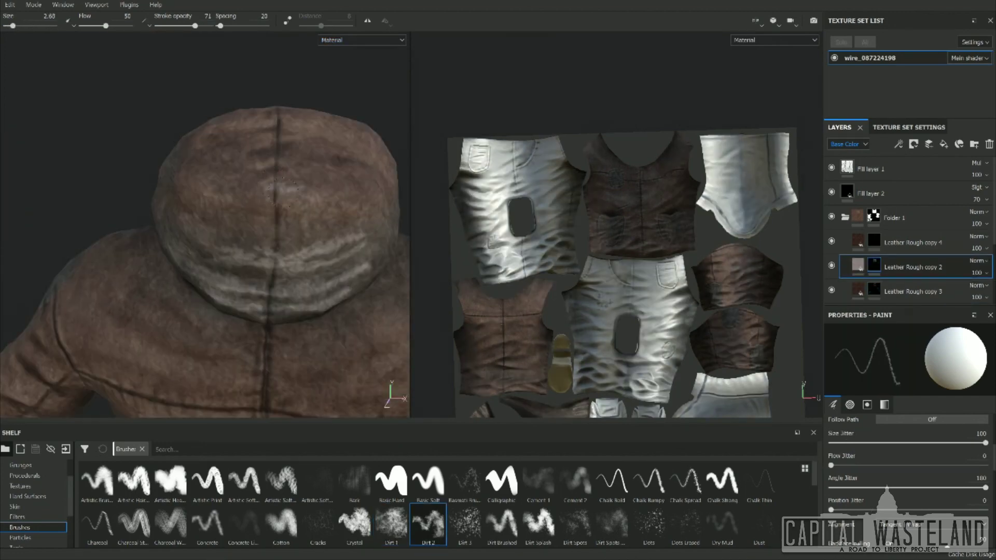
Refine the hood's wear with a lower stroke opacity and varied brush sizes, and set Leather Rough copy 2's opacity to 66.
left_click_drag(195, 26, 183, 25)
left_click_drag(13, 26, 25, 25)
mouse_move(259, 207)
left_mouse_down("alt")
mouse_move(172, 134)
mouse_move(249, 171)
left_mouse_up("alt")
left_click_drag(25, 26, 10, 26)
left_click_drag(260, 156, 344, 280, "alt")
left_click(980, 272)
Set the Wide Stain Intensity of the Leather Rough copy 1 patch layer to 0.
left_click(874, 289)
scroll(907, 249, "down", 1)
left_click(857, 282)
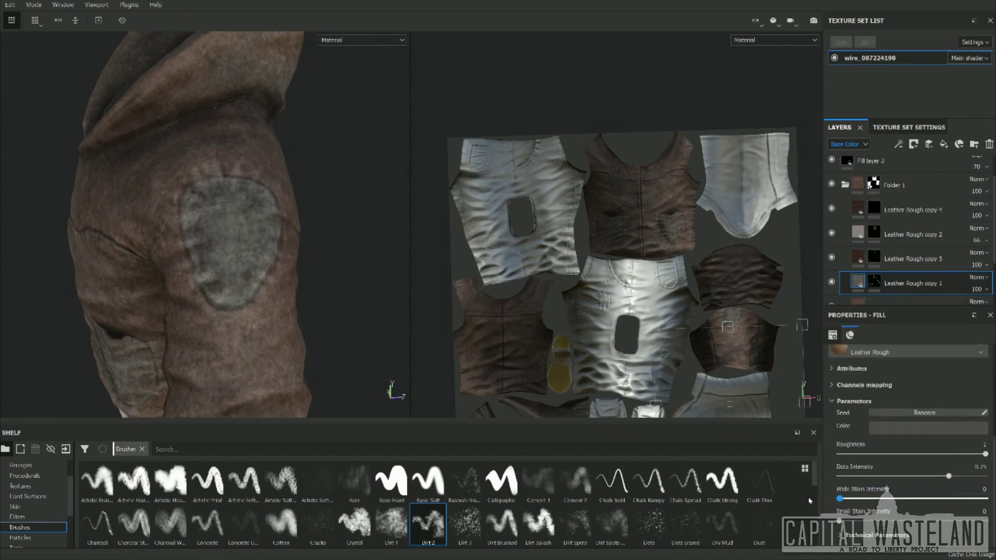
Adjust the layer blending of Leather Rough copy 1 in another channel and return the layer stack to Base Color.
left_click(848, 144)
left_click(843, 165)
left_click(978, 278)
left_click(956, 6)
scroll(907, 415, "down", 5)
left_click_drag(259, 208, 386, 147, "alt")
left_click(848, 144)
left_click(844, 154)
Adjust the Wide Stain Intensity of the base Leather Rough layer.
scroll(907, 248, "down", 3)
left_click(858, 273)
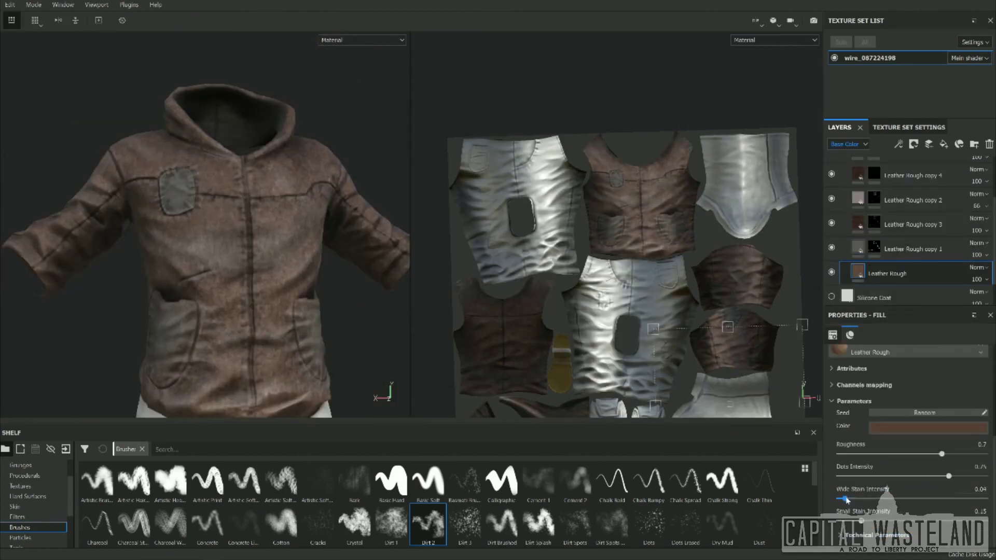
left_click_drag(854, 499, 885, 499)
Paint fine wear on the hoodie's front through the Leather Rough copy 2 and copy 4 masks with the Dirt 1 brush.
left_click(874, 198)
left_click(391, 523)
left_click(873, 174)
scroll(194, 270, "down", 3)
left_click(873, 199)
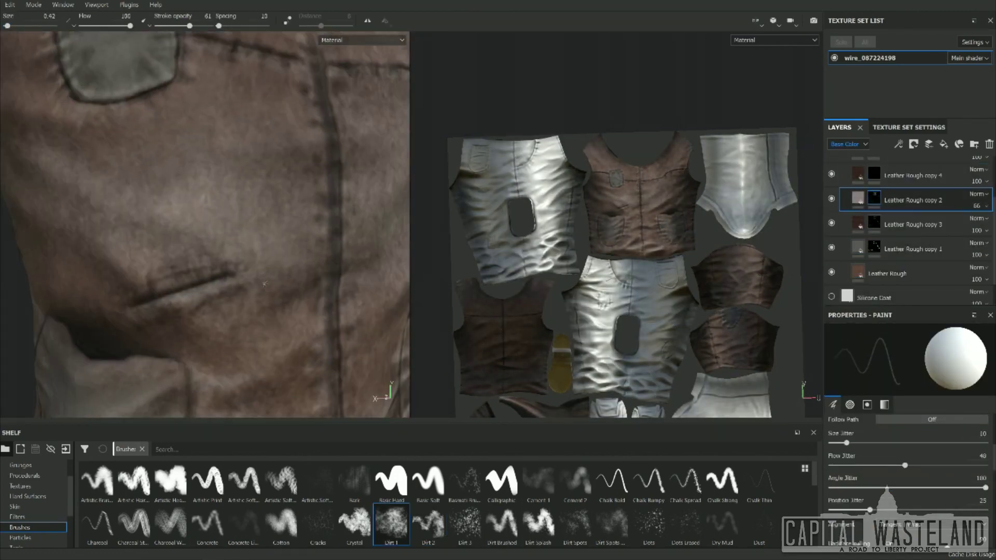
scroll(907, 234, "up", 3)
scroll(207, 223, "down", 6)
Duplicate the Leather Rough copy 4 layer, recolour its fill brown and paint its mask over the hoodie's lower front.
left_click(912, 213)
key("ctrl+d")
left_click(858, 240)
left_click(873, 240)
right_click_drag(210, 317, 187, 316, "ctrl")
left_click_drag(214, 317, 270, 324)
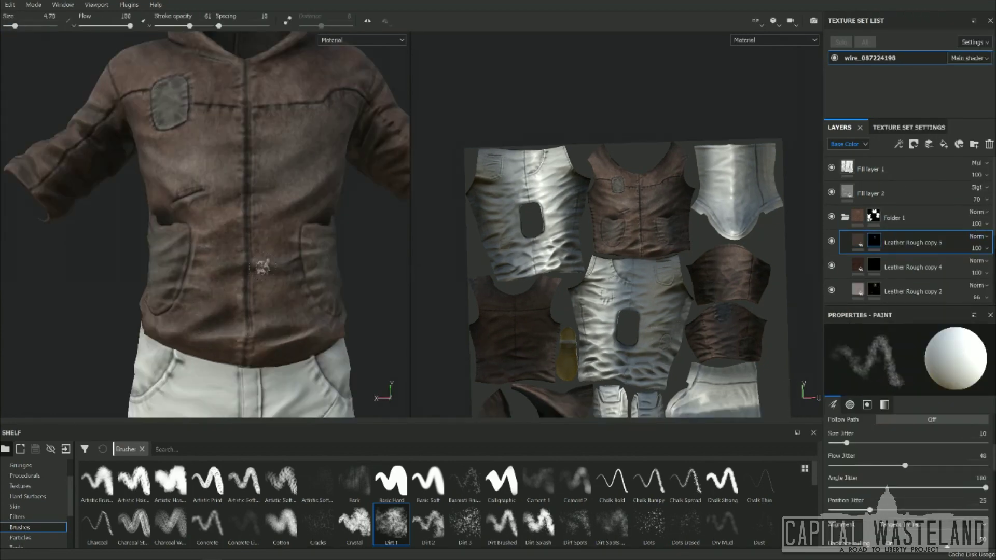
Duplicate the Leather Rough copy 2 layer, move the duplicate to the top of Folder 1 and clear its mask.
left_click_drag(265, 241, 332, 241, "alt")
left_click(912, 292)
key("ctrl+d")
left_click_drag(912, 291, 913, 232)
right_click(874, 240)
left_click(936, 285)
left_click(867, 405)
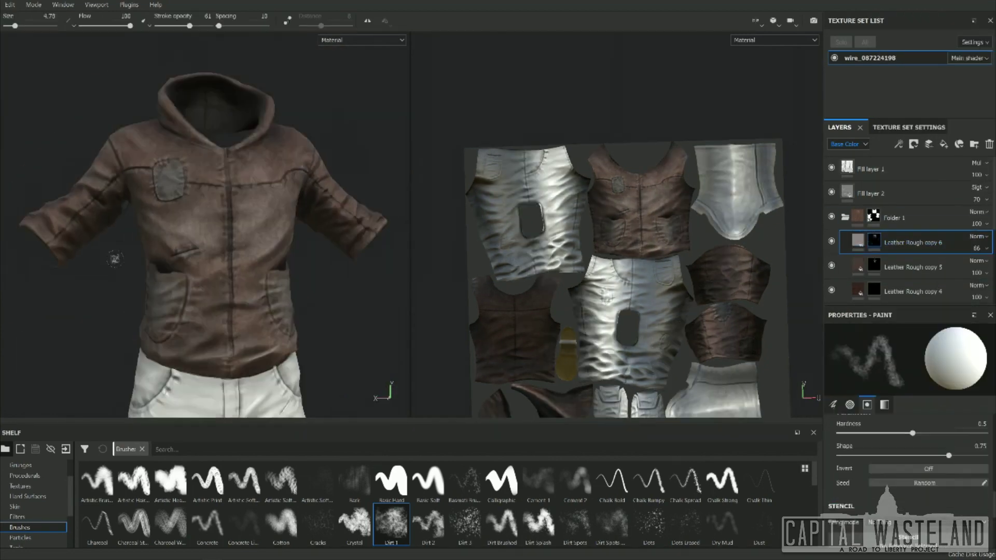
Paint dark grime around the hoodie's front pocket through the Leather Rough copy 4 mask.
scroll(171, 249, "up", 8)
scroll(237, 276, "down", 4)
left_click(874, 289)
scroll(223, 233, "down", 5)
scroll(223, 233, "up", 5)
left_click_drag(223, 207, 249, 260, "alt")
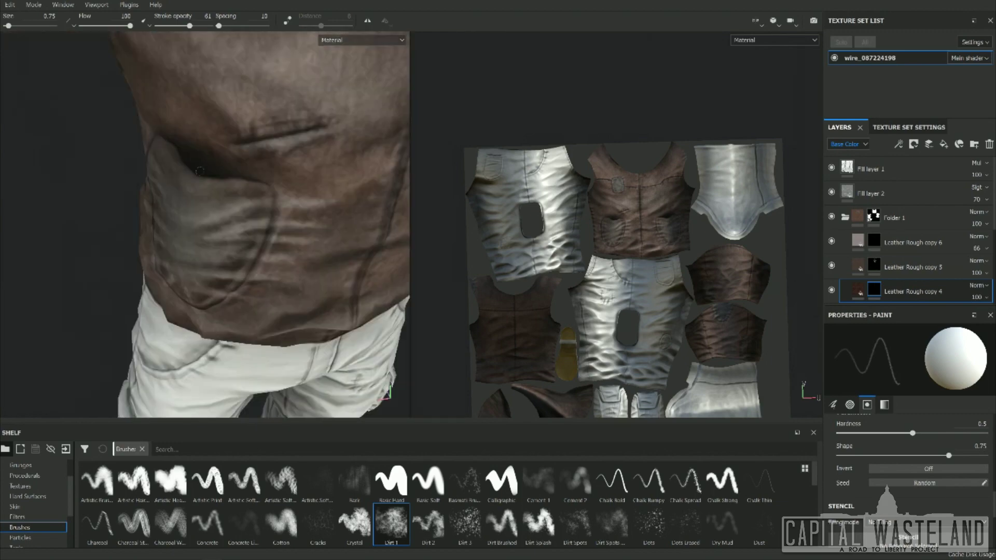
Build up light wear and dark grime on the hoodie through the Leather Rough copy 6 and copy 4 masks.
left_click(873, 240)
scroll(208, 260, "up", 4)
scroll(215, 309, "down", 3)
left_click(874, 290)
scroll(902, 259, "down", 2)
left_click(874, 266)
Paint fine light wear along the hoodie's chest seam through the Leather Rough copy 6 mask.
left_click(874, 193)
mouse_move(290, 223)
left_mouse_down("alt")
mouse_move(207, 223)
mouse_move(234, 207)
mouse_move(306, 212)
left_mouse_up("alt")
scroll(311, 182, "up", 4)
scroll(336, 169, "down", 4)
scroll(307, 280, "down", 1)
left_click_drag(307, 280, 233, 244, "alt")
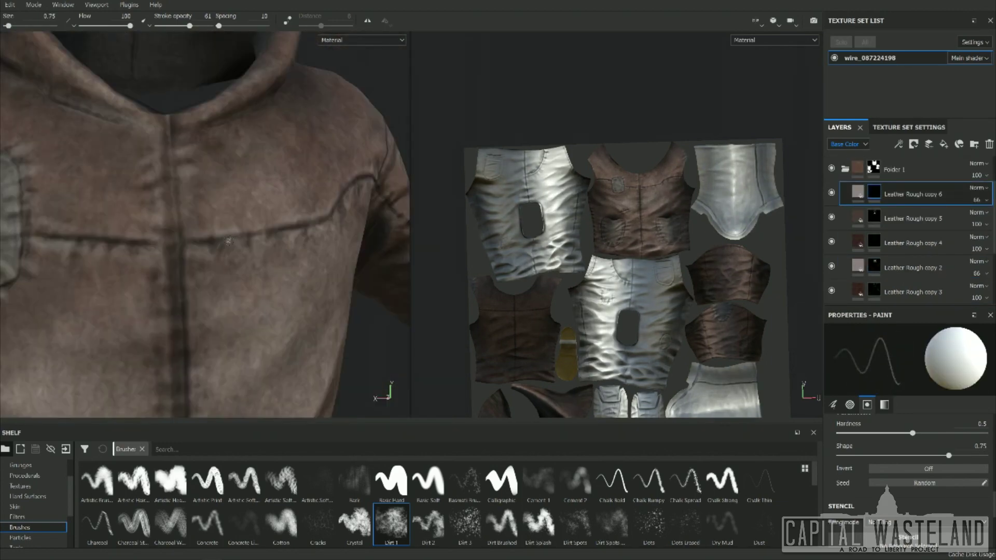
middle_click_drag(233, 311, 228, 207, "alt")
Prepare the Leather Rough copy 4 mask for painting, trying the Basic Soft and Dots brushes before choosing Dirt 1.
right_click_drag(230, 268, 226, 269, "ctrl")
scroll(225, 268, "down", 5)
left_click(874, 241)
left_click(428, 481)
left_click(648, 524)
left_click(391, 524)
Paint further leather shading on the hoodie through the Leather Rough copy 5 and copy 4 masks.
scroll(207, 223, "up", 3)
mouse_move(207, 223)
left_mouse_down("alt")
mouse_move(228, 233)
mouse_move(322, 234)
left_mouse_up("alt")
left_click(873, 217)
scroll(213, 258, "down", 3)
scroll(214, 259, "down", 3)
left_click(874, 241)
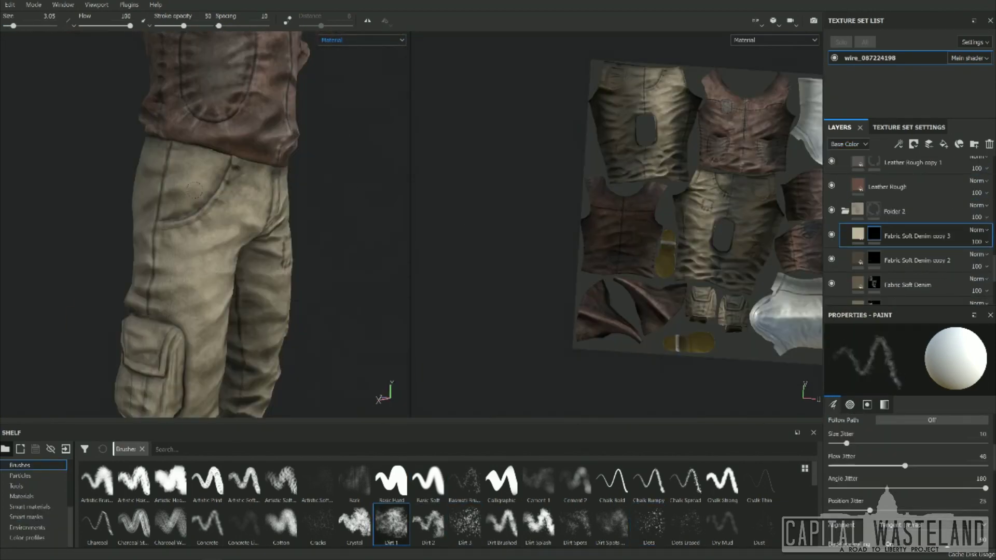
Paint faded and dirty areas on the trousers through the Fabric Soft Denim copy 3 and copy 2 masks.
mouse_move(195, 190)
left_mouse_down("alt")
mouse_move(291, 200)
mouse_move(156, 234)
mouse_move(311, 233)
left_mouse_up("alt")
scroll(131, 328, "up", 3)
scroll(131, 328, "down", 5)
left_click(874, 259)
scroll(207, 223, "up", 3)
left_click_drag(207, 223, 291, 222, "alt")
Duplicate the Fabric Soft Denim copy 3 layer and paint fine edge details on the cargo pocket with the Basic Hard brush.
left_click(392, 481)
left_click(873, 233)
key("ctrl+d")
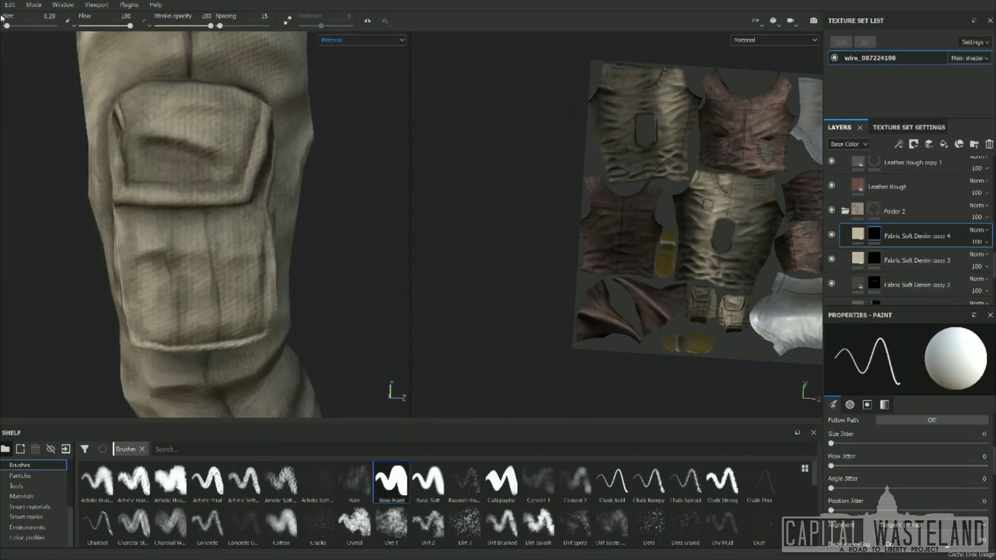
scroll(208, 155, "up", 3)
left_click(182, 153)
left_click(304, 153)
scroll(233, 182, "down", 5)
Adjust the fill of Fabric Soft Denim copy 4 and continue detailing the trousers on its mask.
left_click(858, 234)
left_click_drag(207, 197, 303, 197, "alt")
left_click(873, 234)
scroll(236, 166, "up", 5)
left_click_drag(208, 223, 249, 223, "alt")
scroll(236, 207, "down", 5)
Paint soft wear around the trousers through the Fabric Soft Denim copy 3 mask with Dirt 1 at reduced stroke opacity.
left_click(874, 258)
left_click(392, 524)
left_click_drag(155, 208, 249, 208, "alt")
left_click_drag(210, 26, 192, 26)
scroll(250, 156, "down", 3)
mouse_move(259, 260)
middle_mouse_down("alt")
mouse_move(259, 104)
mouse_move(233, 181)
middle_mouse_up("alt")
scroll(233, 182, "down", 5)
left_click_drag(233, 181, 311, 181, "alt")
scroll(207, 207, "up", 4)
left_click_drag(260, 161, 316, 161, "alt")
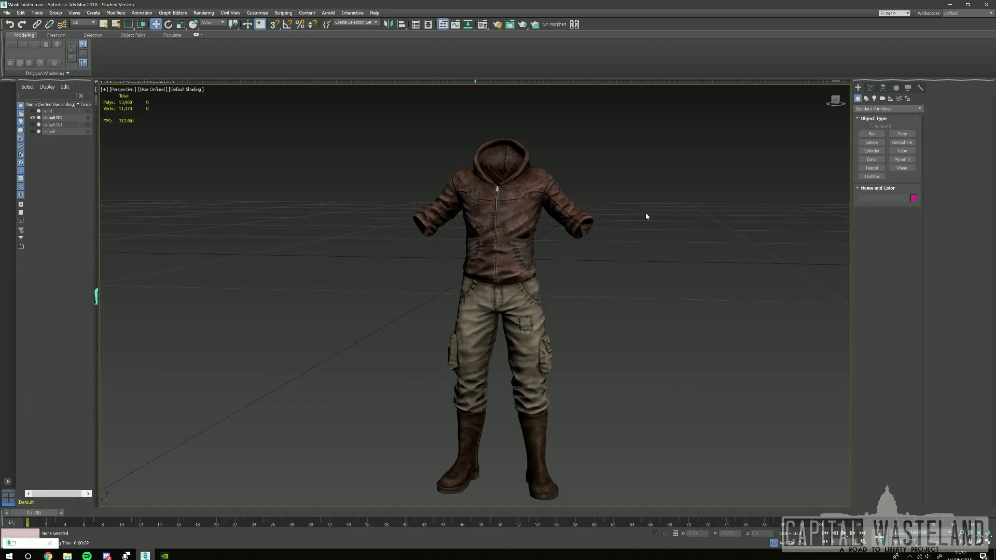
Switch to 3ds Max and examine the textured outfit from several angles and distances.
middle_click_drag(647, 190, 566, 178, "alt")
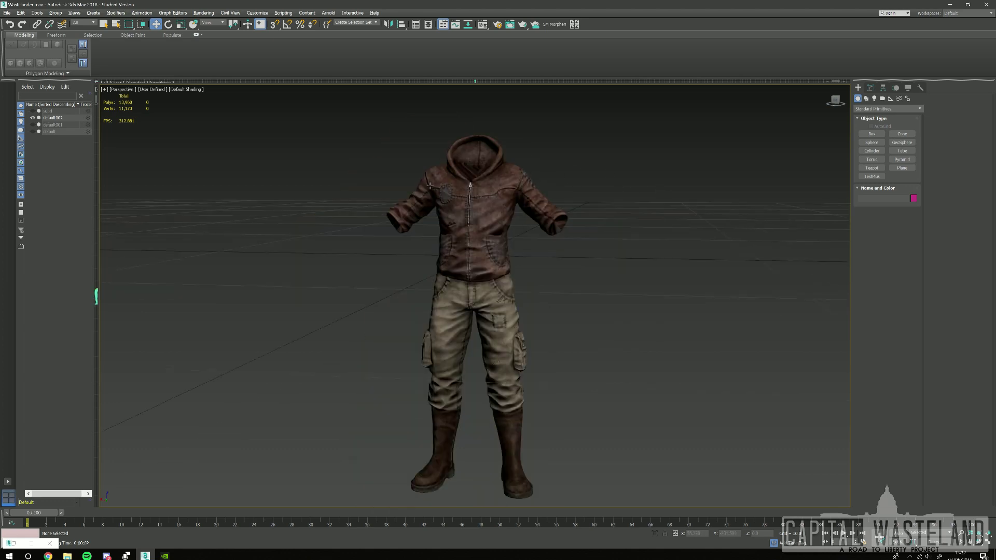
middle_click_drag(404, 187, 638, 162, "alt")
scroll(591, 182, "up", 5)
scroll(613, 178, "down", 3)
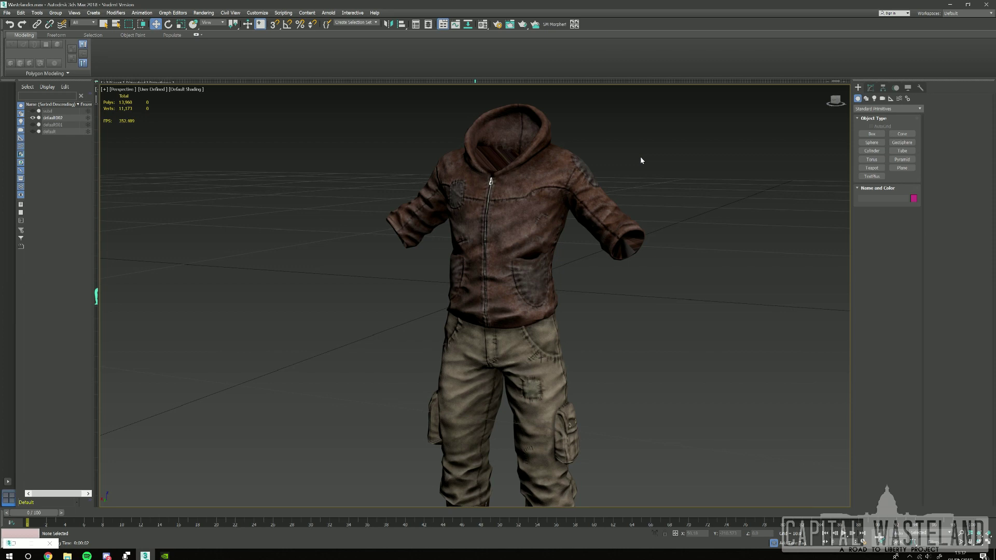
scroll(643, 155, "down", 3)
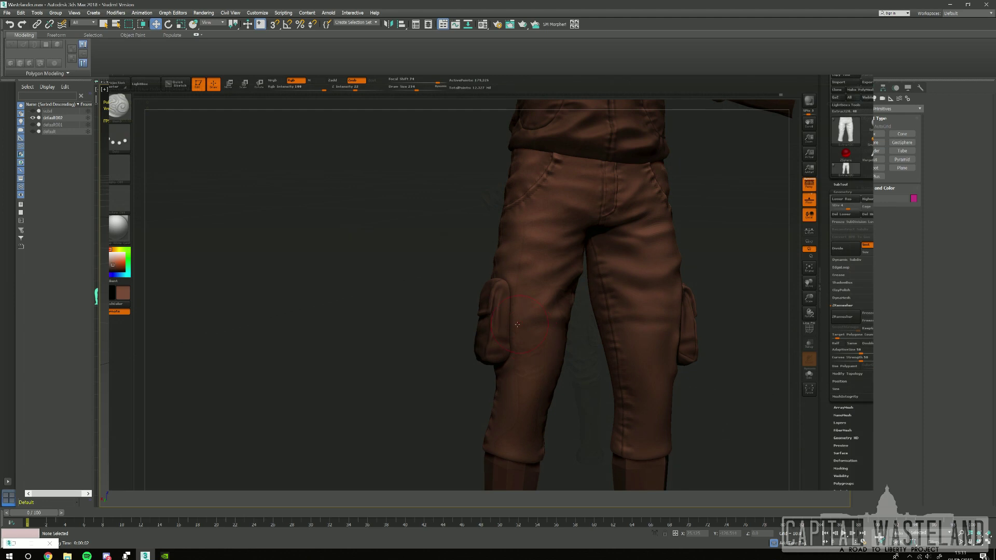
Examine the folds, seams and cargo pockets of the sculpted trousers in ZBrush.
right_click_drag(517, 325, 581, 326)
right_click_drag(674, 325, 613, 326)
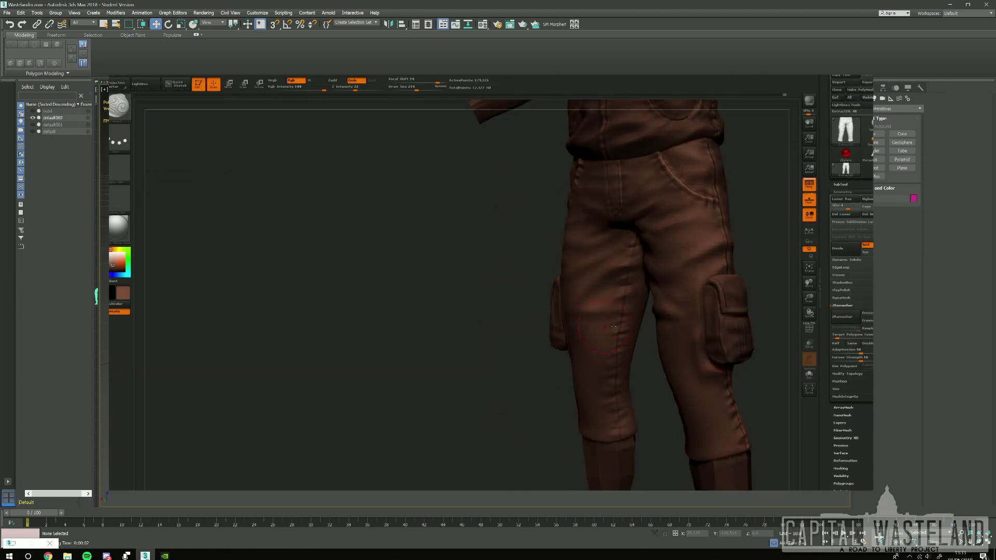
right_click_drag(623, 363, 680, 338)
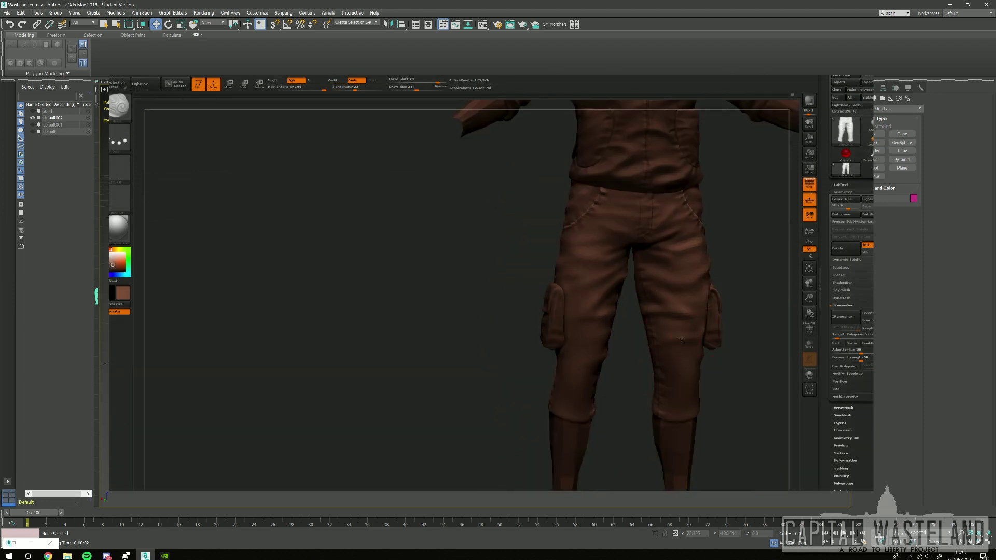
right_click_drag(562, 308, 588, 302)
mouse_move(486, 294)
right_mouse_down("ctrl")
mouse_move(493, 332)
mouse_move(505, 328)
mouse_move(514, 345)
mouse_move(488, 351)
mouse_move(506, 348)
mouse_move(439, 340)
mouse_move(490, 348)
mouse_move(467, 332)
mouse_move(446, 337)
right_mouse_up("ctrl")
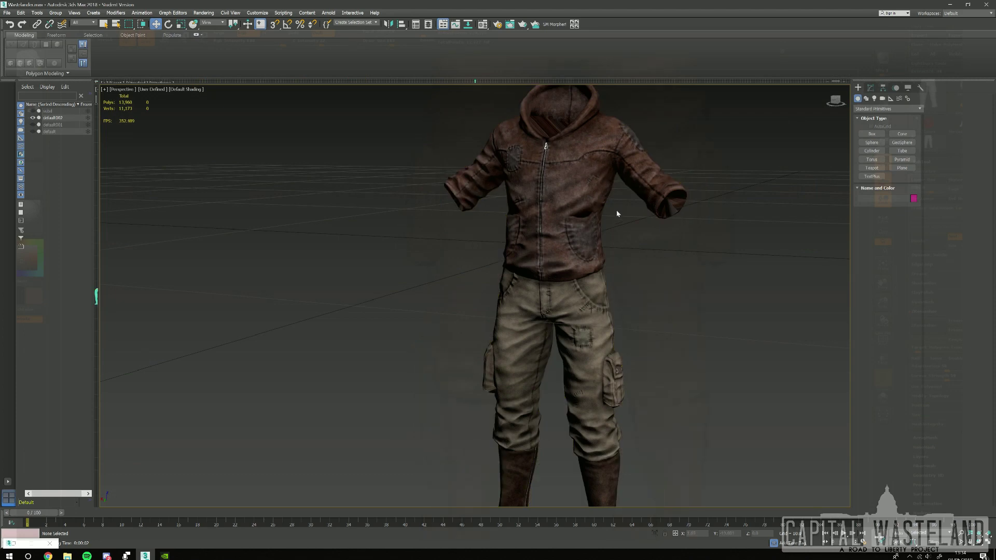
Return to 3ds Max and examine the textured hoodie, trousers and boots at different distances.
scroll(630, 212, "down", 5)
middle_click_drag(630, 212, 570, 199, "alt")
scroll(571, 197, "up", 6)
scroll(570, 198, "down", 4)
scroll(570, 197, "up", 3)
scroll(570, 200, "down", 3)
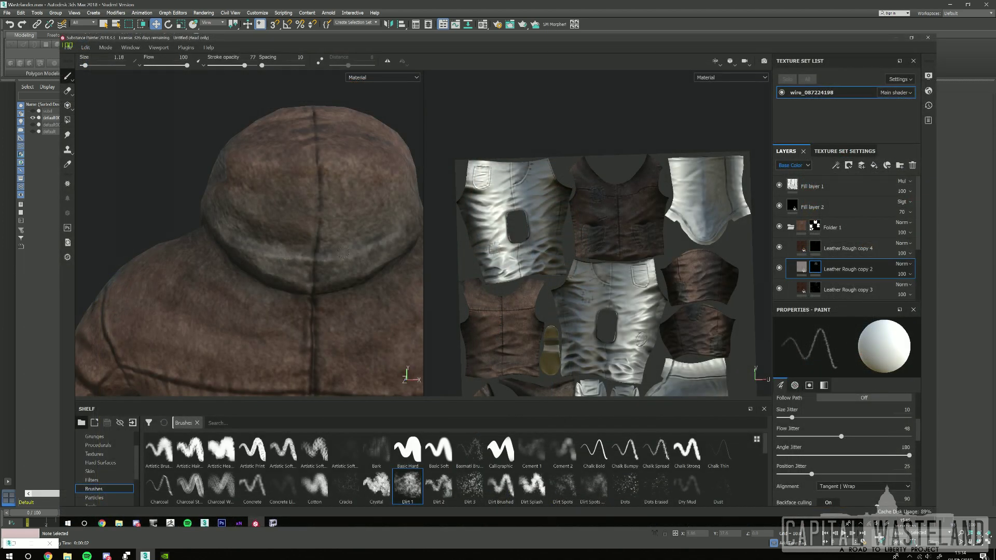
Choose the Dirt 2 brush in Substance Painter for the hood's wear on the Leather Rough copy 2 mask.
left_click(438, 487)
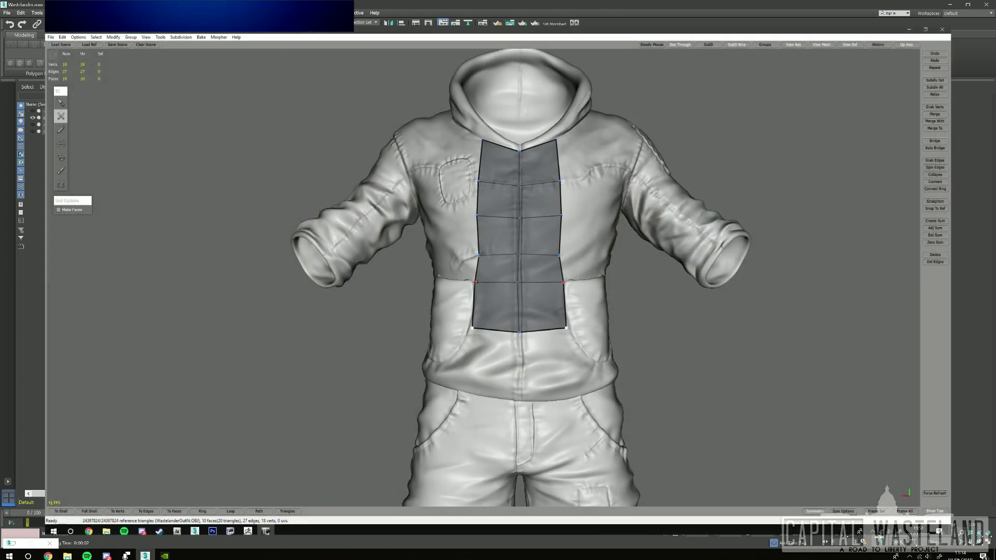
Switch to the retopology program and extend the hoodie's front face strip downward with another face beside the zip line.
left_click(469, 368)
left_click(518, 371)
left_click(519, 333)
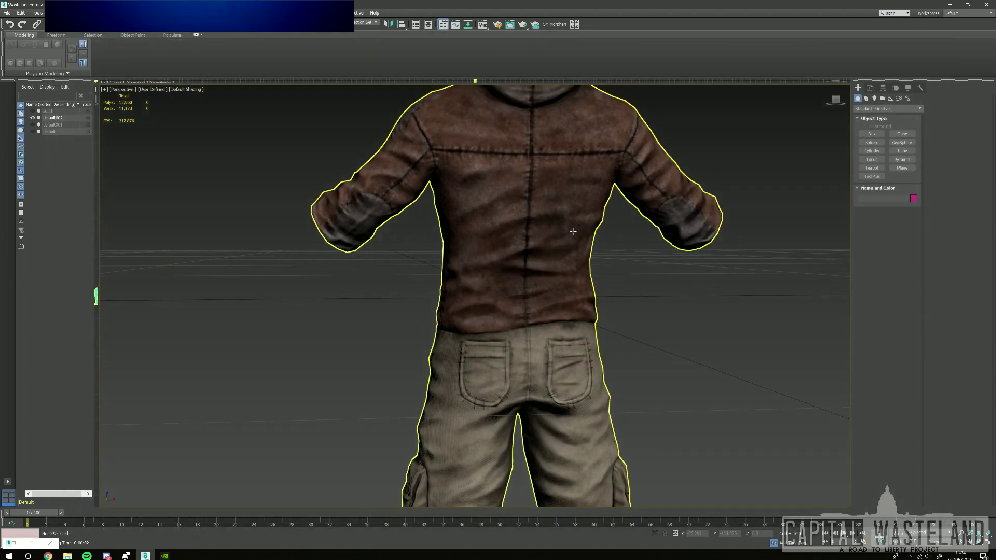
Return to 3ds Max and examine the textured outfit from back and front, up close and at full length.
scroll(573, 231, "down", 5)
middle_click_drag(510, 224, 612, 226, "alt")
mouse_move(503, 221)
middle_mouse_down("alt")
mouse_move(465, 218)
mouse_move(496, 208)
middle_mouse_up("alt")
scroll(496, 208, "up", 5)
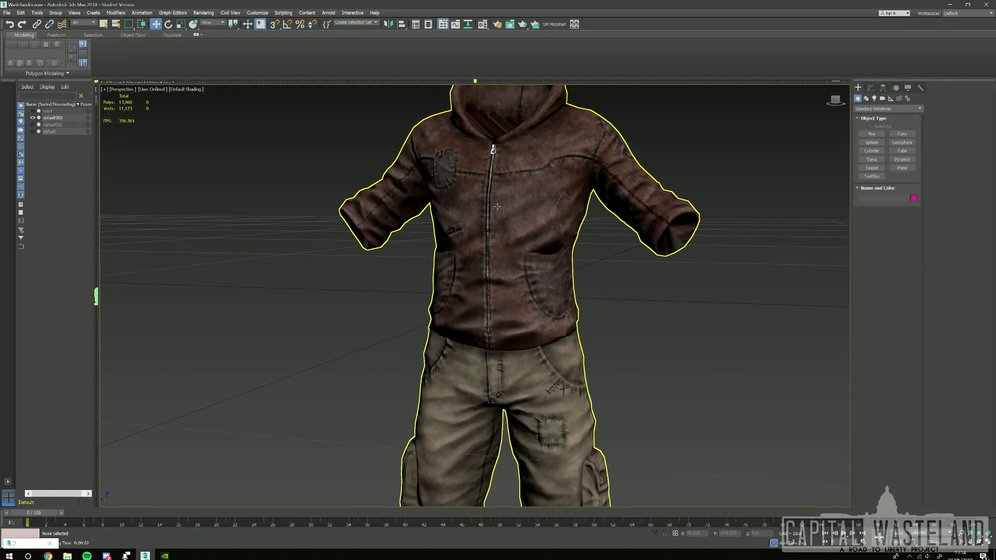
scroll(496, 206, "down", 6)
scroll(501, 206, "up", 3)
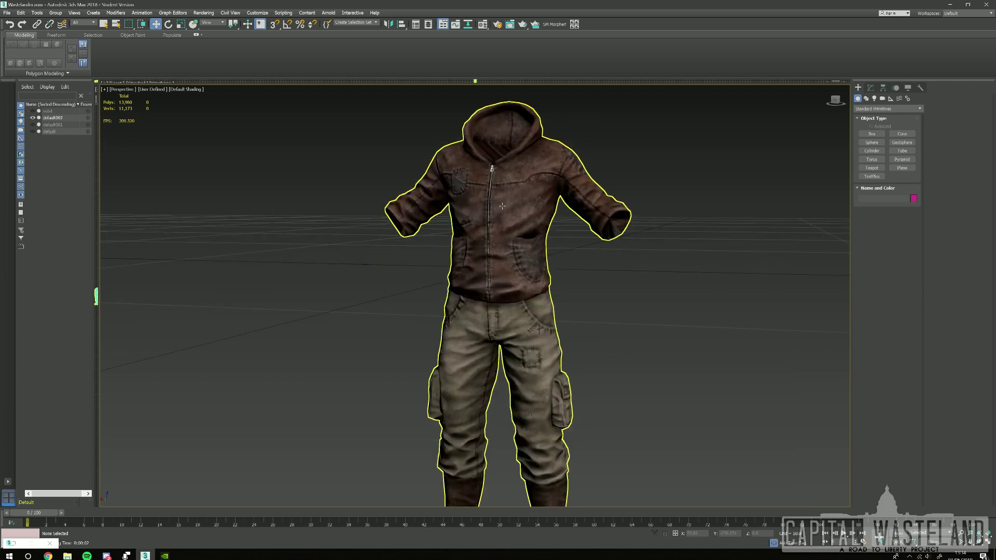
scroll(502, 206, "down", 2)
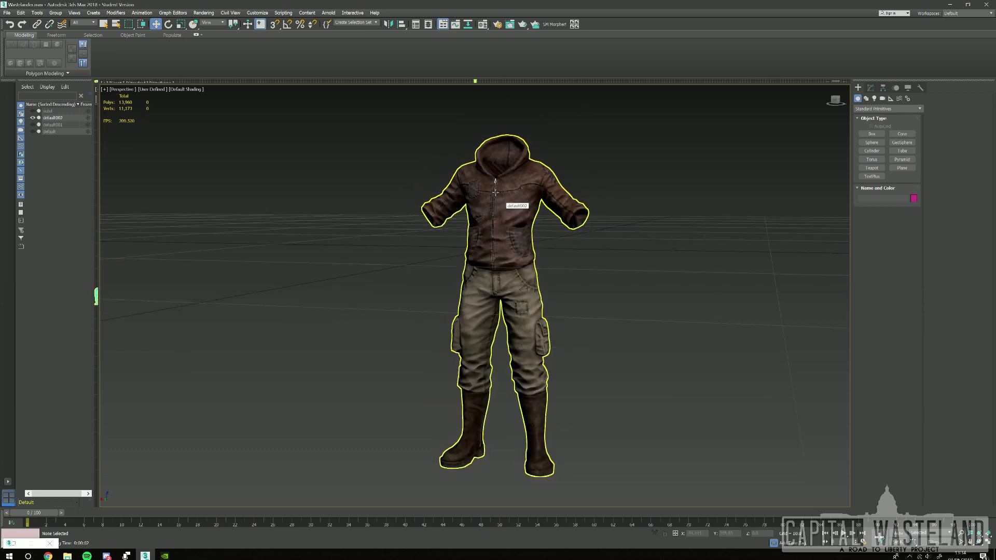
middle_click_drag(495, 191, 508, 192, "alt")
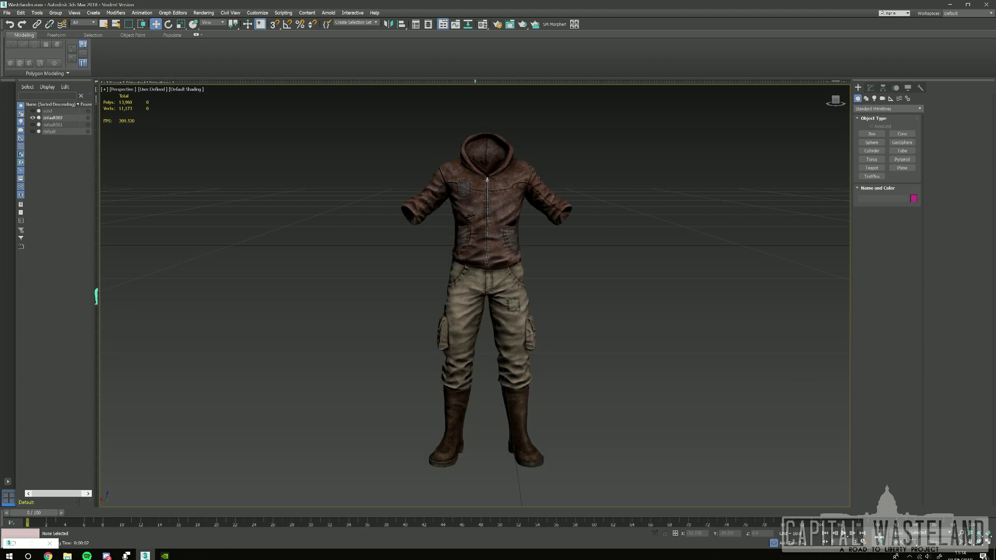
middle_click_drag(482, 169, 524, 169)
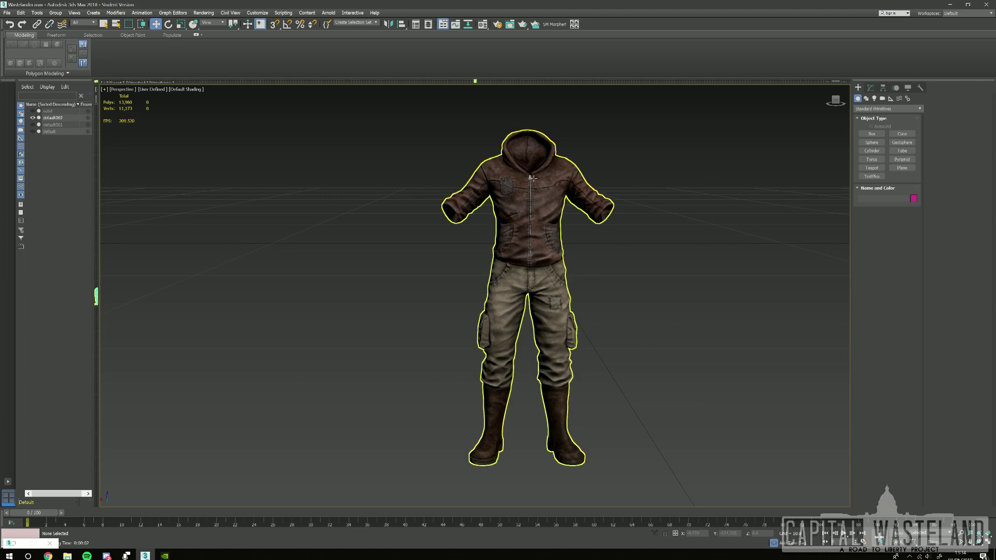
Examine the hoodie's hem, pockets and zip and the trousers' waist stitching at close range, then the whole outfit.
key("z")
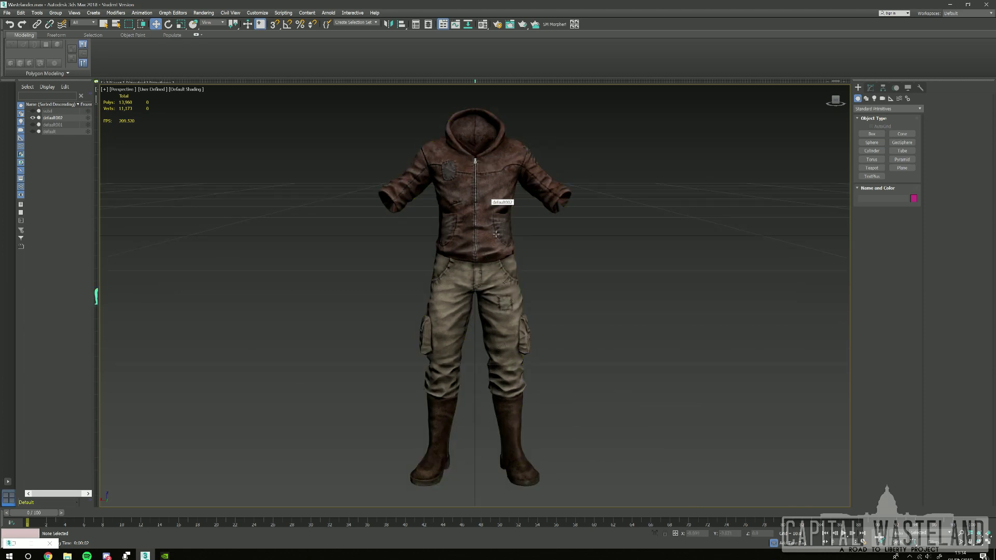
scroll(486, 202, "up", 10)
mouse_move(512, 258)
middle_mouse_down("alt")
mouse_move(453, 260)
mouse_move(513, 258)
middle_mouse_up("alt")
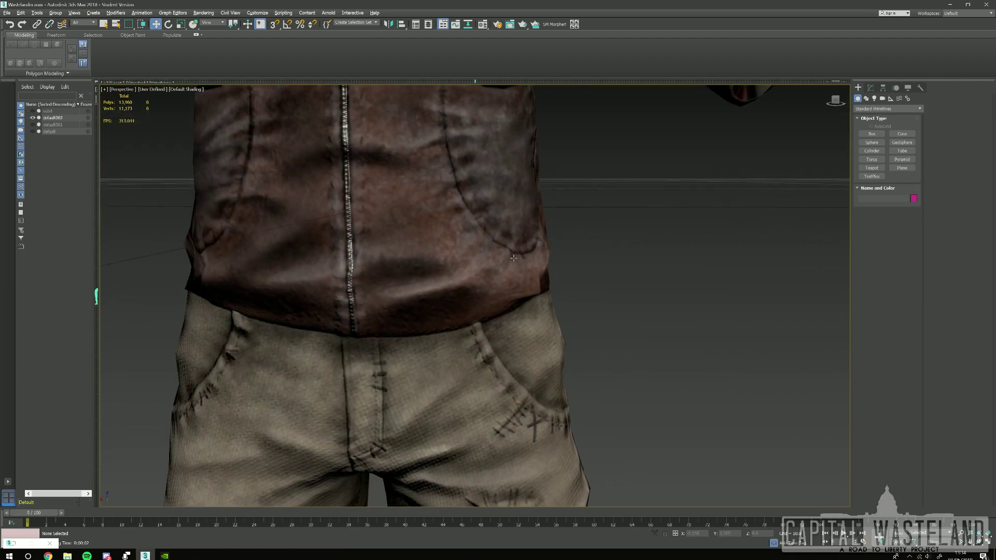
left_click(527, 267)
key("z")
left_click(628, 255)
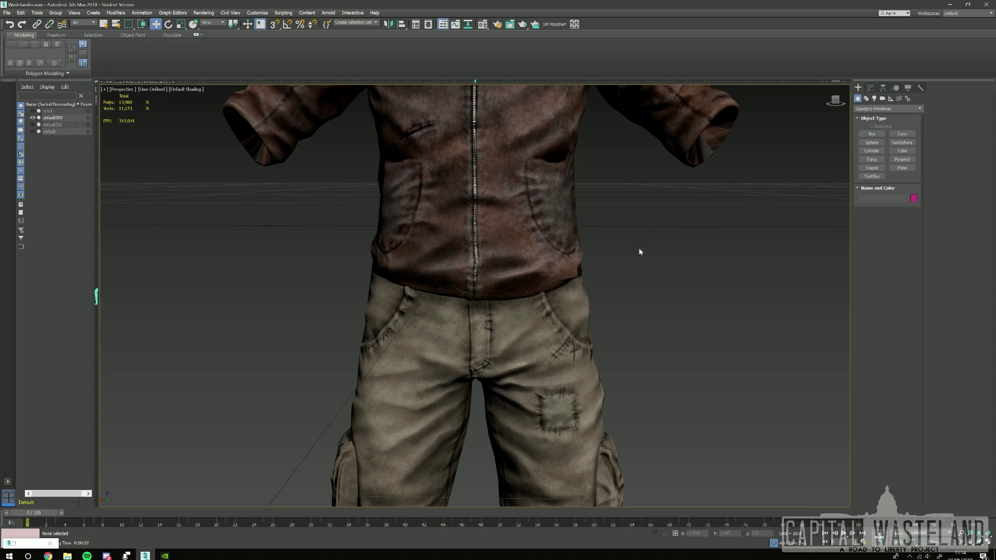
scroll(674, 244, "down", 5)
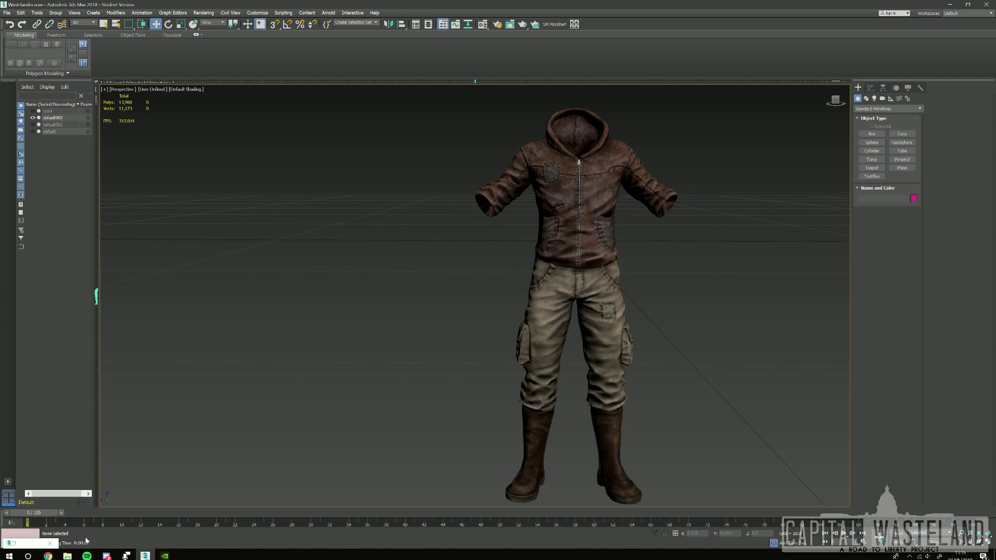
Open the Fallout 4 Data folder inside SteamLibrary's steamapps common folder in File Explorer.
left_click(68, 556)
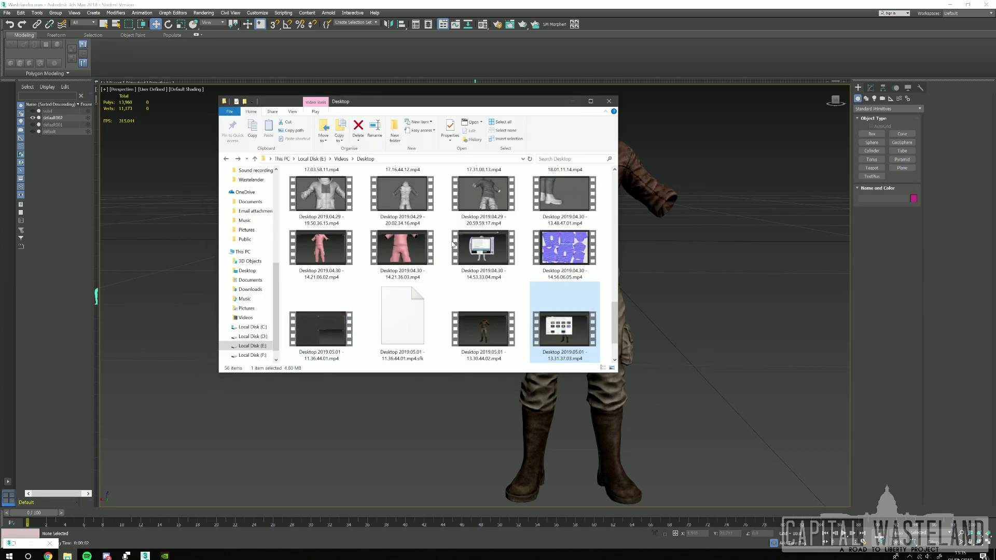
scroll(259, 239, "up", 3)
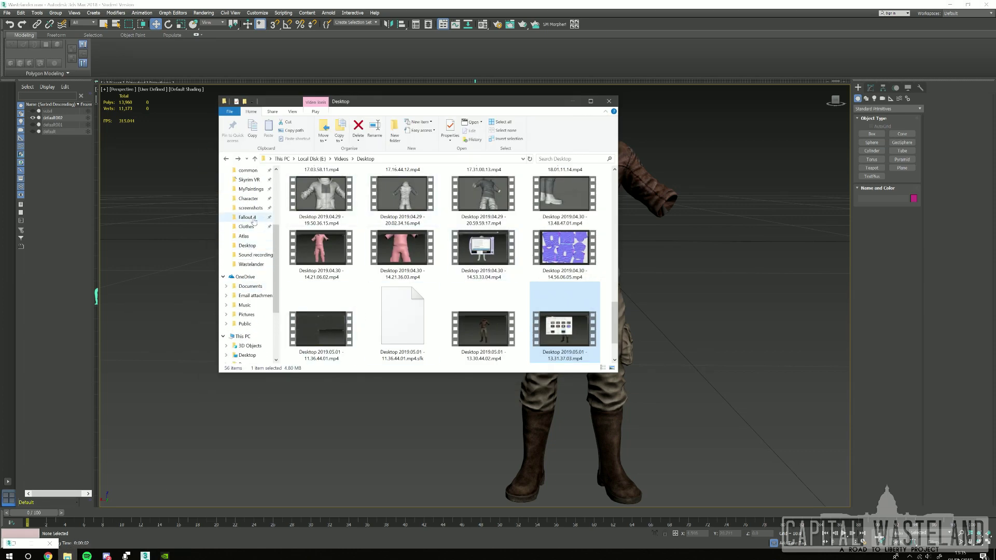
scroll(253, 220, "up", 1)
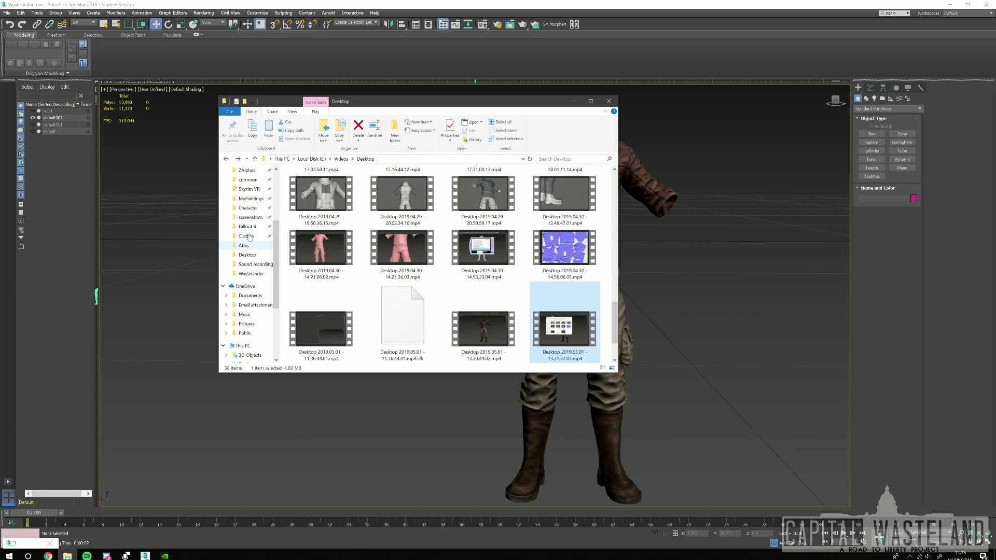
left_click(248, 198)
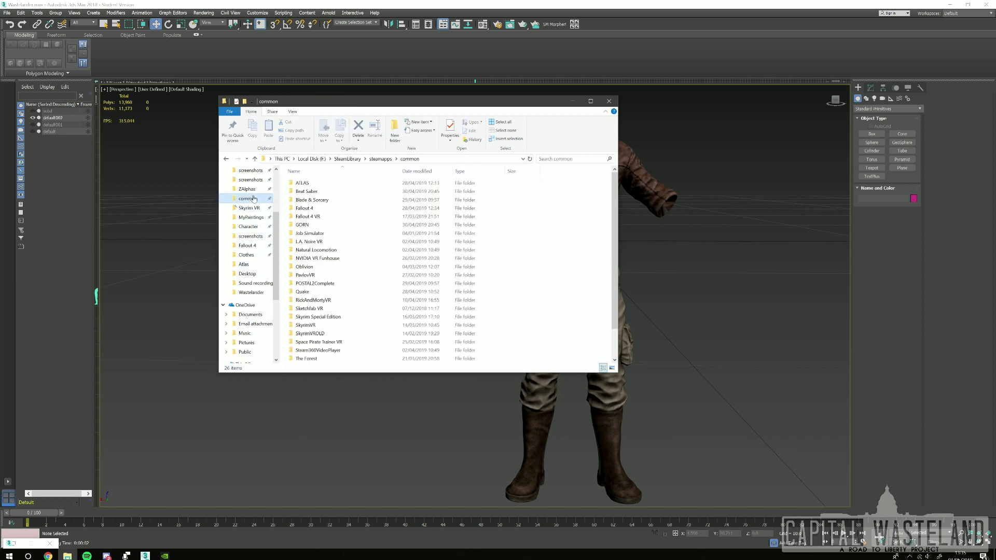
double_click(311, 208)
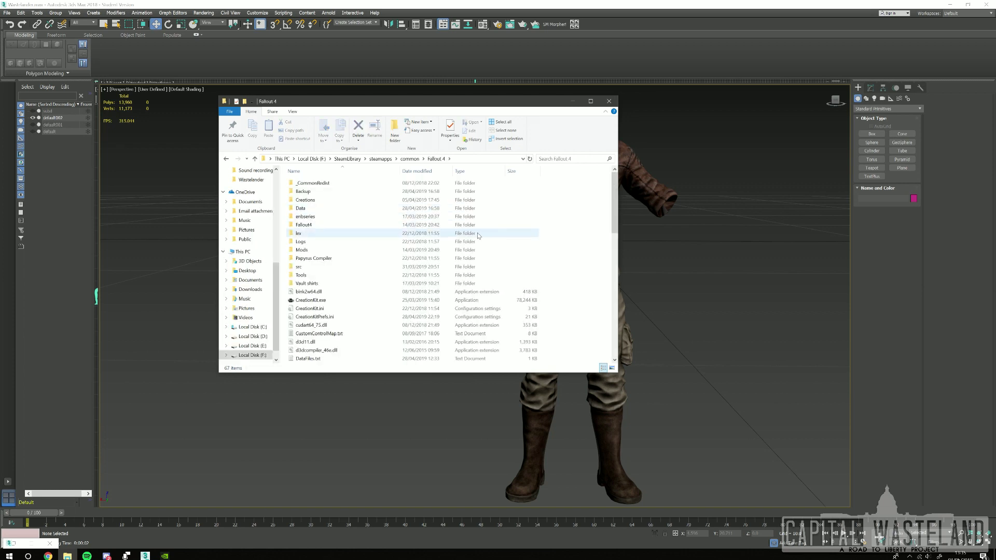
scroll(380, 272, "down", 5)
scroll(380, 272, "up", 10)
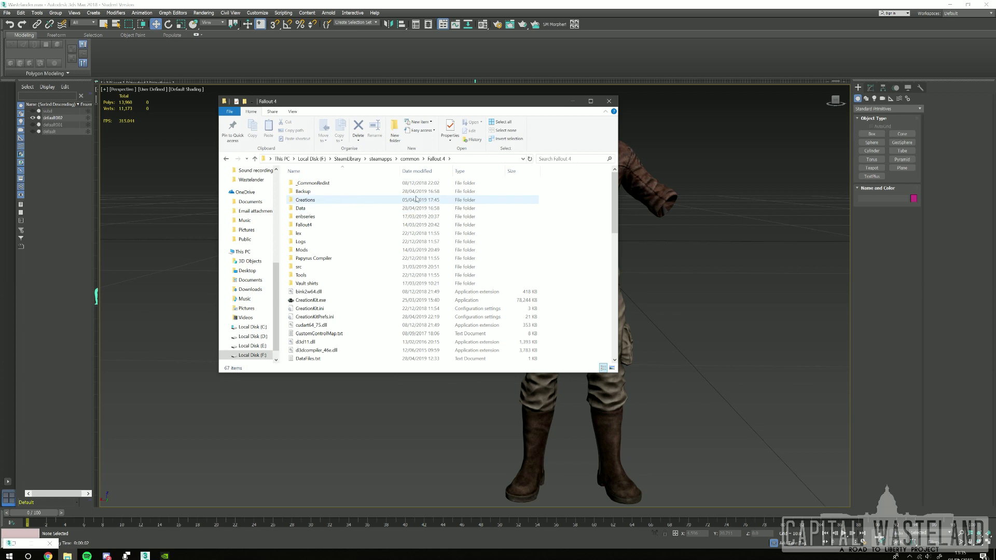
double_click(313, 208)
Find and select the Fallout4 - Meshes.ba2 archive in the Data folder.
scroll(444, 261, "down", 20)
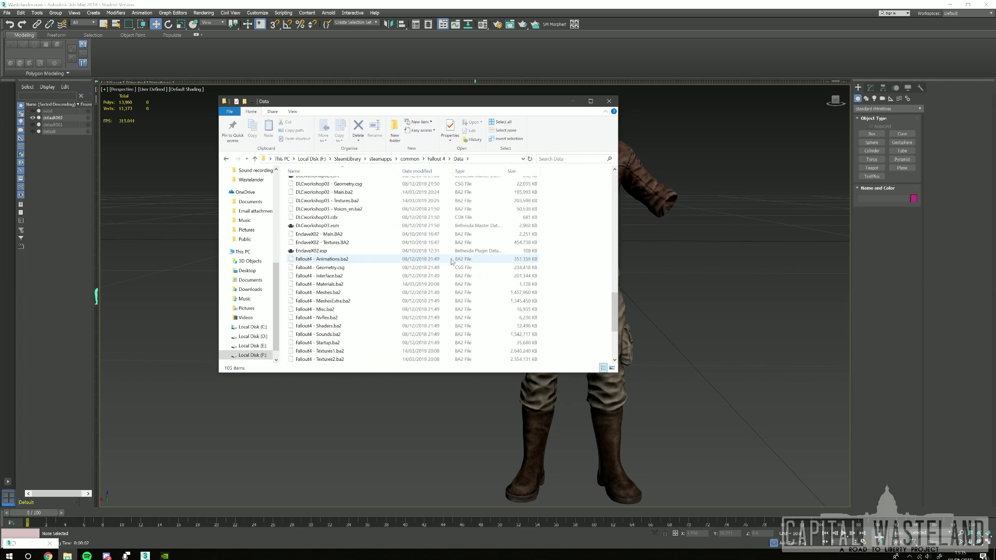
scroll(358, 284, "up", 8)
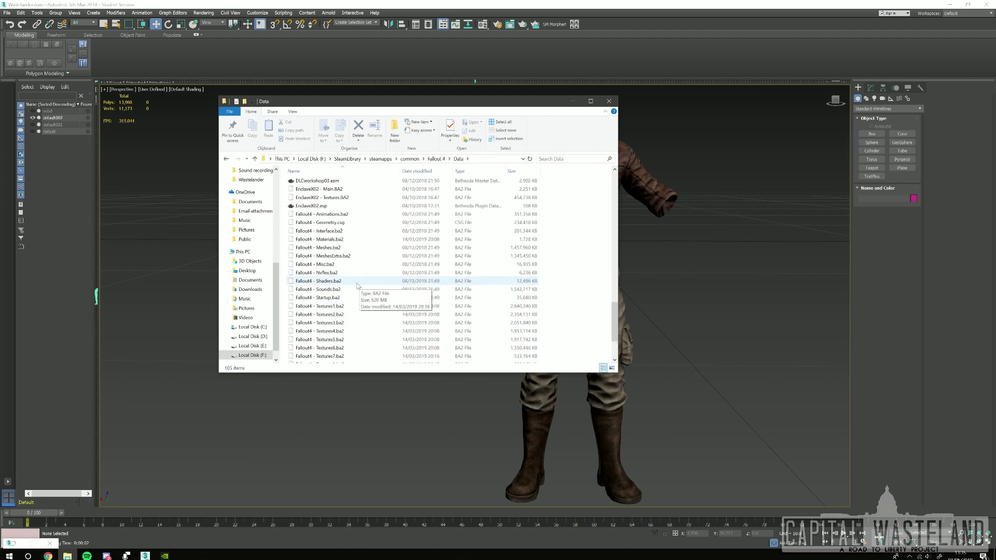
scroll(358, 284, "up", 12)
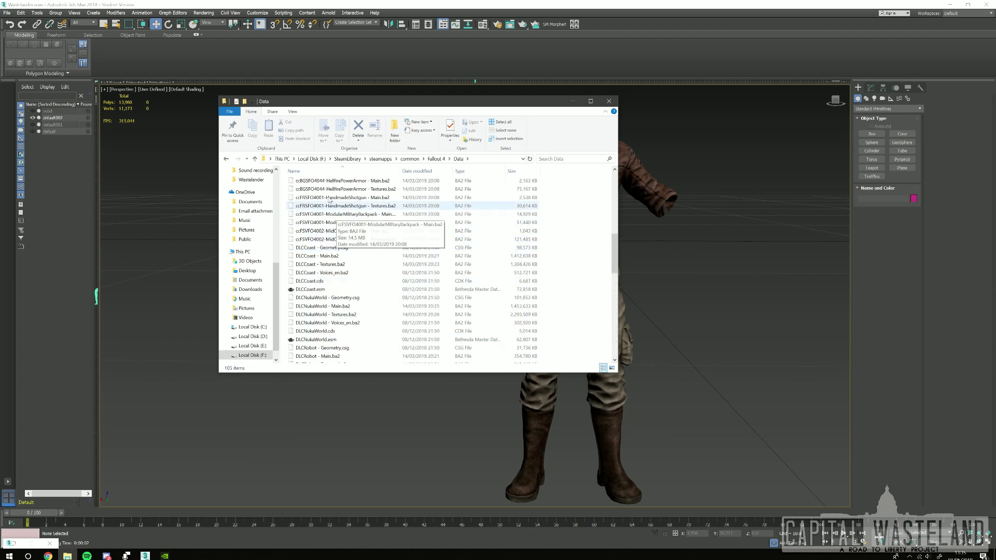
scroll(326, 192, "down", 10)
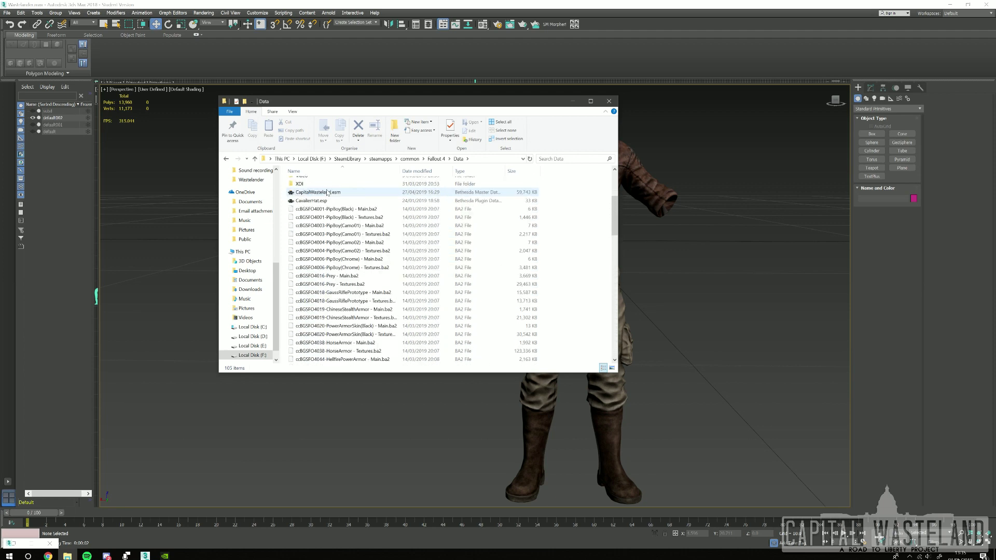
scroll(373, 276, "down", 12)
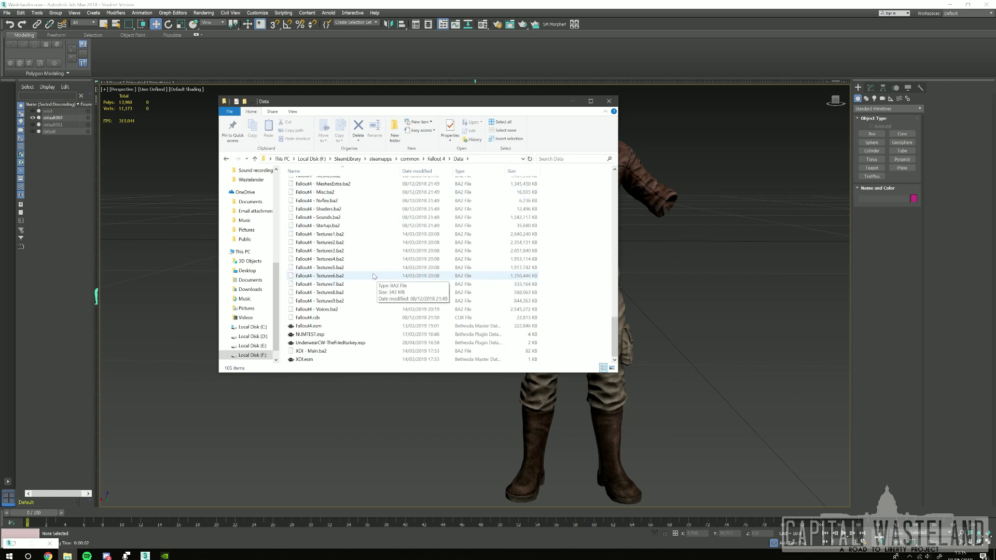
scroll(336, 220, "up", 1)
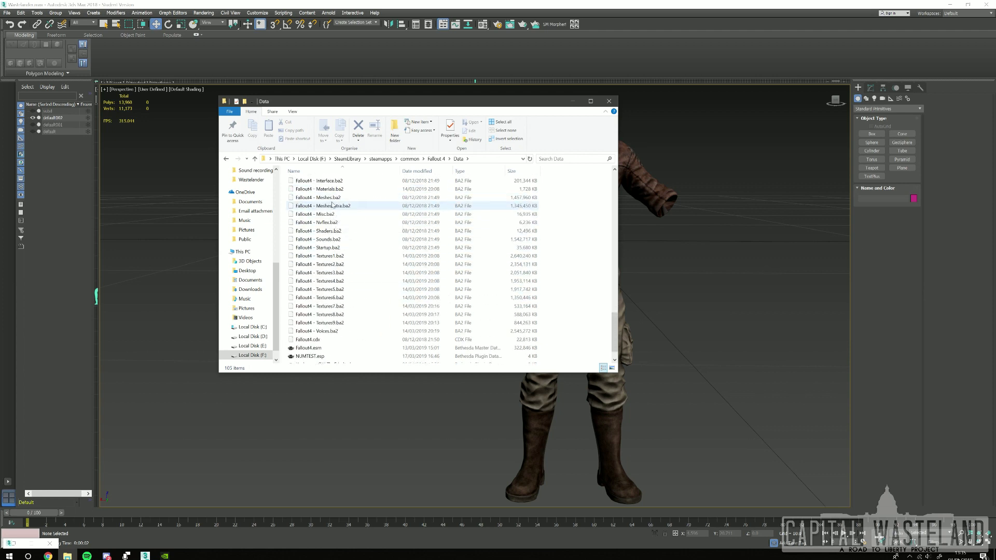
left_click(328, 199)
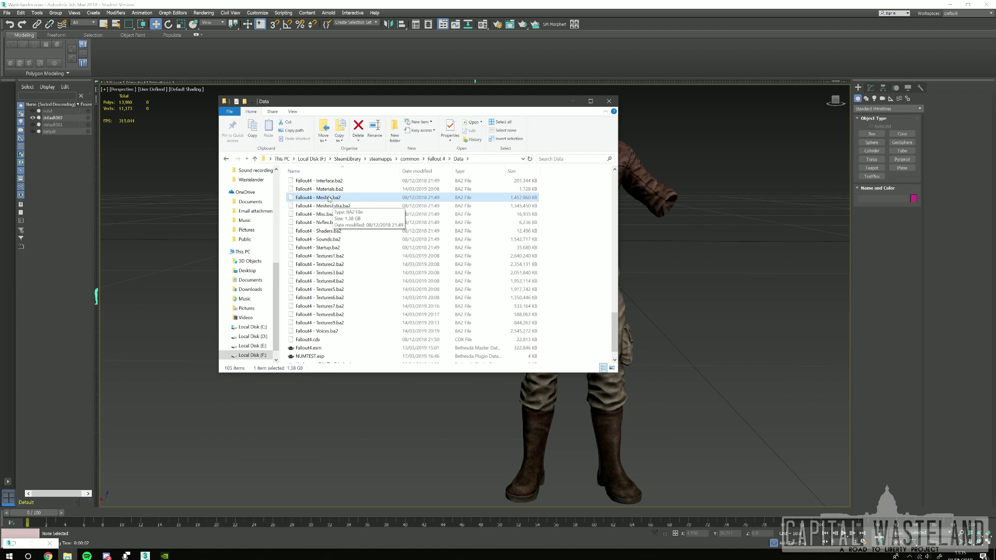
Launch bae.exe and load the Fallout4 - Meshes.ba2 archive into it from the Data folder.
key("super")
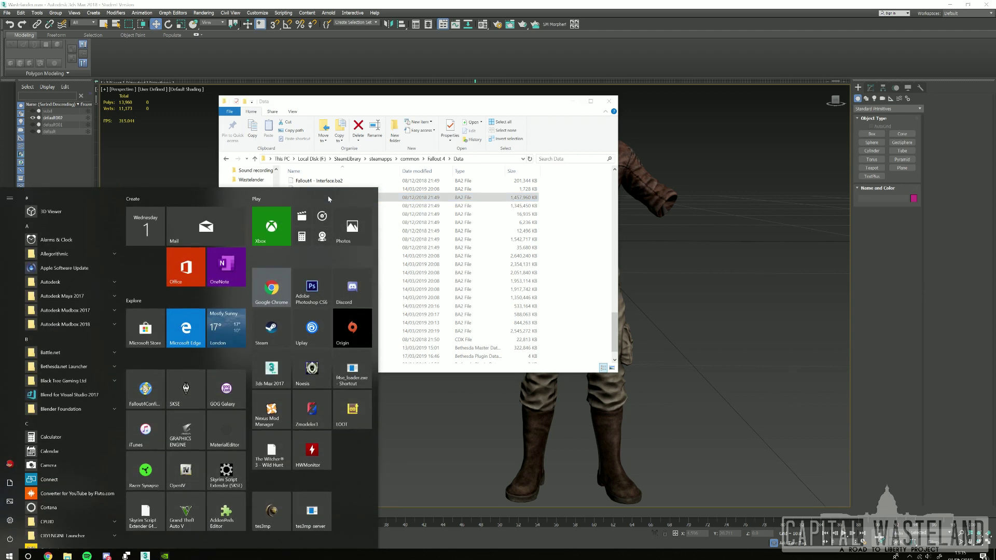
type("bae")
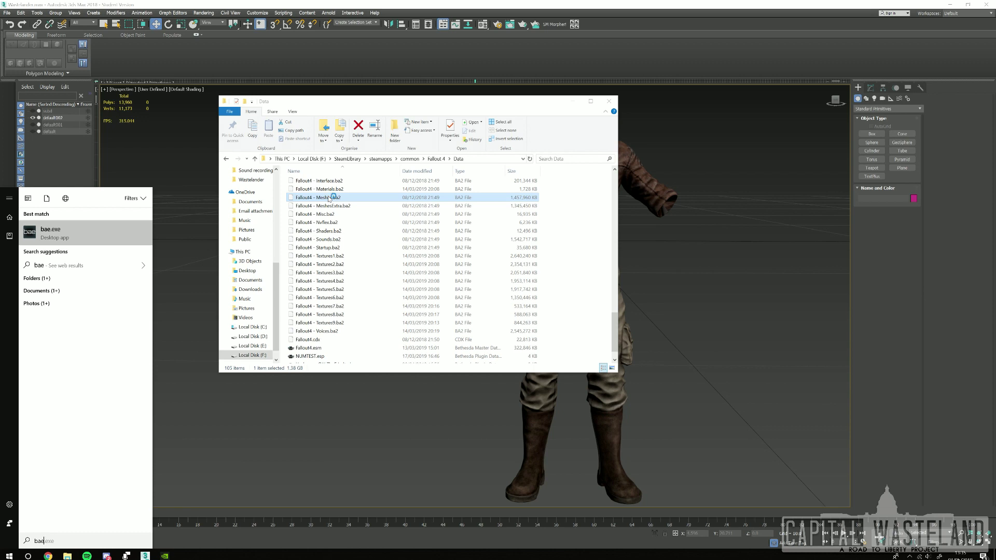
key("Return")
left_click_drag(465, 197, 577, 189)
left_click(318, 200)
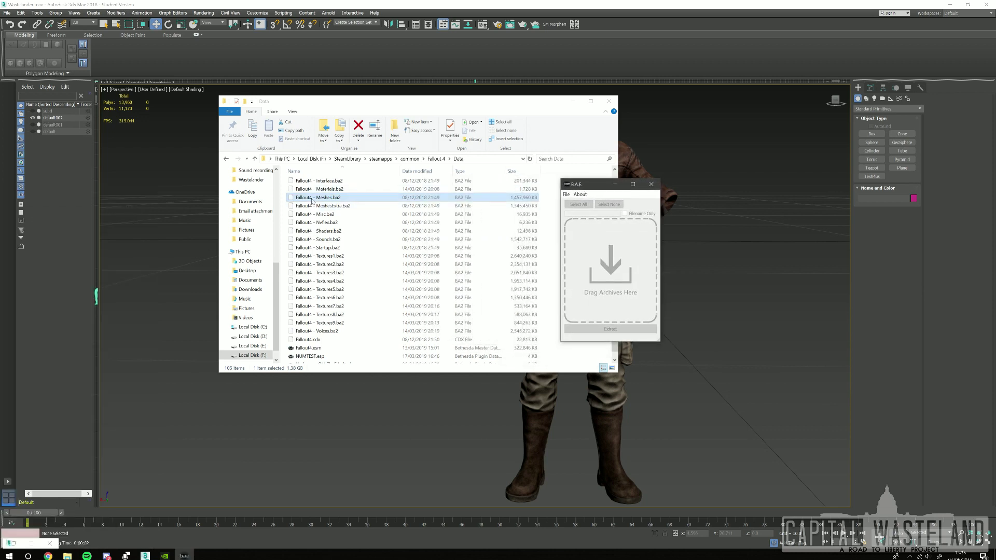
left_click_drag(316, 199, 631, 250)
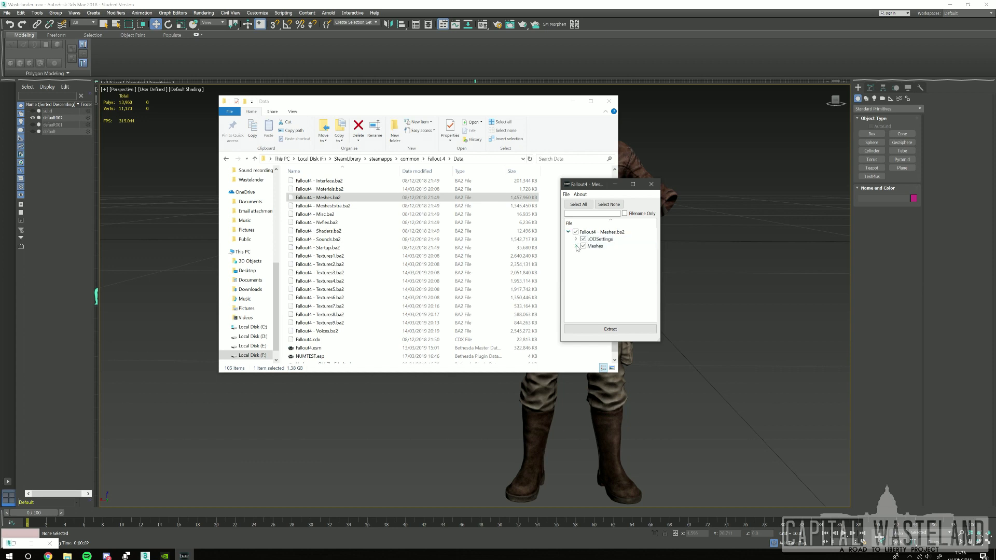
Clear the archive's whole selection and mark only the Clothes folder under Meshes for extraction, expanding its contents.
left_click(575, 232)
left_click(576, 246)
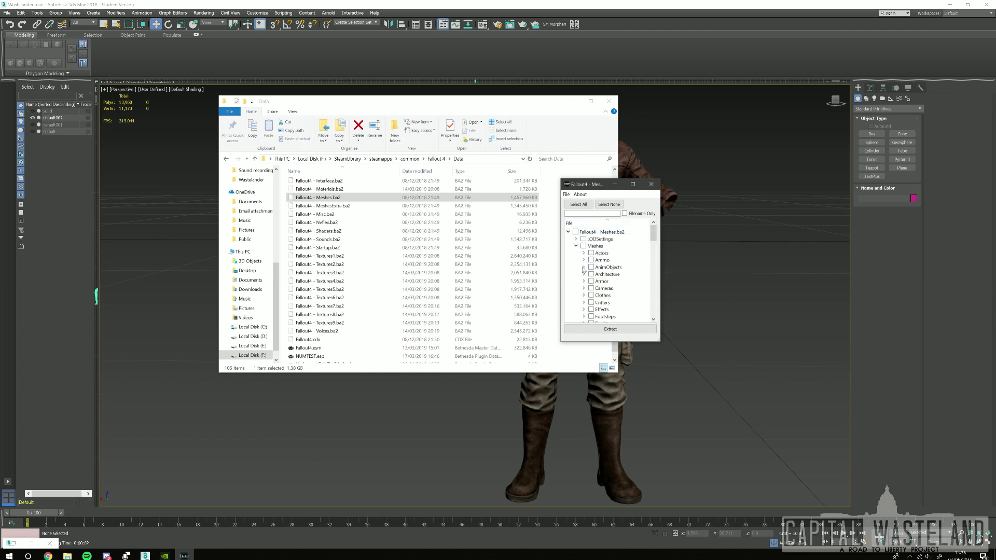
scroll(597, 264, "down", 1)
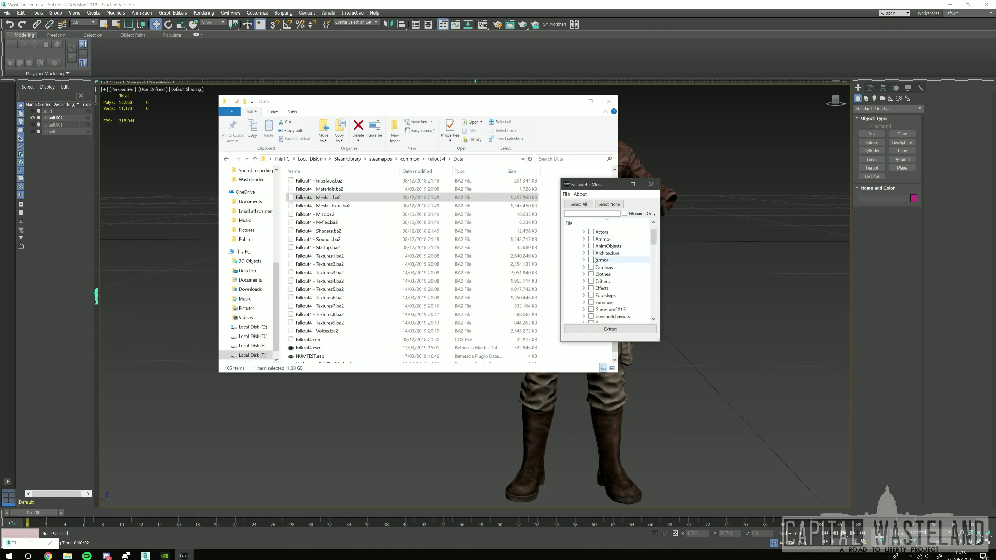
scroll(583, 260, "up", 1)
scroll(586, 282, "down", 1)
left_click(584, 275)
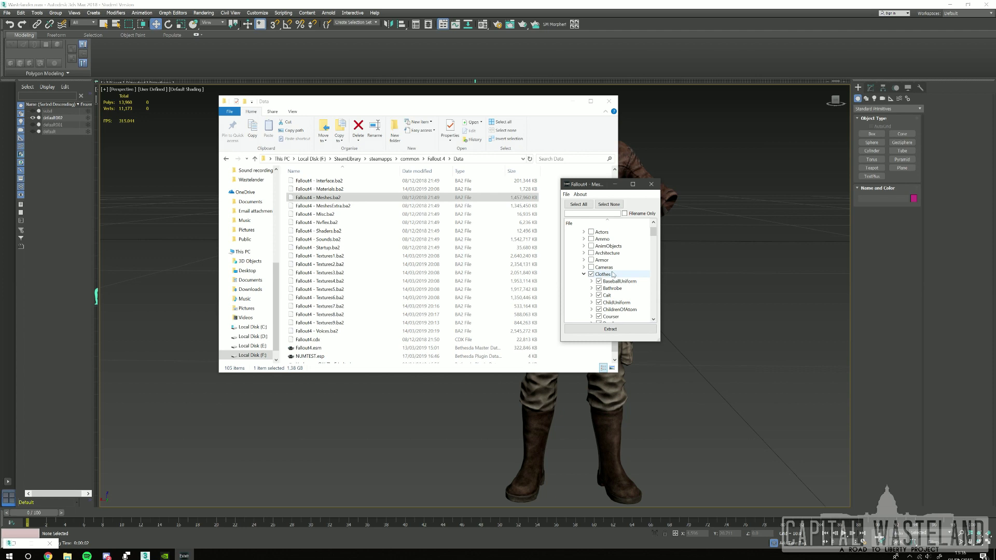
scroll(613, 274, "down", 2)
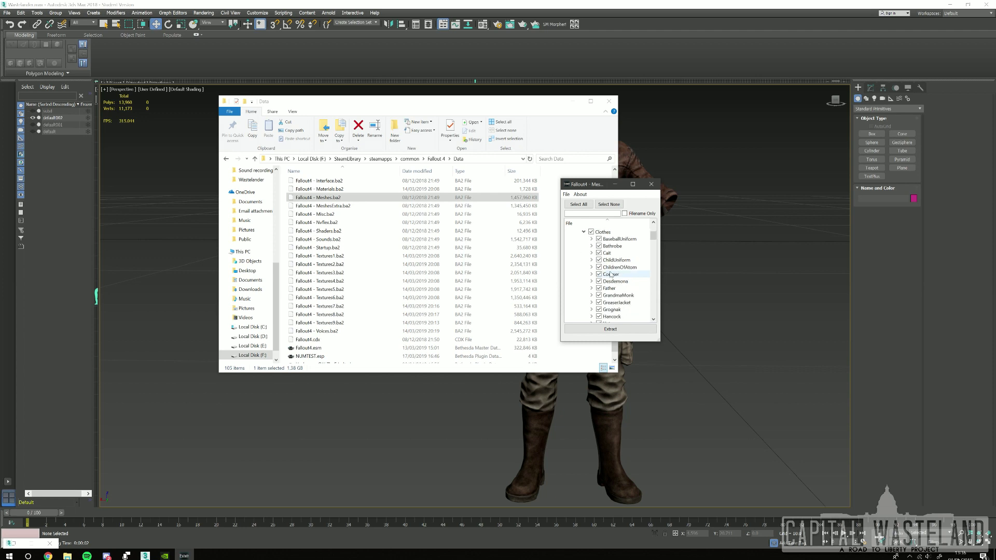
left_click(608, 329)
scroll(596, 275, "up", 2)
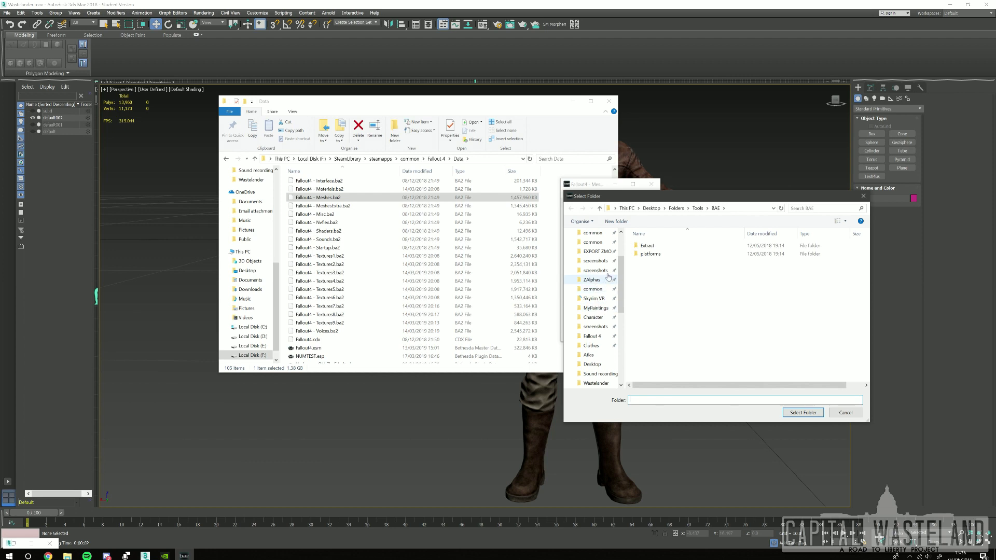
left_click(593, 289)
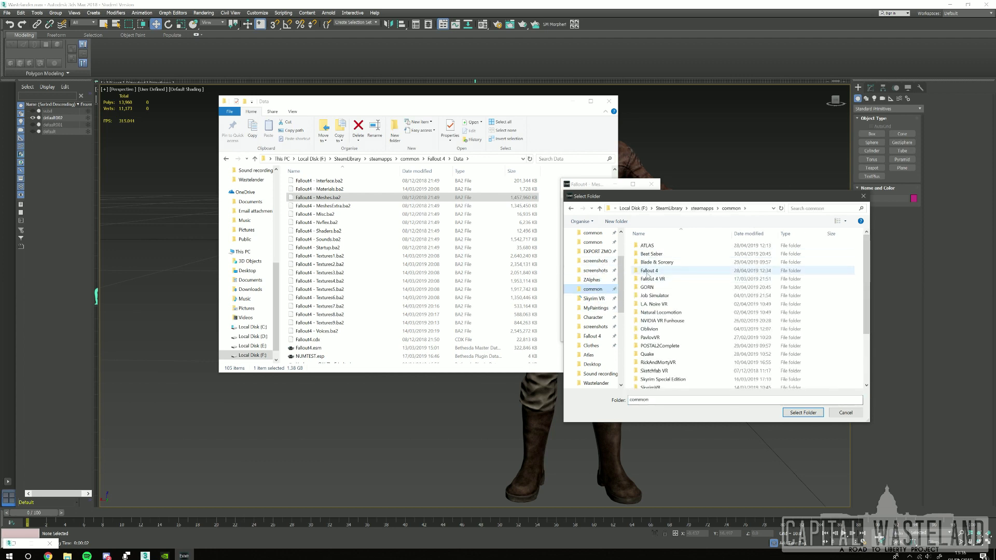
double_click(648, 270)
double_click(648, 262)
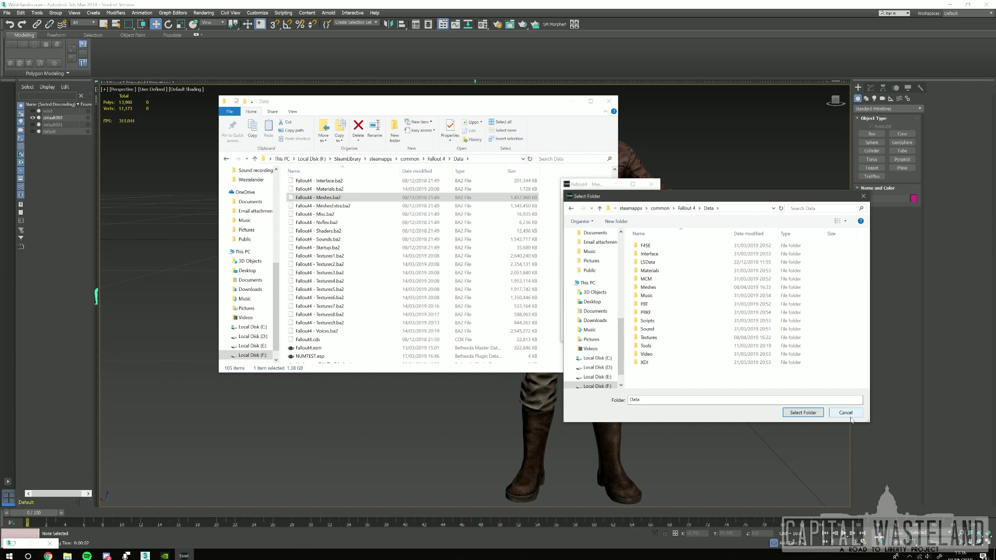
left_click(850, 417)
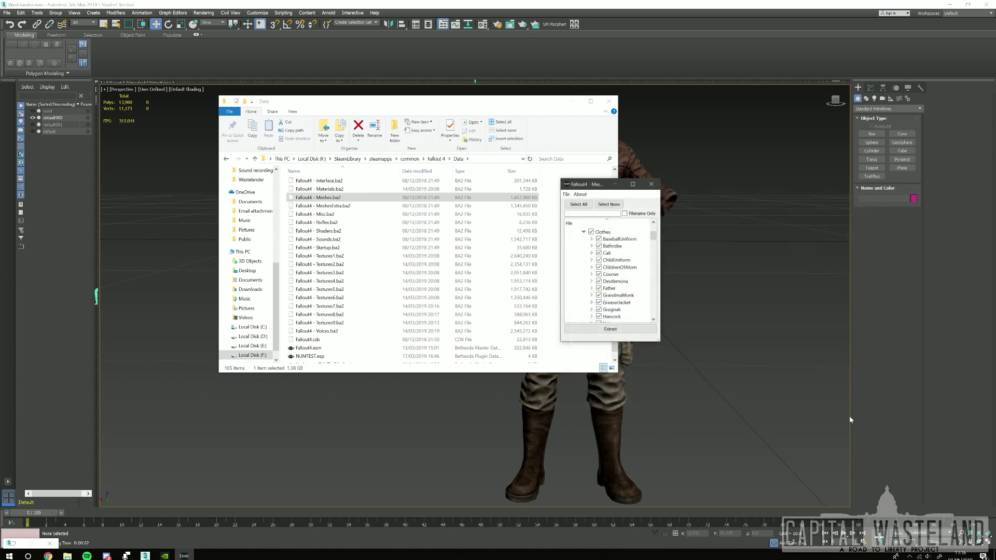
Close the archive extractor and open the Clothes folder inside Meshes in the Fallout 4 Data folder.
left_click(651, 185)
scroll(357, 205, "up", 15)
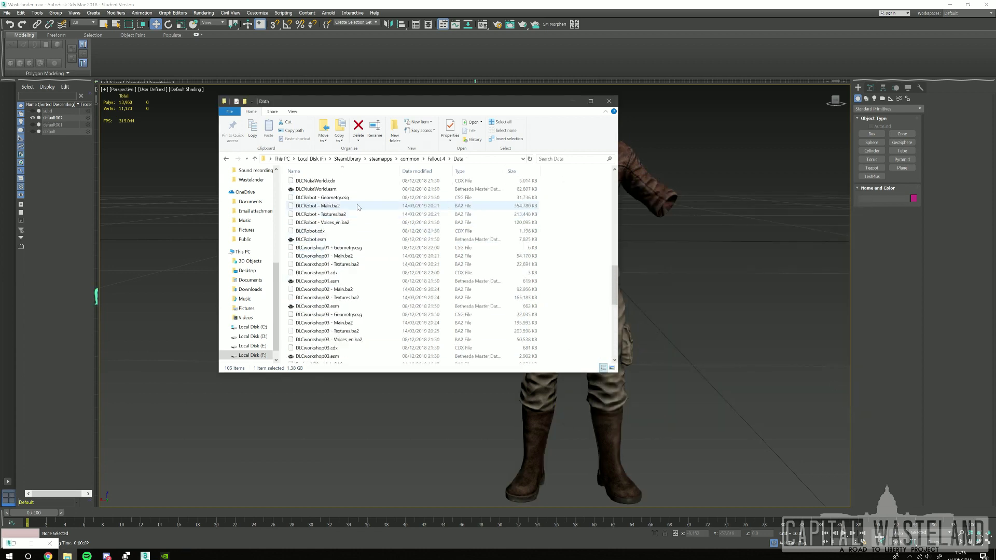
scroll(357, 206, "up", 8)
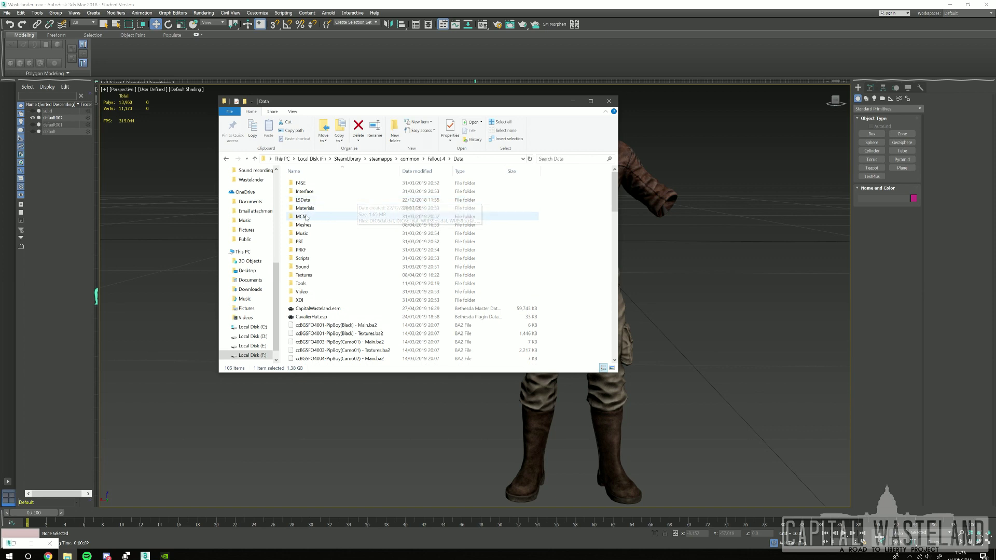
double_click(306, 226)
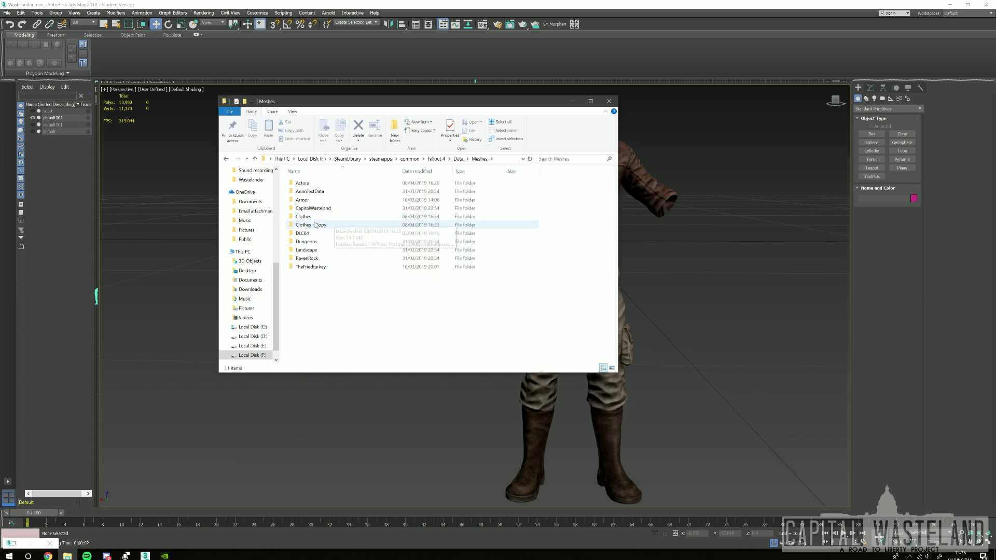
left_click(315, 217)
double_click(316, 217)
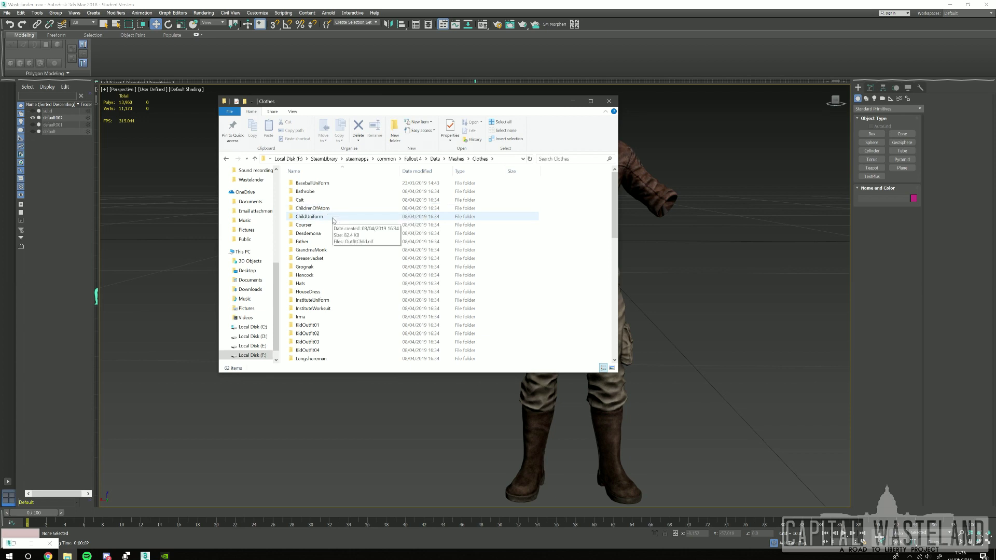
Browse the clothing folders for an outfit similar to the hoodie and cargo trousers, moving the folder window clear of the model.
scroll(333, 262, "down", 1)
scroll(335, 259, "down", 6)
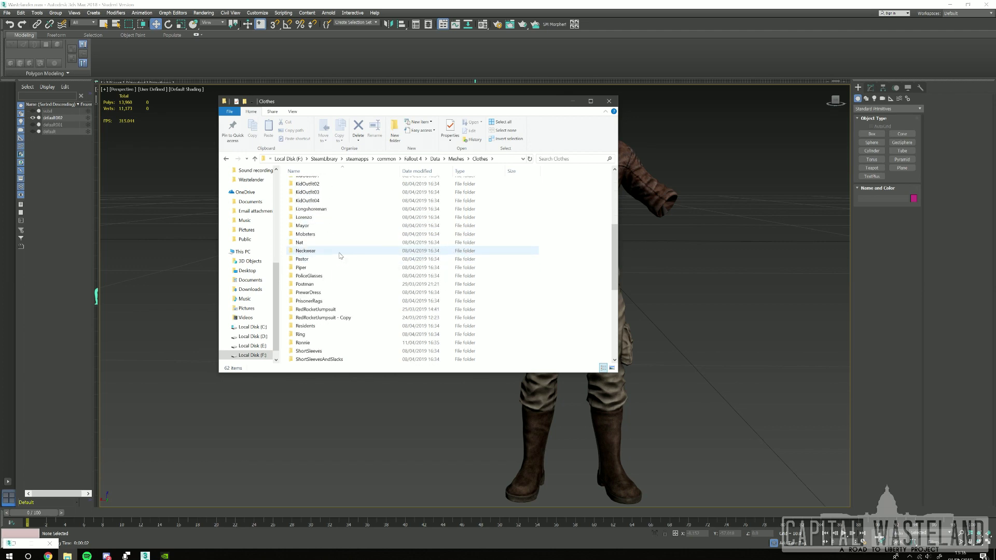
scroll(340, 257, "down", 1)
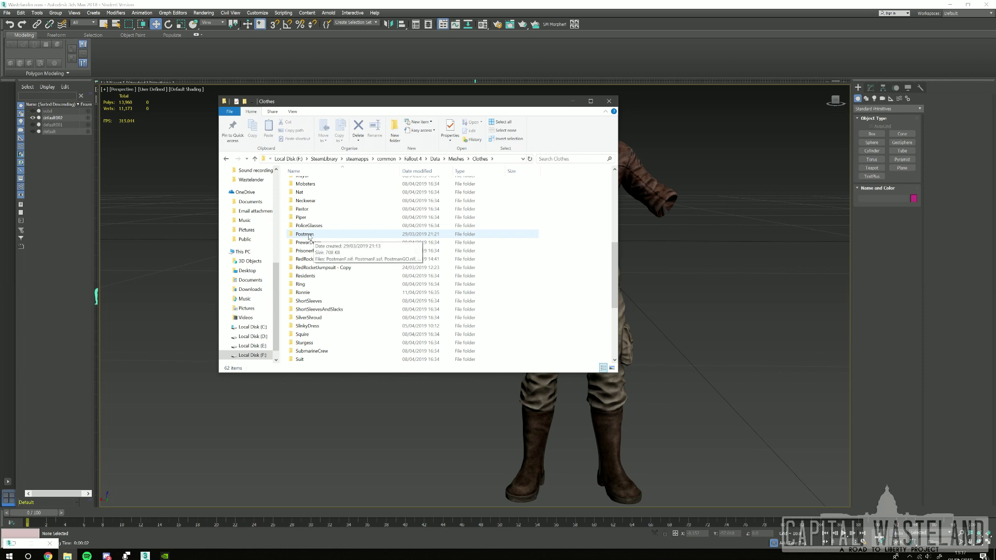
left_click_drag(423, 104, 287, 126)
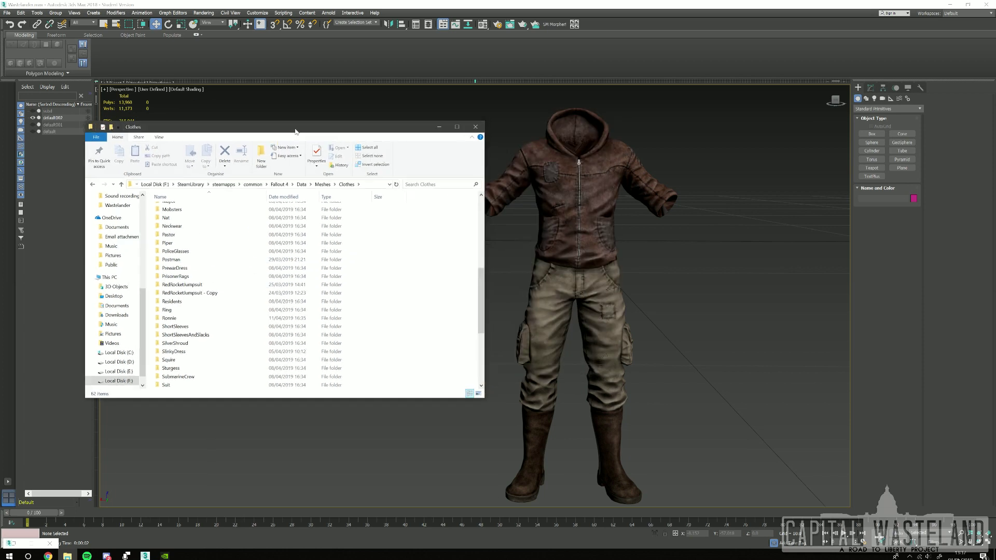
left_click(563, 205)
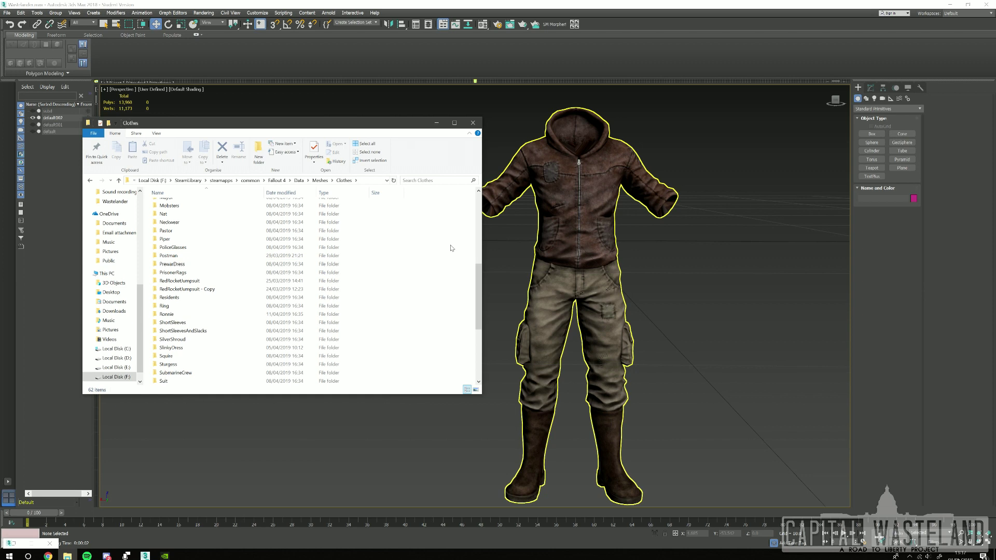
Open MOutfit.nif from the Ronnie folder in NifSkope, examine the outfit from the front, and close it.
left_click(190, 322)
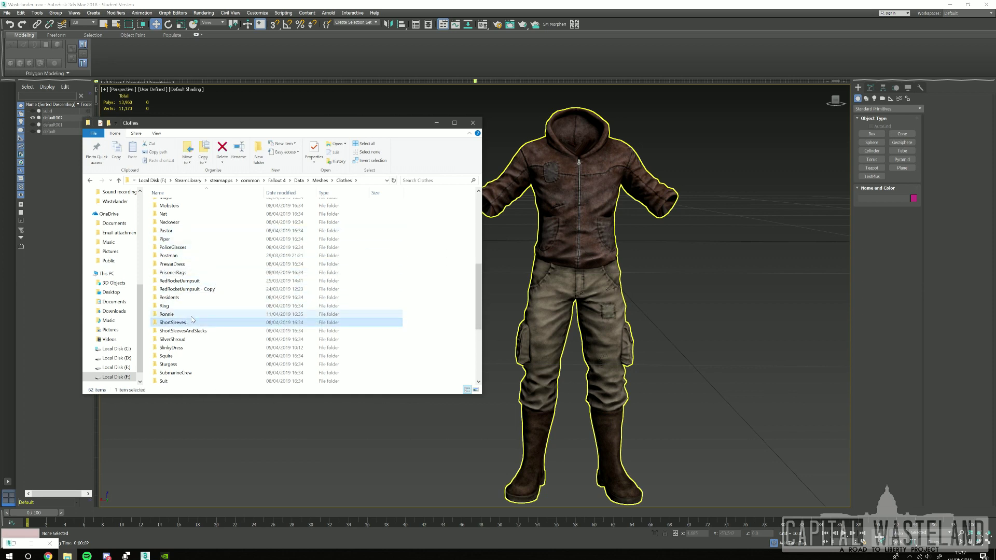
double_click(167, 314)
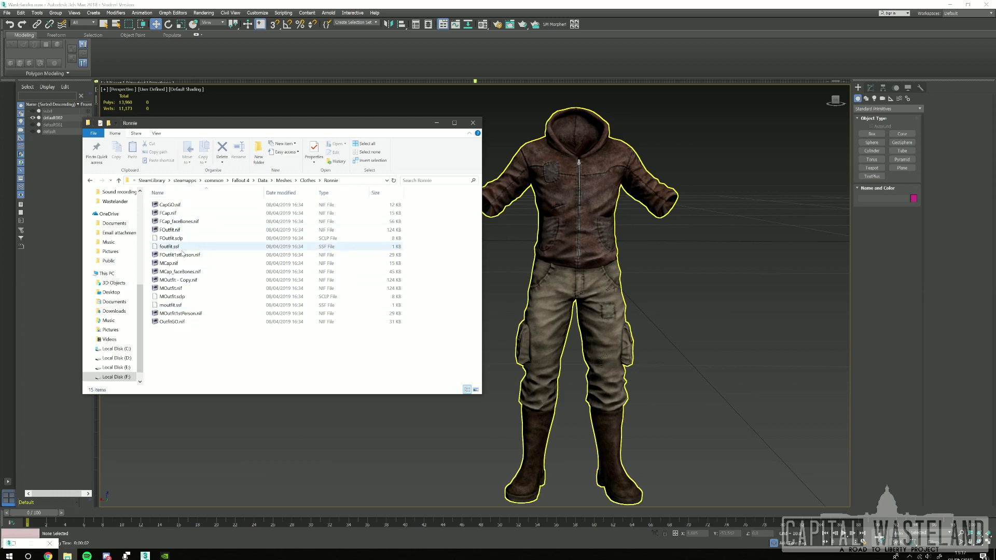
double_click(186, 290)
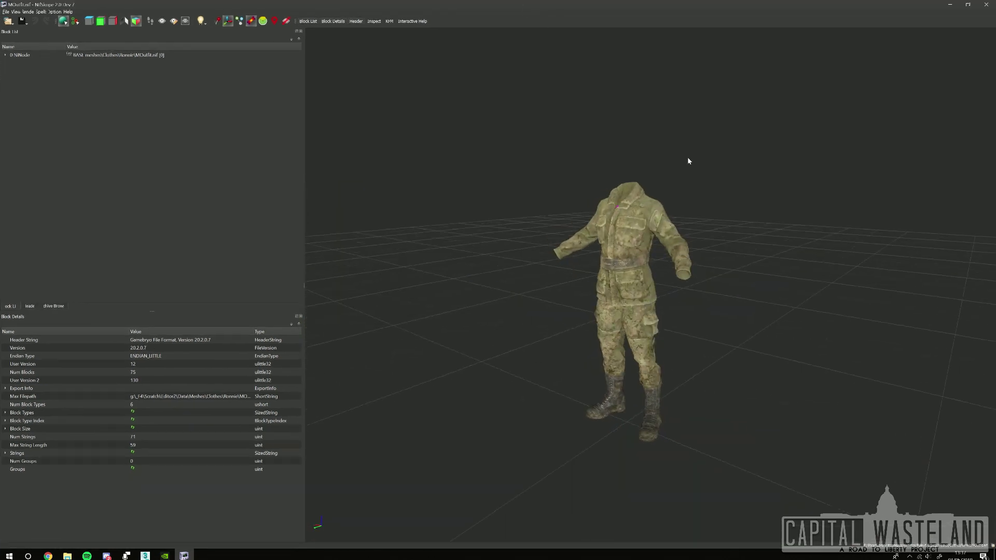
left_click_drag(688, 161, 807, 195)
scroll(612, 171, "up", 5)
scroll(763, 196, "down", 3)
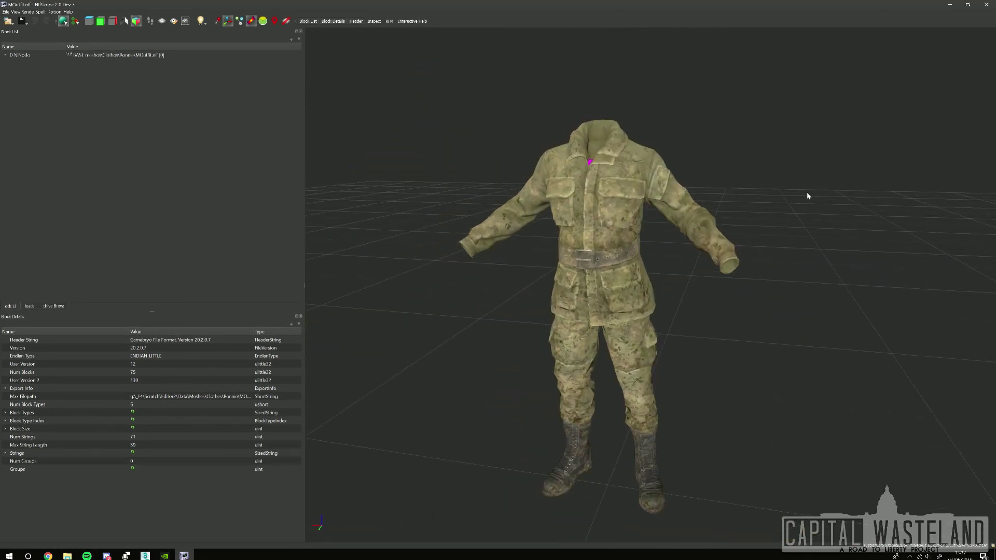
left_click(986, 4)
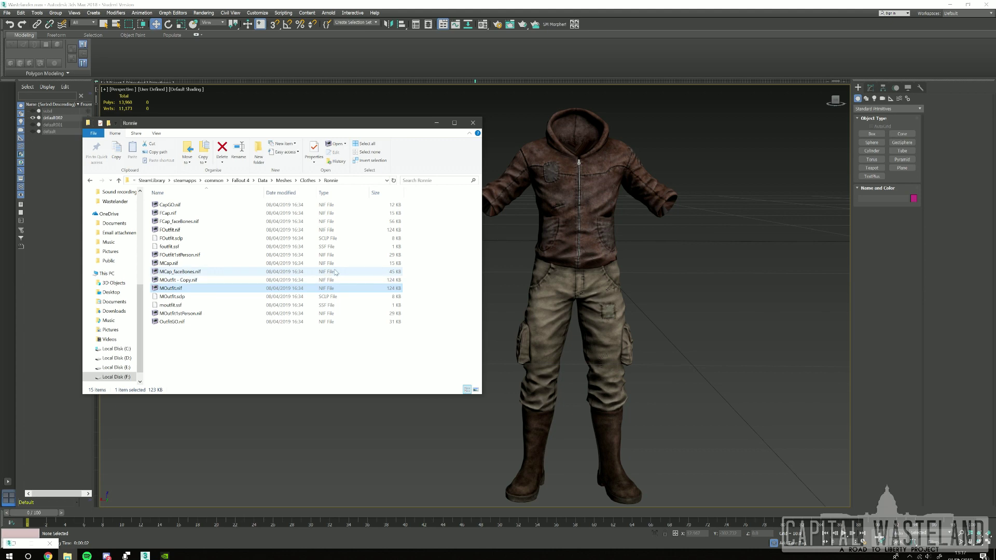
Open MOutfit.nif from the ShortSleeves clothes folder and examine the arms and shape of the outfit.
left_click(308, 181)
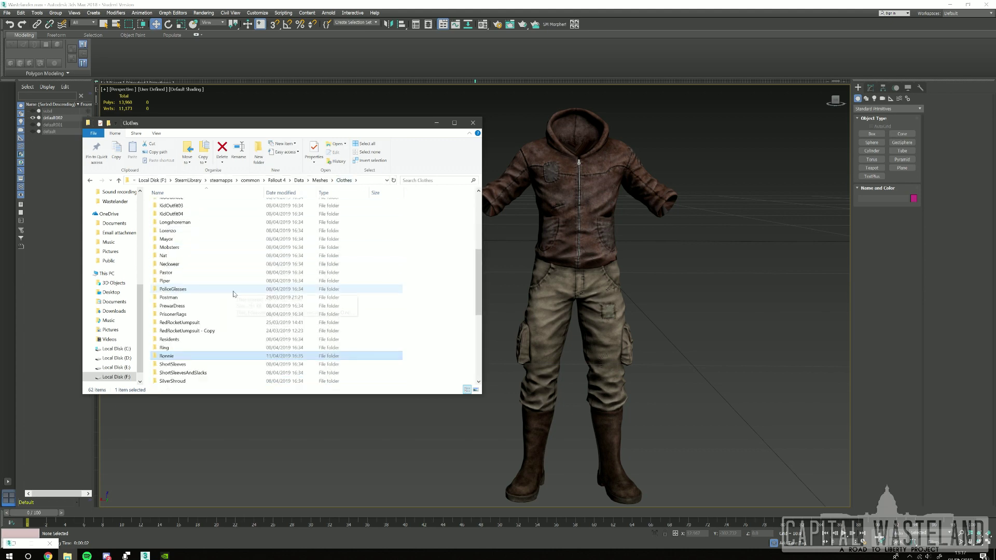
scroll(187, 338, "down", 3)
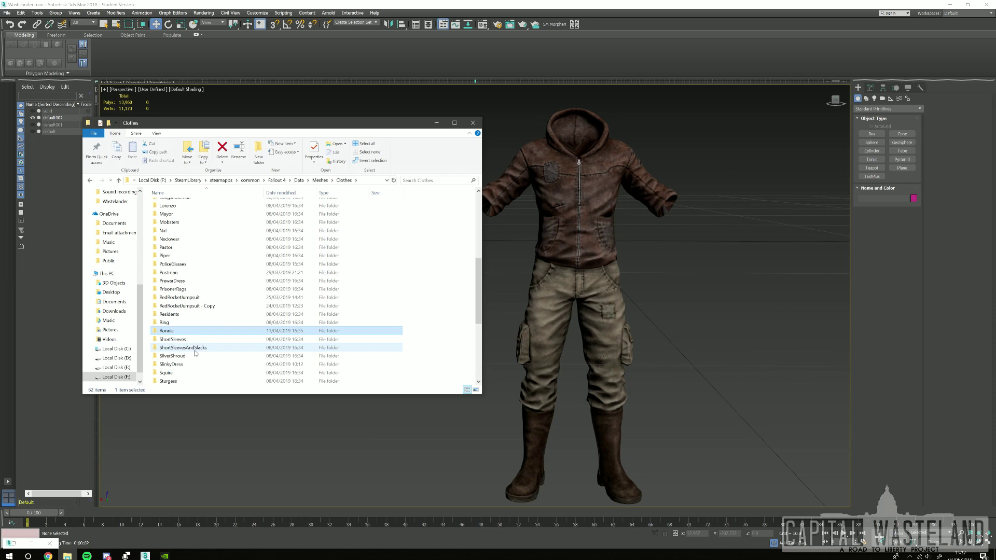
double_click(197, 340)
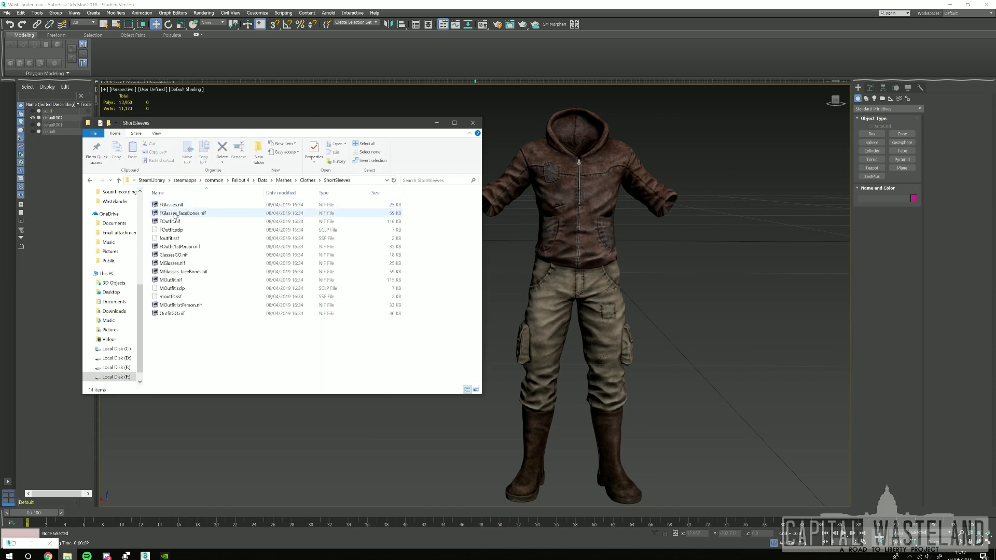
double_click(179, 280)
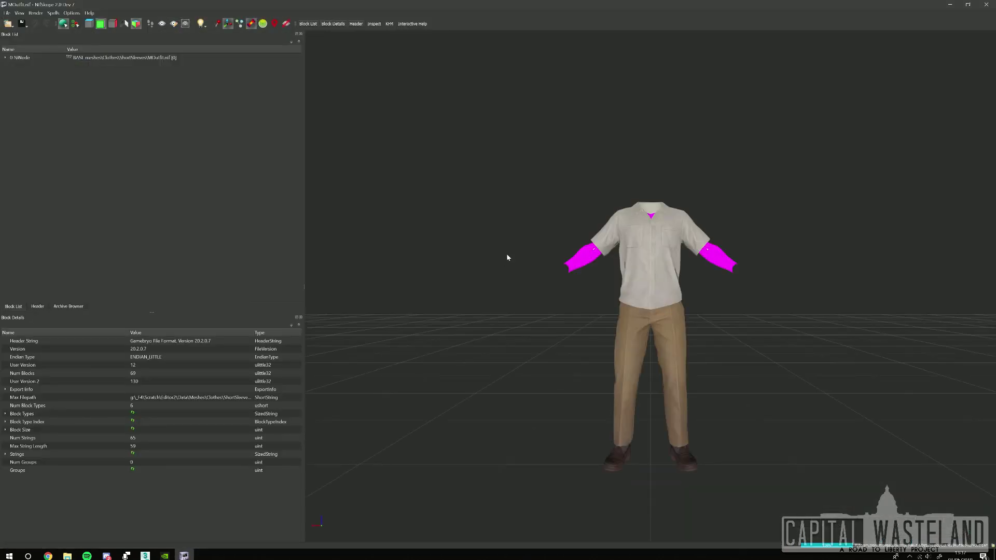
left_click_drag(506, 253, 676, 247)
scroll(638, 252, "up", 3)
left_click(688, 234)
left_click(676, 247)
left_click_drag(755, 276, 732, 256)
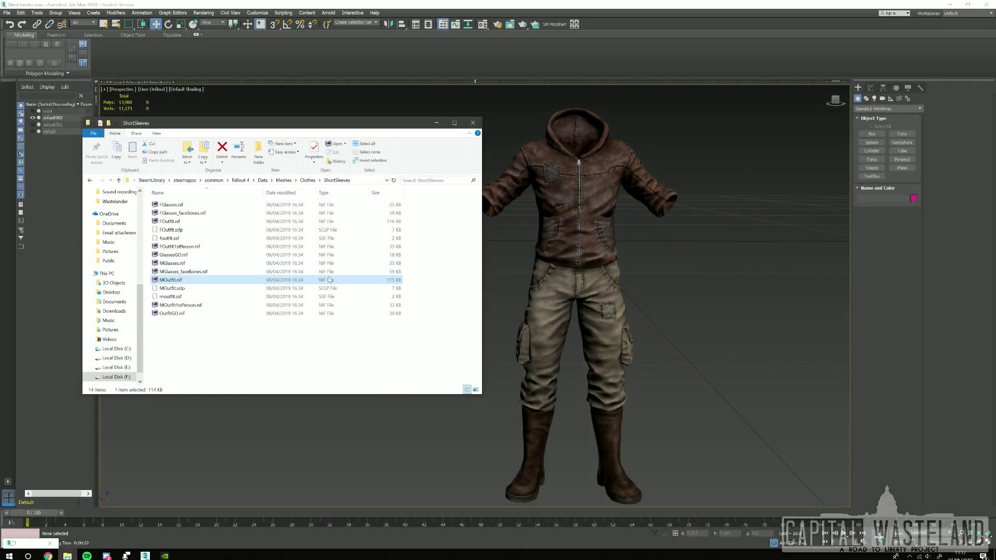
Go back to the Clothes folder and check the meshes in the RedRocketJumpsuit folder.
key("alt+Left")
scroll(205, 293, "down", 3)
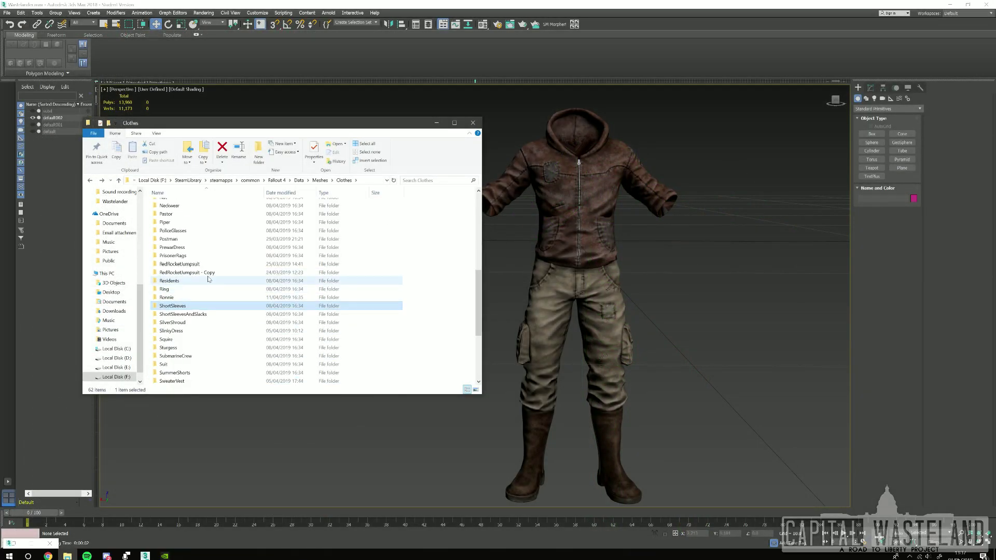
double_click(207, 264)
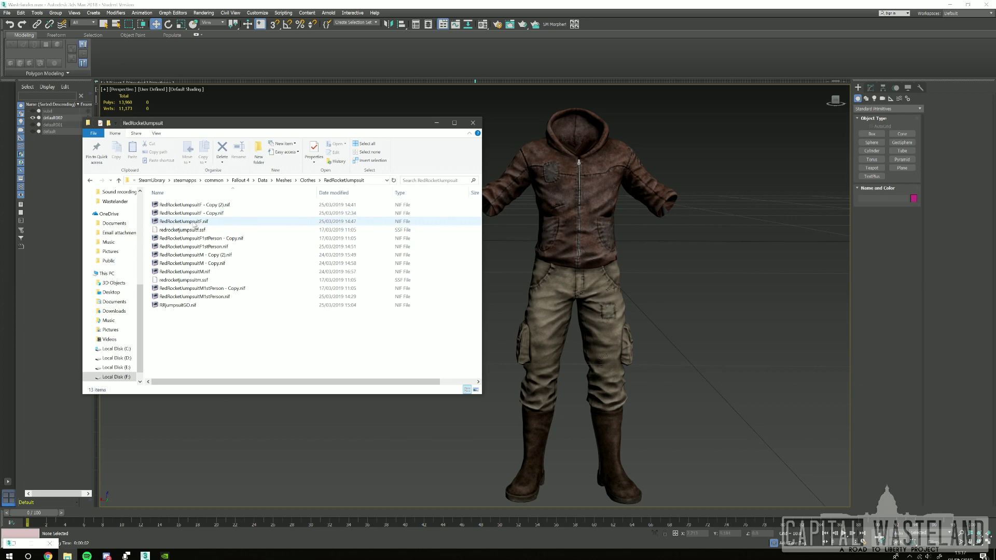
double_click(200, 272)
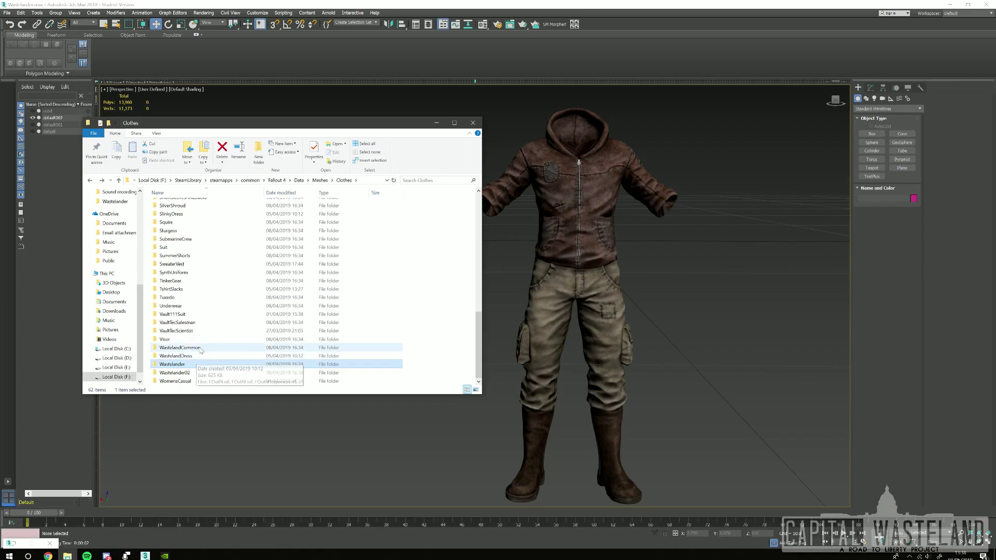
Open OutfitM.nif from the WastelandCommon folder and examine the outfit's shirt and trousers up close.
left_click(200, 348)
double_click(200, 348)
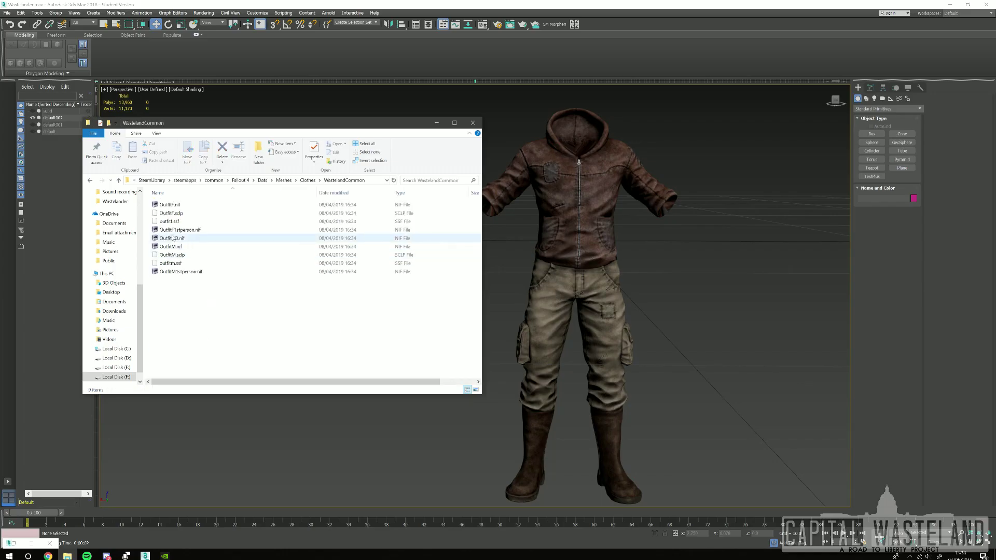
left_click(177, 247)
double_click(176, 247)
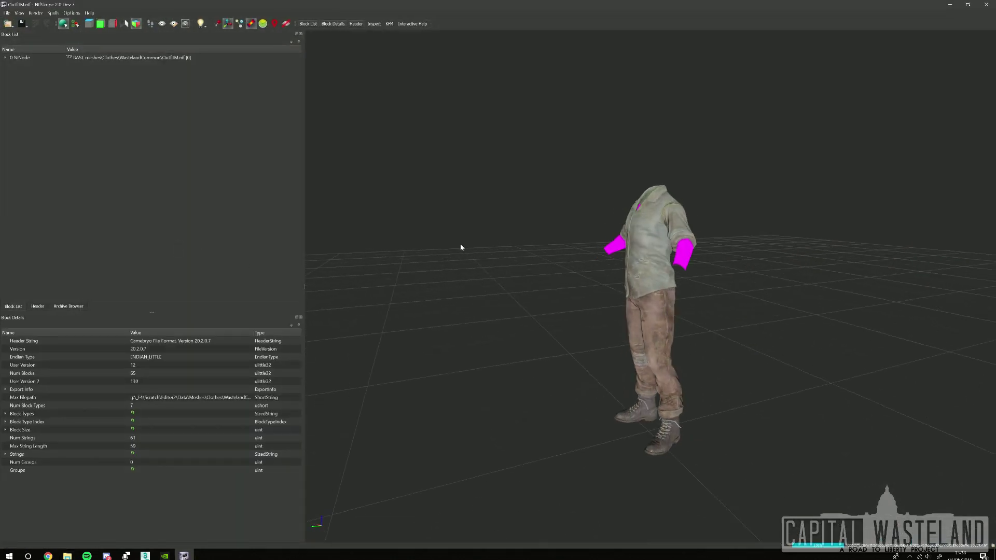
left_click_drag(460, 247, 672, 206)
scroll(673, 205, "up", 9)
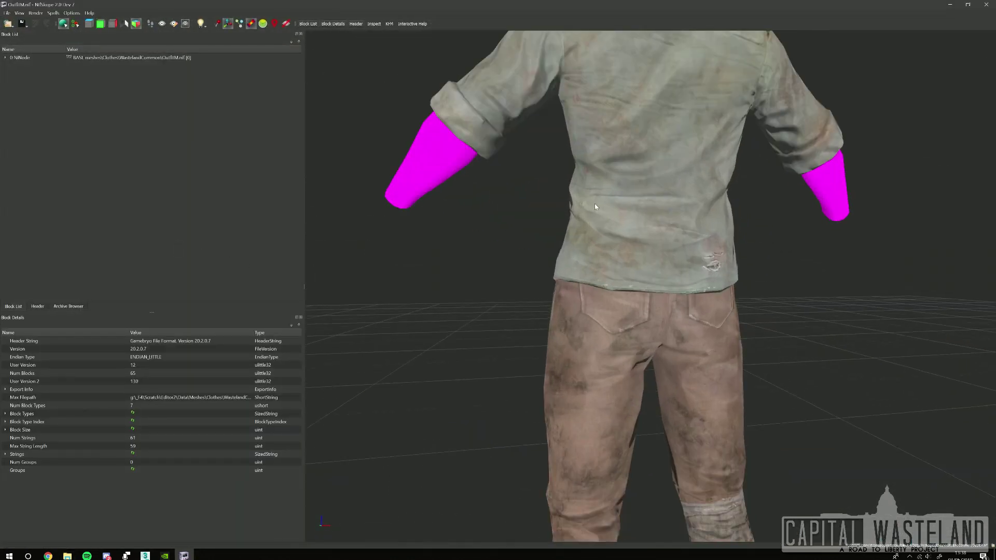
Select the BaseMaleBody_Fitted:0 arm mesh in OutfitM.nif and examine it from the front and back.
left_click_drag(593, 204, 757, 214)
middle_click_drag(757, 214, 738, 250)
left_click(871, 204)
left_click_drag(948, 171, 742, 188)
scroll(869, 173, "down", 8)
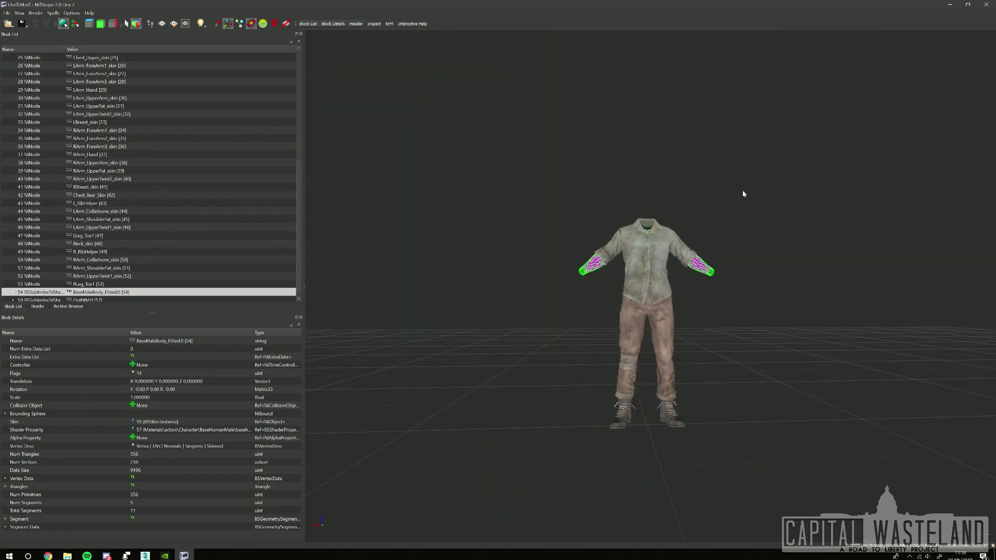
scroll(740, 194, "up", 6)
left_click_drag(852, 155, 901, 166)
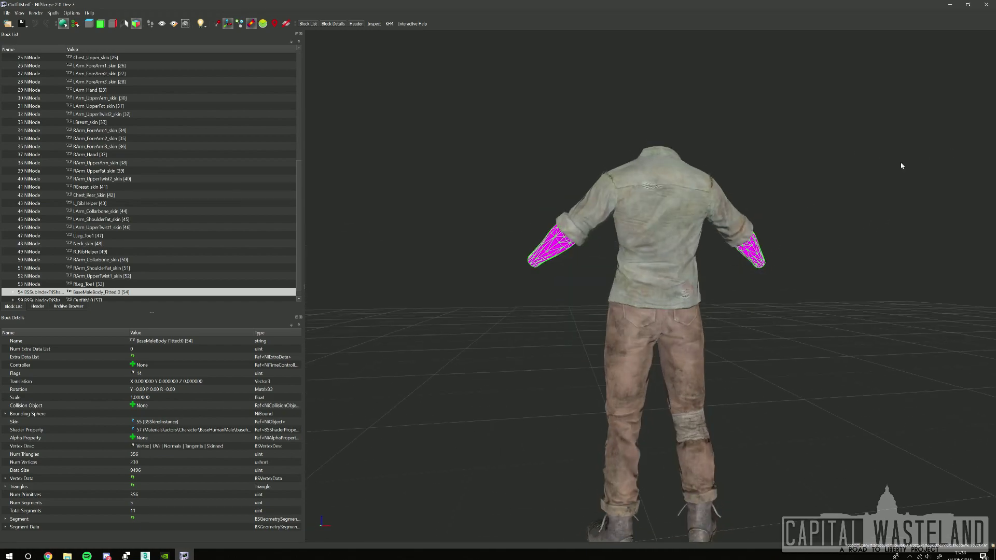
Select the OutfitM:0 clothing mesh to examine its wireframe, and close OutfitM.nif.
left_click_drag(682, 254, 825, 252)
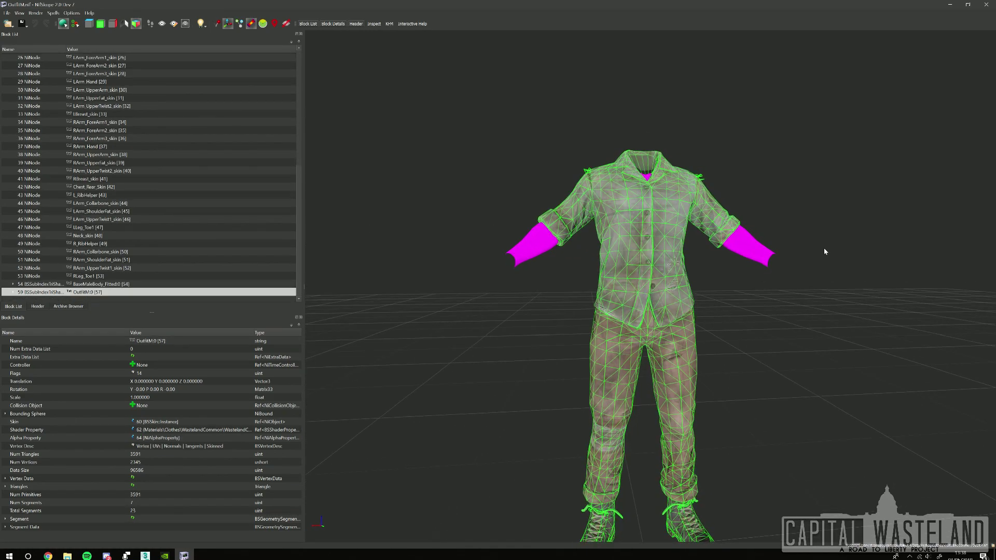
left_click(909, 100)
left_click(986, 4)
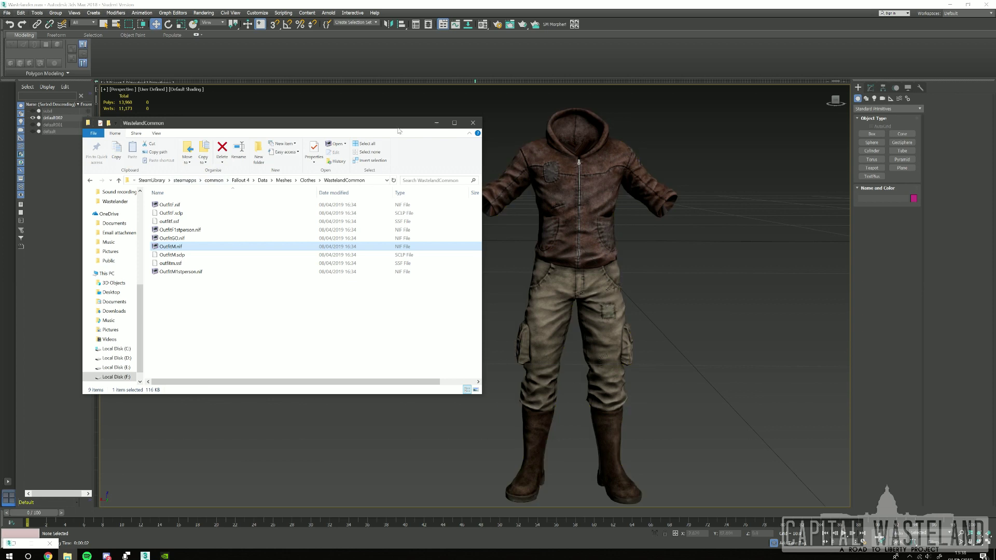
Switch to 3ds Max and examine the hooded outfit's size against the scene grid.
left_click(654, 150)
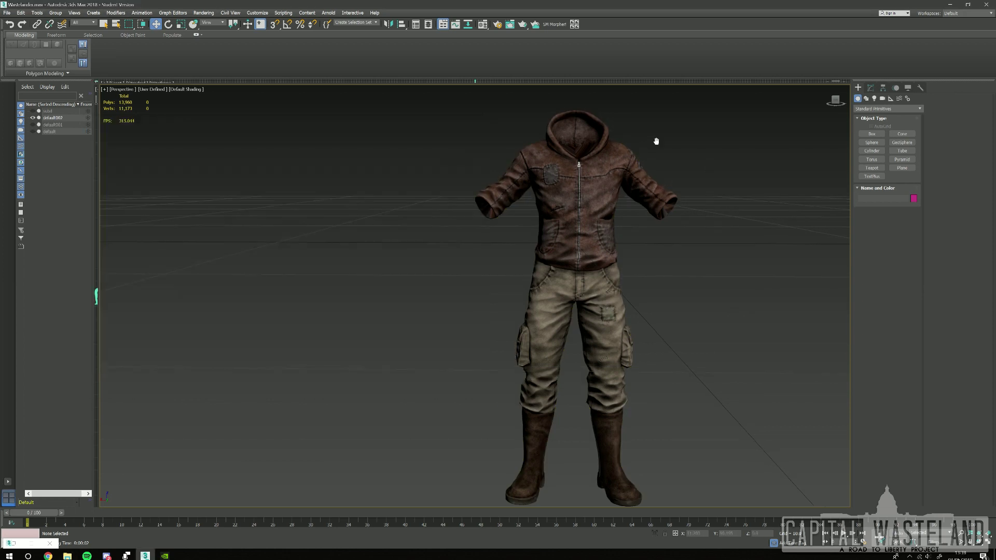
middle_click_drag(658, 149, 604, 174)
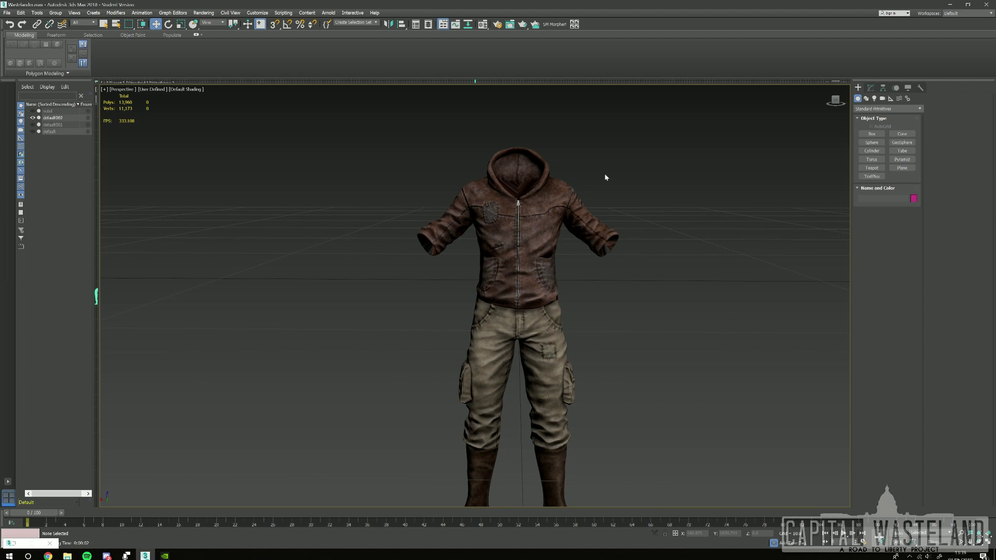
scroll(605, 172, "down", 2)
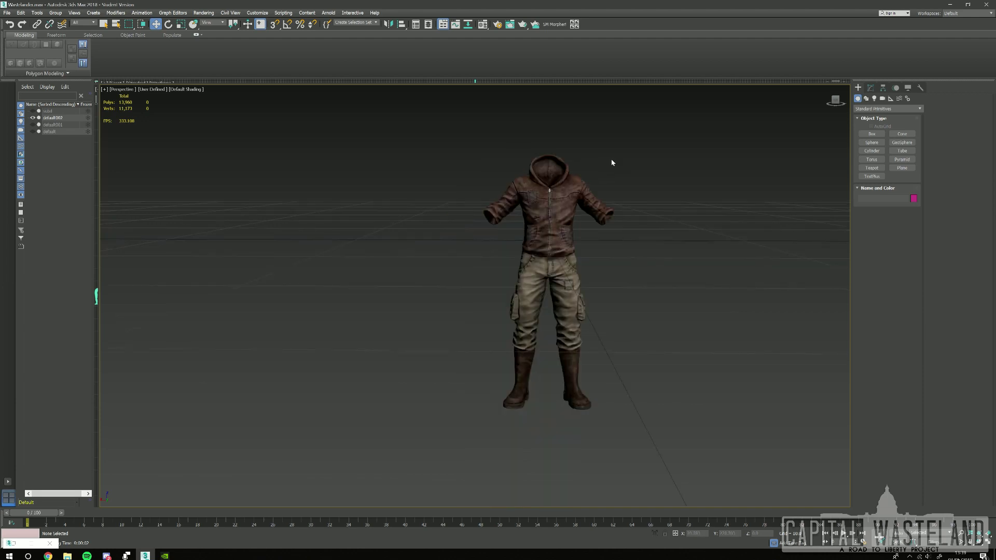
key("z")
scroll(586, 158, "down", 3)
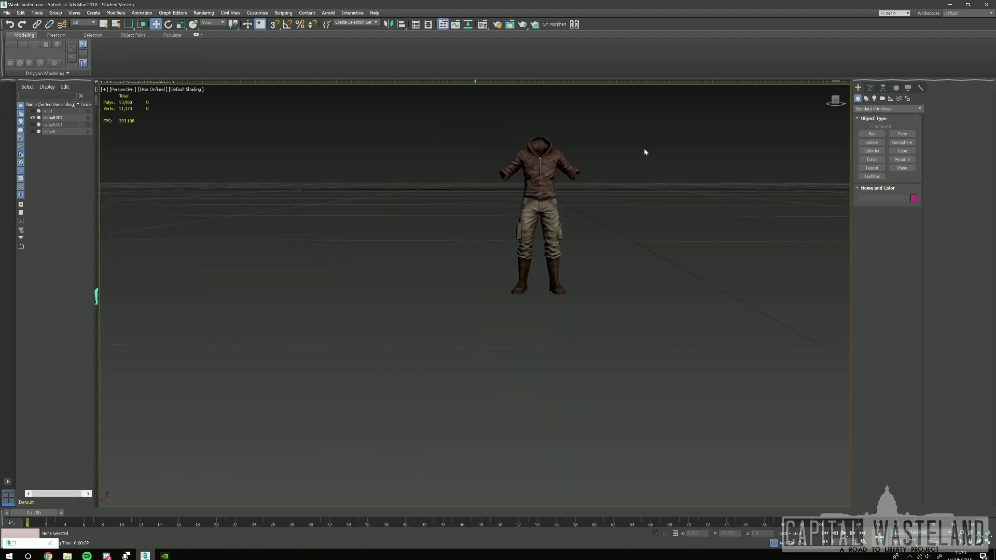
middle_click_drag(633, 157, 541, 296, "alt")
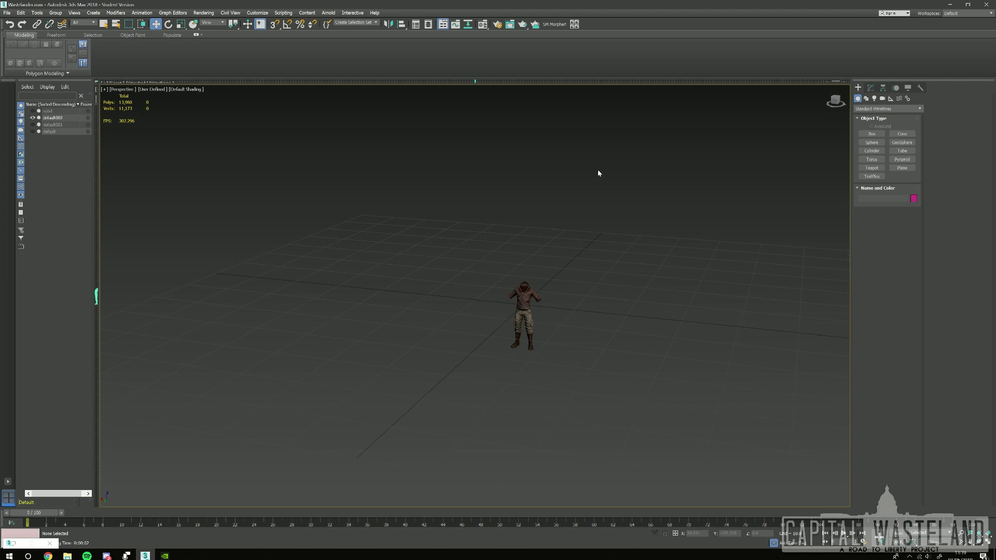
left_click(6, 13)
mouse_move(48, 113)
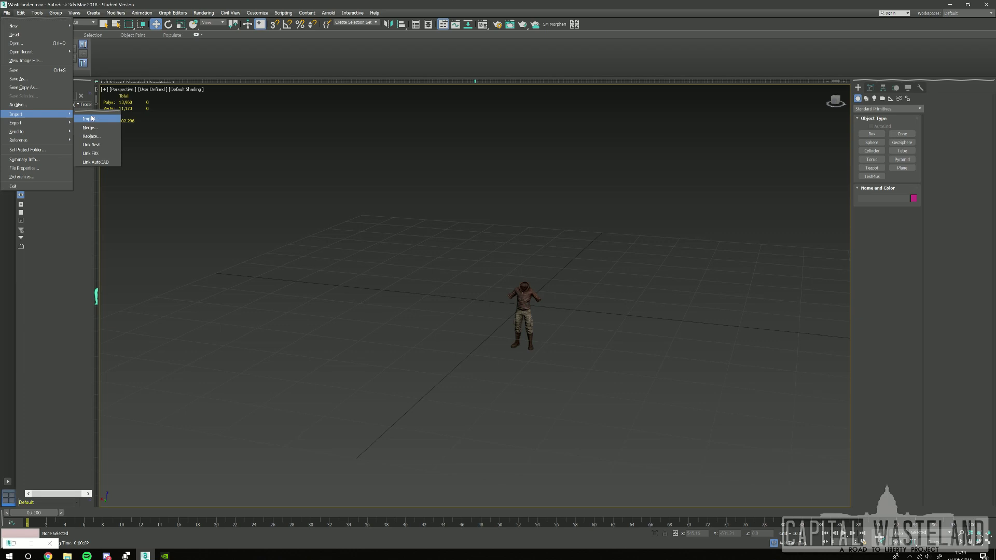
left_click(92, 118)
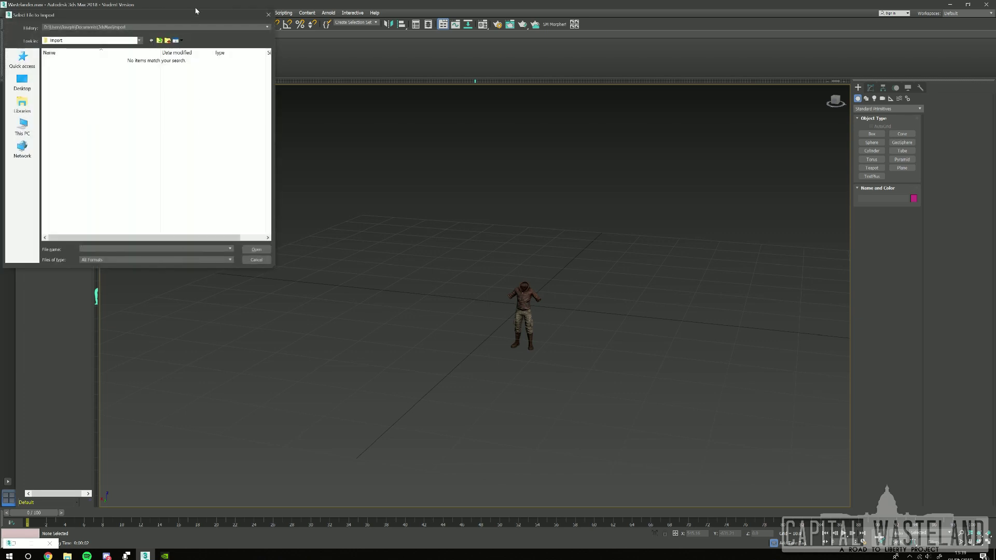
left_click(266, 15)
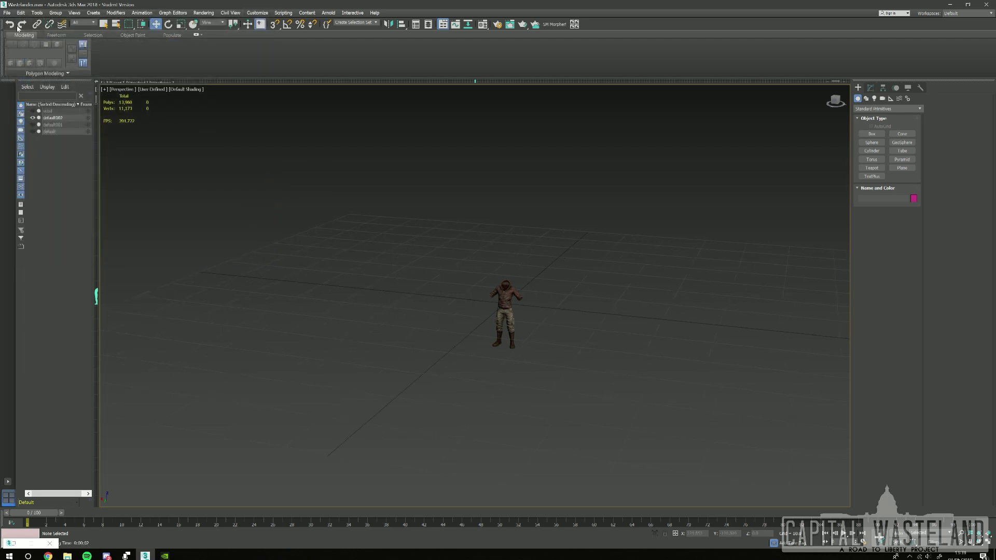
Import the OutfitM.nif clothing mesh with its skeleton, using the Fallout 4 NIF import settings.
left_click(7, 13)
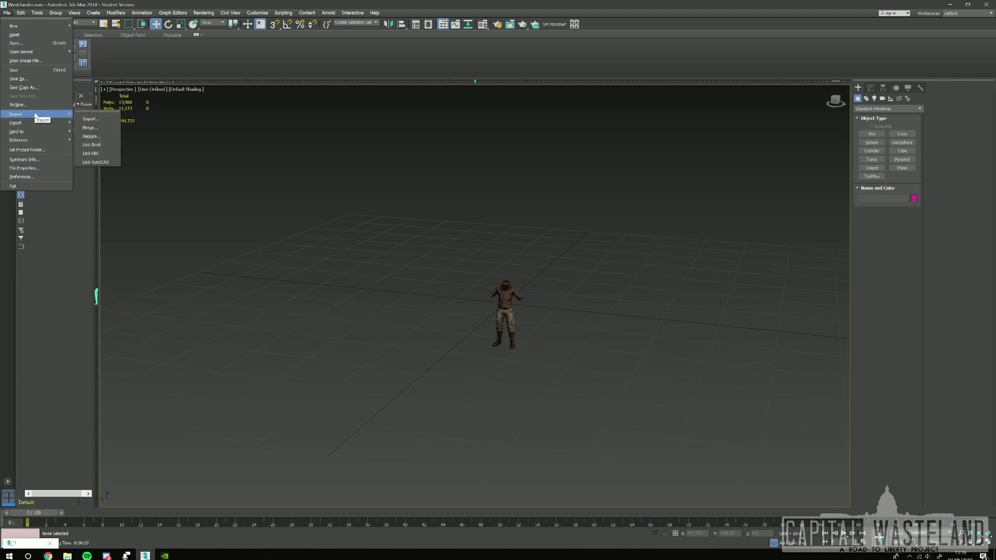
mouse_move(36, 114)
left_click(92, 119)
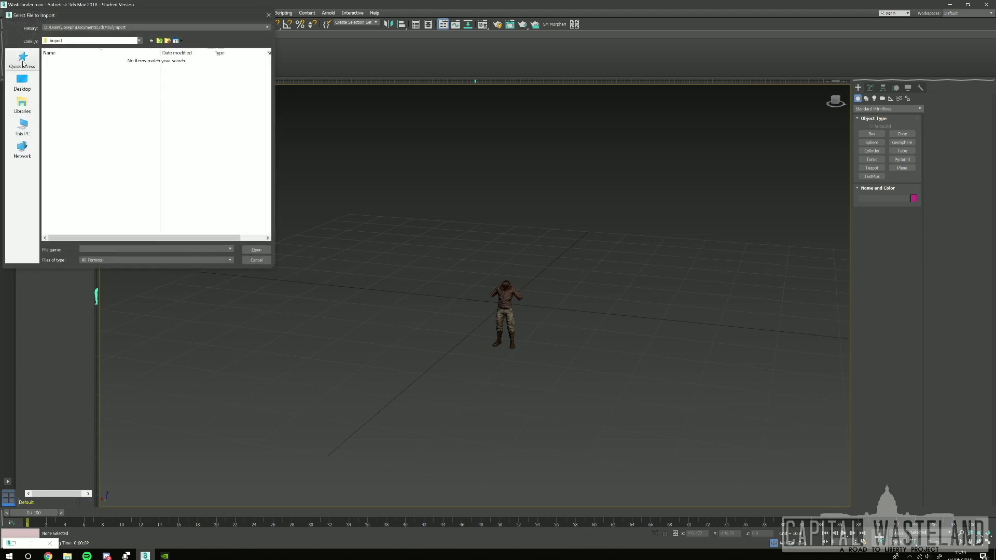
scroll(191, 125, "down", 2)
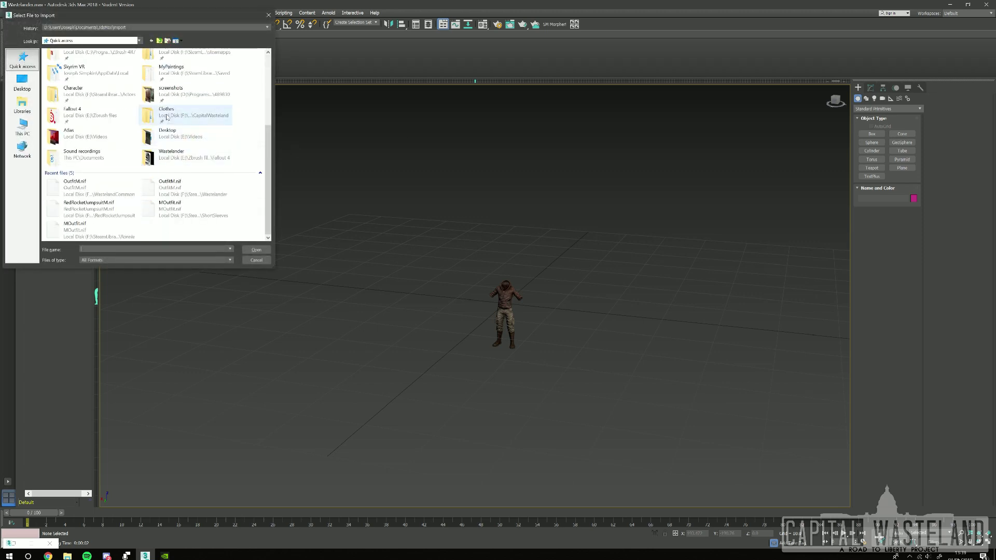
scroll(167, 122, "down", 1)
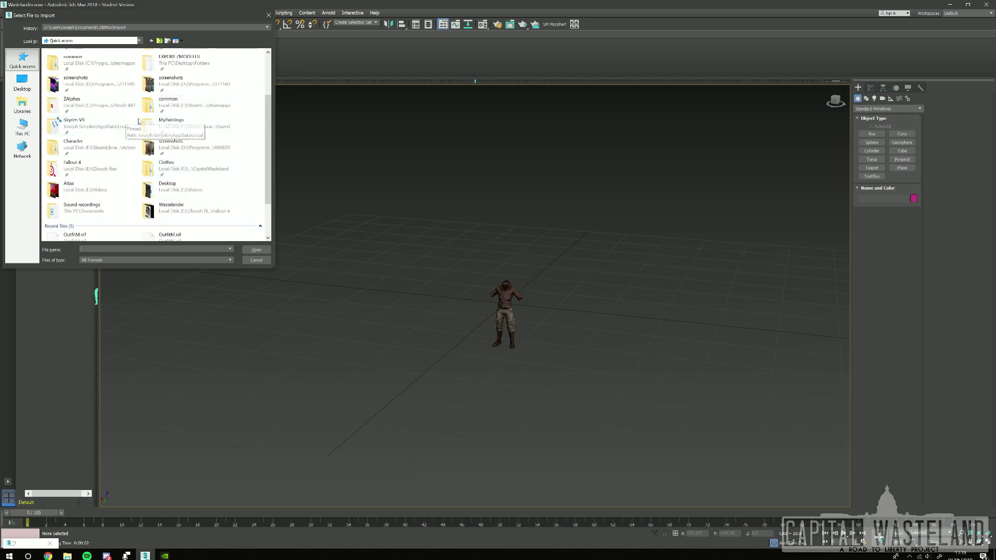
scroll(124, 121, "up", 2)
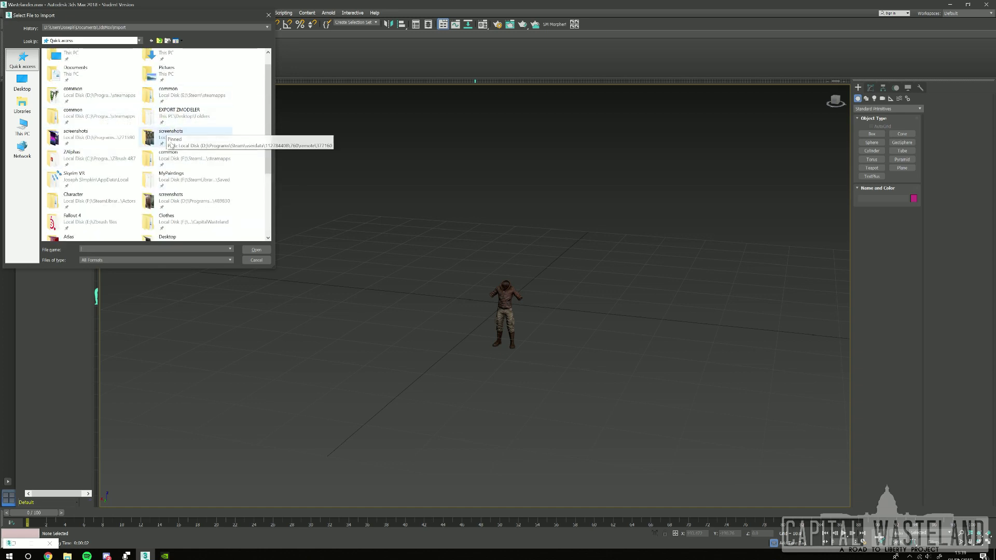
double_click(155, 117)
double_click(65, 83)
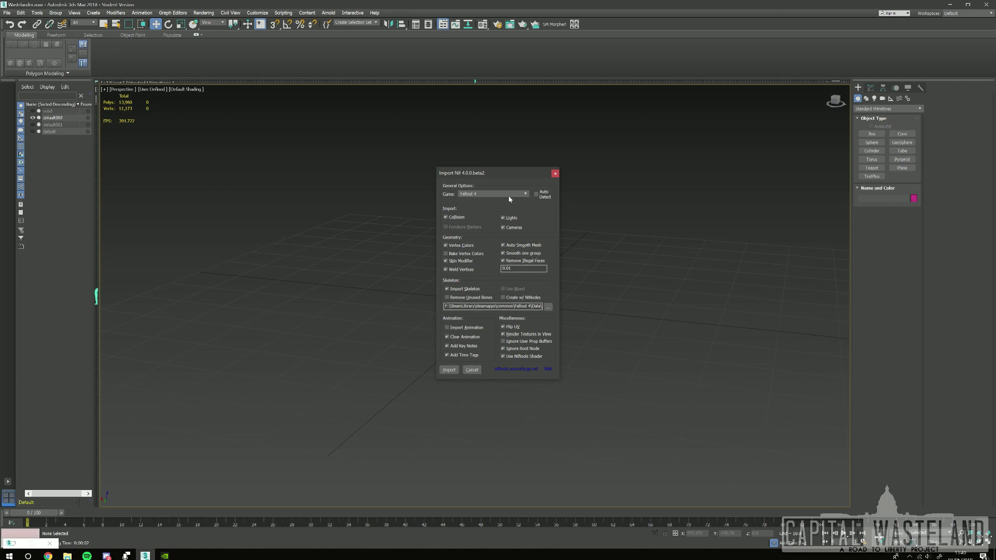
left_click(449, 370)
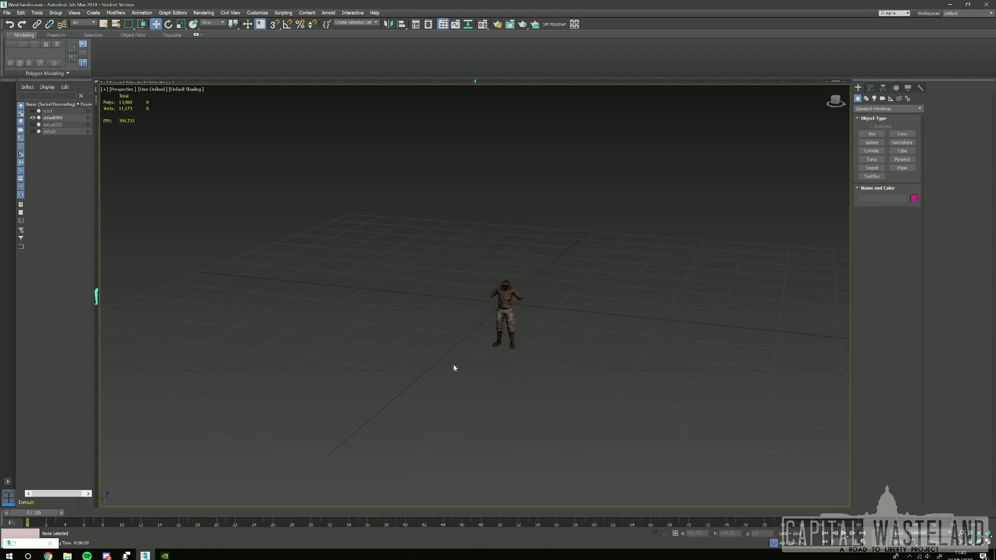
Examine the imported shirt and trousers outfit from the side, back and front, and compare its size with the hooded outfit.
key("z")
scroll(566, 221, "down", 2)
middle_click_drag(427, 200, 478, 175, "alt")
scroll(478, 176, "up", 4)
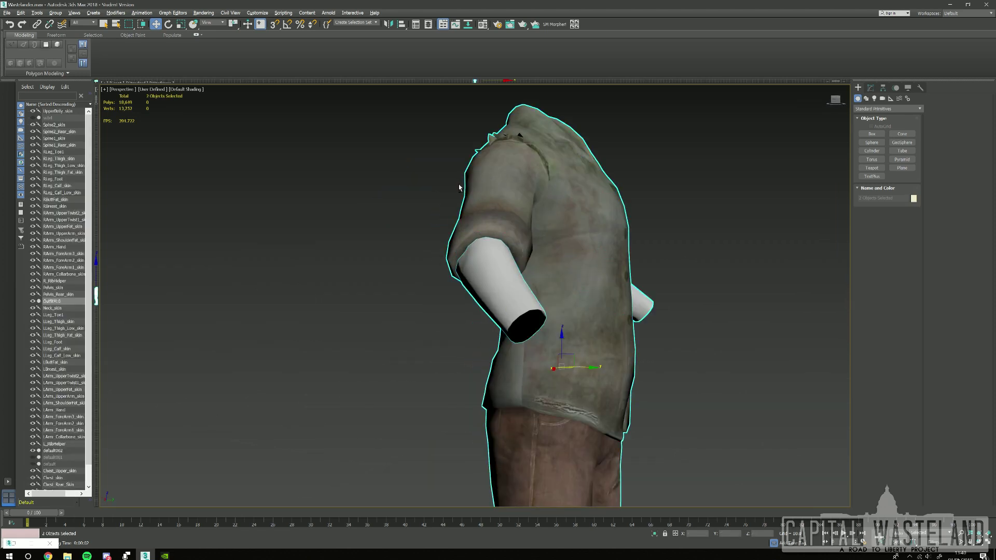
middle_click_drag(391, 200, 450, 205, "alt")
scroll(450, 206, "up", 3)
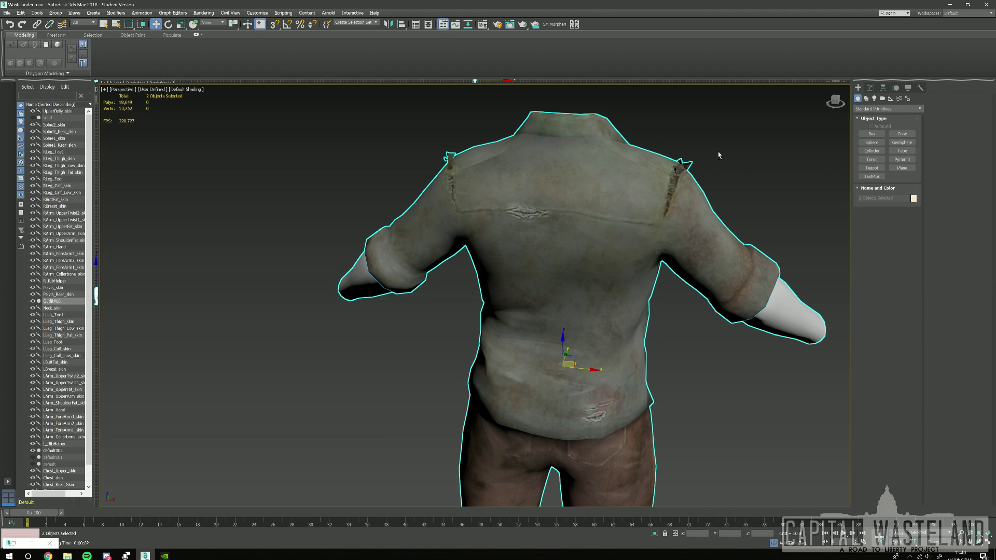
middle_click_drag(751, 160, 830, 177, "alt")
scroll(712, 183, "down", 3)
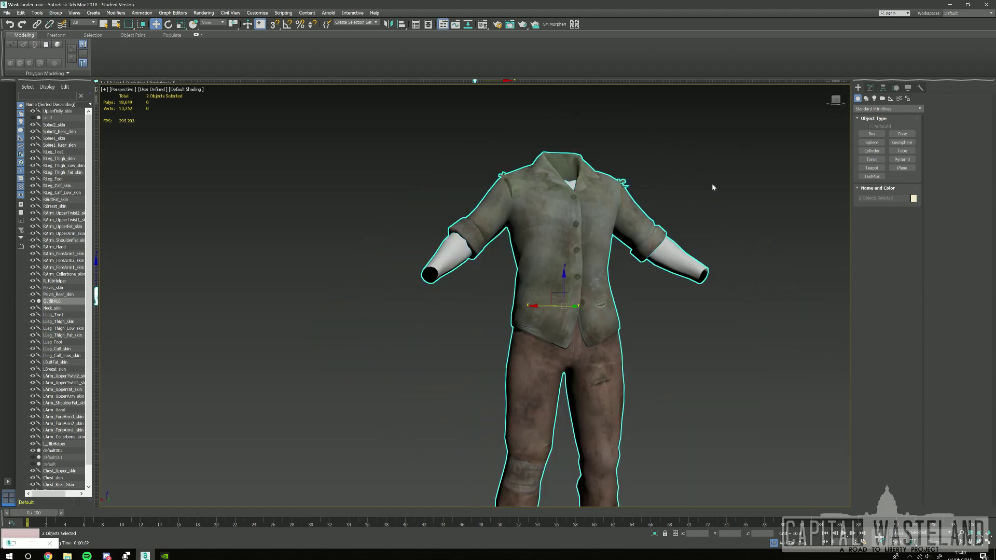
scroll(594, 185, "up", 5)
middle_click_drag(650, 165, 643, 162, "alt")
left_click(692, 117)
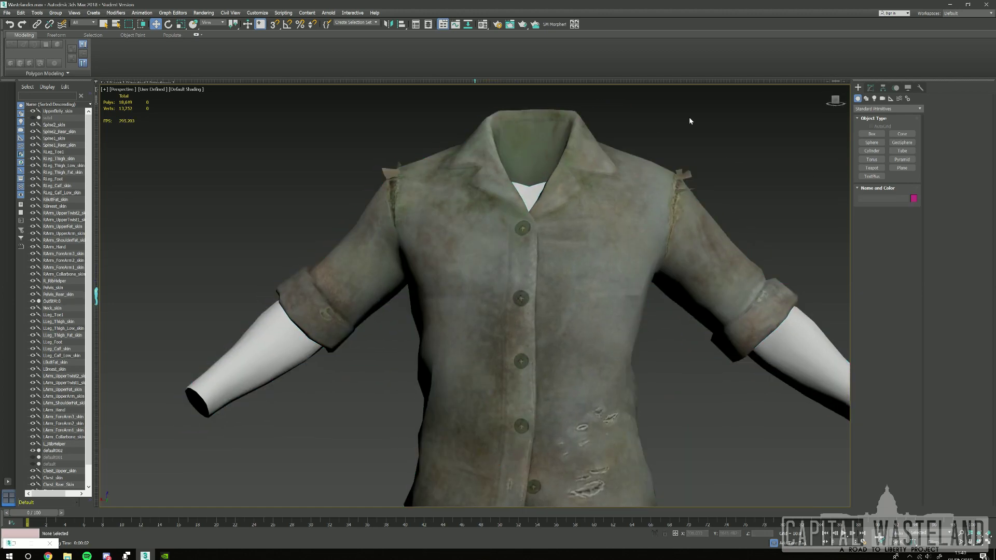
scroll(694, 125, "down", 7)
middle_click_drag(703, 136, 660, 172)
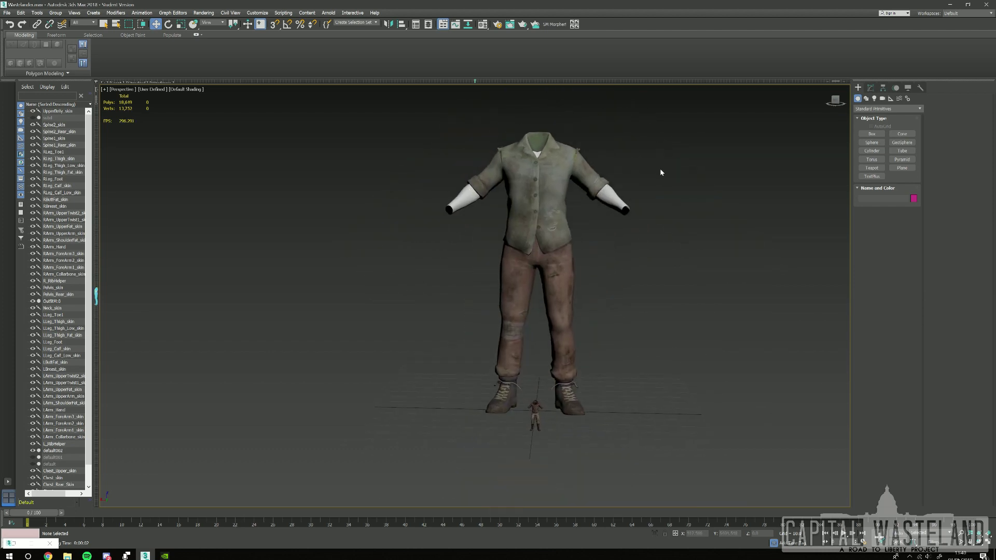
left_click(883, 89)
left_click(907, 89)
left_click(919, 89)
left_click(907, 89)
left_click(895, 89)
left_click(883, 89)
left_click(870, 89)
left_click(859, 89)
left_click(882, 89)
left_click(896, 88)
left_click(920, 88)
left_click(907, 88)
left_click(895, 88)
left_click(882, 89)
left_click(870, 89)
left_click(859, 89)
left_click(882, 88)
left_click(895, 89)
left_click(919, 89)
left_click(907, 88)
left_click(894, 89)
left_click(870, 89)
left_click(858, 88)
Select the imported OutfitM:0 mesh and check its modifier stack.
left_click(621, 220)
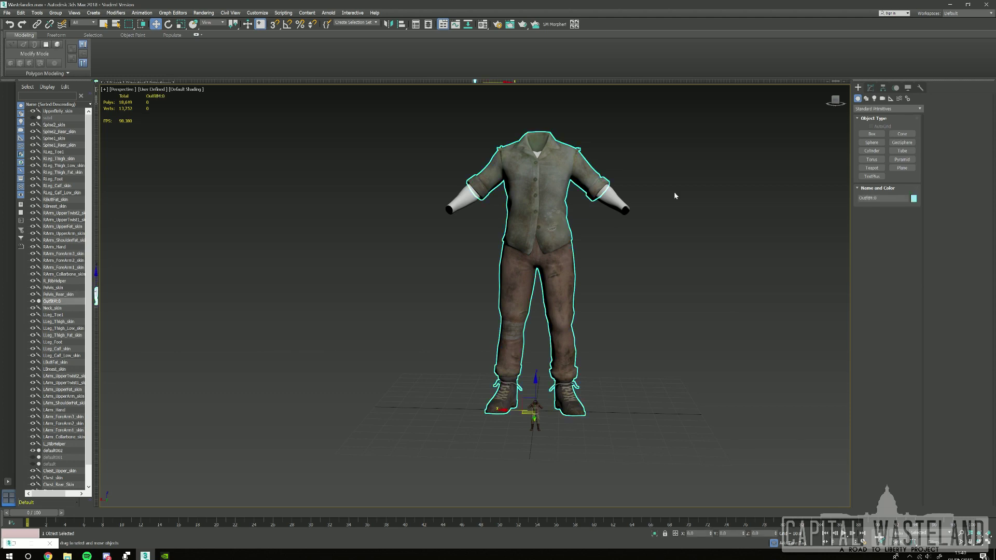
left_click(886, 89)
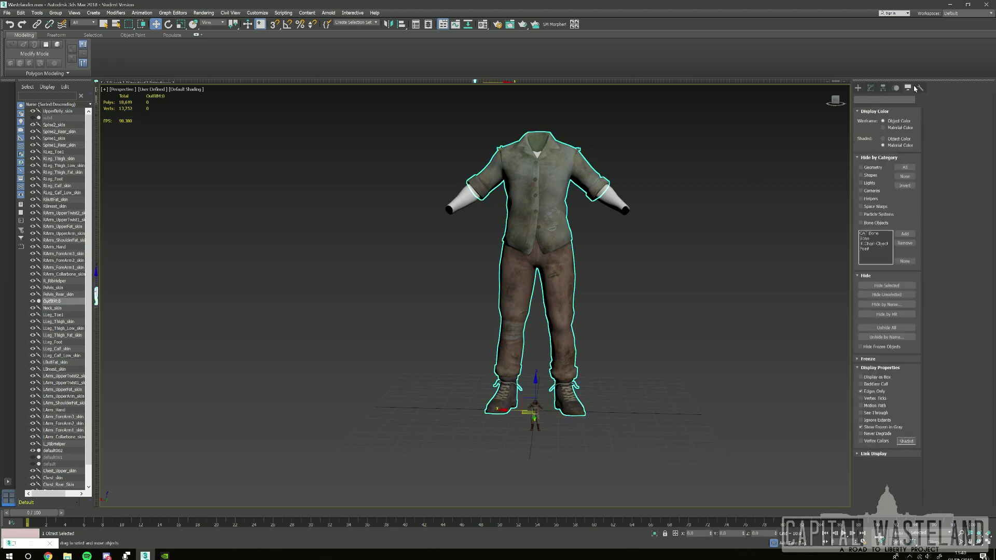
left_click(870, 89)
mouse_move(740, 138)
middle_mouse_down("alt")
mouse_move(749, 138)
mouse_move(735, 140)
middle_mouse_up("alt")
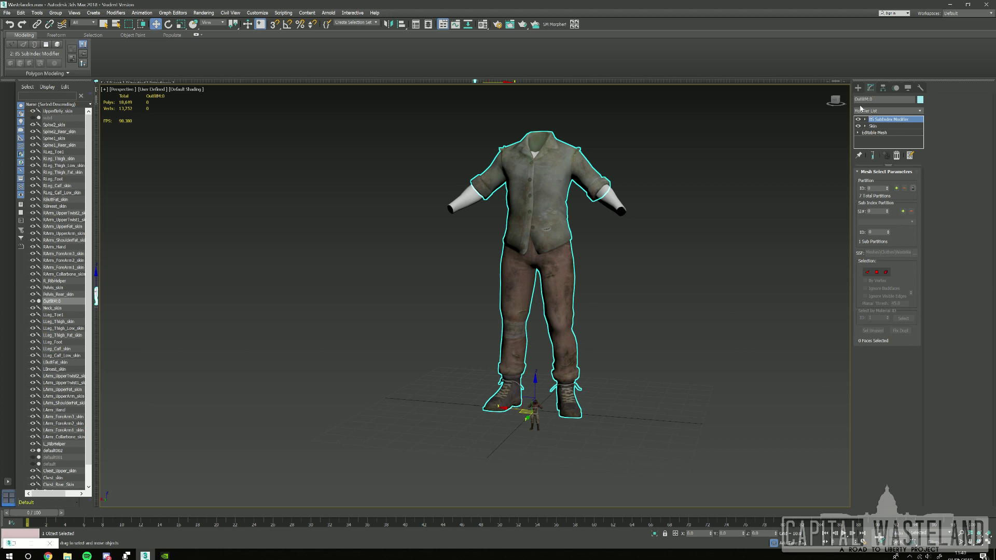
scroll(556, 136, "up", 8)
Scale the small hooded outfit up uniformly and raise it over the imported outfit.
left_click(649, 426)
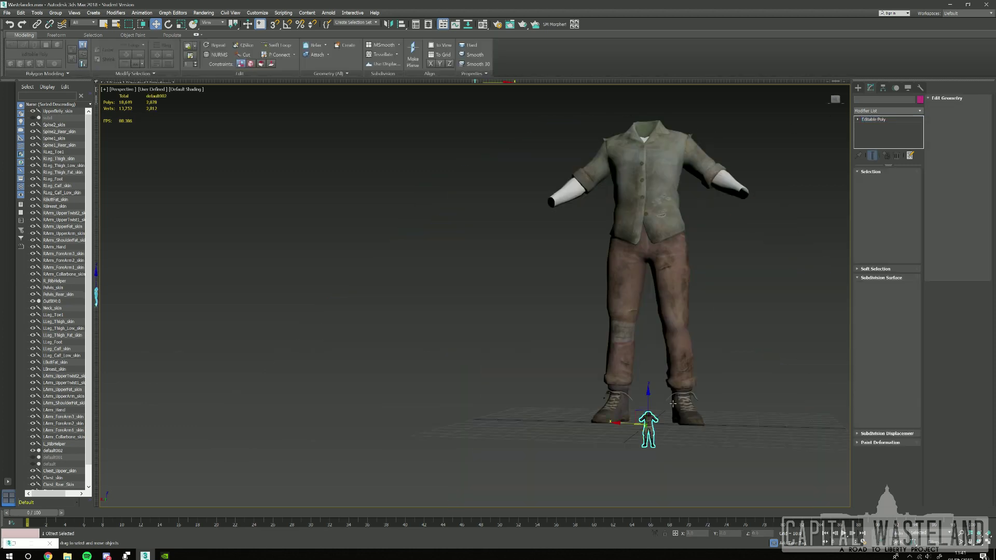
middle_click_drag(661, 400, 654, 403, "alt")
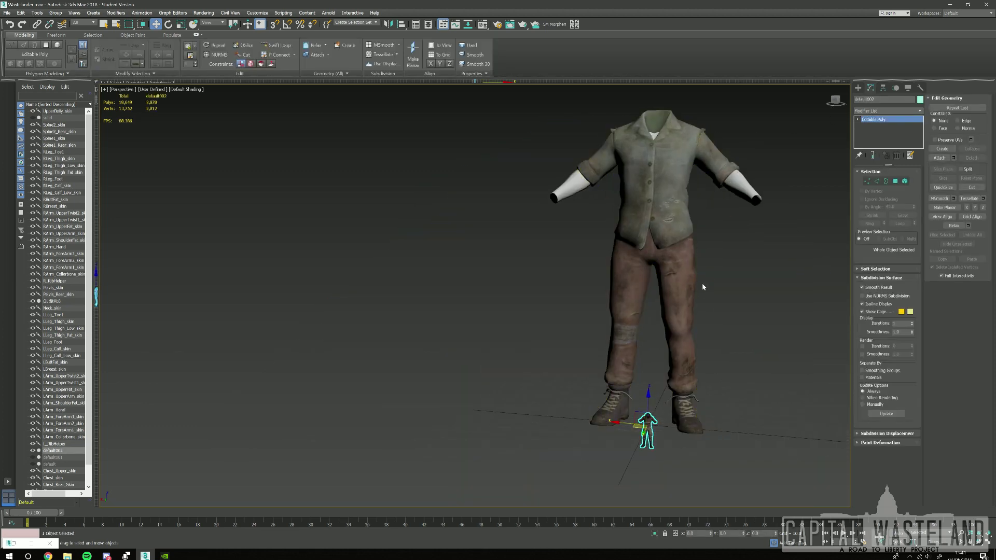
right_click(648, 410)
left_click(667, 431)
left_click_drag(648, 423, 681, 260)
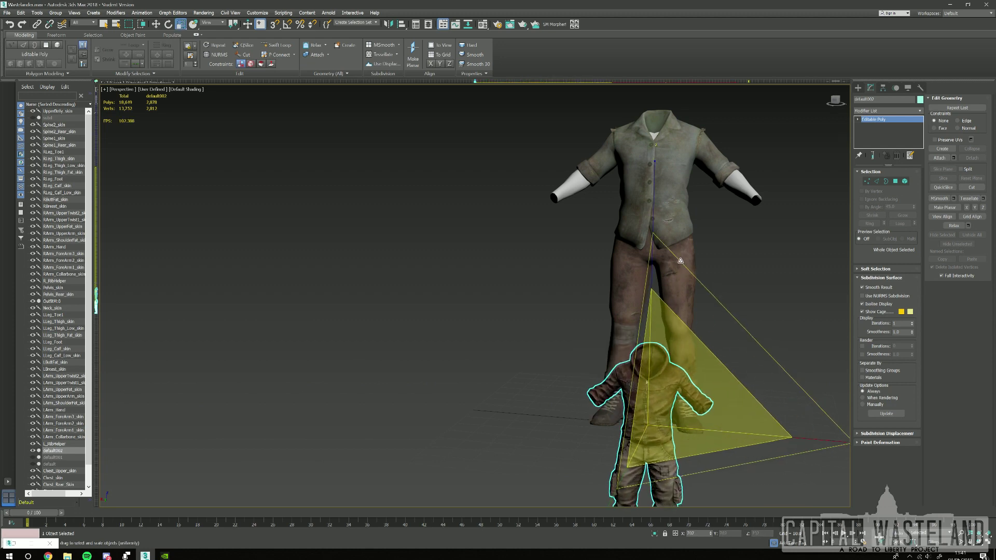
key("w")
left_click_drag(651, 384, 659, 191)
Adjust the hooded outfit's scale to match the imported outfit's height, and shift it along the Y axis to align the bodies.
mouse_move(660, 192)
middle_mouse_down("alt")
mouse_move(627, 198)
mouse_move(655, 207)
middle_mouse_up("alt")
key("r")
left_click_drag(656, 210, 653, 185)
key("w")
middle_click_drag(654, 186, 662, 203, "alt")
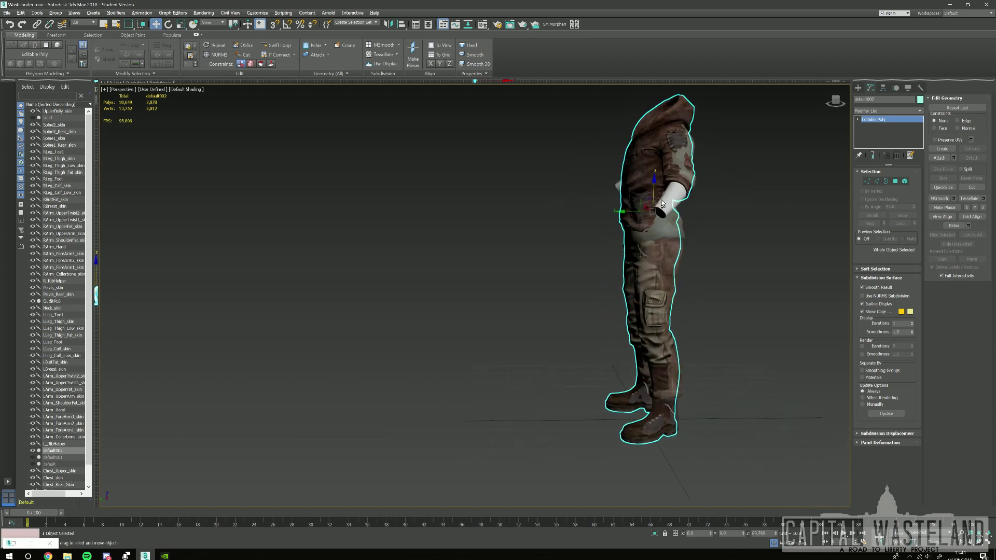
scroll(662, 203, "up", 5)
left_click_drag(609, 238, 617, 239)
Fine-tune the hooded outfit's uniform scale and Y position so it overlaps the imported outfit closely.
middle_click_drag(617, 239, 643, 225, "alt")
scroll(643, 225, "down", 5)
scroll(643, 353, "up", 5)
scroll(643, 352, "down", 5)
middle_click_drag(643, 352, 667, 433, "alt")
scroll(627, 238, "up", 5)
right_click(645, 240)
left_click(657, 261)
left_click_drag(624, 305, 625, 300)
middle_click_drag(624, 301, 715, 303, "alt")
key("w")
scroll(658, 311, "up", 4)
left_click_drag(645, 307, 647, 307)
scroll(668, 341, "down", 6)
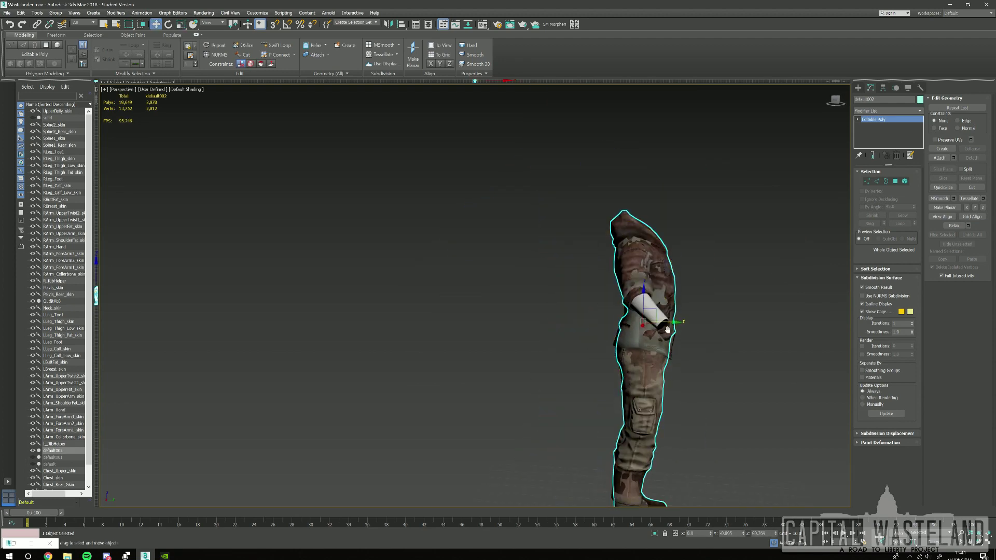
Examine the overlap of the hooded outfit and the imported outfit from the sides and front.
middle_click_drag(667, 340, 643, 363, "alt")
scroll(596, 389, "up", 6)
middle_click_drag(462, 358, 514, 337, "alt")
scroll(771, 344, "down", 5)
middle_click_drag(596, 236, 647, 419, "alt")
scroll(663, 295, "up", 4)
middle_click_drag(622, 246, 591, 358, "alt")
scroll(651, 364, "down", 3)
scroll(592, 375, "up", 3)
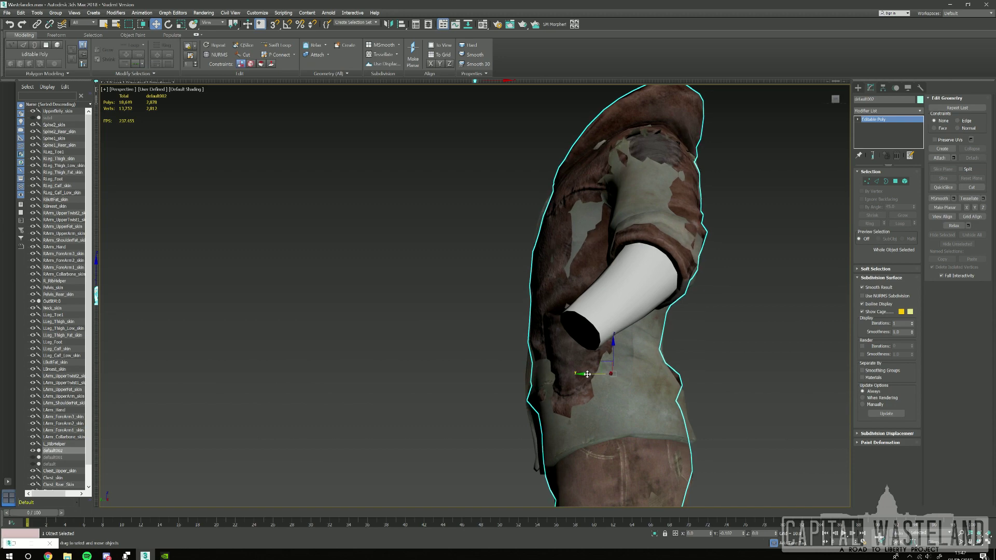
middle_click_drag(586, 373, 754, 350, "alt")
left_click(754, 350)
scroll(754, 350, "down", 5)
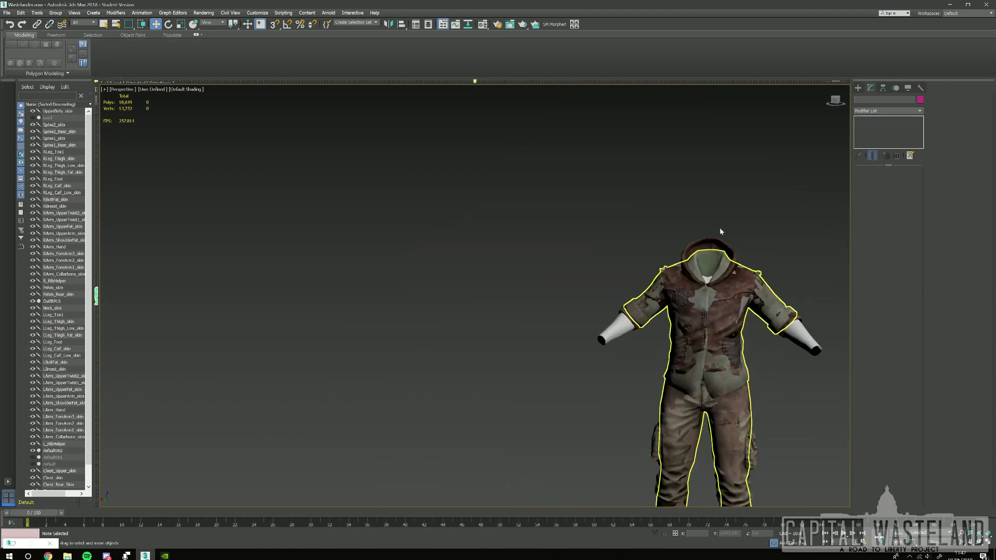
middle_click_drag(758, 253, 752, 208)
scroll(717, 149, "up", 3)
Apply a Skin Wrap modifier to the hooded outfit.
left_click(674, 205)
scroll(735, 179, "down", 3)
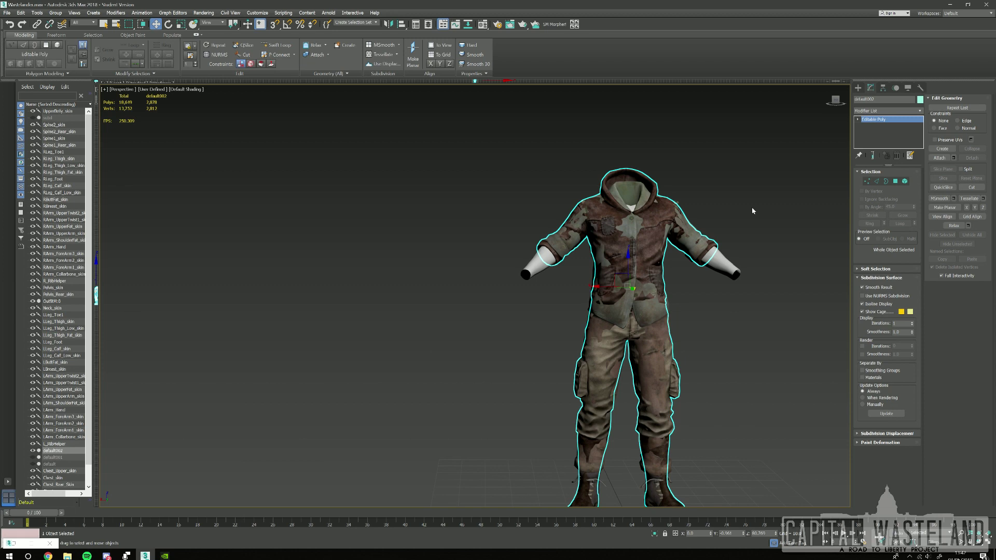
left_click(919, 112)
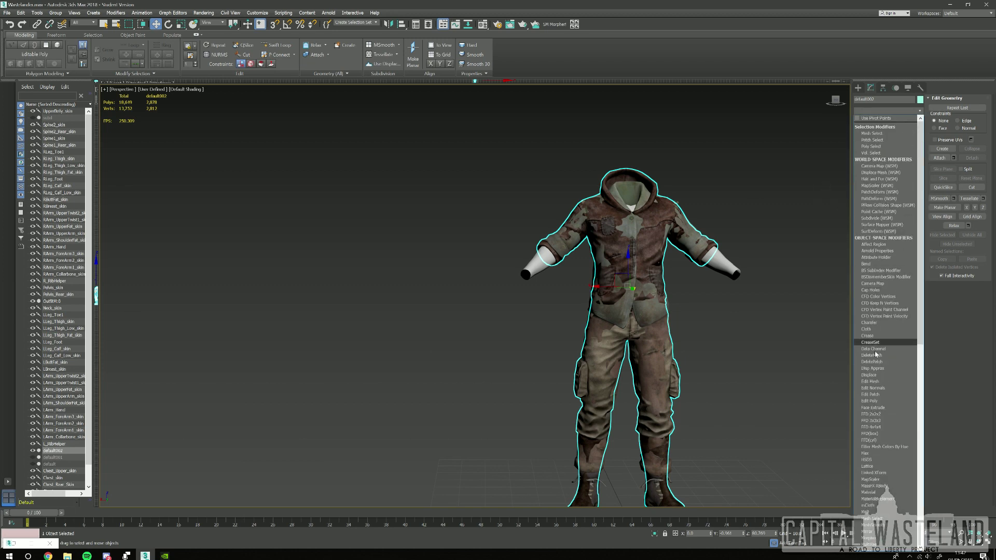
key("s")
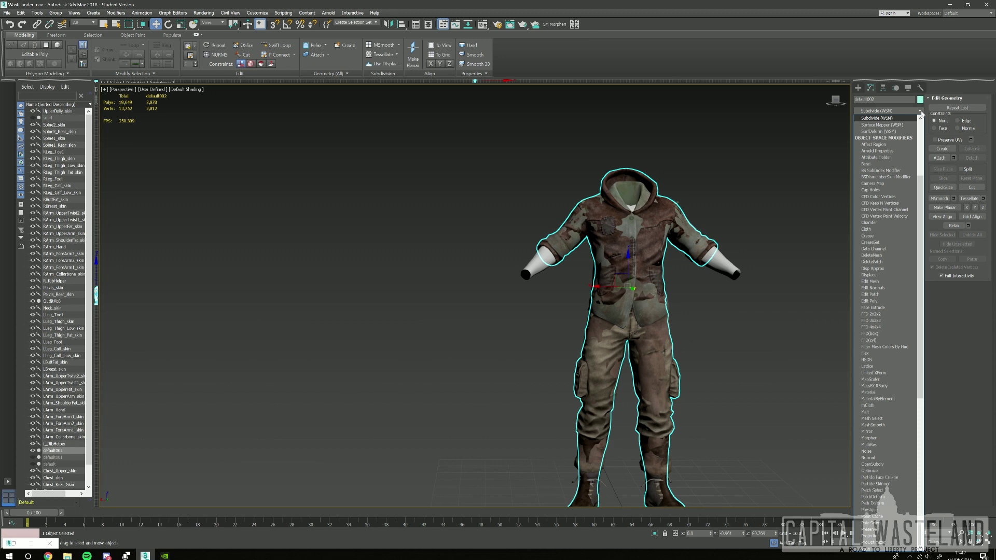
scroll(869, 353, "down", 3)
scroll(870, 363, "down", 2)
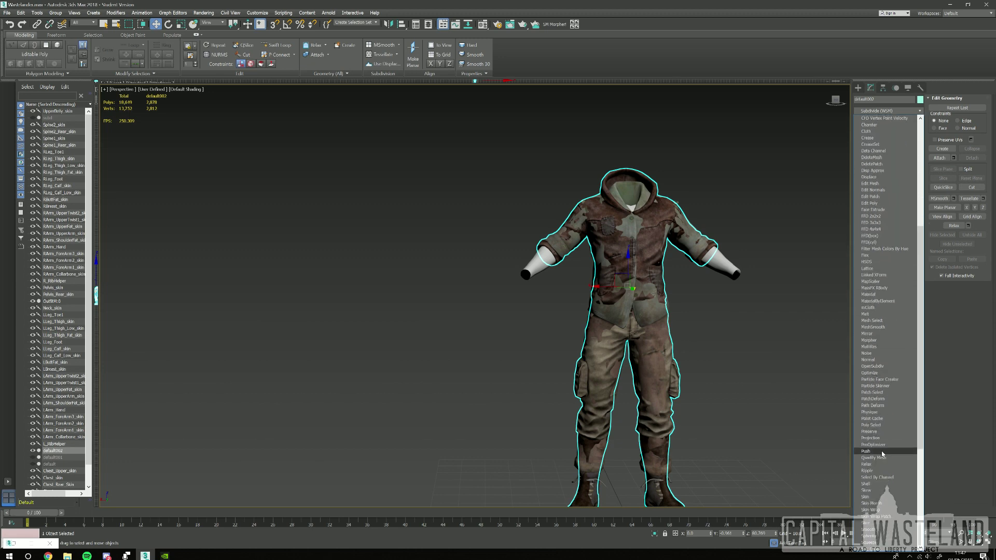
left_click(871, 510)
Add the imported outfit OutfitM:0 and the male base body as the Skin Wrap's control objects.
middle_click_drag(782, 363, 712, 319)
left_click(874, 237)
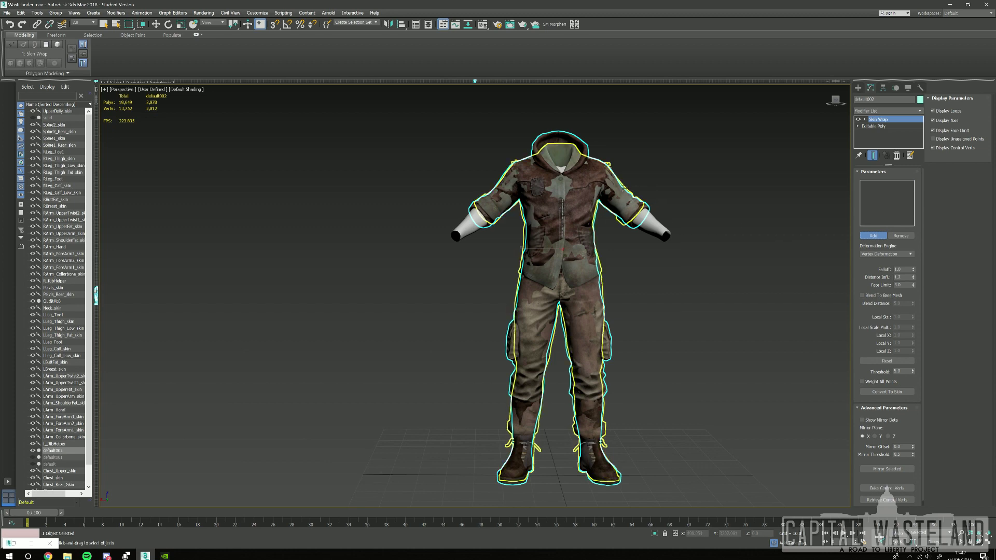
left_click(577, 154)
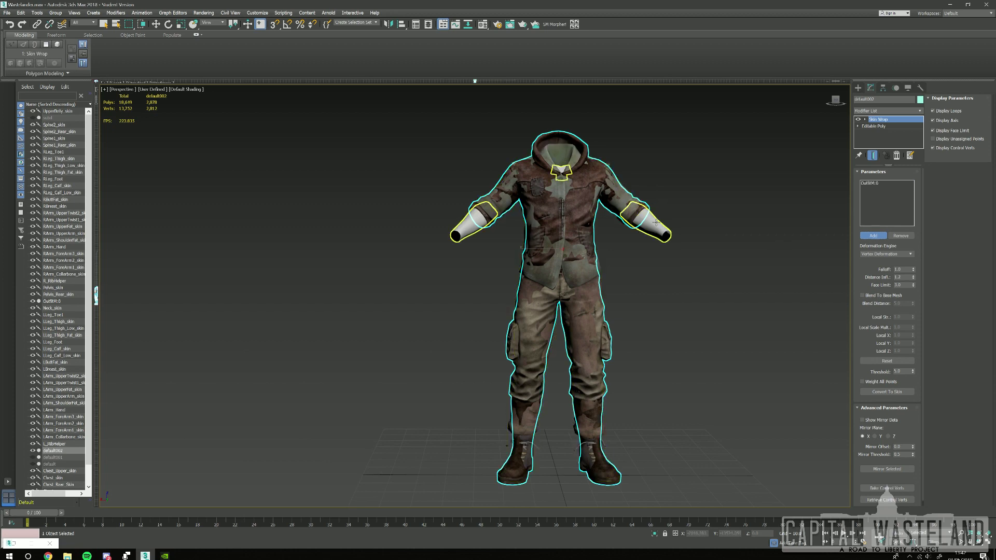
left_click(655, 223)
left_click(873, 235)
Enable Blend To Base Mesh and Weight All Points in the Skin Wrap, enter the blend distance, and convert it to Skin.
left_click(862, 295)
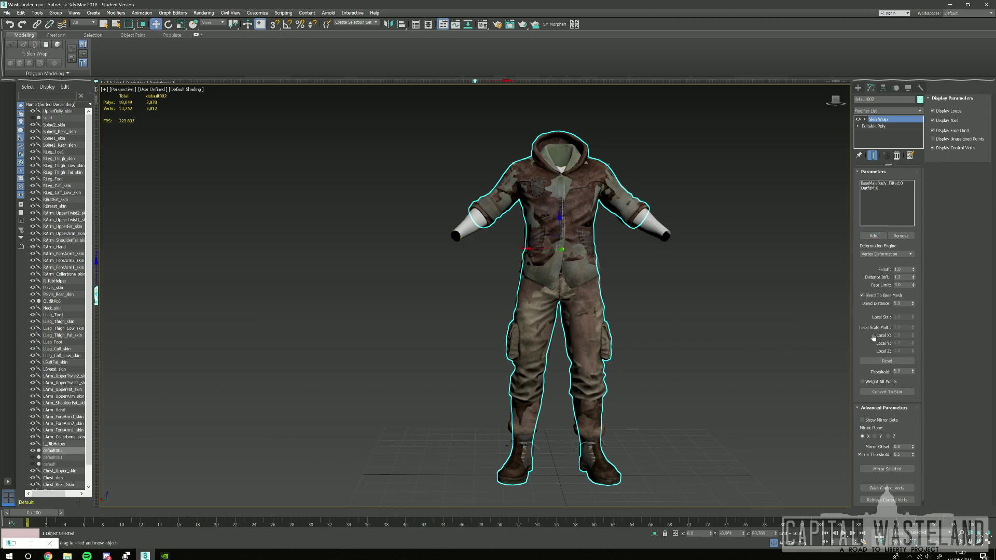
left_click(862, 383)
double_click(902, 303)
key("Return")
left_click(898, 392)
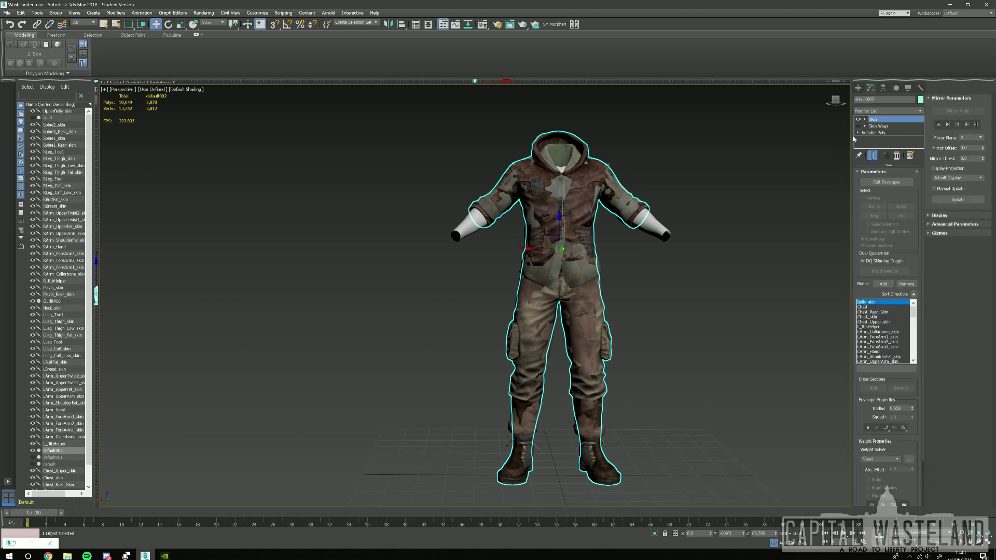
Examine the hooded outfit's transferred envelope weights for the belly and chest bones from the front and back.
scroll(551, 164, "up", 4)
scroll(531, 169, "up", 2)
scroll(531, 169, "down", 2)
middle_click_drag(531, 169, 716, 167, "alt")
scroll(683, 187, "up", 6)
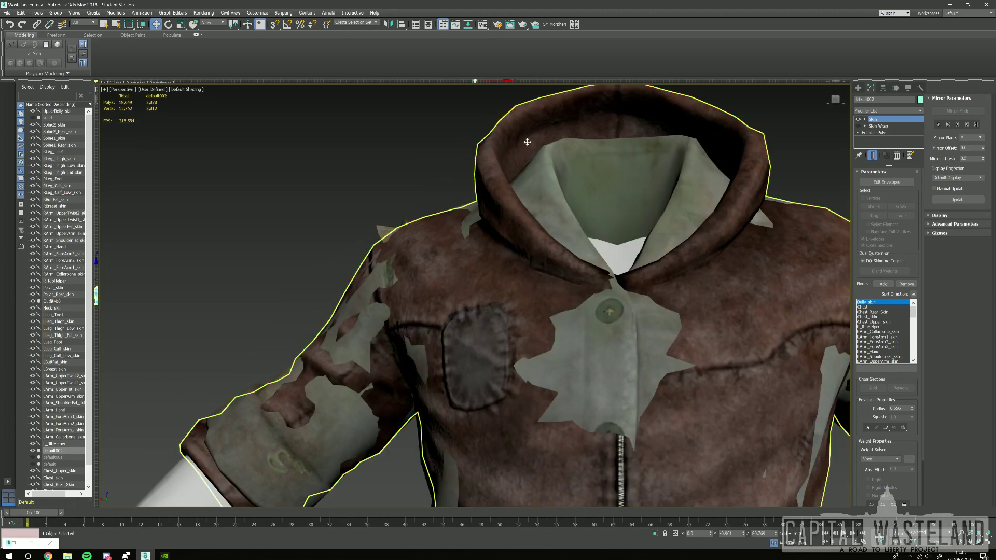
scroll(682, 188, "down", 6)
left_click(900, 184)
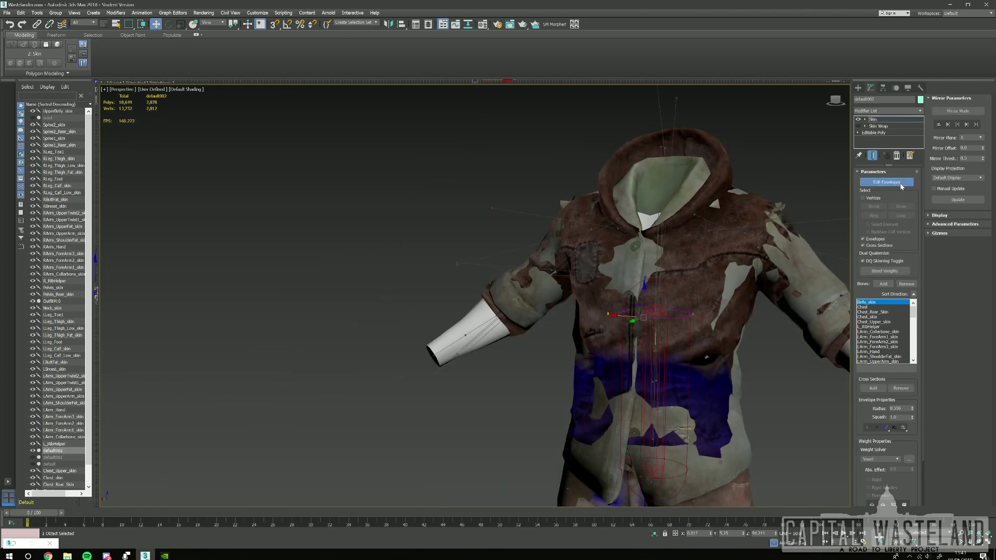
middle_click_drag(733, 288, 650, 297, "alt")
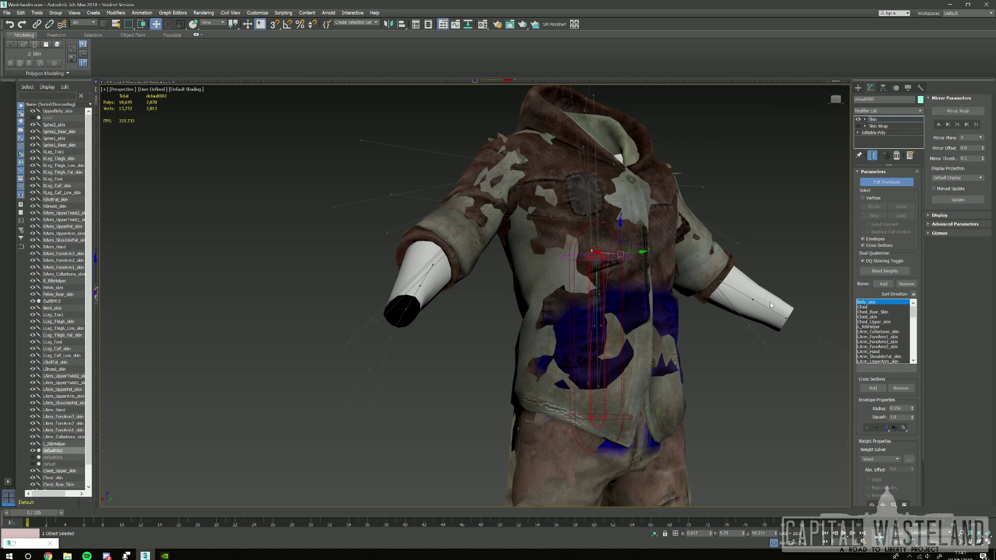
left_click(869, 307)
middle_click_drag(747, 289, 688, 285, "alt")
left_click(885, 312)
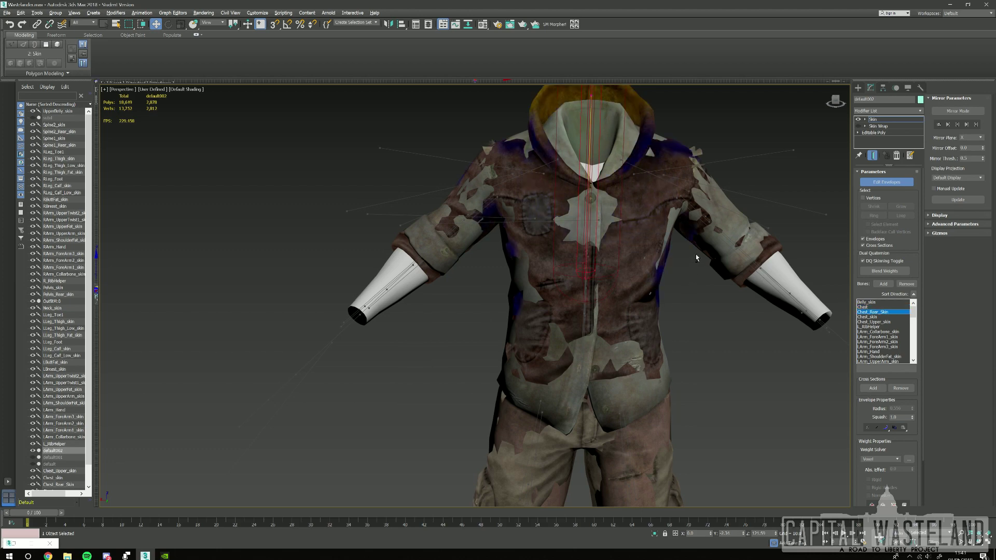
middle_click_drag(677, 251, 752, 268, "alt")
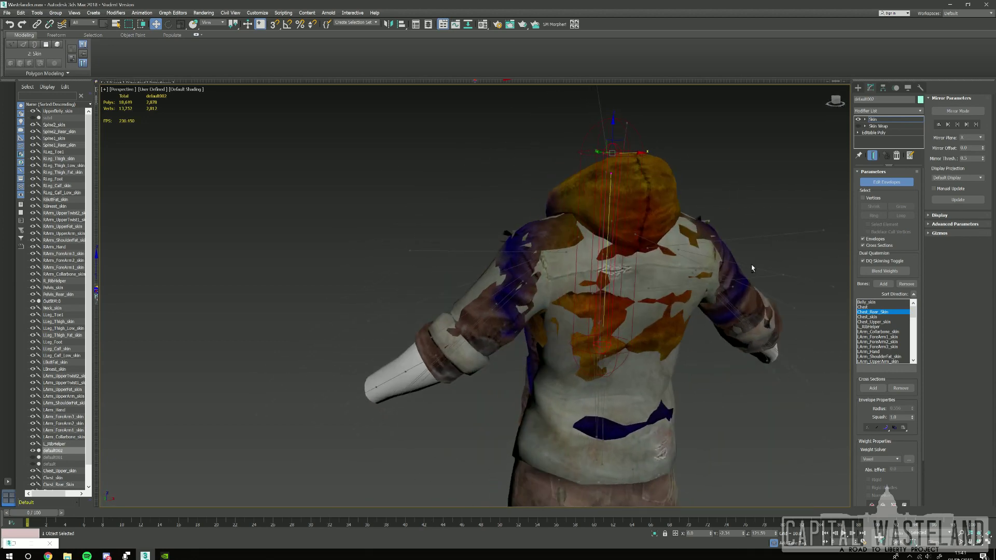
left_click(877, 317)
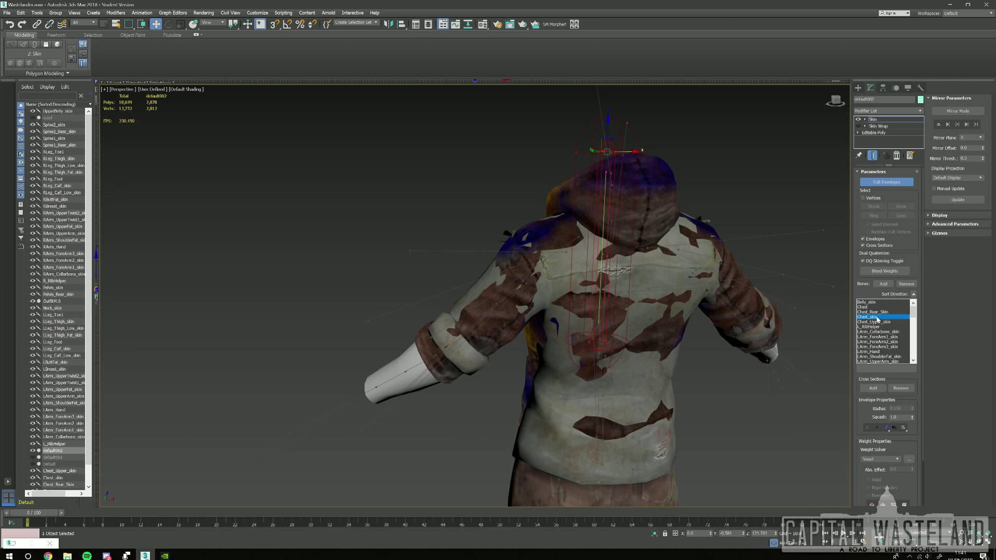
left_click(877, 322)
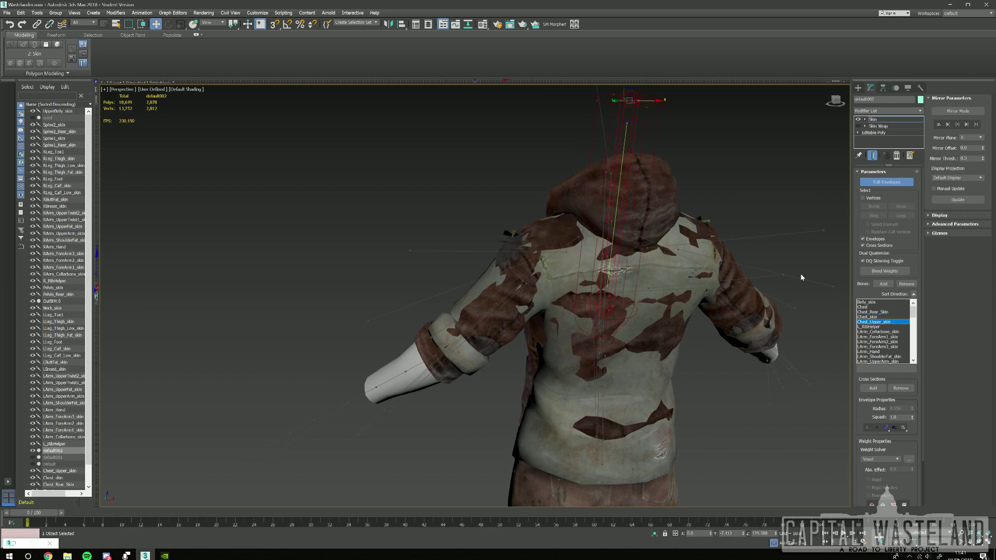
Examine the envelope weights of the left collarbone, forearm, shoulder and upper arm bones on the hooded outfit.
left_click(875, 332)
left_click(876, 337)
middle_click_drag(623, 316, 754, 265, "alt")
left_click(878, 342)
left_click(879, 347)
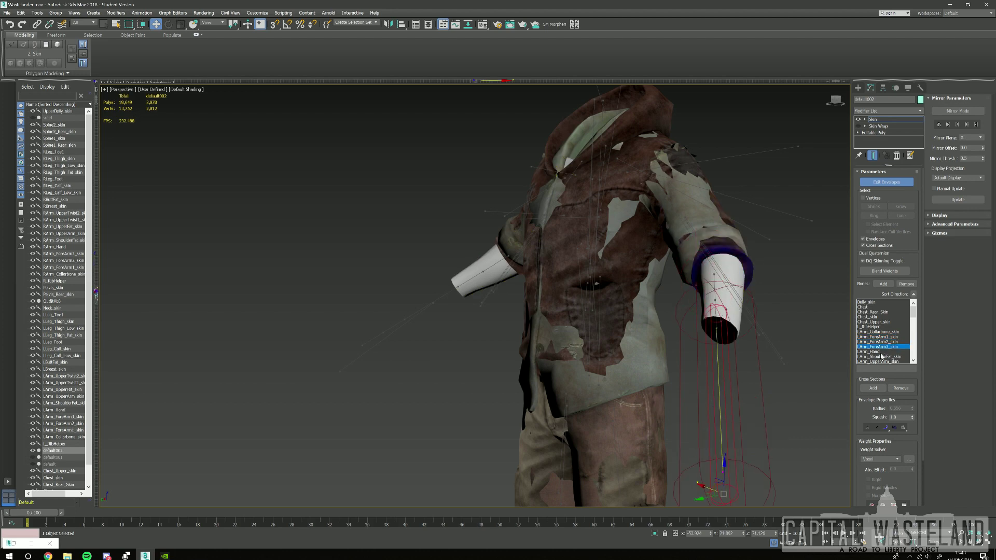
left_click(881, 356)
left_click(884, 361)
scroll(884, 361, "down", 1)
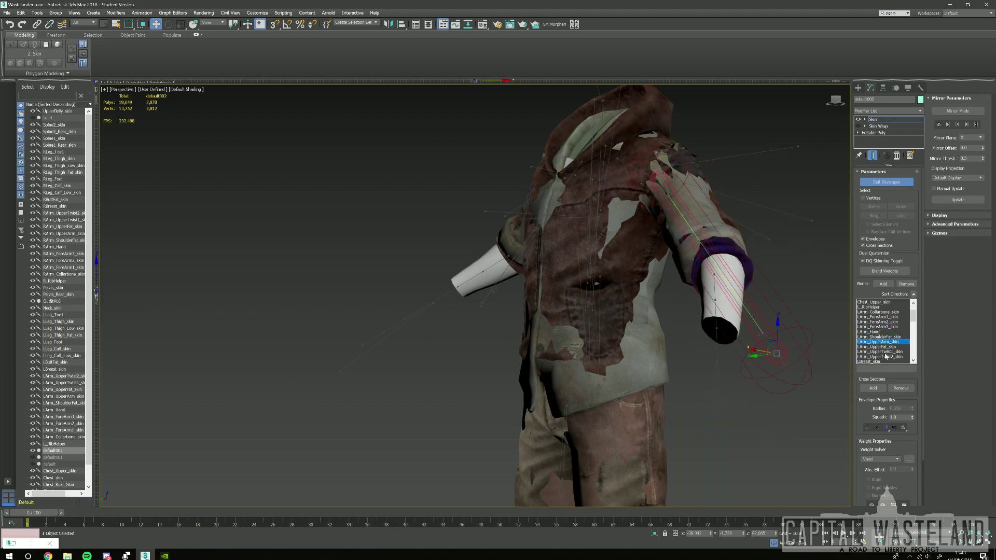
left_click(887, 352)
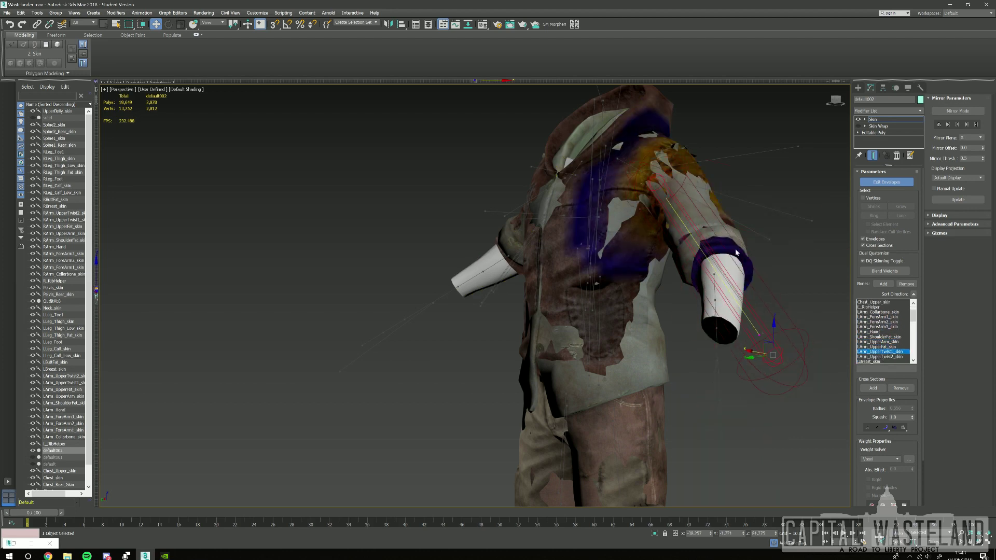
middle_click_drag(750, 215, 786, 211, "alt")
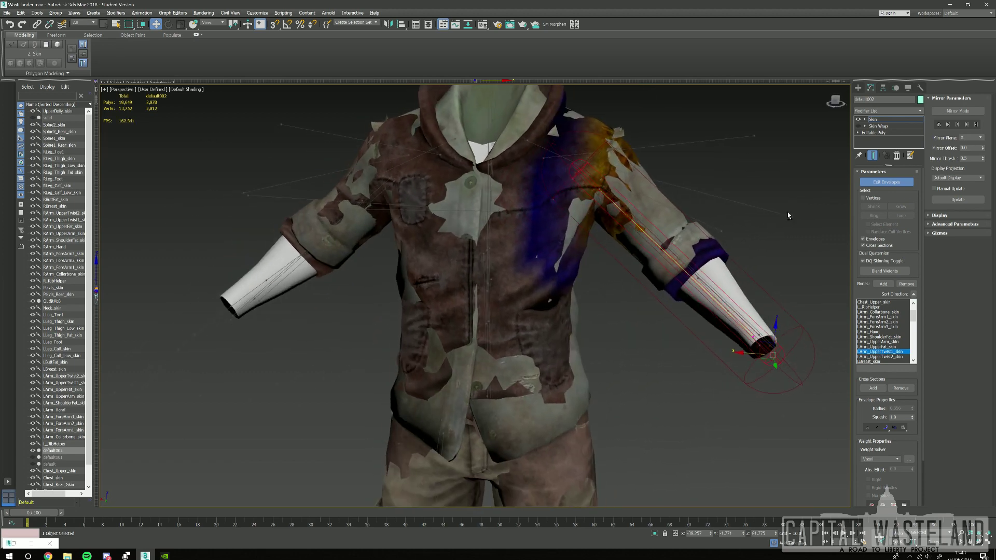
left_click(884, 356)
left_click(879, 362)
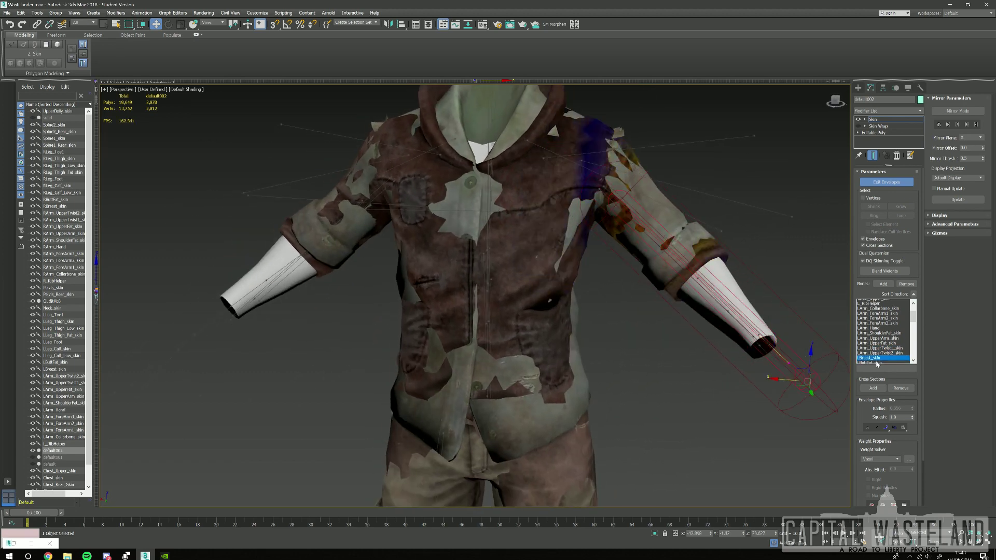
Examine the envelope weights of the left buttock and left calf bones on the trousers.
scroll(877, 358, "down", 1)
left_click(876, 347)
left_click(877, 352)
left_click(877, 357)
middle_click_drag(764, 239, 800, 344)
scroll(830, 290, "down", 5)
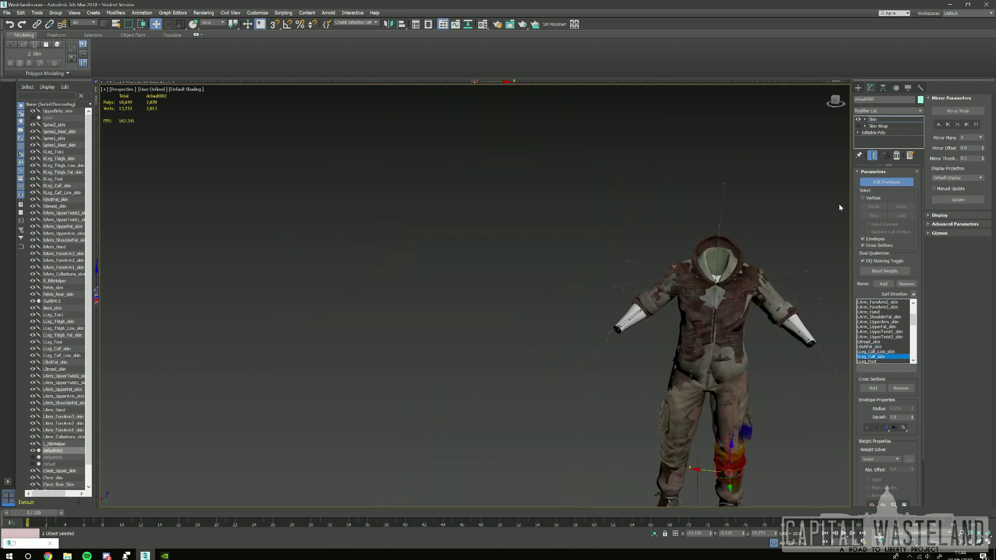
Leave envelope editing and delete the leftover Skin Wrap modifier from the hooded outfit.
left_click(891, 178)
right_click(887, 128)
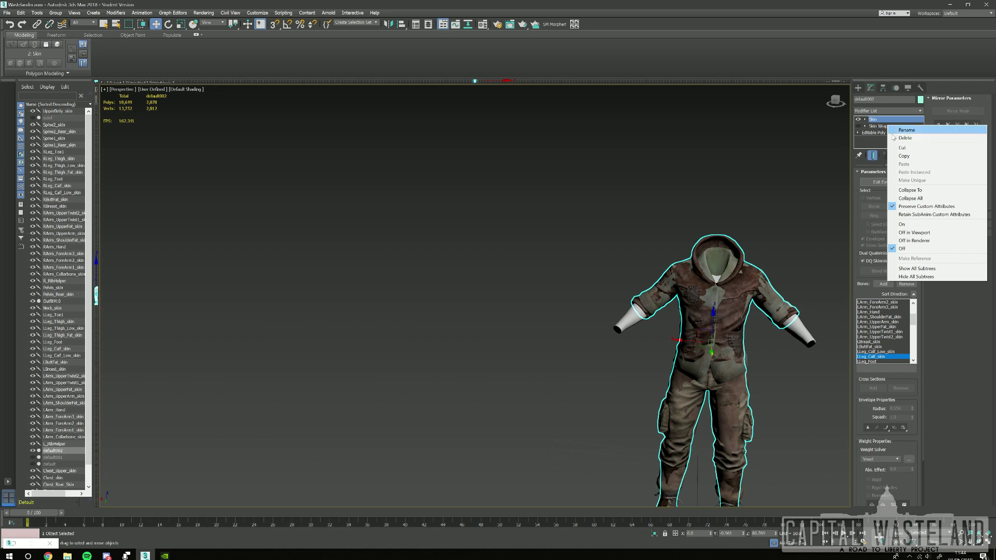
left_click(907, 139)
key("z")
left_click(760, 140)
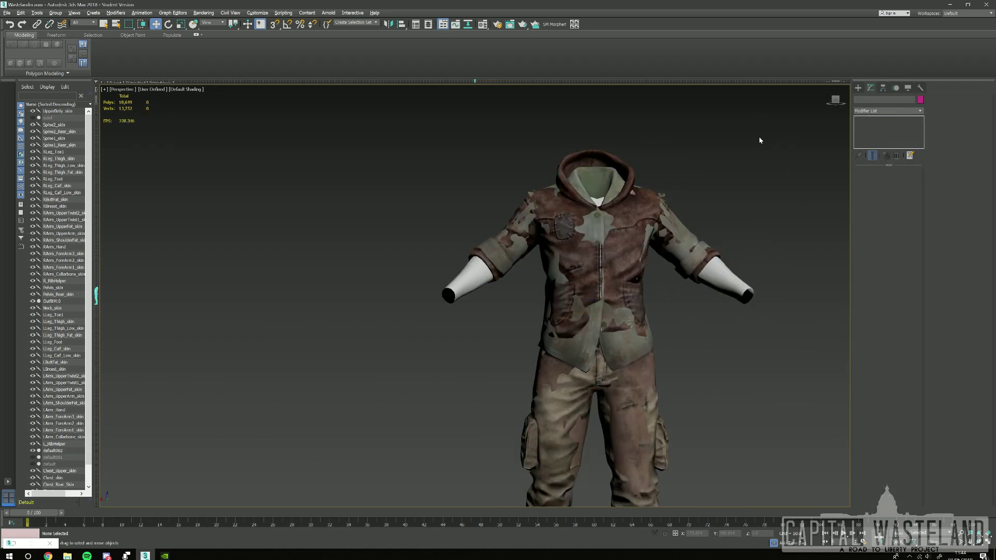
Copy the BS SubIndex Modifier from the imported outfit OutfitM:0 and paste it above Skin on the hooded outfit.
left_click(619, 175)
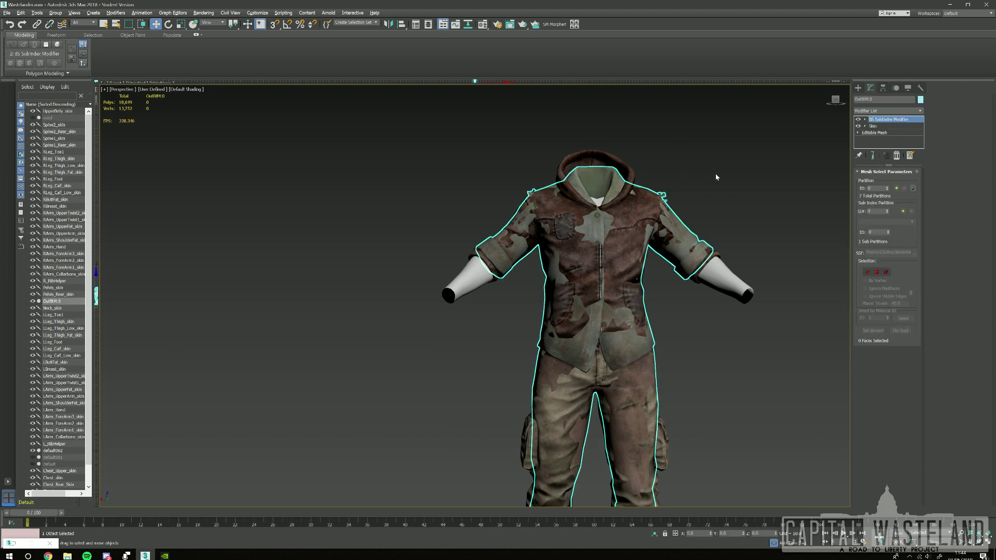
middle_click_drag(648, 188, 846, 154, "alt")
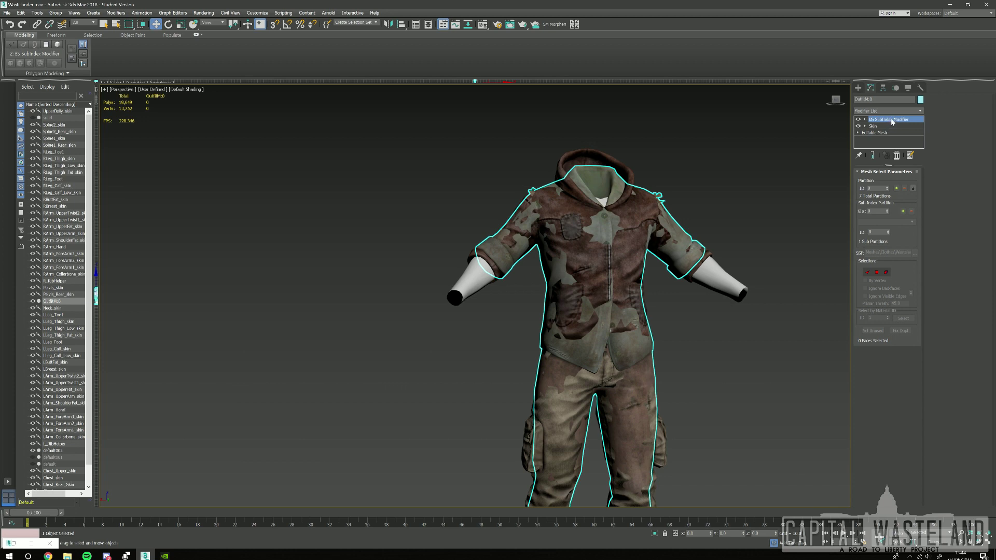
right_click(891, 121)
left_click(907, 150)
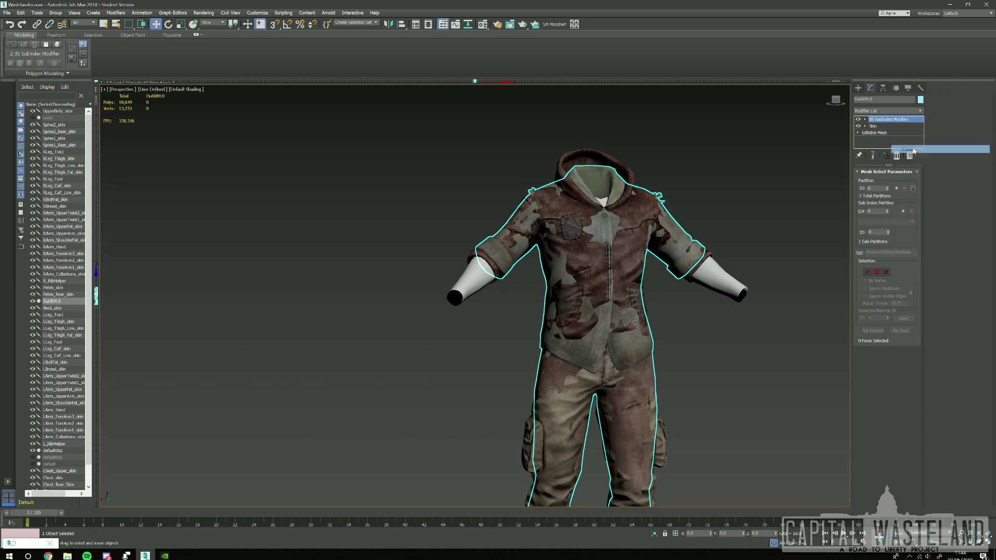
left_click(599, 157)
right_click(882, 122)
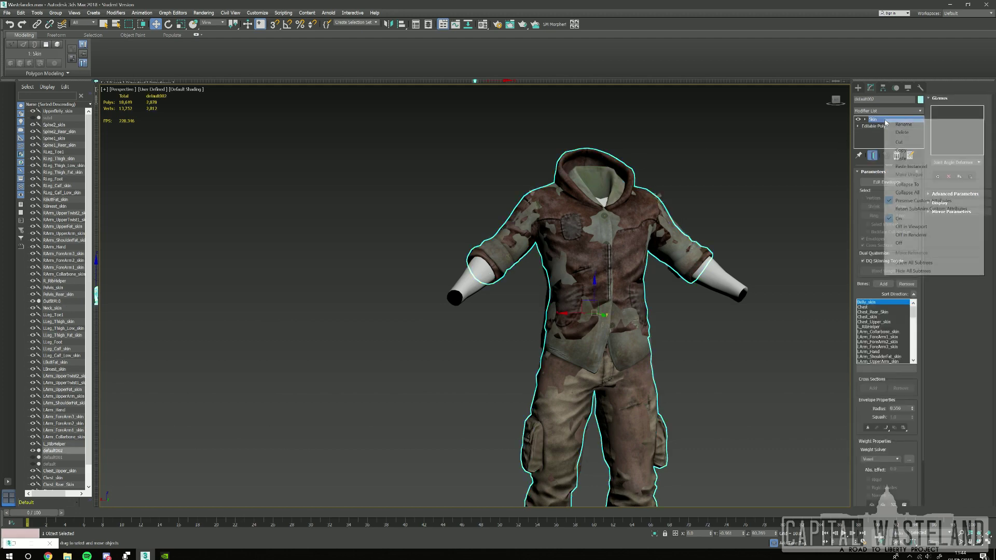
left_click(896, 156)
Hide the imported outfit OutfitM:0 and clear the selection.
scroll(674, 187, "up", 3)
scroll(658, 178, "up", 3)
scroll(702, 170, "down", 4)
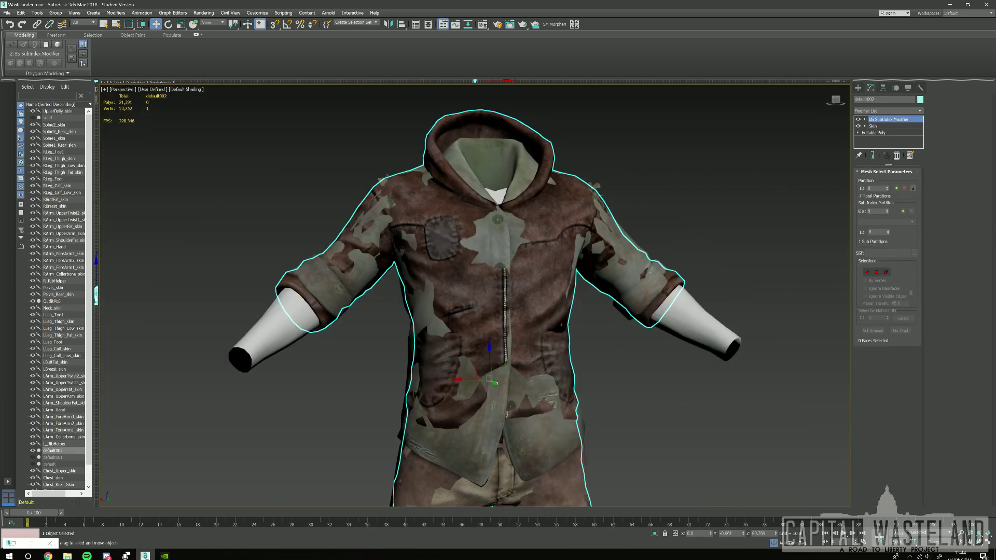
scroll(720, 217, "down", 3)
middle_click_drag(716, 215, 763, 194, "alt")
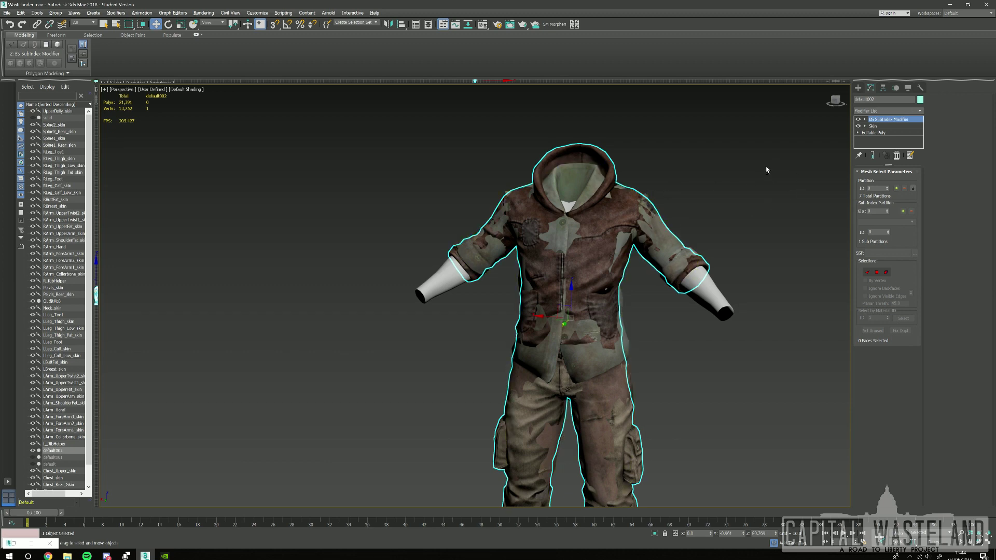
middle_click_drag(778, 162, 731, 165, "alt")
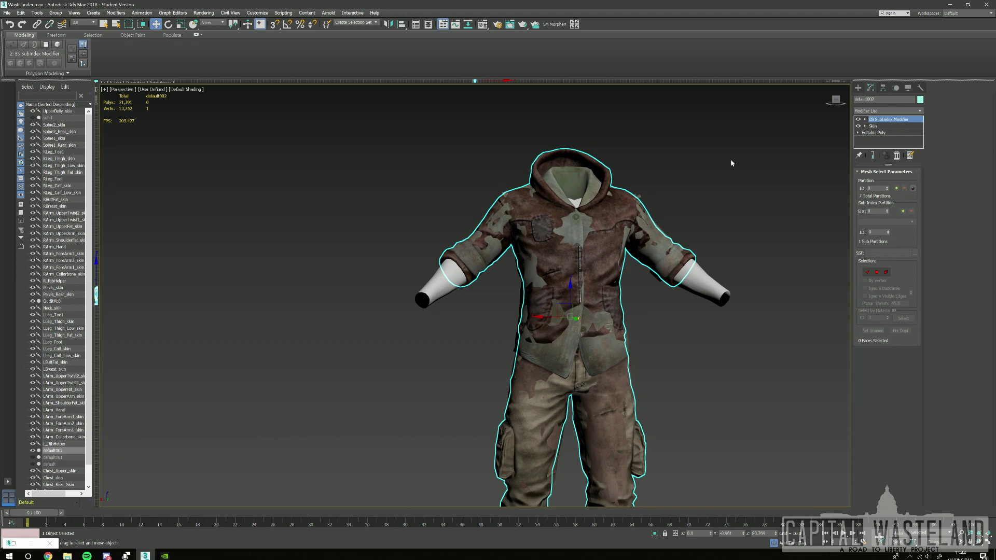
middle_click_drag(647, 192, 829, 187, "alt")
left_click(587, 180)
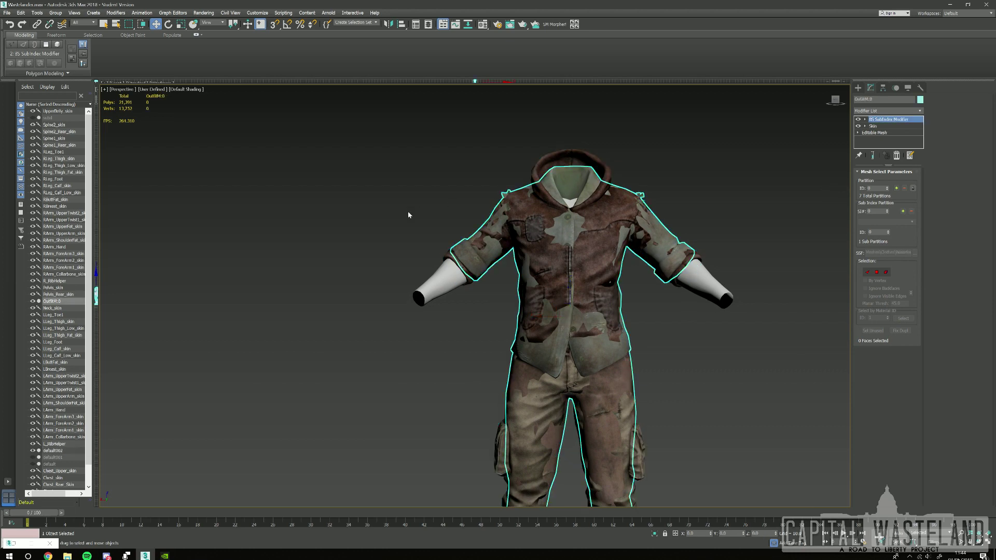
left_click(32, 301)
scroll(385, 279, "down", 4)
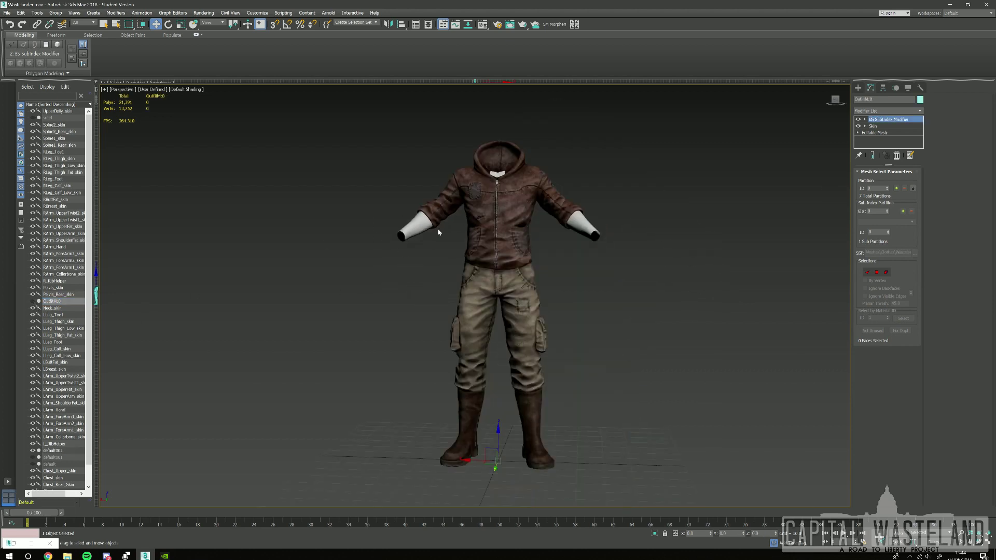
left_click(623, 305)
Turn on edged faces and examine the hooded outfit's mesh topology from the hoodie down to the boots.
middle_click_drag(570, 291, 544, 291, "alt")
key("F4")
scroll(574, 308, "up", 3)
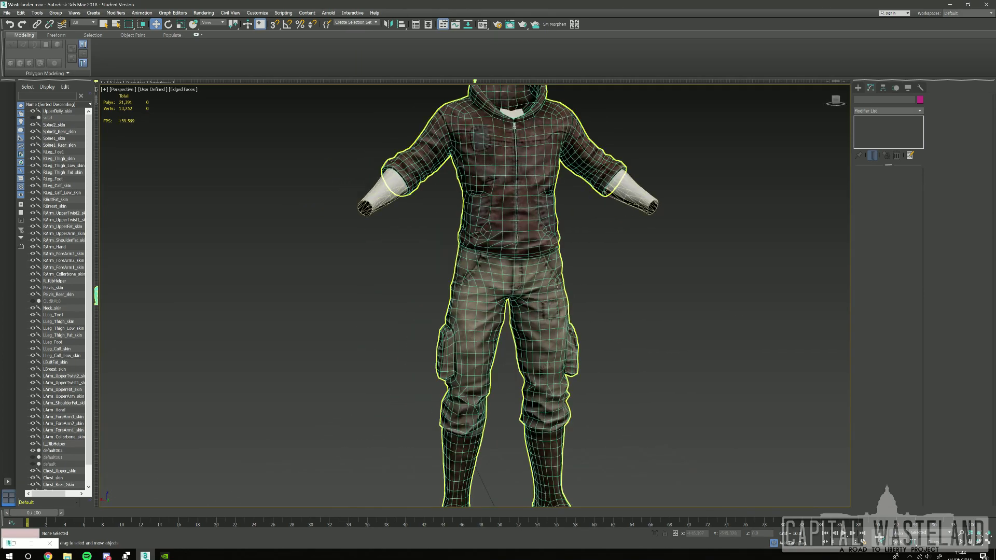
scroll(575, 285, "down", 2)
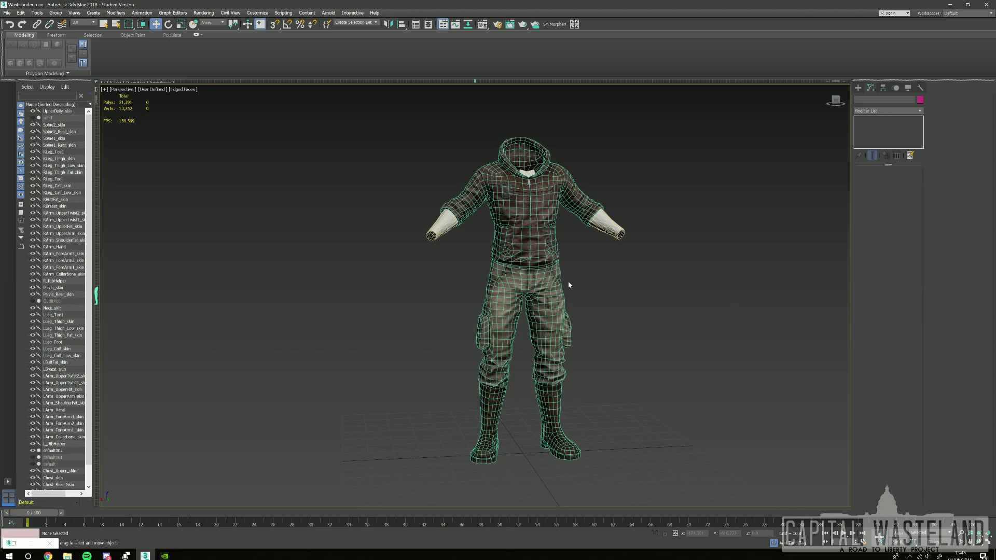
scroll(567, 281, "up", 6)
middle_click_drag(439, 342, 604, 333, "alt")
scroll(619, 339, "down", 5)
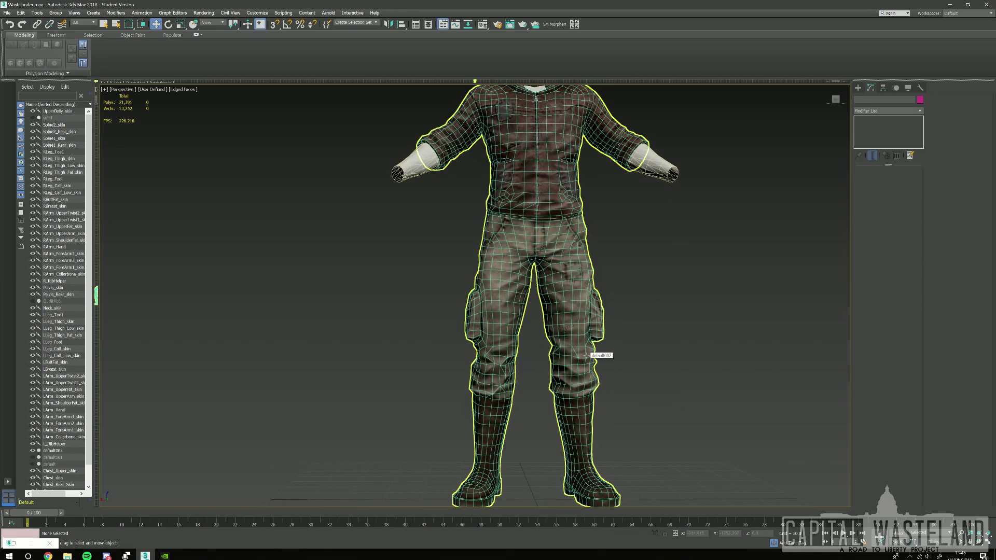
Dismiss the software problem warning, choosing to continue working in the scene.
middle_click_drag(621, 210, 601, 252, "alt")
scroll(602, 244, "up", 4)
middle_click_drag(492, 202, 518, 169, "alt")
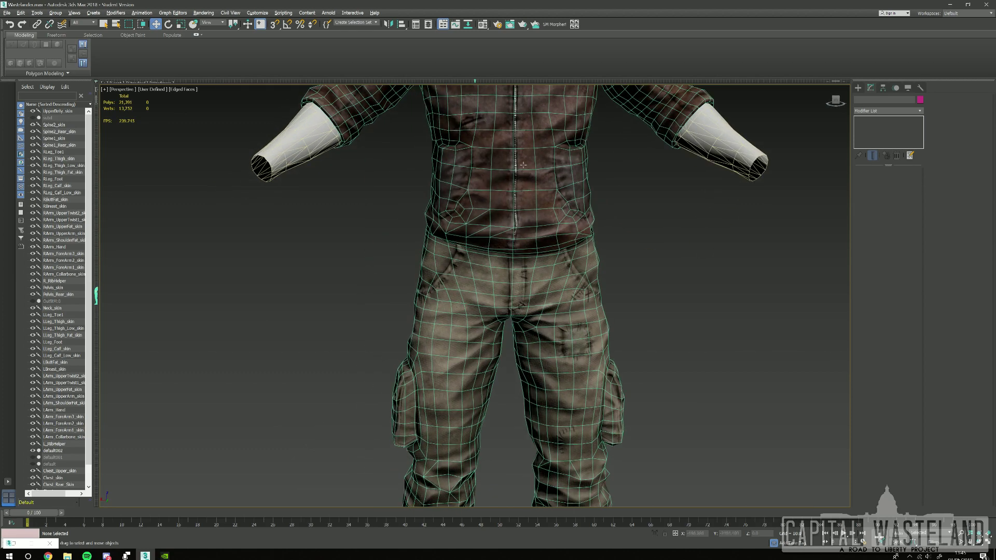
scroll(518, 169, "down", 3)
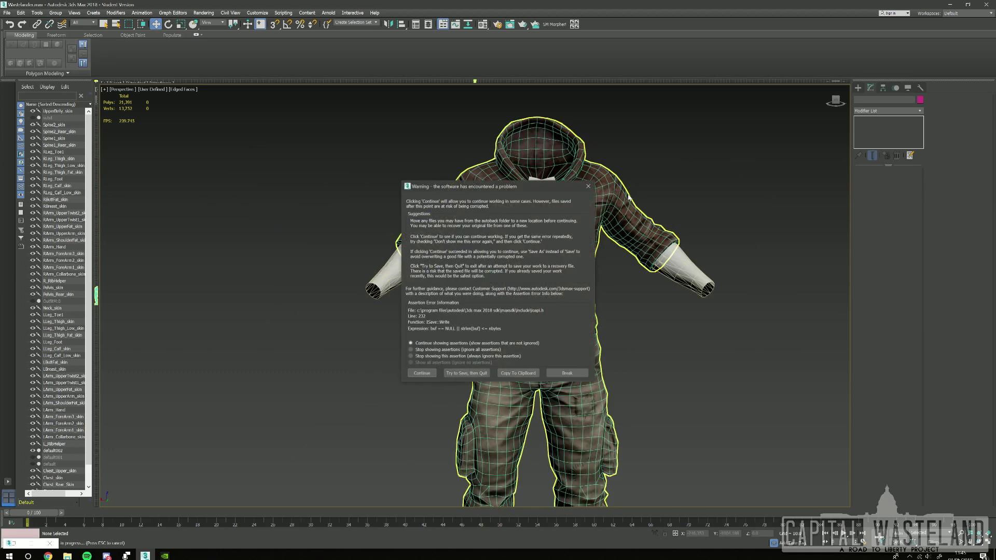
left_click_drag(471, 186, 407, 180)
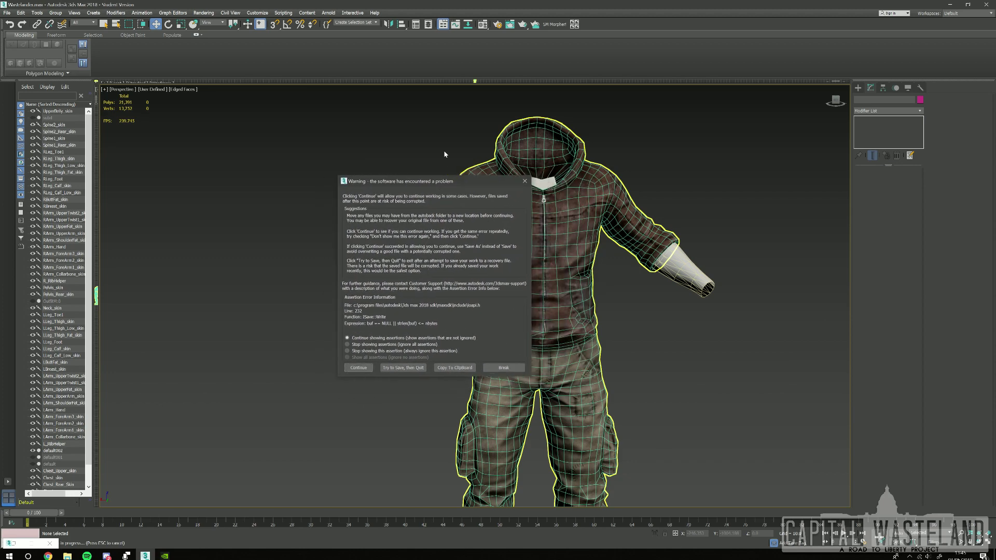
left_click_drag(441, 181, 551, 174)
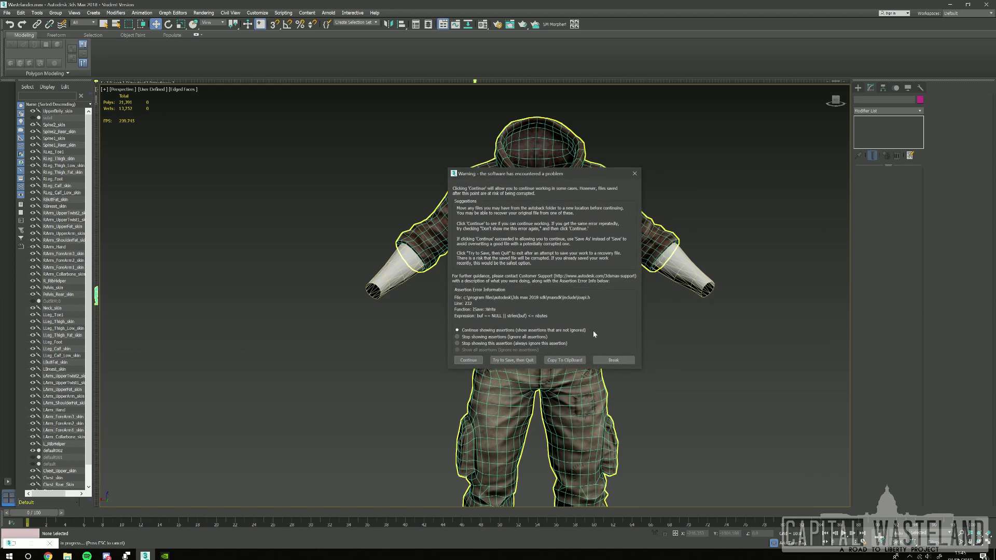
left_click_drag(596, 173, 550, 186)
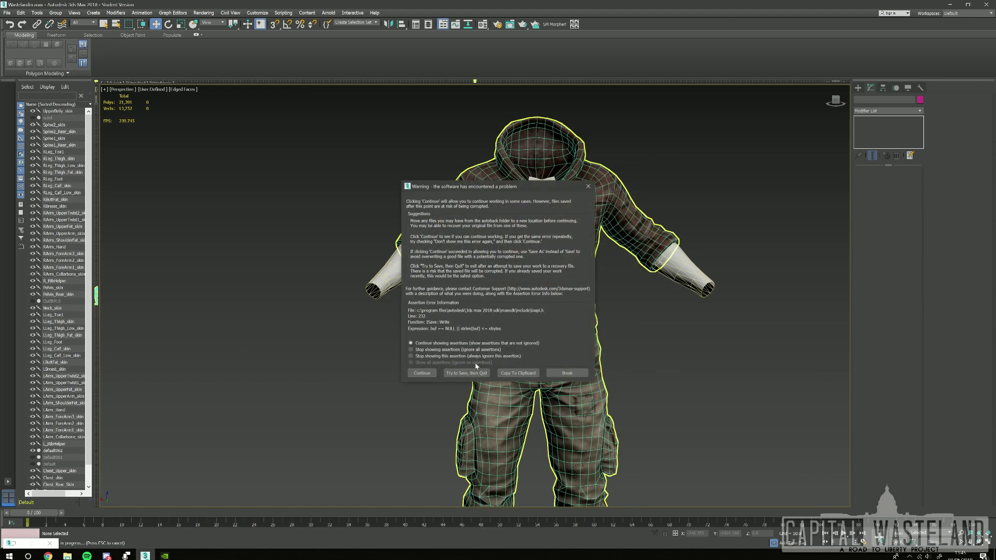
left_click(421, 372)
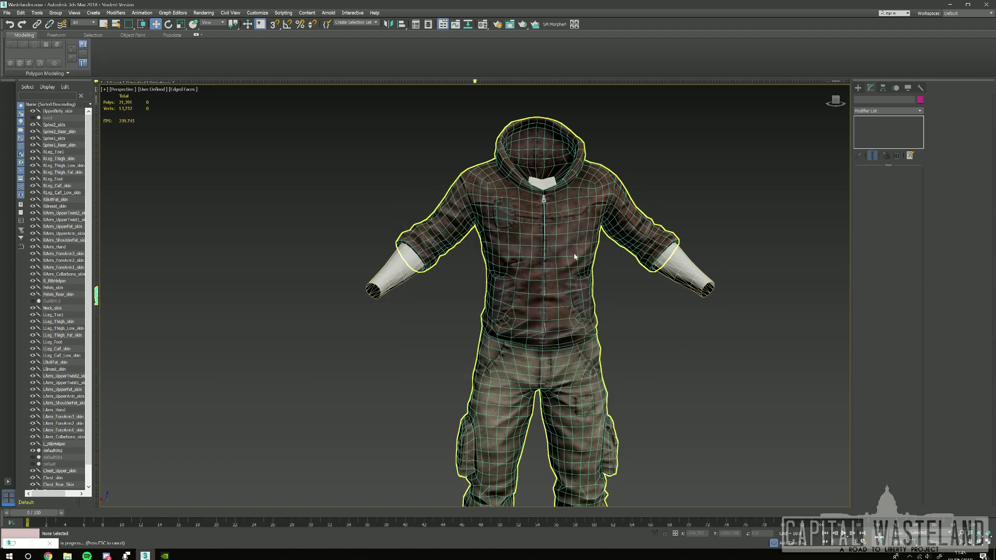
Select the hooded outfit and frame the whole model in the view.
scroll(574, 256, "up", 3)
middle_click_drag(574, 256, 615, 237, "alt")
scroll(615, 236, "down", 3)
left_click(589, 226)
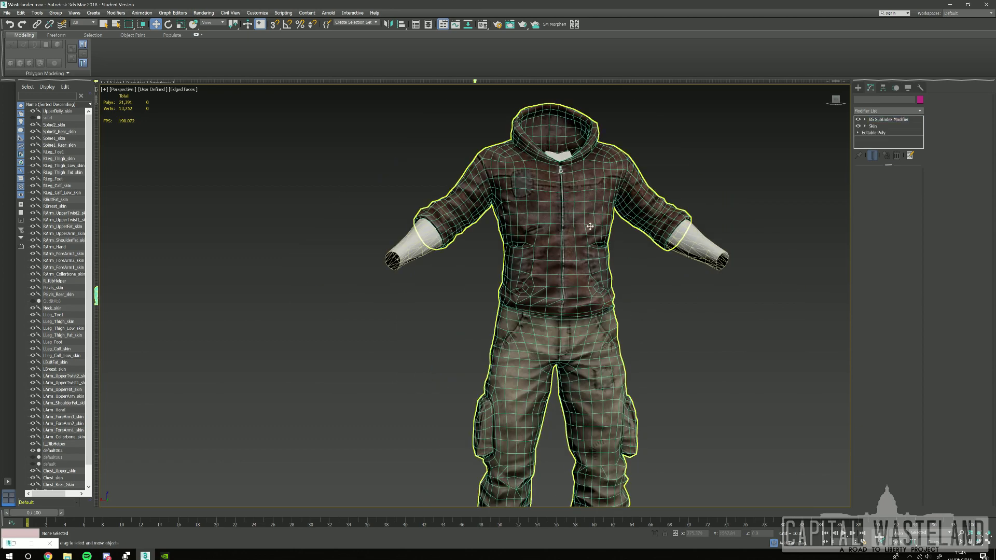
key("z")
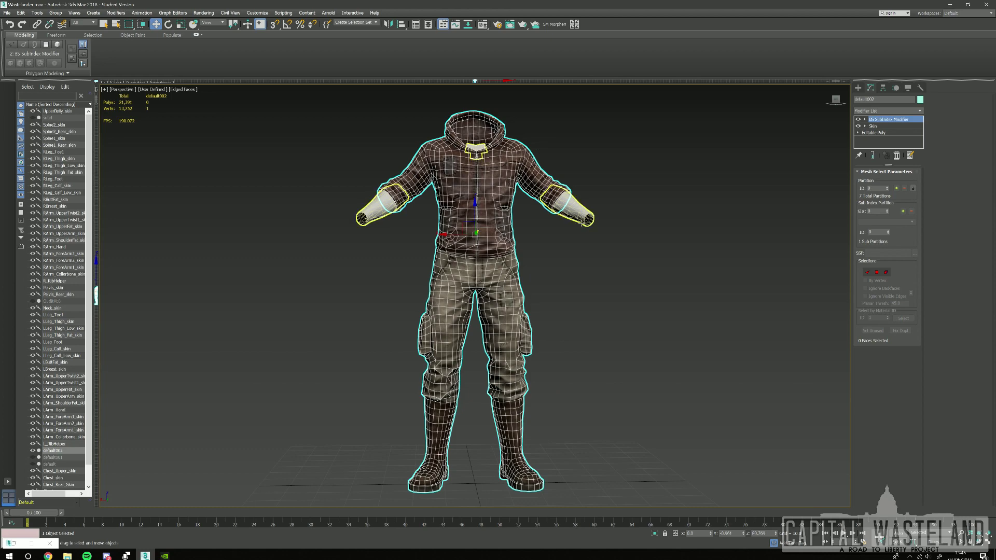
Examine the selected outfit's mesh around the sleeves, hoodie, cargo trousers and boots from several angles.
scroll(660, 178, "up", 5)
mouse_move(660, 179)
middle_mouse_down("alt")
mouse_move(596, 176)
mouse_move(673, 177)
middle_mouse_up("alt")
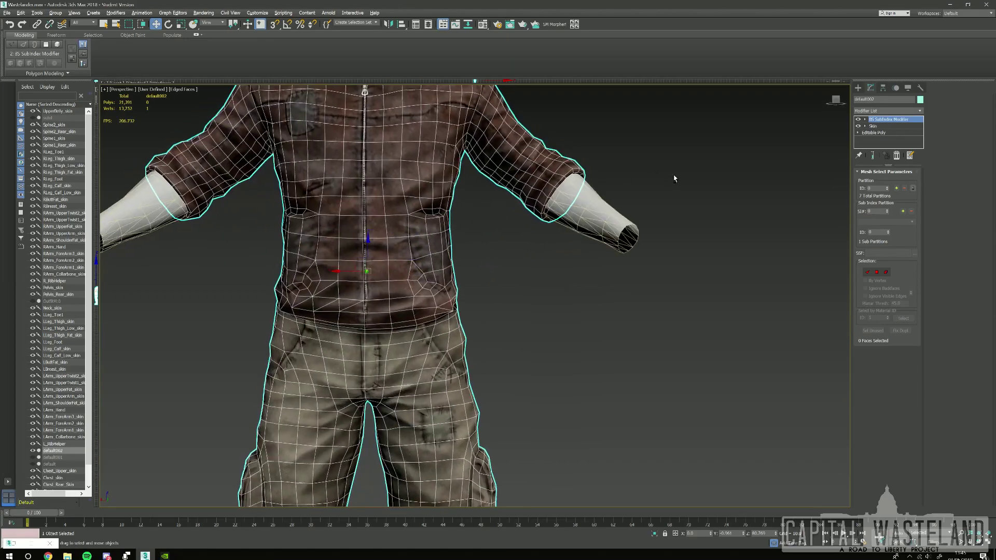
scroll(674, 177, "down", 5)
middle_click_drag(563, 325, 572, 290)
scroll(572, 289, "up", 3)
scroll(572, 290, "up", 3)
middle_click_drag(611, 244, 559, 263, "alt")
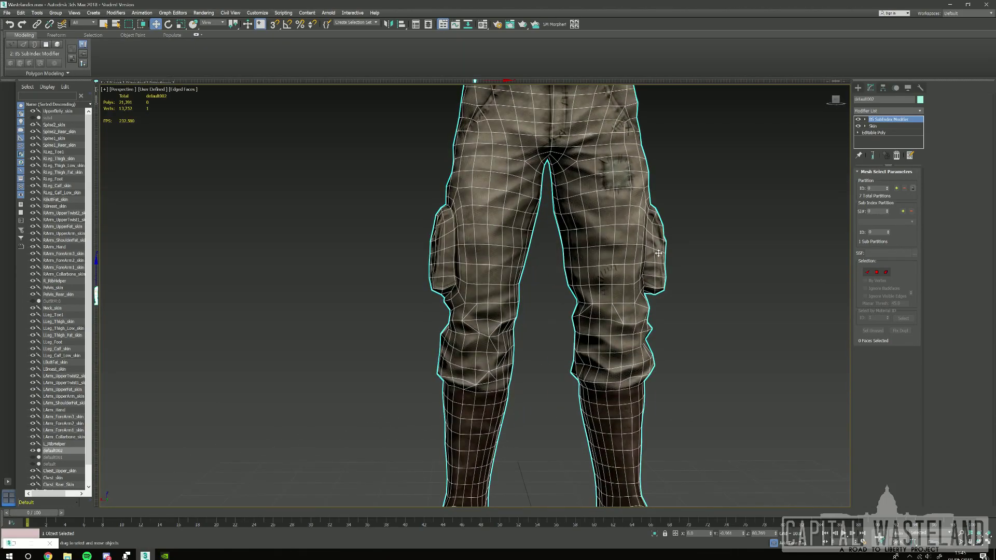
middle_click_drag(689, 248, 586, 259, "alt")
middle_click_drag(656, 259, 639, 231, "alt")
scroll(613, 278, "down", 5)
scroll(625, 216, "up", 5)
middle_click_drag(632, 170, 612, 310)
middle_click_drag(712, 205, 690, 194, "alt")
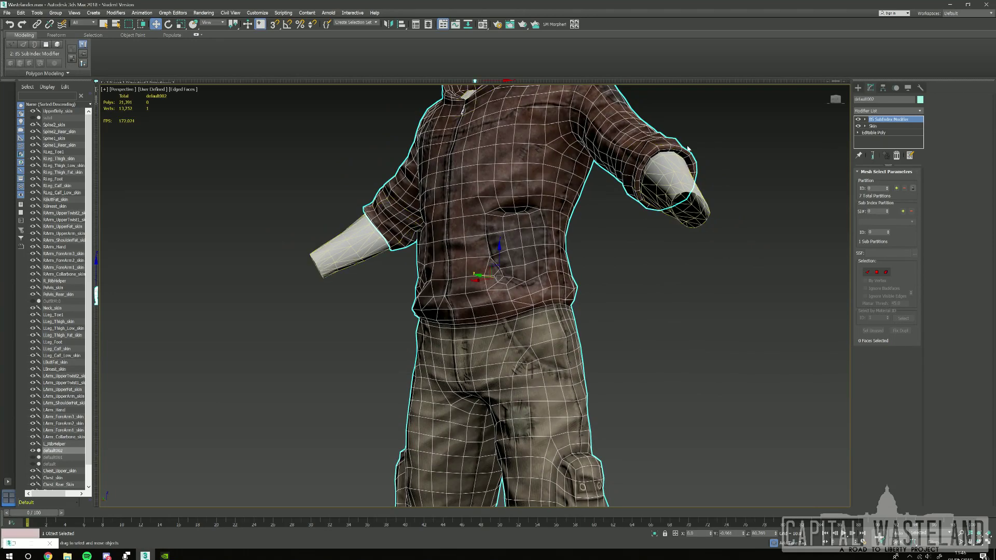
middle_click_drag(618, 252, 680, 249, "alt")
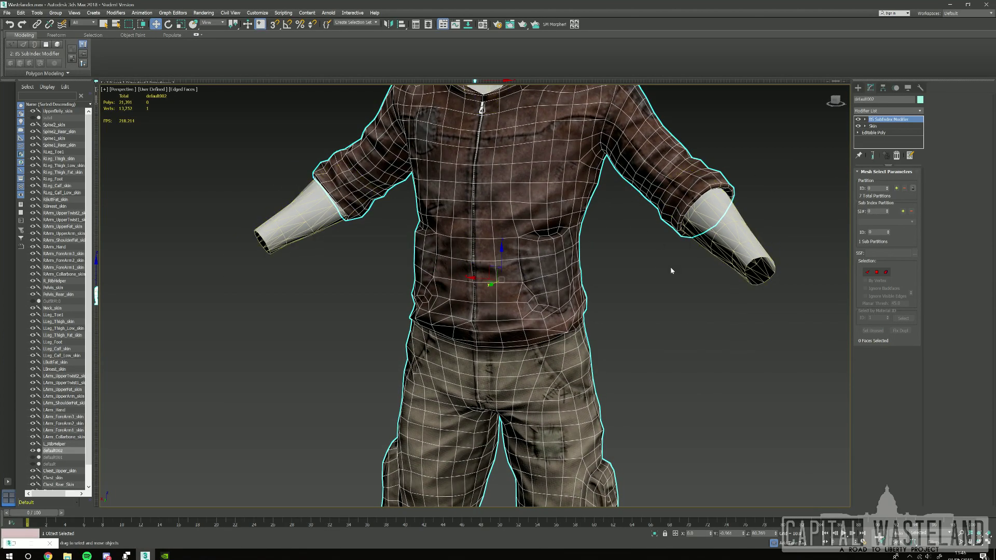
scroll(667, 363, "down", 2)
middle_click_drag(640, 280, 616, 154)
scroll(610, 301, "down", 2)
middle_click_drag(610, 301, 638, 209, "alt")
middle_click_drag(528, 310, 661, 291, "alt")
middle_click_drag(582, 241, 606, 428)
middle_click_drag(566, 269, 622, 274, "alt")
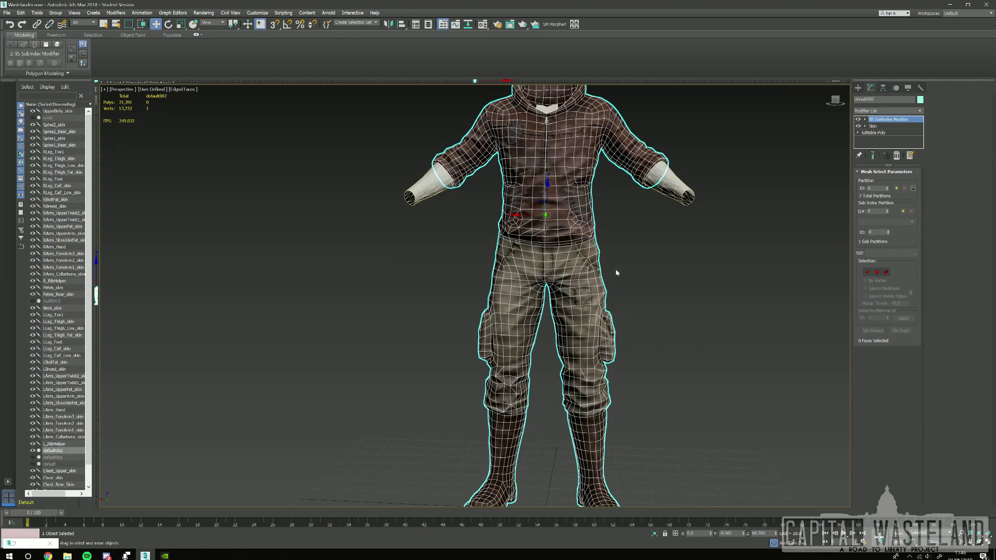
scroll(623, 288, "up", 4)
scroll(612, 180, "down", 2)
middle_click_drag(555, 167, 695, 327)
scroll(698, 324, "down", 2)
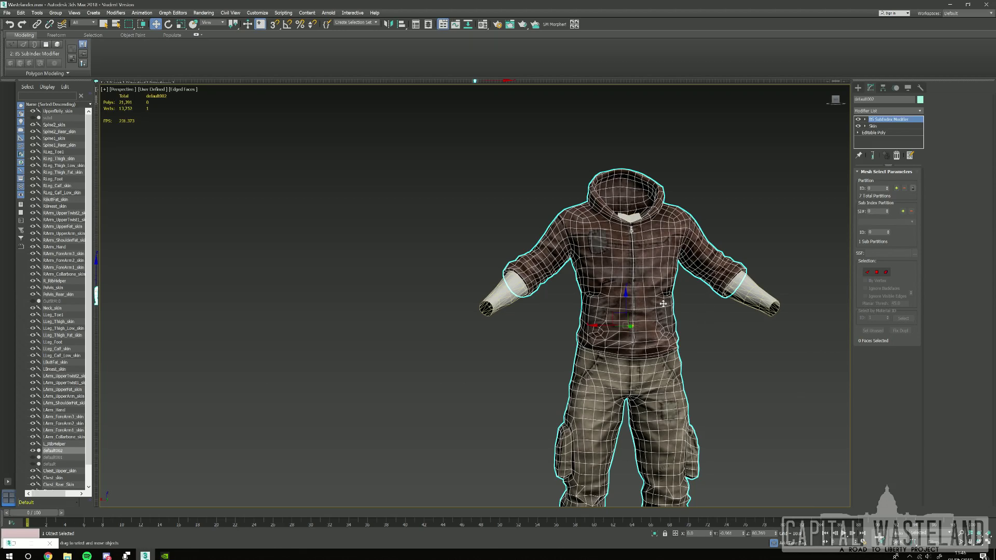
scroll(660, 304, "up", 3)
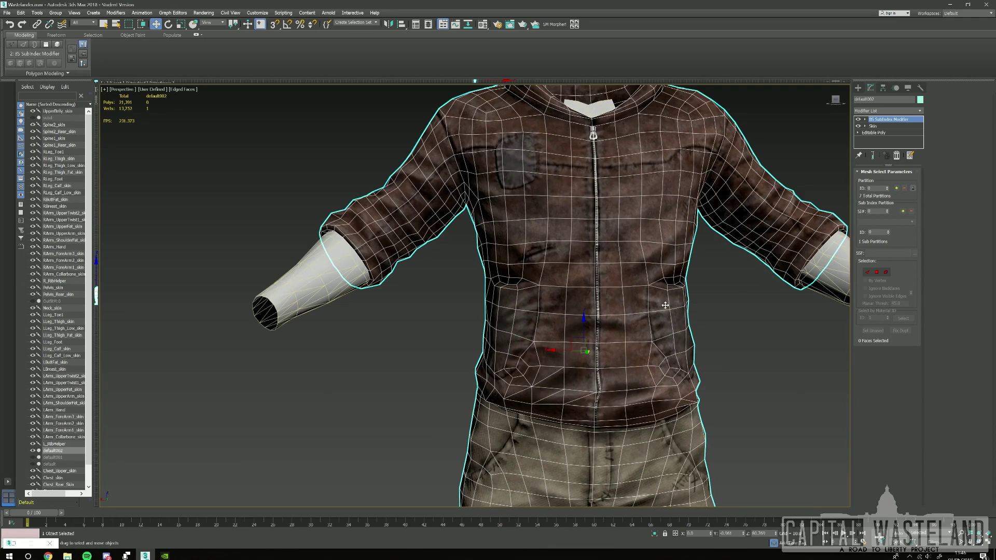
middle_click_drag(731, 322, 663, 406, "alt")
scroll(543, 353, "up", 3)
middle_click_drag(531, 353, 555, 333, "alt")
scroll(578, 304, "down", 3)
scroll(617, 254, "down", 4)
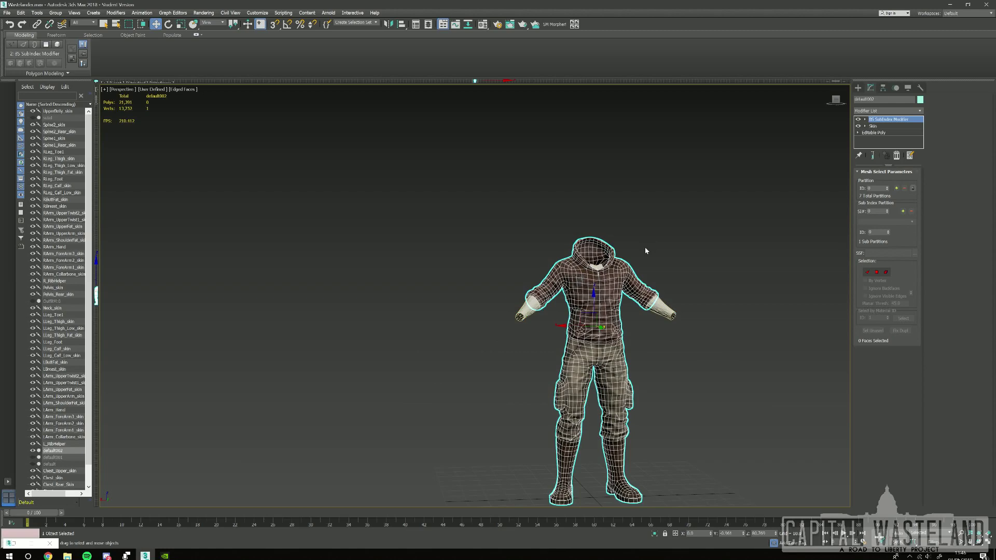
scroll(658, 223, "up", 1)
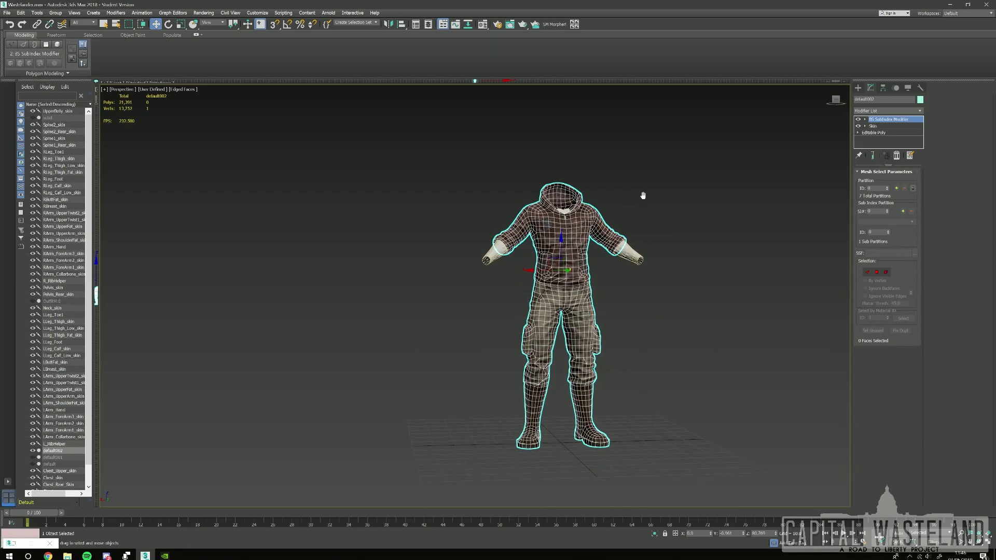
scroll(617, 205, "up", 4)
scroll(628, 228, "down", 2)
middle_click_drag(653, 239, 686, 196)
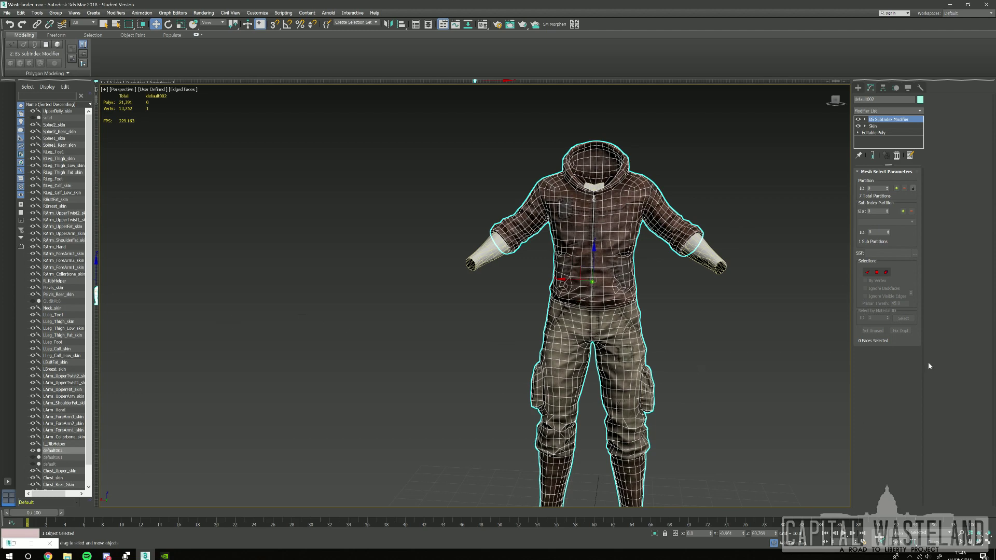
Open OutfitM.nif from the WastelandCommon folder in NifSkope and select the shirt-and-trousers outfit mesh.
left_click(67, 555)
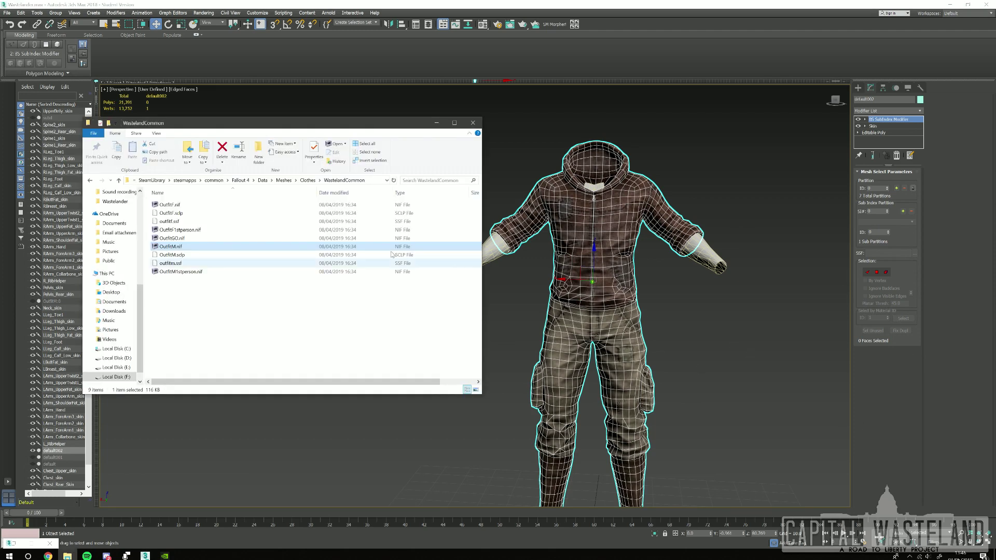
double_click(333, 247)
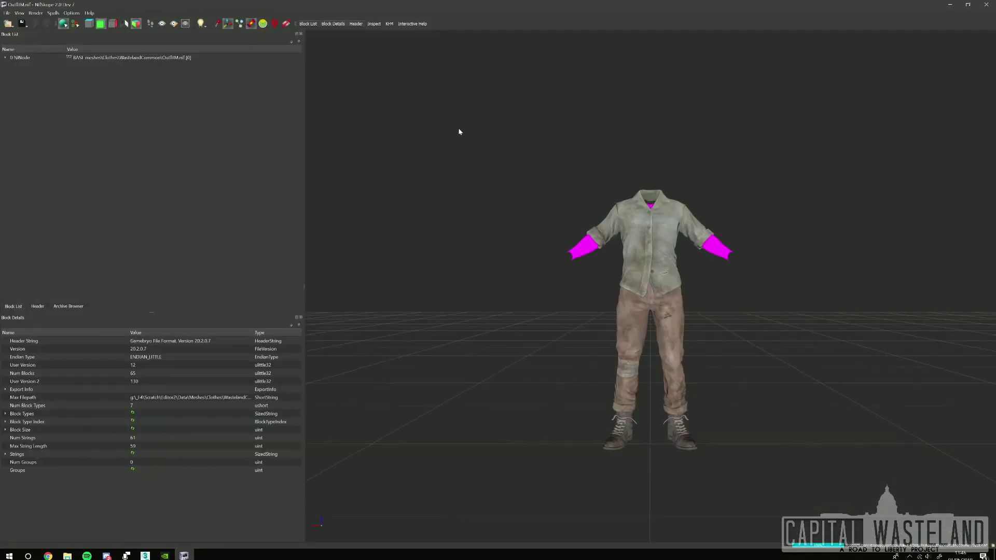
left_click(634, 233)
mouse_move(836, 275)
left_mouse_down()
mouse_move(804, 284)
mouse_move(838, 276)
left_mouse_up()
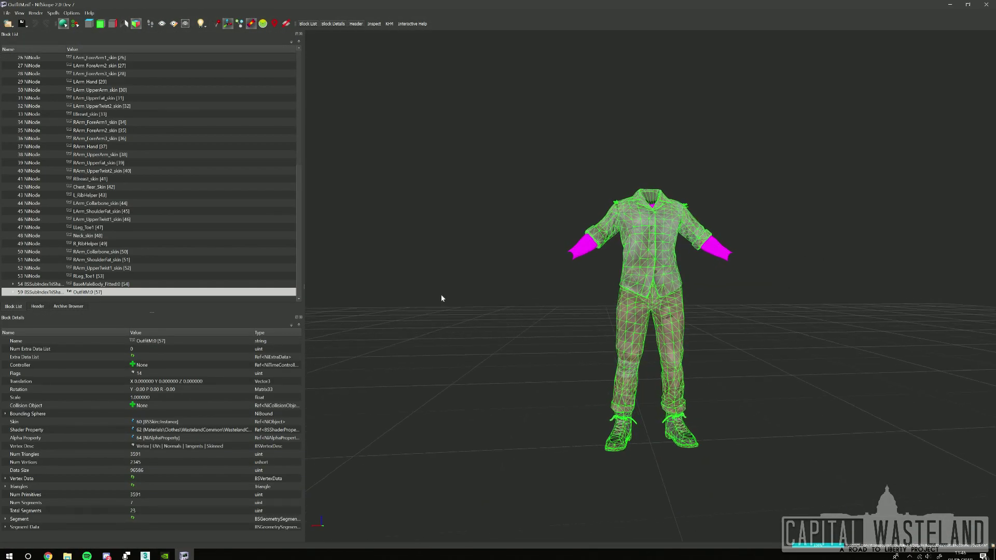
Display the coloured body segments of OutfitM:0 through its Segment entry and inspect them from the collar to the boots.
left_click(18, 293)
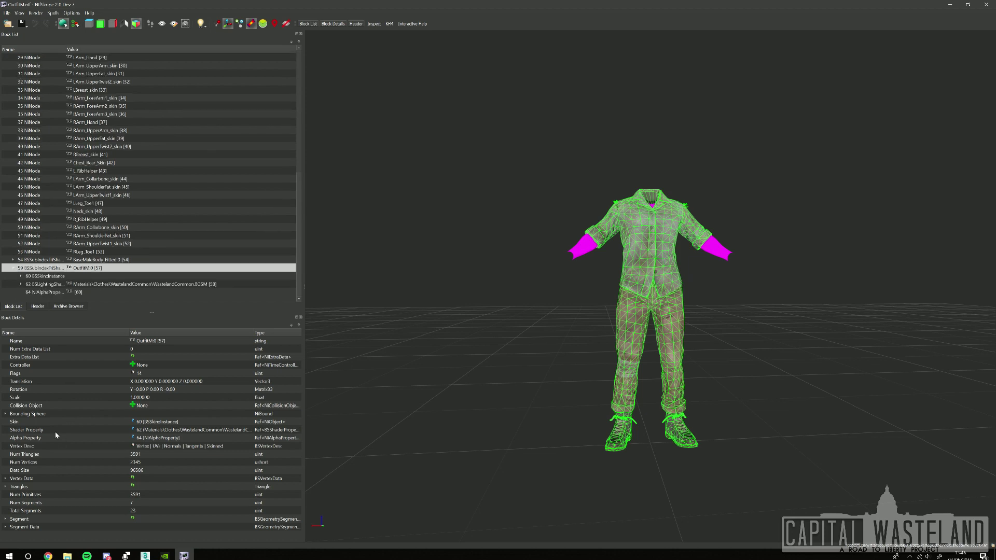
left_click(21, 520)
scroll(623, 272, "up", 2)
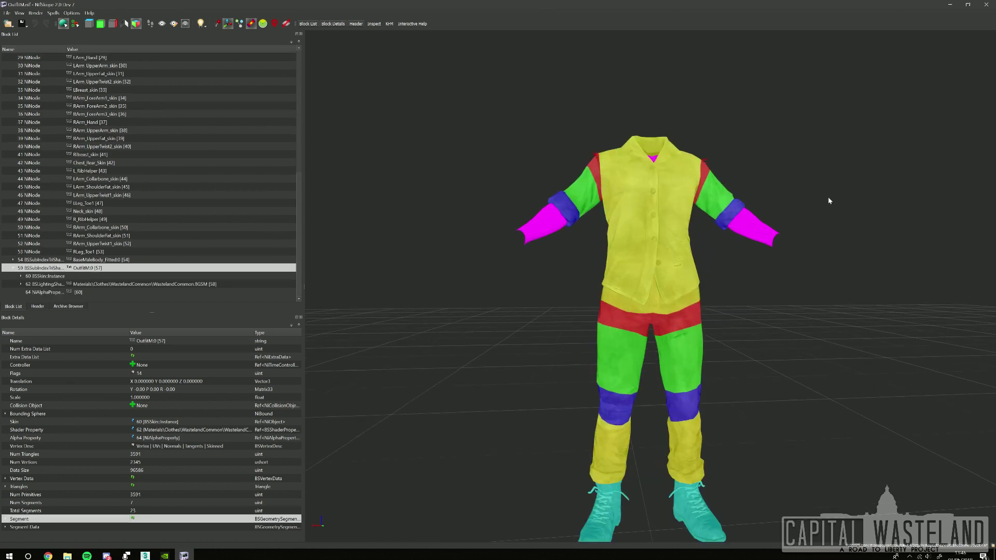
mouse_move(854, 194)
left_mouse_down()
mouse_move(711, 196)
mouse_move(853, 194)
left_mouse_up()
scroll(728, 183, "down", 2)
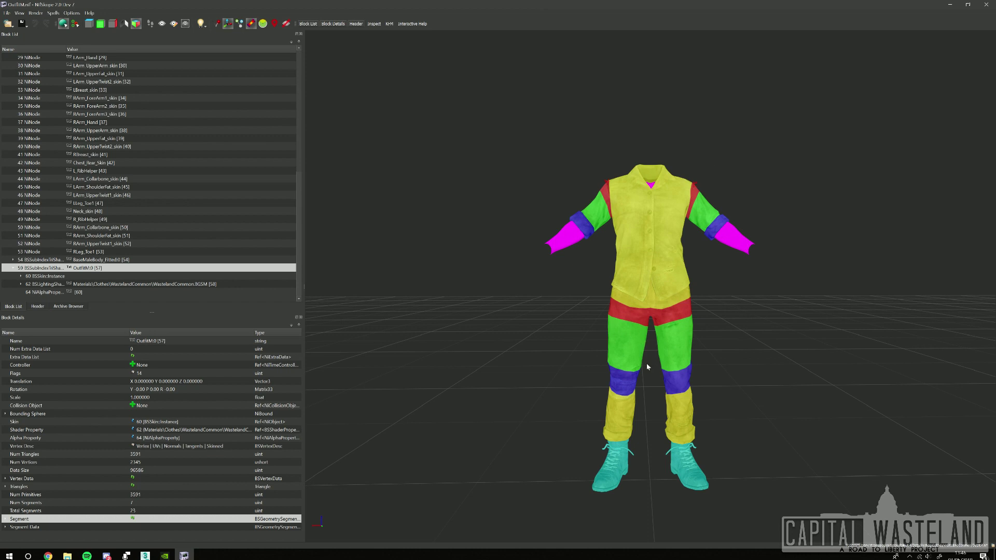
left_click_drag(739, 354, 757, 393)
scroll(704, 201, "up", 5)
scroll(705, 205, "down", 5)
mouse_move(703, 305)
left_mouse_down()
mouse_move(766, 312)
mouse_move(671, 335)
mouse_move(686, 338)
mouse_move(695, 299)
left_mouse_up()
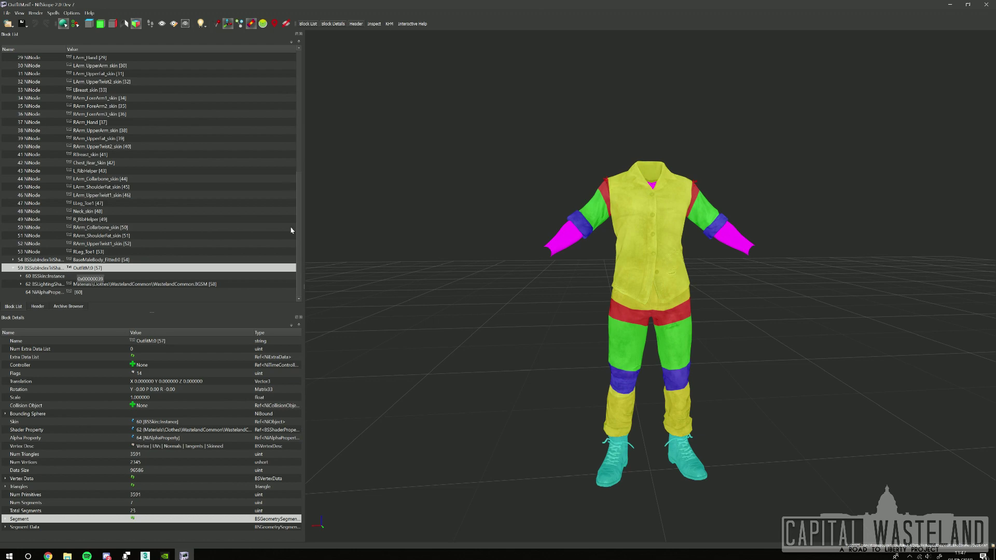
left_click_drag(638, 183, 799, 152)
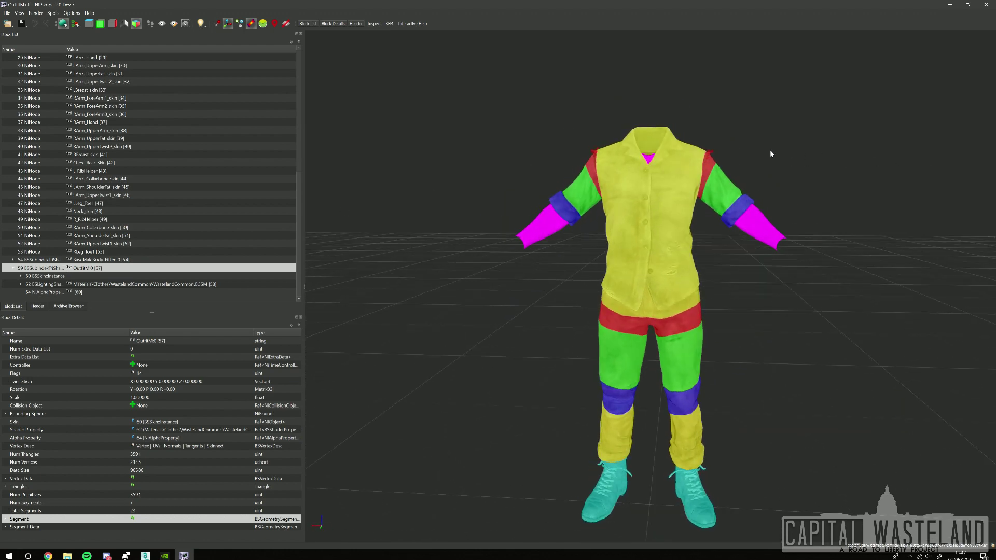
Return to 3ds Max and show the faces of partition 2 in the hooded outfit's BS SubIndex Modifier.
left_click(949, 4)
scroll(669, 166, "up", 4)
middle_click_drag(778, 207, 822, 205, "alt")
left_click(887, 187)
left_click(887, 187)
left_click(876, 272)
scroll(723, 268, "down", 4)
middle_click_drag(723, 268, 878, 218, "alt")
Step through the sub index partitions of partition 2 to review which torso faces each covers.
left_click(887, 211)
left_click(887, 211)
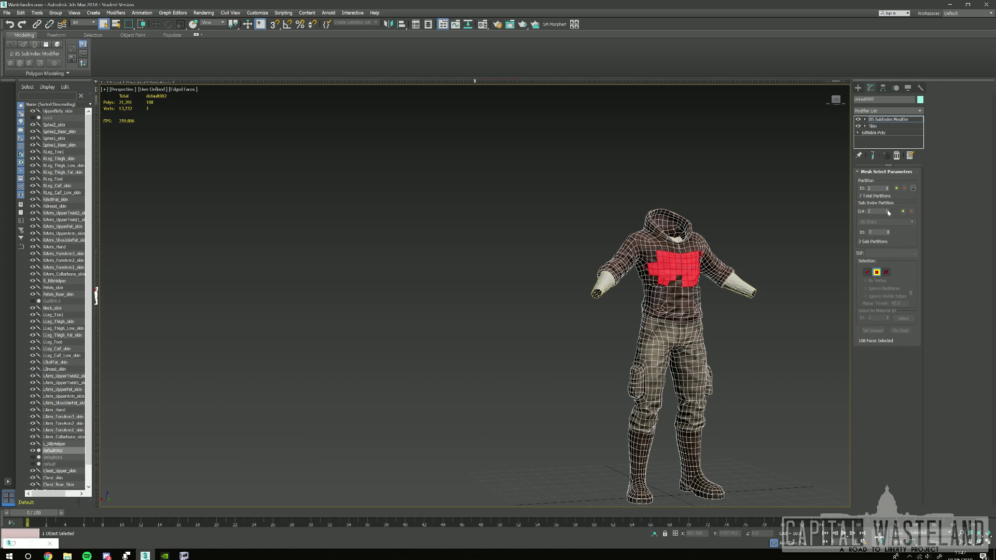
left_click(887, 213)
left_click(886, 213)
left_click(886, 210)
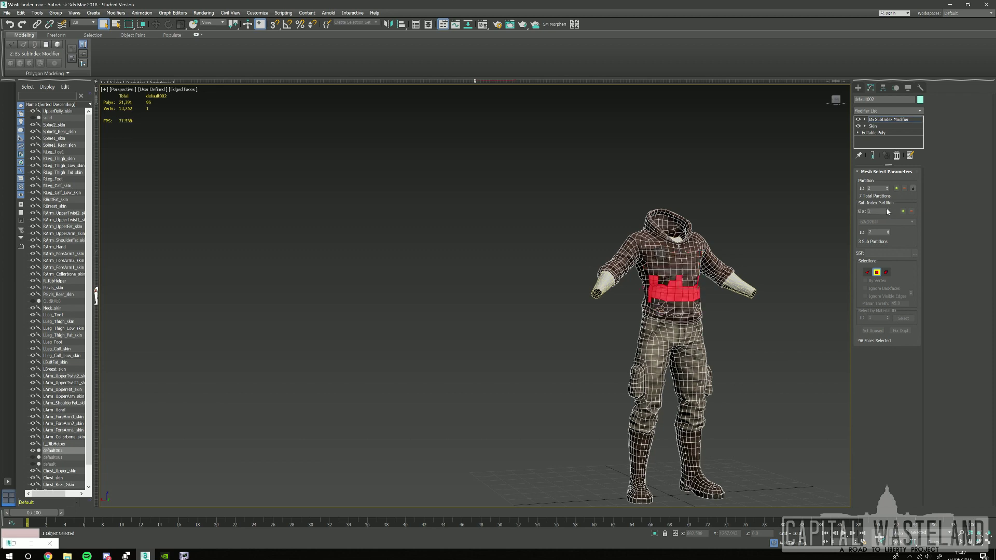
left_click(886, 210)
Show the next partition's faces on the hooded outfit and unlock its partition settings for editing.
left_click(887, 187)
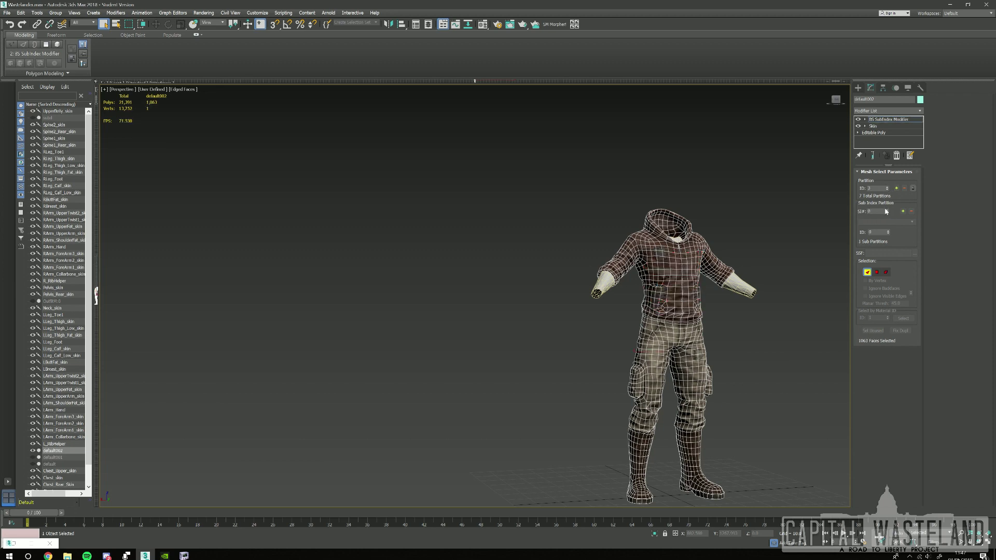
left_click(877, 272)
middle_click_drag(748, 253, 721, 258, "alt")
middle_click_drag(819, 173, 785, 167, "alt")
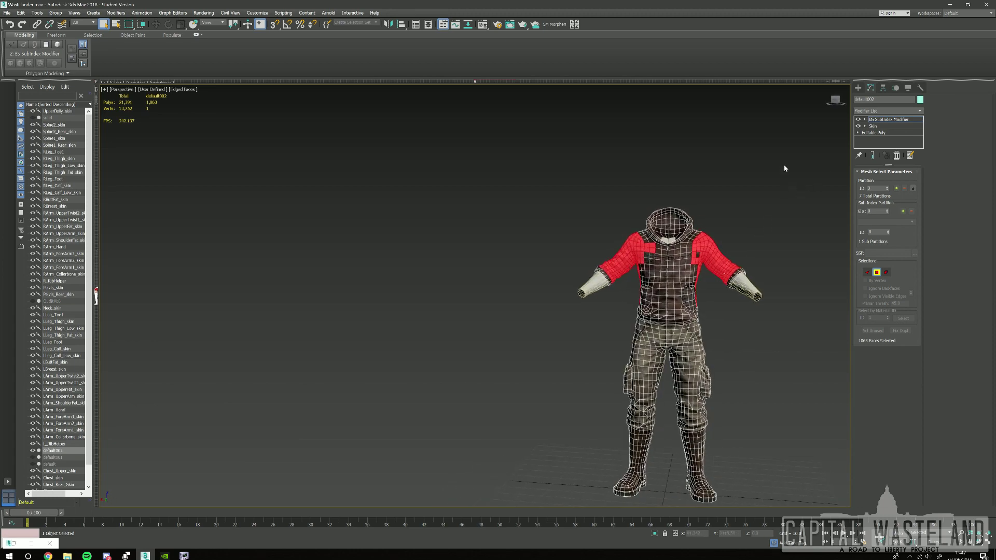
scroll(769, 169, "up", 5)
left_click(913, 188)
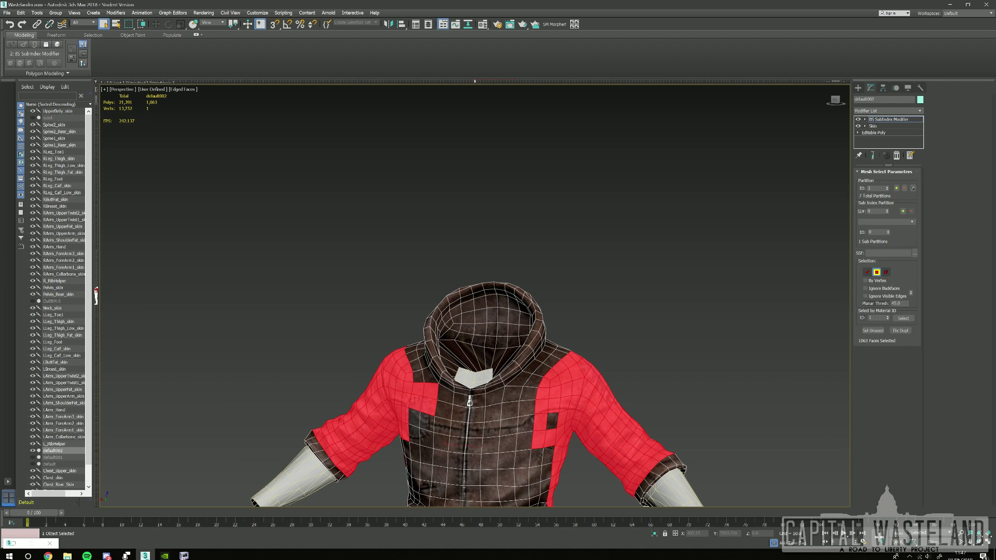
Select the imported outfit OutfitM:0, unlock its partition settings and check the end of its SSF file path.
left_click(57, 301)
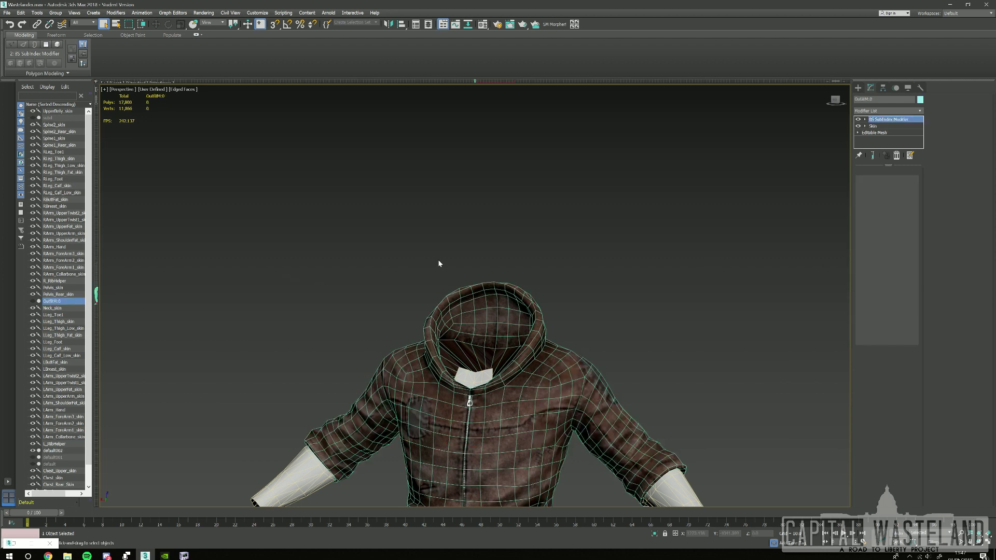
left_click(913, 188)
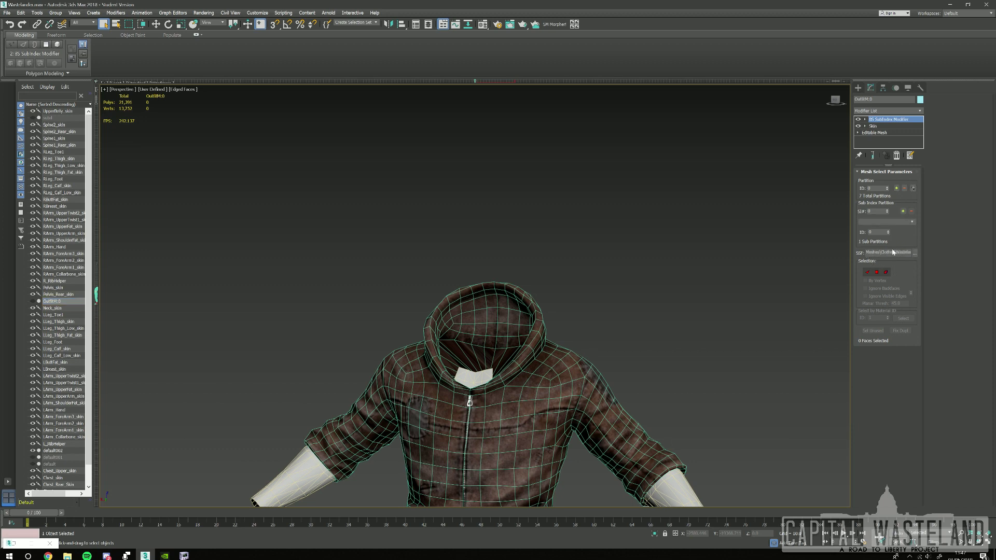
double_click(887, 252)
middle_click_drag(626, 239, 637, 137)
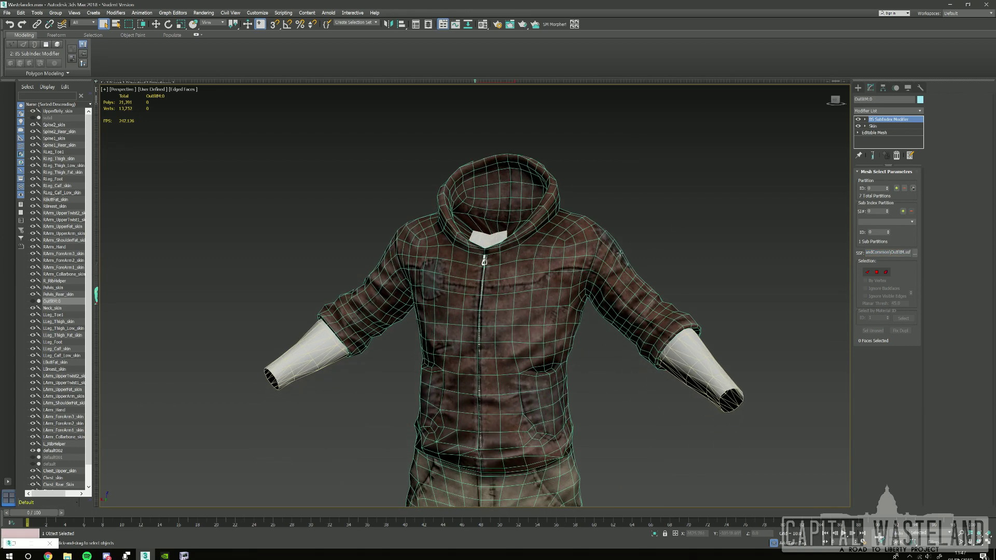
middle_click_drag(515, 239, 452, 213, "alt")
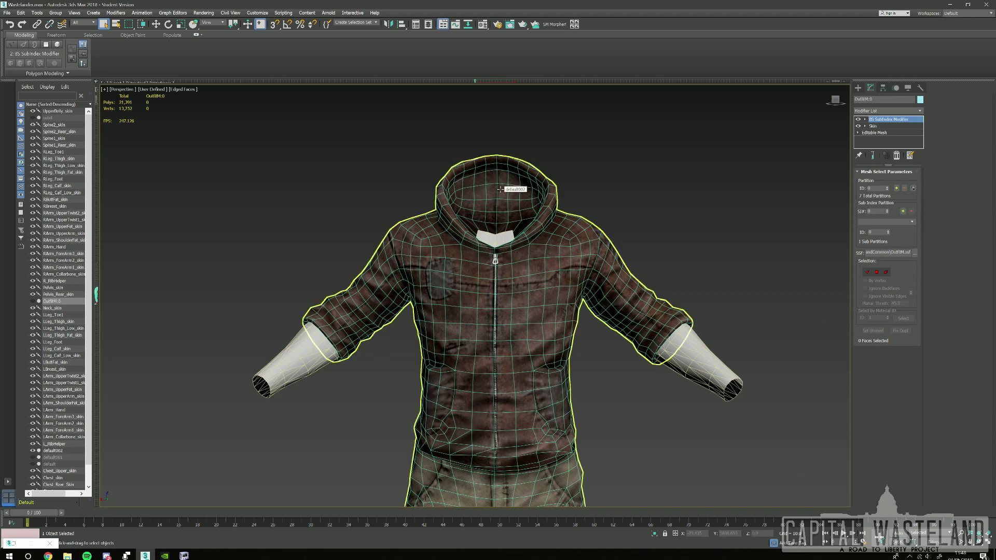
Copy the OutfitM.ssf file path from OutfitM:0 into the SSF setting of the hooded outfit's BS SubIndex Modifier.
scroll(691, 177, "down", 5)
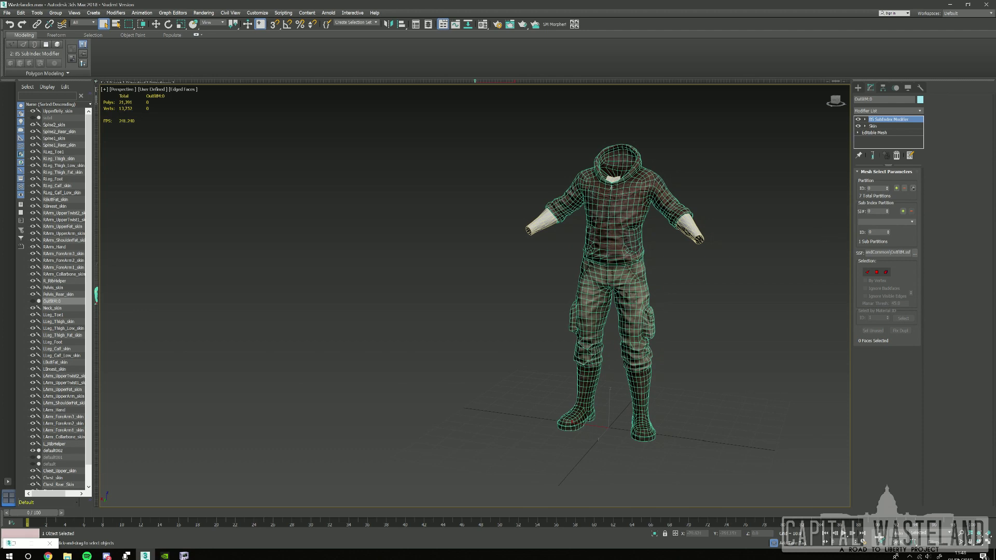
left_click(912, 254)
scroll(645, 171, "up", 4)
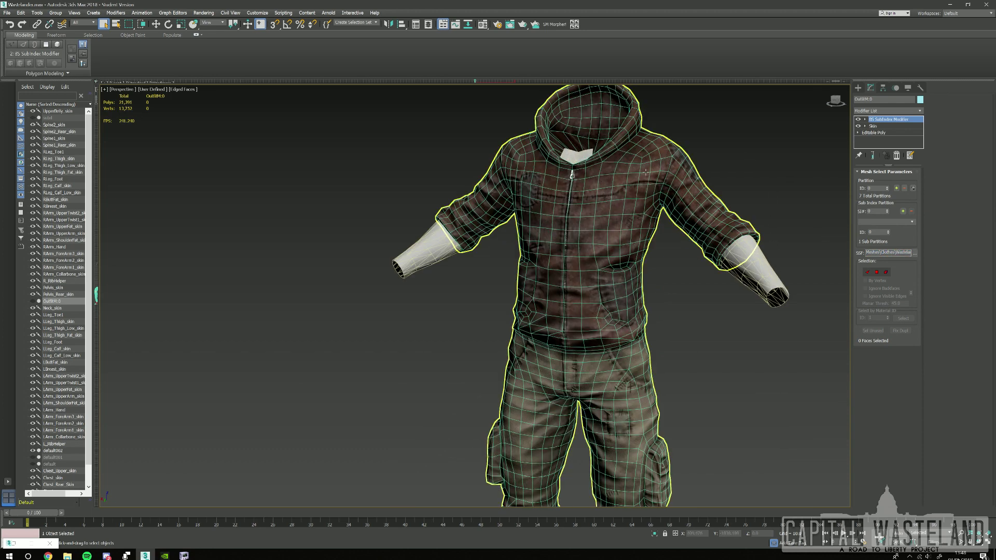
left_click(645, 171)
left_click(893, 253)
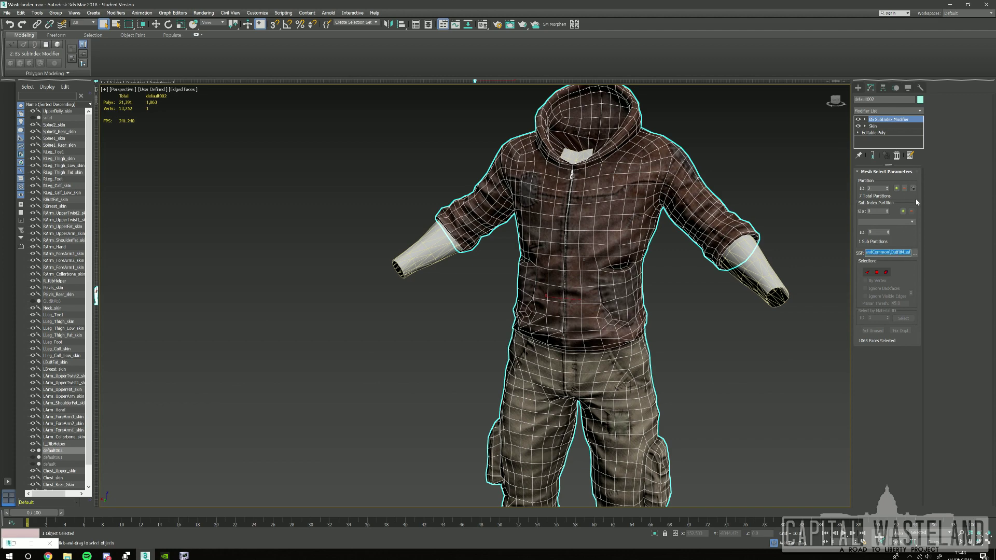
middle_click_drag(770, 181, 795, 151, "alt")
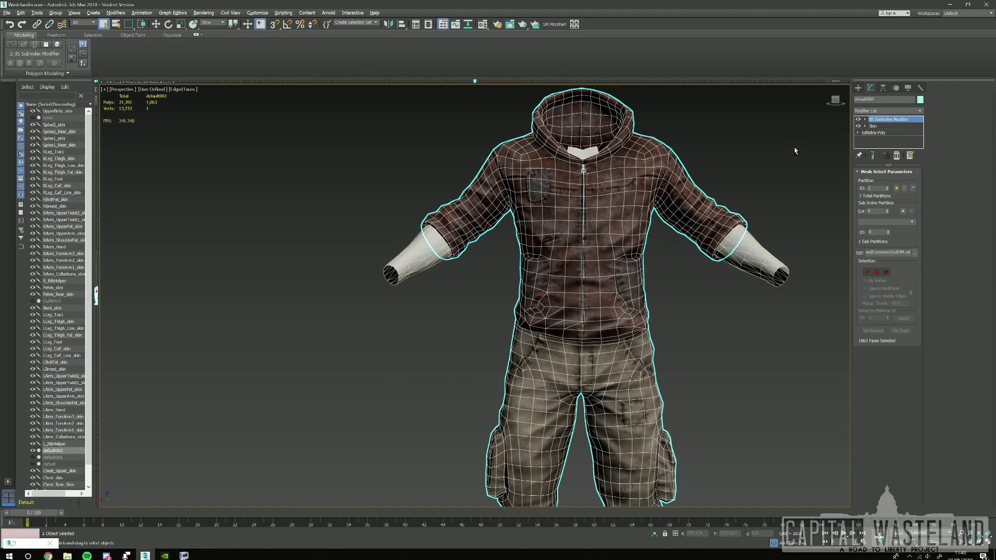
Enable polygon selection in partition 2 of the hooded outfit and leave its current face selection cleared.
left_click(887, 190)
left_click(752, 174)
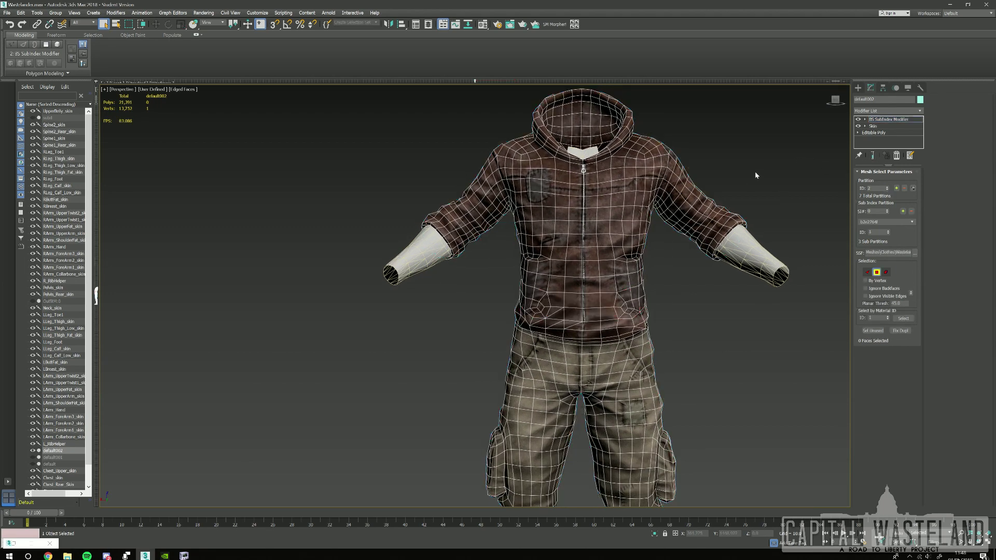
middle_click_drag(760, 176, 841, 207, "alt")
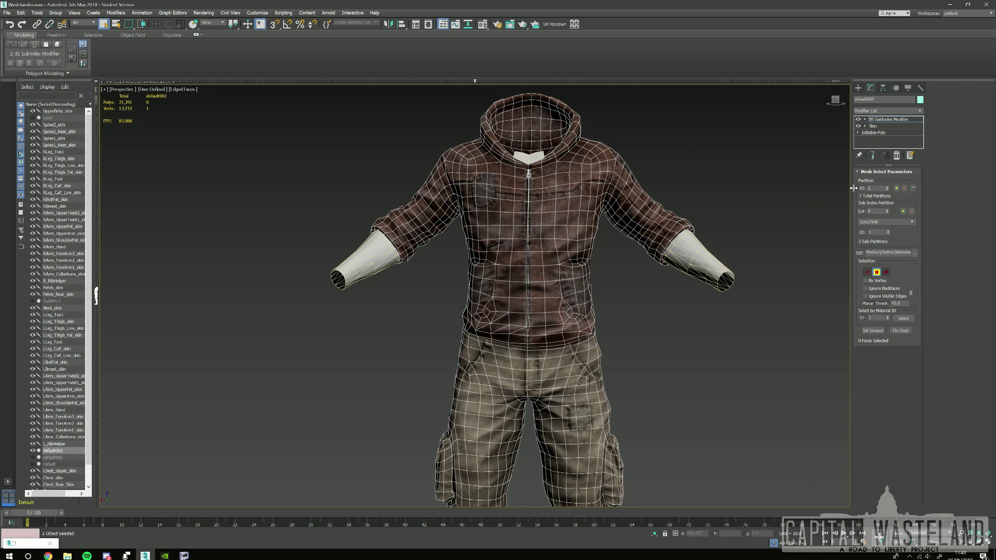
left_click(886, 188)
left_click_drag(333, 127, 450, 318)
left_click(449, 309)
left_click_drag(335, 144, 437, 295)
left_click(436, 295)
Examine the arm segments of OutfitM.nif in NifSkope with segment colours and wireframe, and return to 3ds Max.
scroll(434, 213, "up", 4)
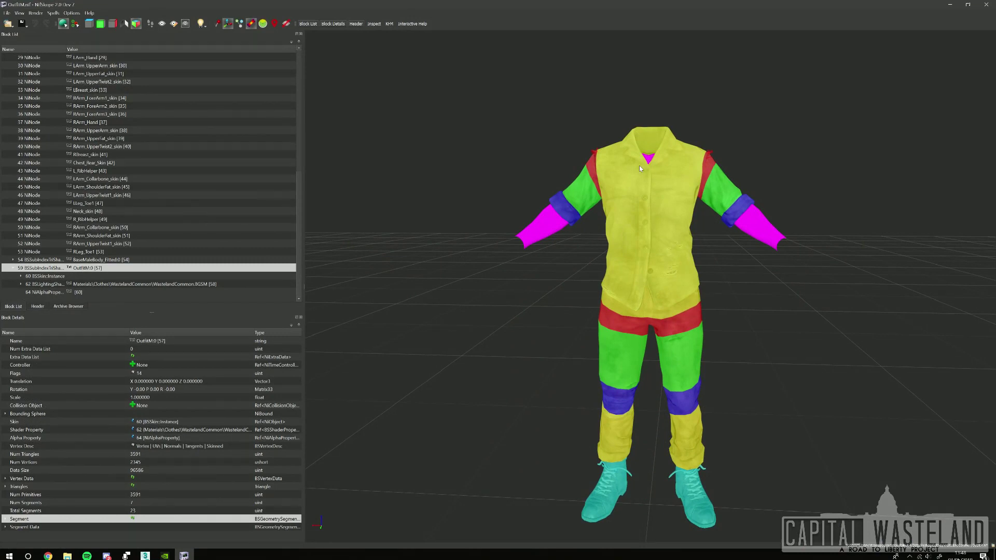
left_click_drag(559, 150, 549, 93)
scroll(574, 140, "up", 5)
left_click(546, 89)
left_click(505, 53)
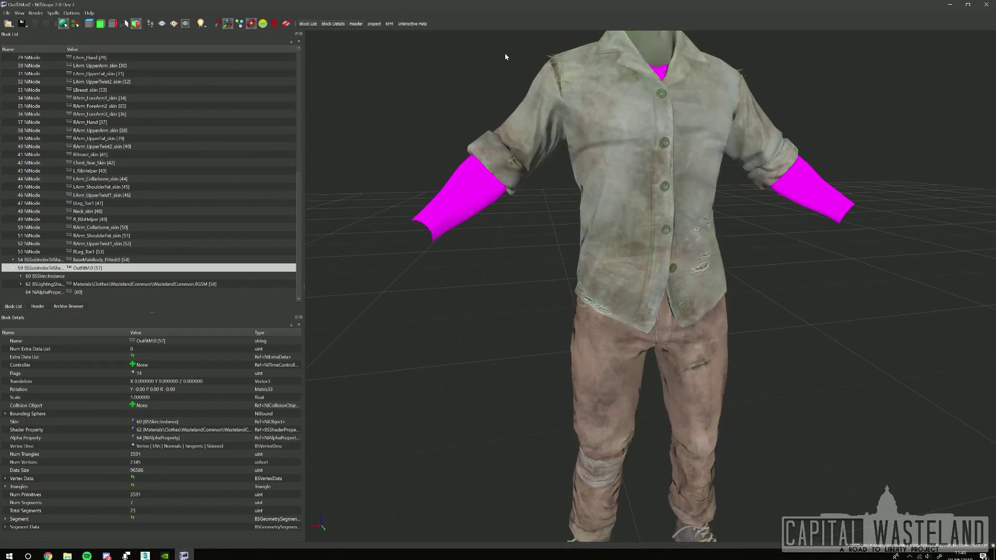
left_click(566, 123)
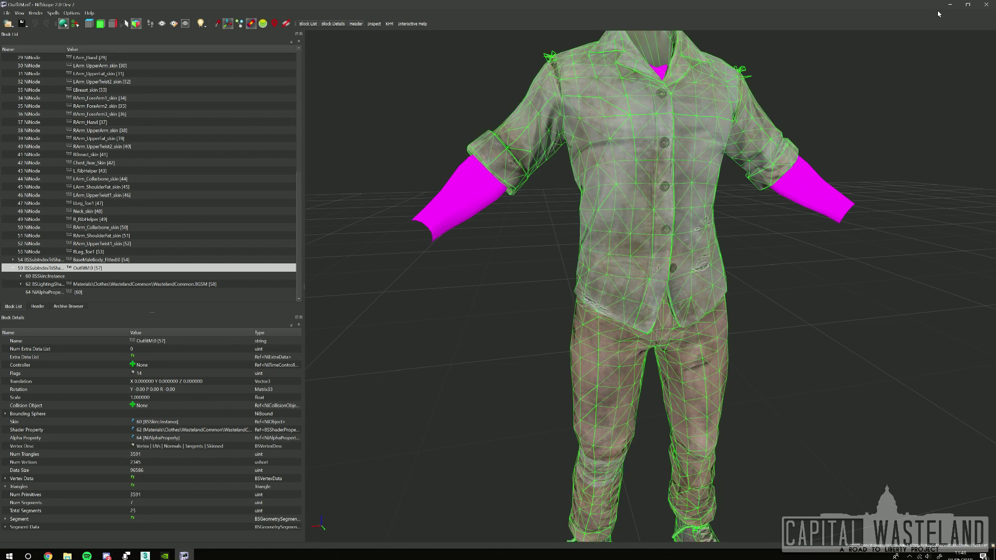
left_click(949, 5)
Select the faces along the front of the right shoulder seam for sub index partition 0 of partition 2.
scroll(456, 192, "up", 4)
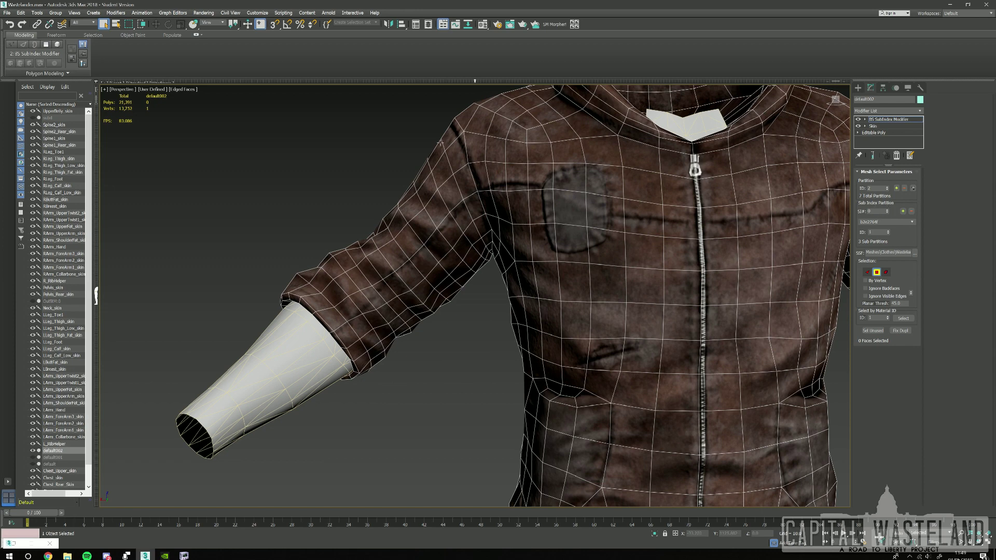
left_click_drag(453, 156, 453, 157)
left_click(465, 183, "ctrl")
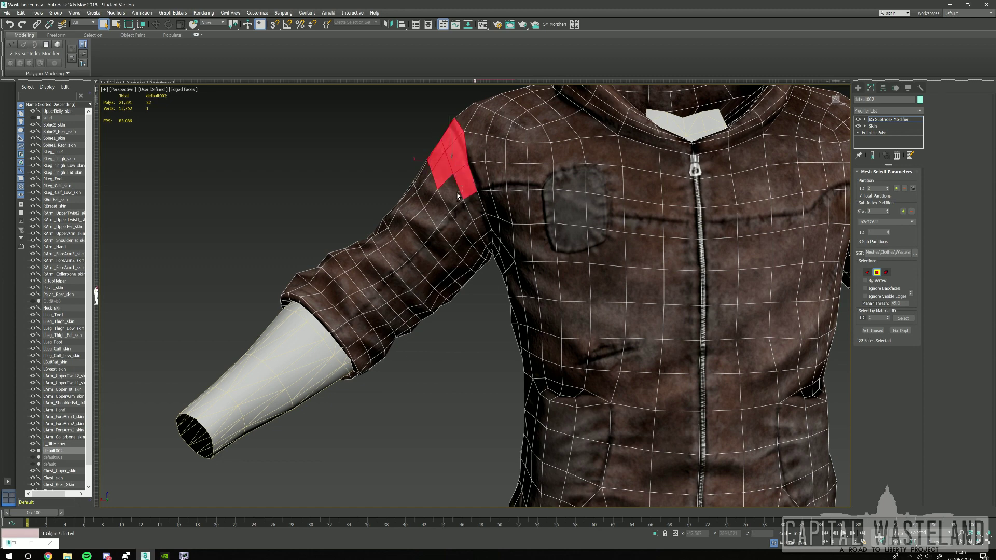
left_click(451, 194, "ctrl")
left_click(473, 207, "ctrl")
left_click(466, 218, "ctrl")
left_click(482, 226, "ctrl")
left_click(472, 234, "ctrl")
Add the underarm and back faces to complete the right shoulder seam ring in sub index partition 0.
middle_click_drag(474, 236, 490, 252, "alt")
scroll(490, 254, "up", 5)
left_click(488, 255, "ctrl")
left_click(482, 244, "ctrl")
scroll(483, 244, "down", 5)
left_click(484, 244, "ctrl")
middle_click_drag(483, 245, 557, 195, "alt")
left_click(440, 126, "ctrl")
scroll(499, 156, "down", 5)
middle_click_drag(507, 153, 449, 159, "alt")
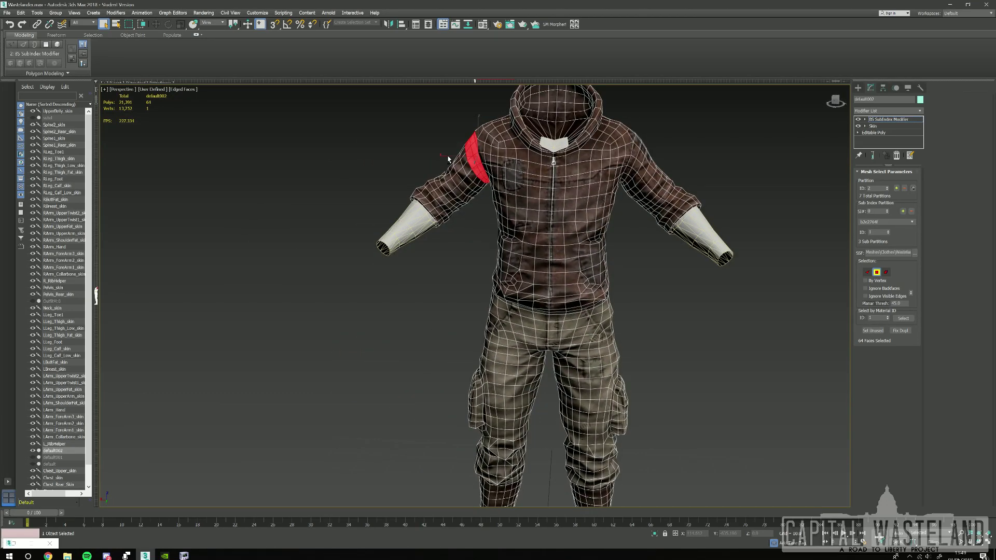
scroll(449, 158, "up", 5)
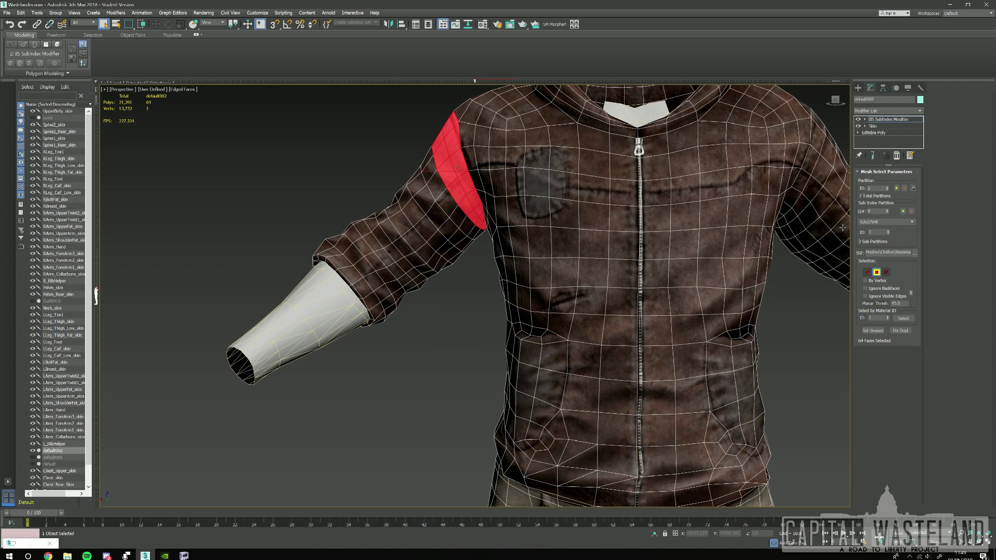
Clear the torso faces of sub index partition 1 and select faces on the right upper sleeve in their place.
left_click(887, 210)
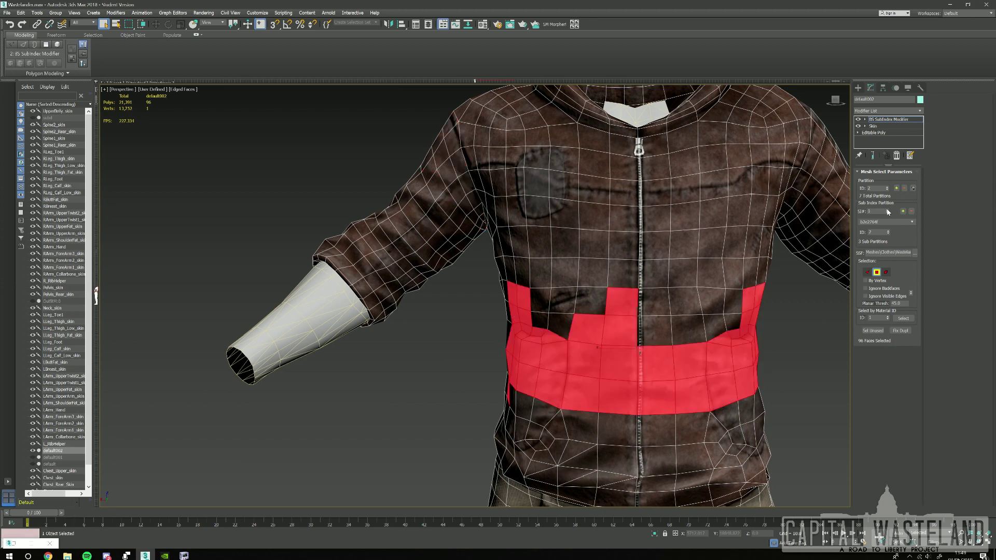
left_click(470, 286)
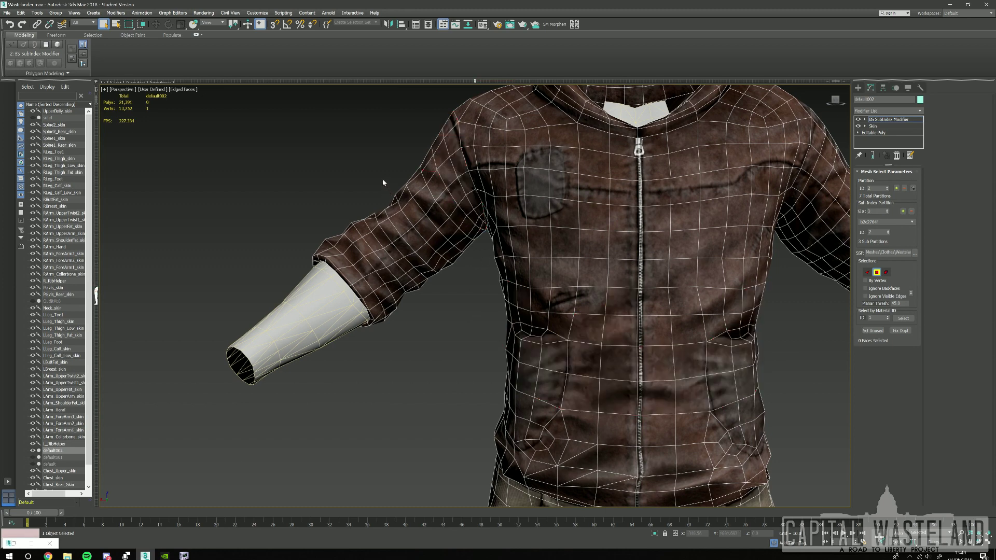
middle_click_drag(390, 179, 392, 176, "alt")
left_click_drag(408, 217, 419, 217)
left_click_drag(461, 269, 431, 234, "ctrl")
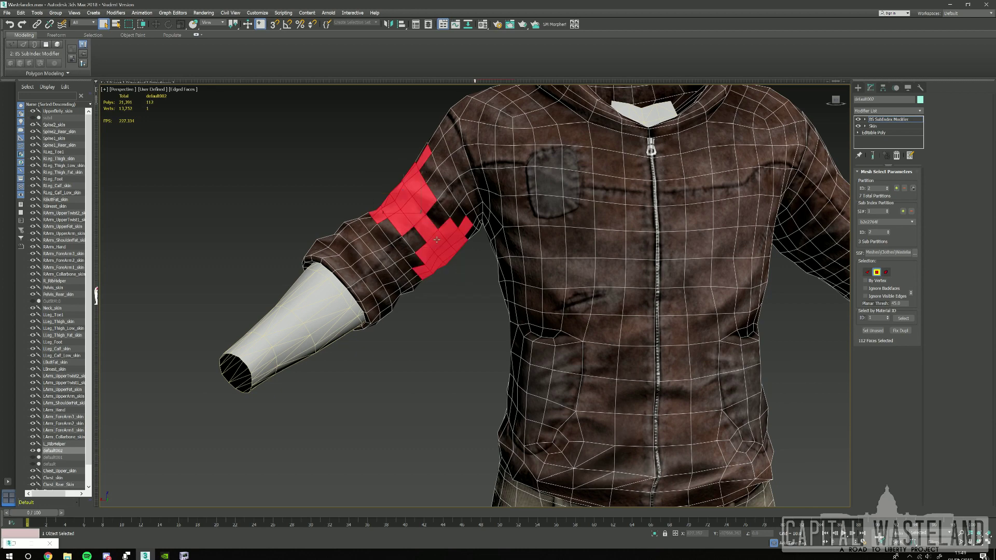
Check the upper arm segment boundaries of OutfitM.nif in NifSkope with the segment colours shown, and return to 3ds Max.
left_click(184, 555)
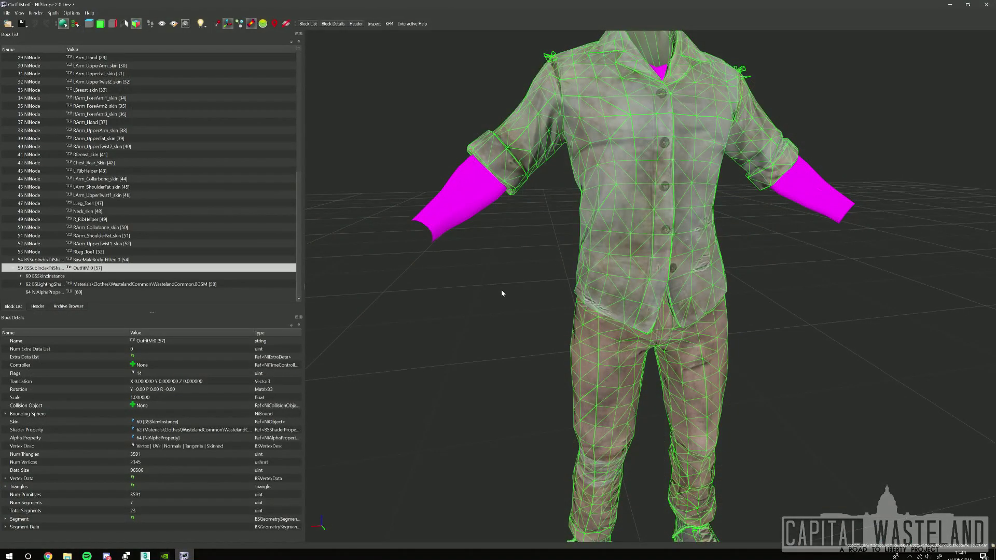
left_click(21, 518)
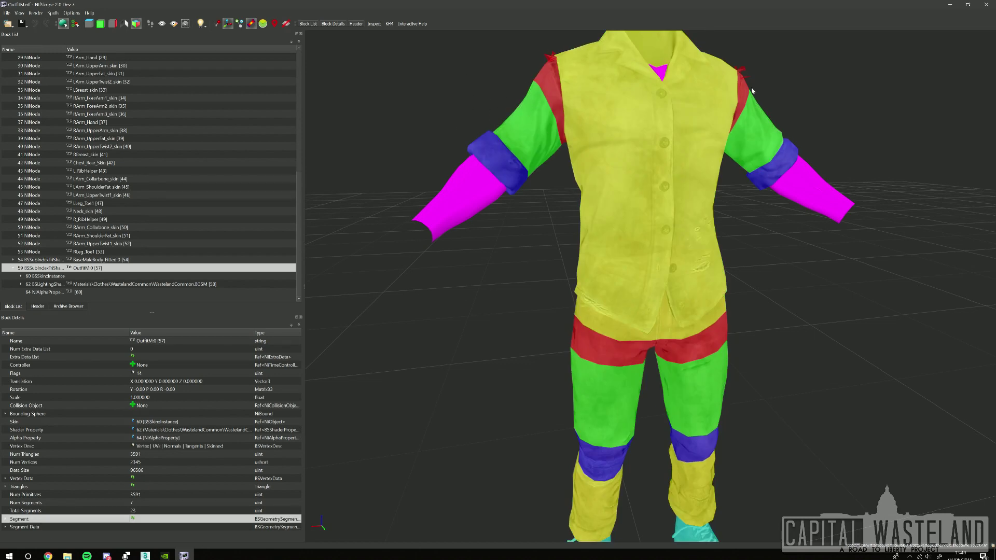
left_click(950, 4)
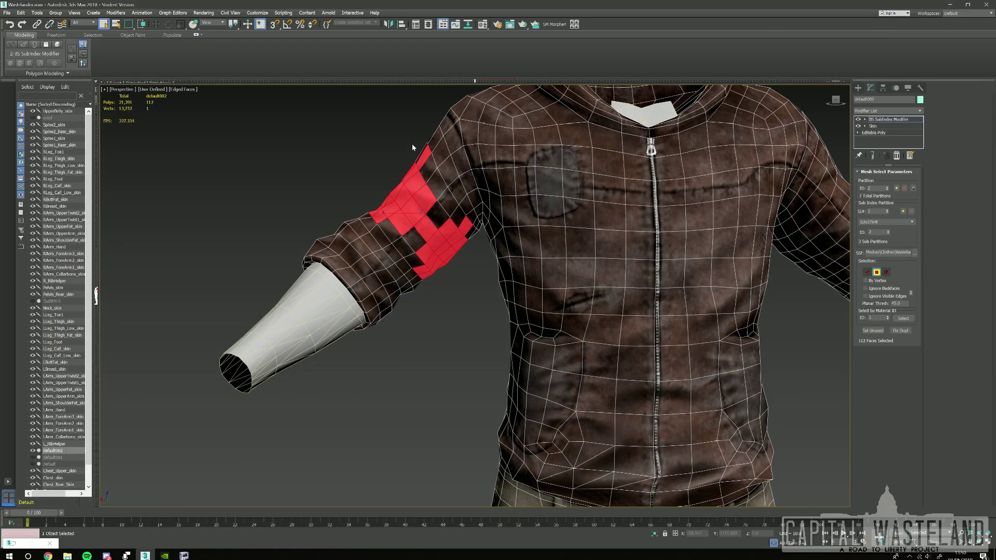
Add the missing front faces so the right upper sleeve forms a closed band in sub index partition 1.
scroll(413, 146, "up", 3)
middle_click_drag(405, 151, 412, 166, "alt")
left_click(433, 201, "ctrl")
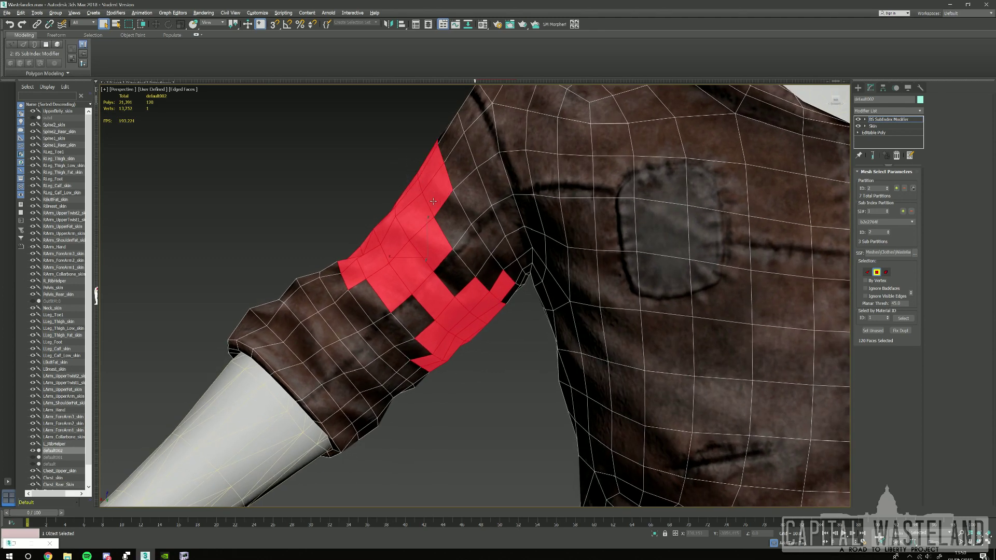
left_click(467, 252, "ctrl")
left_click(488, 275, "ctrl")
left_click(451, 275, "ctrl")
middle_click_drag(493, 325, 490, 312, "alt")
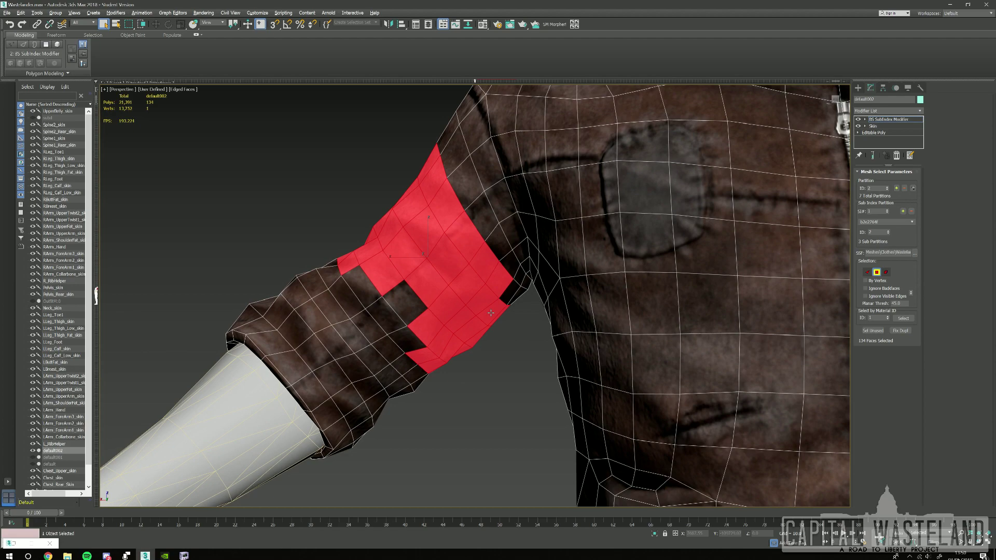
left_click(514, 291, "ctrl")
left_click(396, 303, "ctrl")
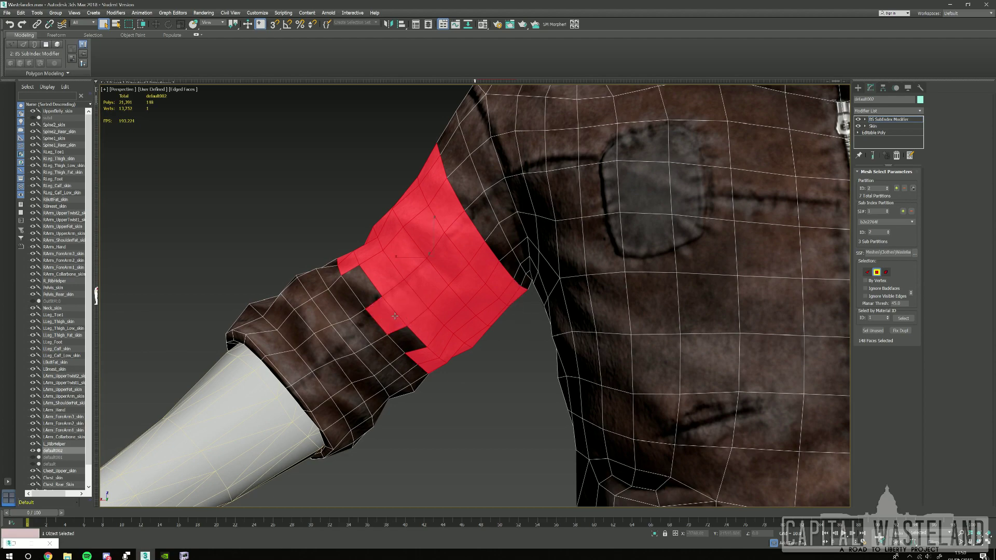
left_click(368, 283, "ctrl")
scroll(369, 283, "down", 5)
middle_click_drag(368, 282, 404, 341, "alt")
scroll(410, 310, "up", 2)
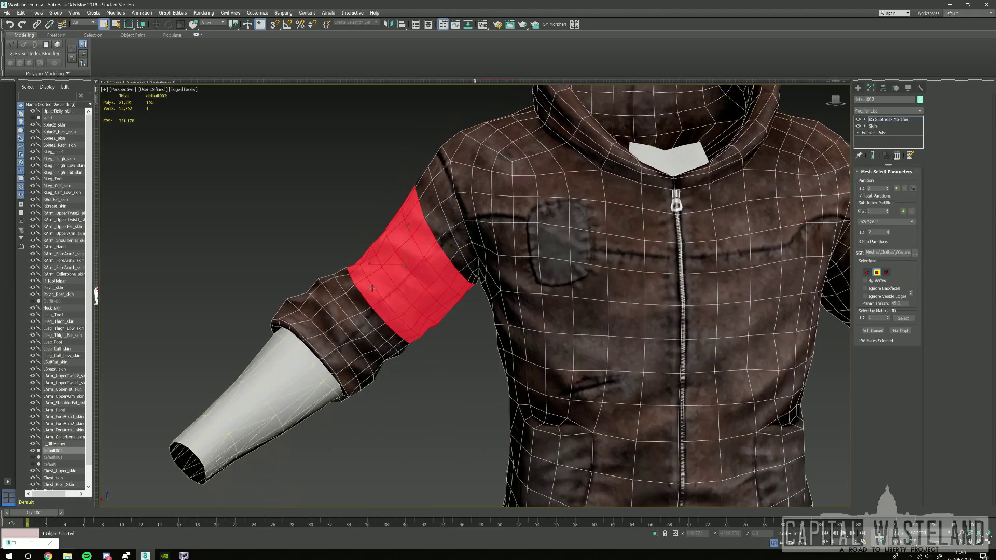
Add the remaining lower-edge and back faces of the right upper sleeve to sub index partition 1.
left_click(403, 343, "ctrl")
left_click_drag(392, 325, 393, 327, "ctrl")
middle_click_drag(392, 326, 586, 309, "alt")
left_click(385, 228, "ctrl")
left_click(374, 246, "ctrl")
middle_click_drag(519, 290, 333, 310, "alt")
middle_click_drag(464, 298, 447, 273, "alt")
scroll(447, 273, "up", 4)
scroll(480, 268, "down", 4)
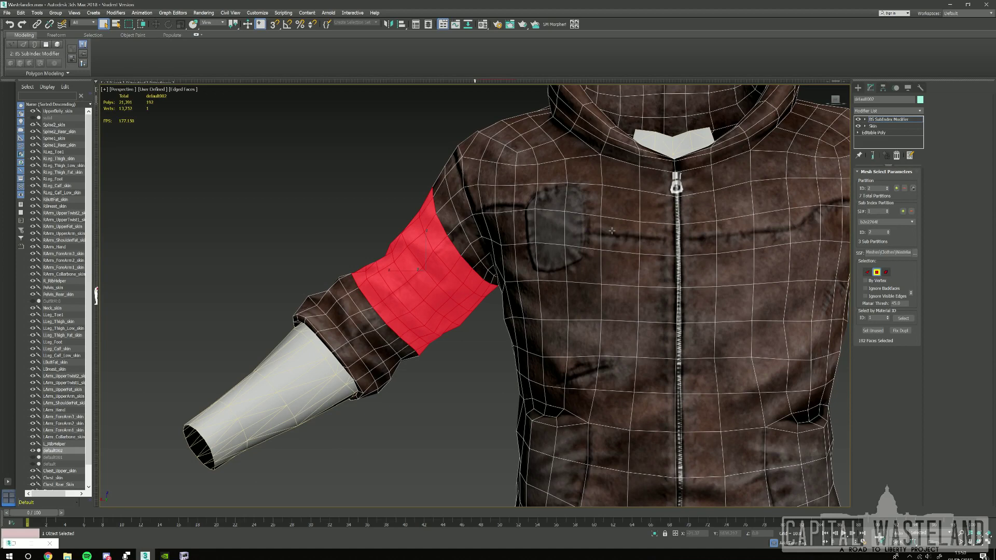
Switch to sub index partition 2 of partition 2, continue past the software error warnings and clear its torso faces.
left_click(887, 210)
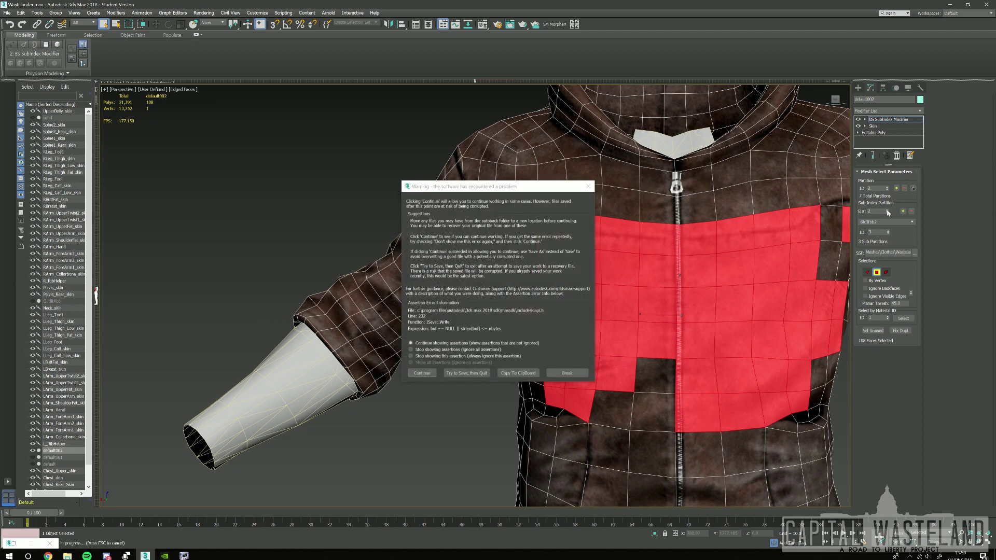
left_click(424, 370)
left_click(425, 369)
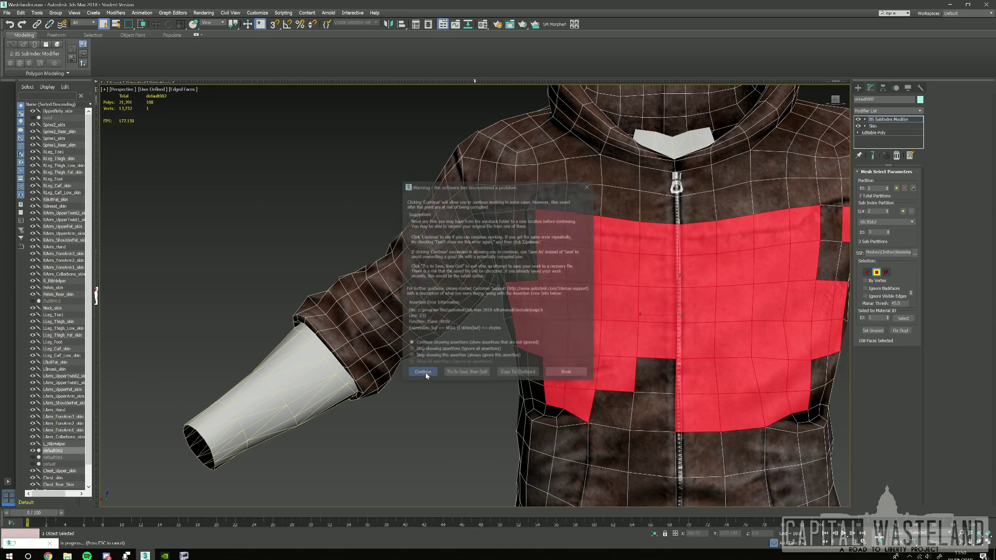
left_click(425, 369)
key("ctrl+d")
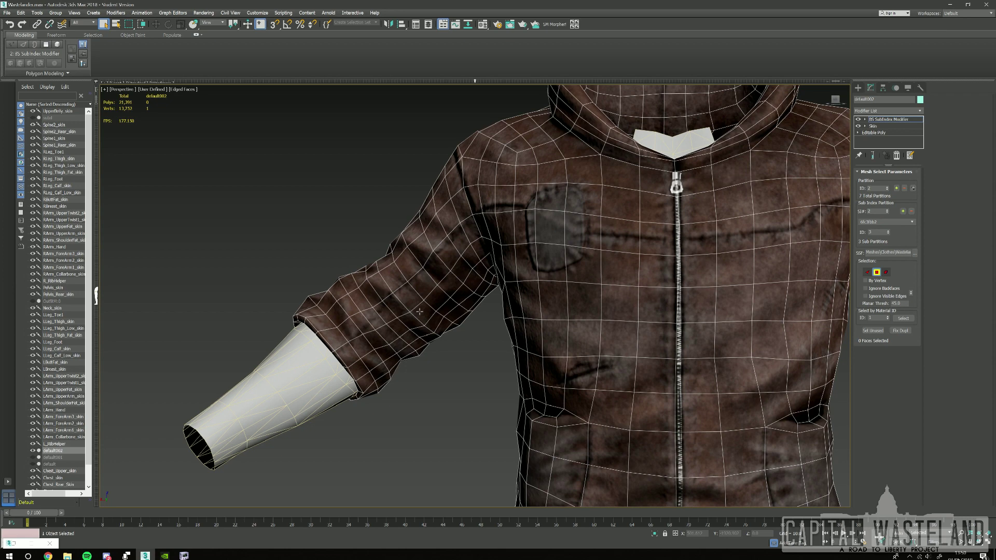
Select the faces of the right sleeve's rolled cuff for sub index partition 2.
left_click(888, 213)
left_click(887, 210)
left_click_drag(318, 291, 344, 306)
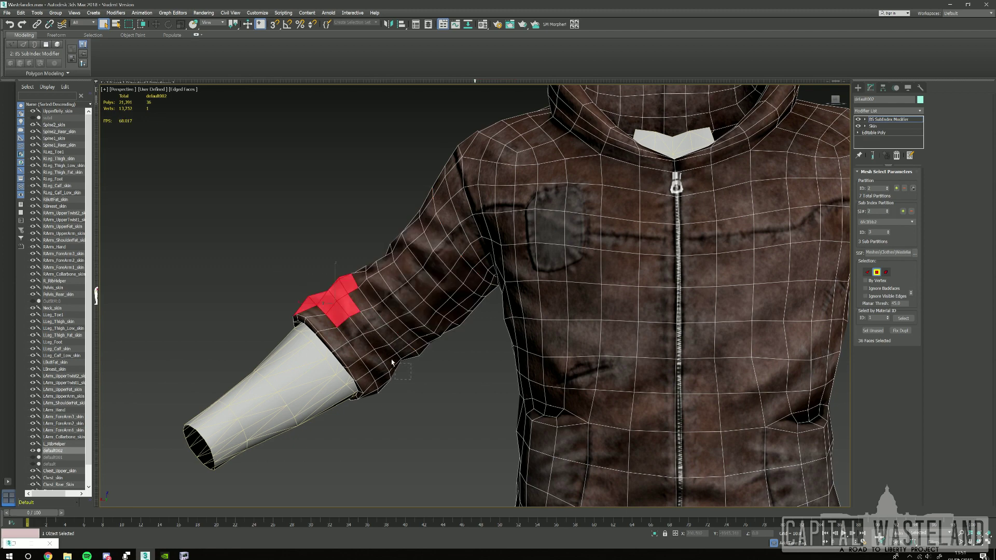
left_click_drag(392, 361, 389, 354, "ctrl")
left_click(358, 305, "ctrl")
left_click_drag(361, 314, 383, 340, "ctrl")
left_click(395, 348, "ctrl")
left_click_drag(308, 306, 363, 397, "ctrl")
left_click_drag(386, 407, 356, 377, "ctrl")
Complete the right cuff selection from the back and recheck sub index partition 2.
middle_click_drag(355, 378, 472, 266, "alt")
left_click(343, 332, "ctrl")
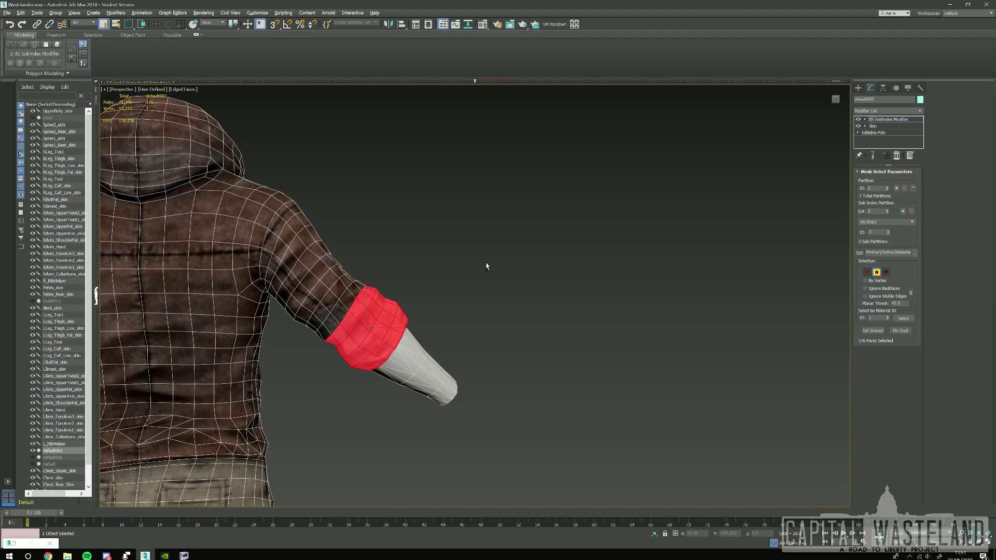
left_click(886, 212)
left_click(886, 209)
scroll(586, 262, "down", 5)
middle_click_drag(533, 269, 459, 205, "alt")
scroll(537, 246, "up", 5)
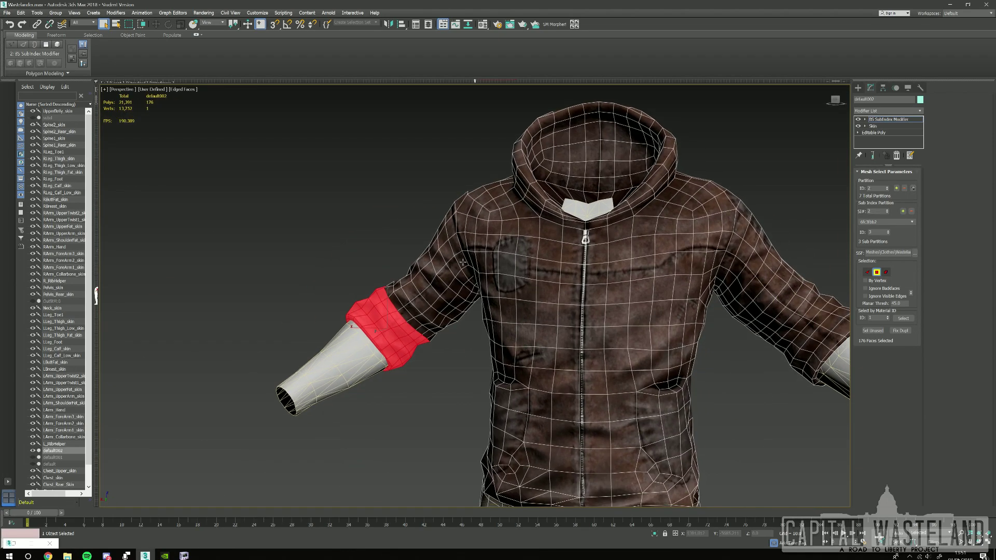
Switch the hooded outfit to partition 4, enable polygon selection and clear the faces of sub index partition 0.
left_click(887, 187)
left_click(886, 186)
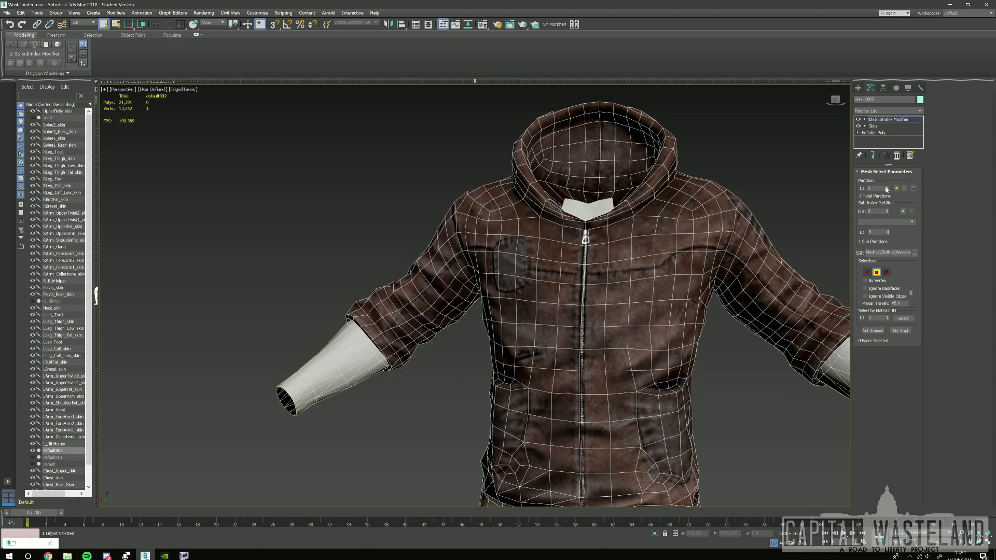
left_click(887, 187)
middle_click_drag(783, 188, 606, 175)
scroll(753, 210, "up", 1)
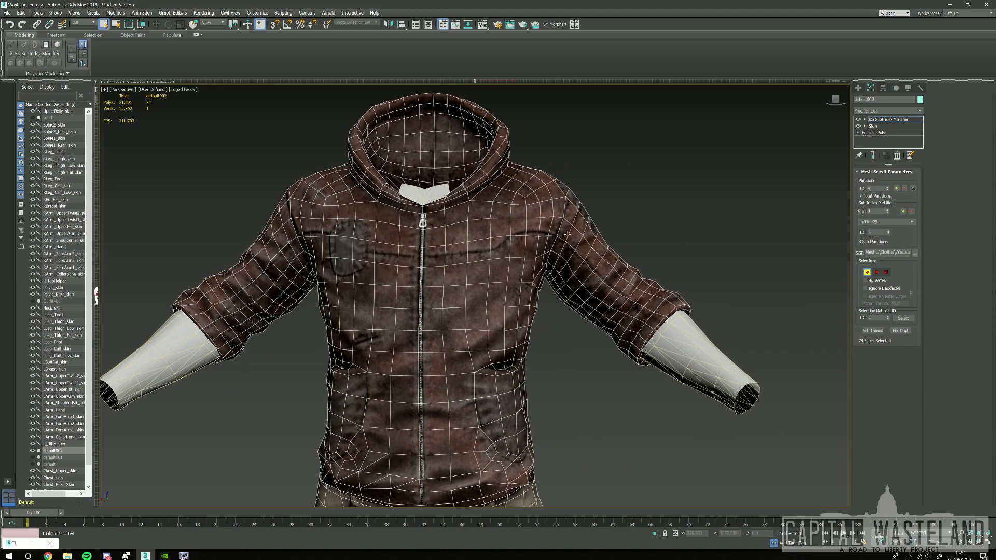
scroll(589, 197, "up", 3)
left_click(587, 211)
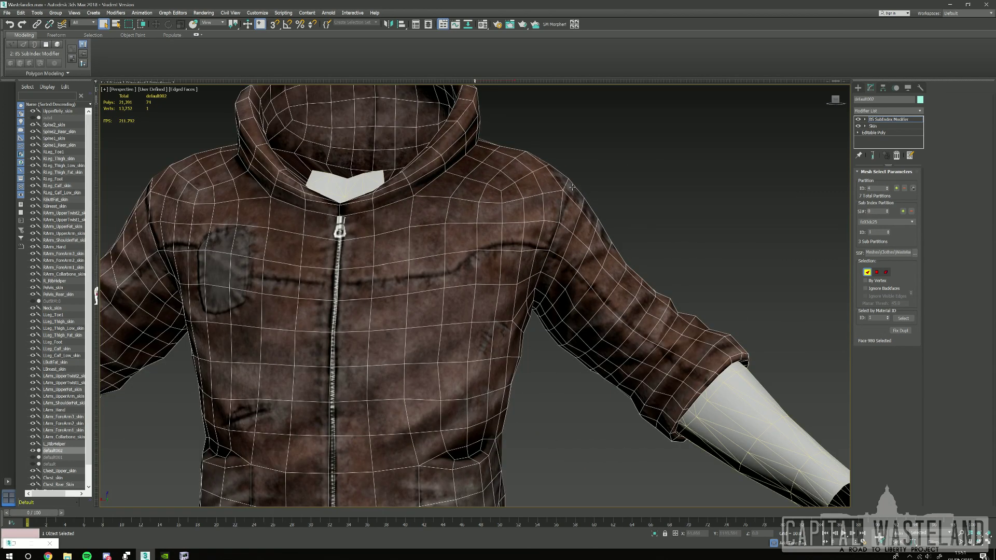
left_click(877, 273)
left_click(612, 199)
Select the ring of faces at the left shoulder seam for sub index partition 0 of partition 4.
mouse_move(586, 229)
left_mouse_down()
mouse_move(554, 257)
mouse_move(537, 319)
left_mouse_up()
middle_click_drag(538, 319, 571, 259, "alt")
left_click_drag(572, 260, 579, 286, "alt")
middle_click_drag(579, 286, 570, 262, "alt")
left_click_drag(570, 262, 548, 200, "ctrl")
scroll(548, 199, "down", 3)
middle_click_drag(548, 199, 604, 192, "alt")
scroll(604, 192, "up", 3)
scroll(780, 224, "down", 3)
middle_click_drag(781, 225, 763, 221, "alt")
scroll(768, 228, "up", 3)
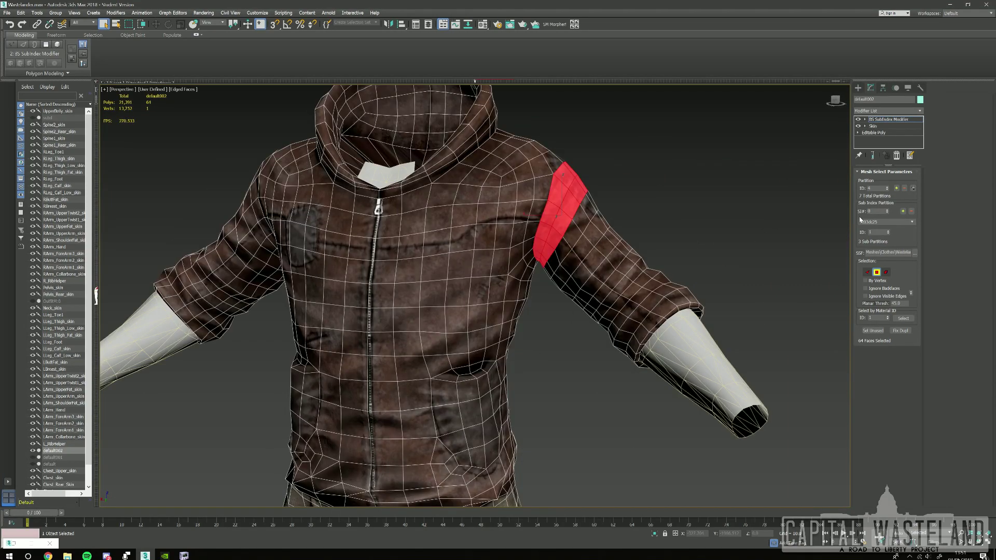
Replace the faces of sub index partition 1 in partition 4 with the band around the left upper sleeve.
left_click(887, 210)
left_click(634, 241)
middle_click_drag(634, 241, 612, 212, "alt")
left_click(641, 264)
left_click_drag(590, 254, 606, 275, "ctrl")
left_click_drag(559, 248, 597, 309, "ctrl")
middle_click_drag(607, 303, 570, 308, "alt")
left_click_drag(566, 303, 573, 312, "ctrl")
middle_click_drag(574, 312, 691, 182, "alt")
Replace the faces of sub index partition 2 in partition 4 with the left sleeve's cuff faces.
left_click(887, 210)
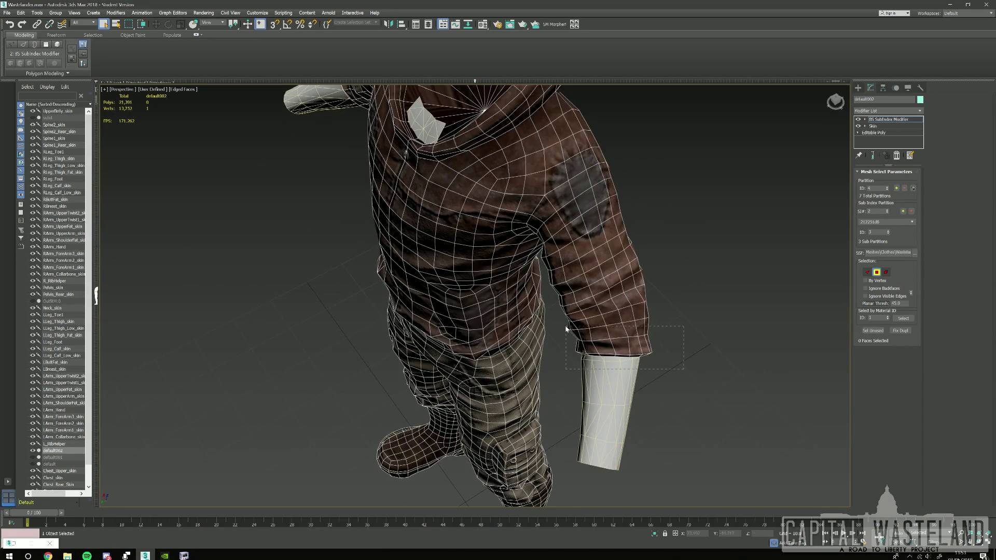
mouse_move(602, 311)
middle_mouse_down("alt")
mouse_move(513, 243)
mouse_move(604, 307)
middle_mouse_up("alt")
left_click_drag(625, 316, 654, 317, "ctrl")
middle_click_drag(655, 318, 750, 318, "alt")
scroll(750, 318, "down", 5)
Switch the hooded outfit to partition 5, enable polygon selection and clear the faces of sub index partition 0.
left_click(887, 190)
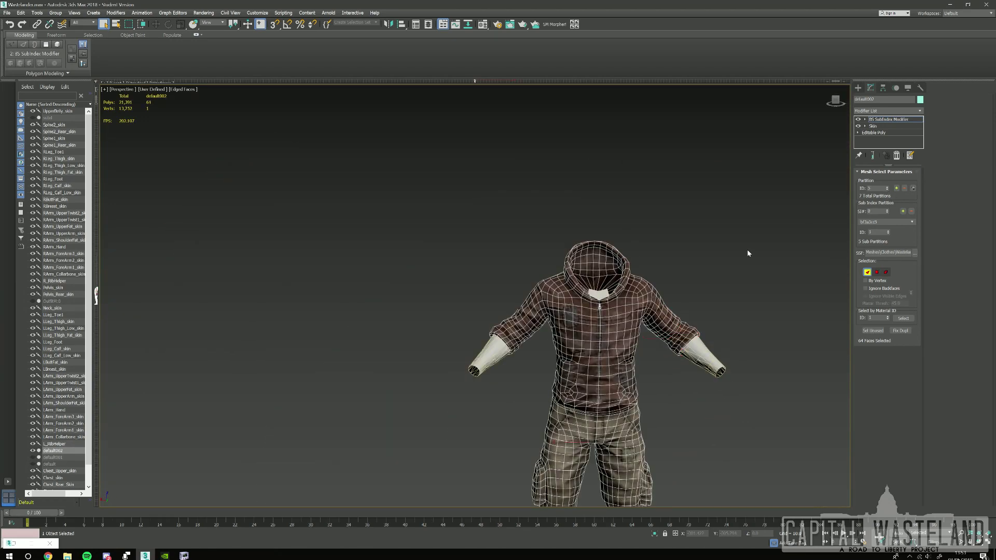
left_click(866, 271)
left_click(876, 272)
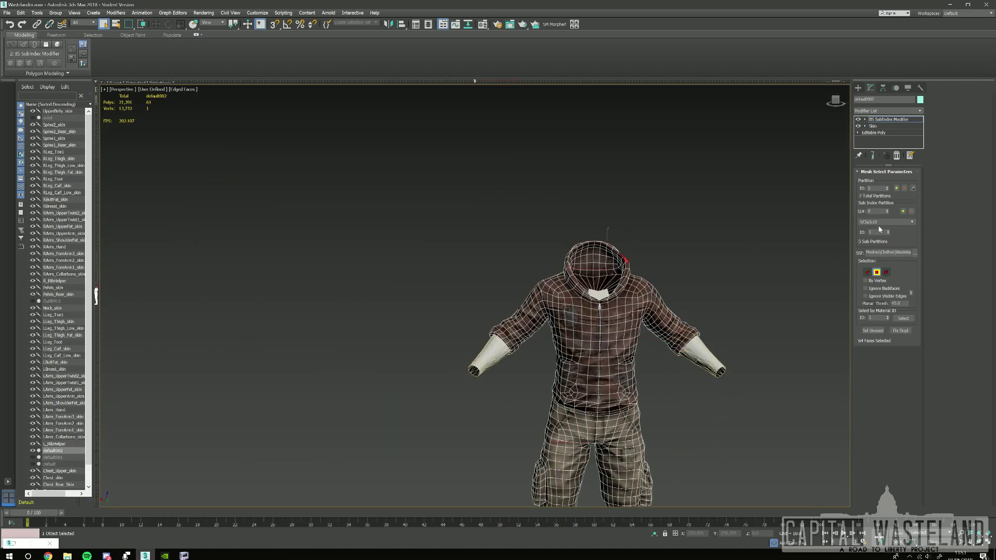
middle_click_drag(566, 477, 566, 270)
scroll(567, 270, "down", 4)
scroll(567, 270, "up", 5)
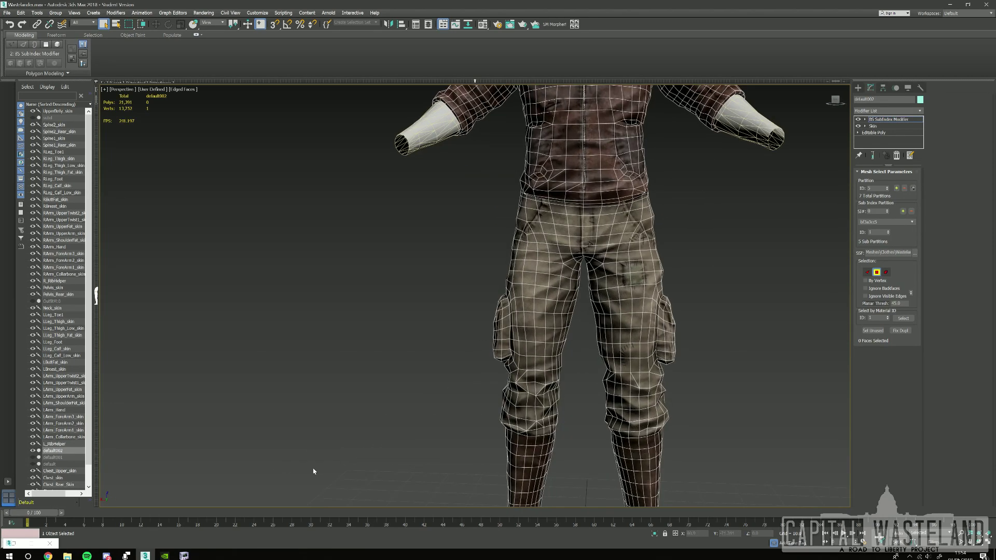
Switch to NifSkope and examine where the hip, thigh, knee, calf and boot segments of OutfitM.nif begin and end.
left_click(141, 518)
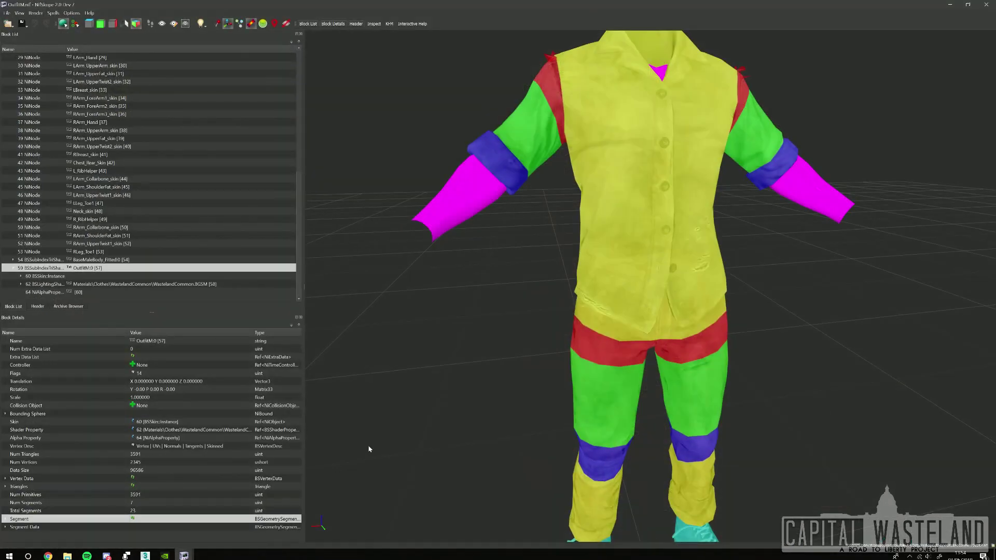
left_click_drag(533, 337, 525, 331)
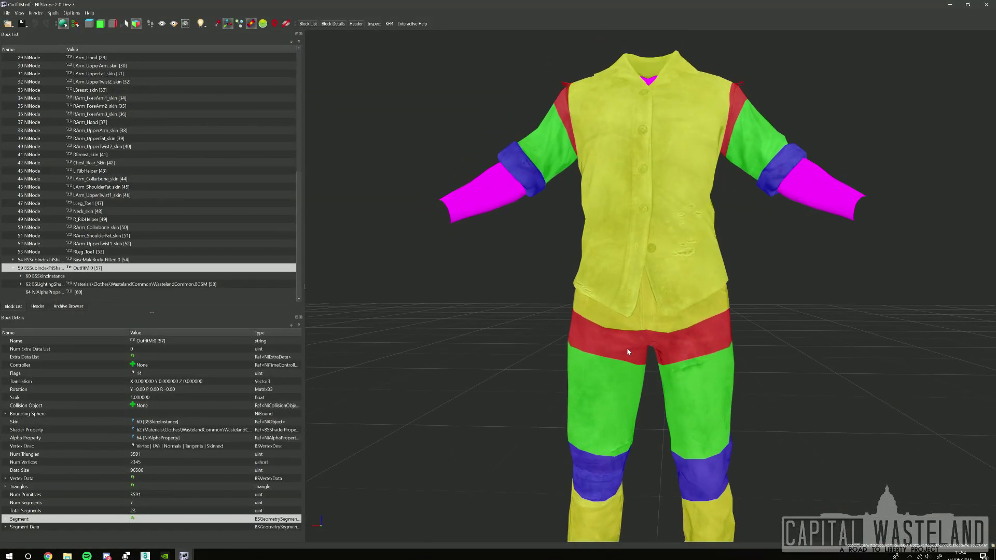
left_click_drag(628, 351, 628, 347)
scroll(647, 333, "down", 3)
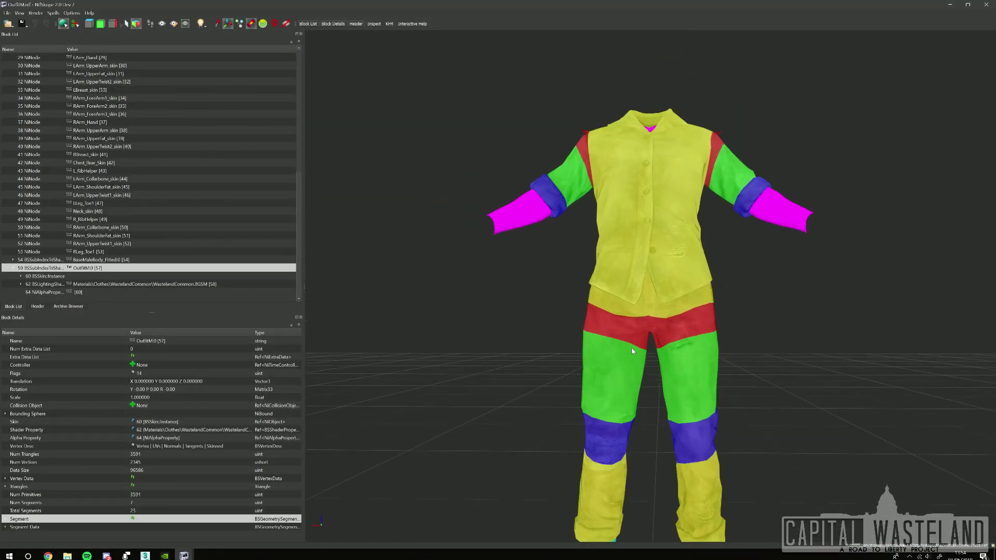
scroll(732, 300, "down", 2)
scroll(647, 323, "down", 3)
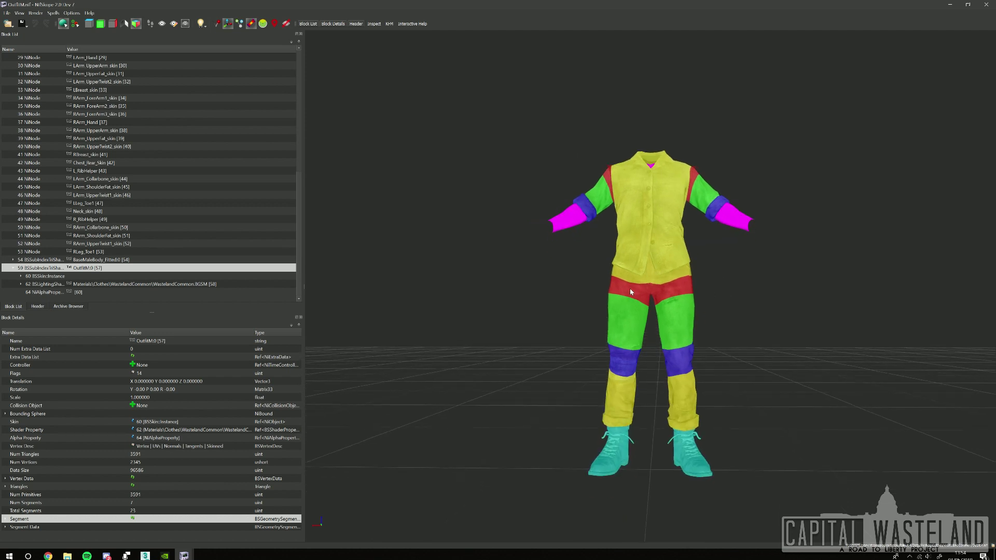
scroll(610, 295, "up", 3)
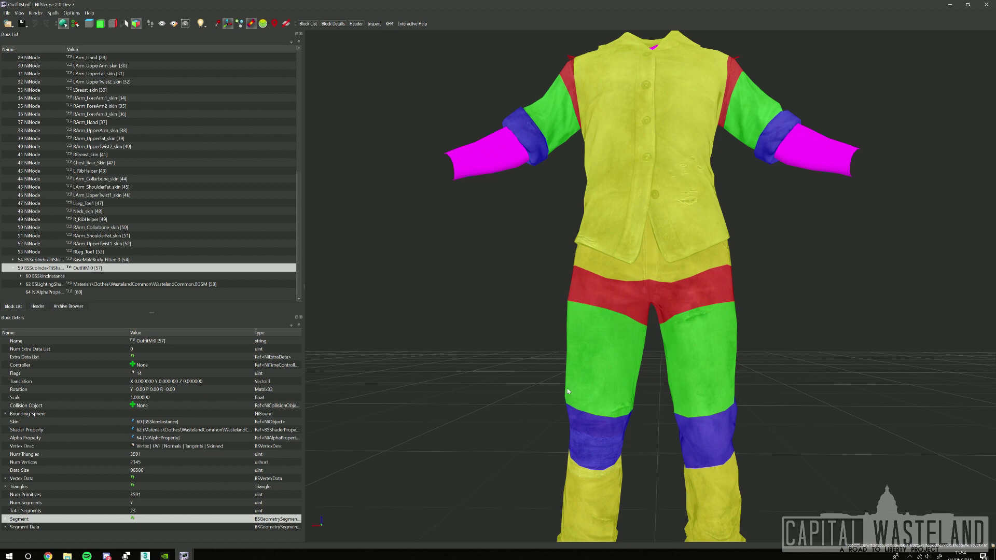
scroll(539, 471, "down", 3)
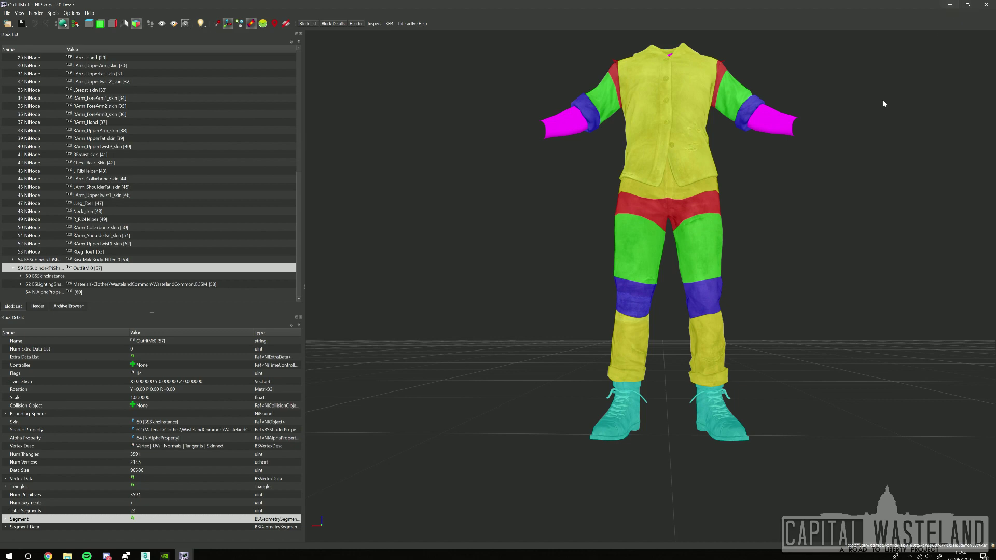
scroll(712, 276, "up", 10)
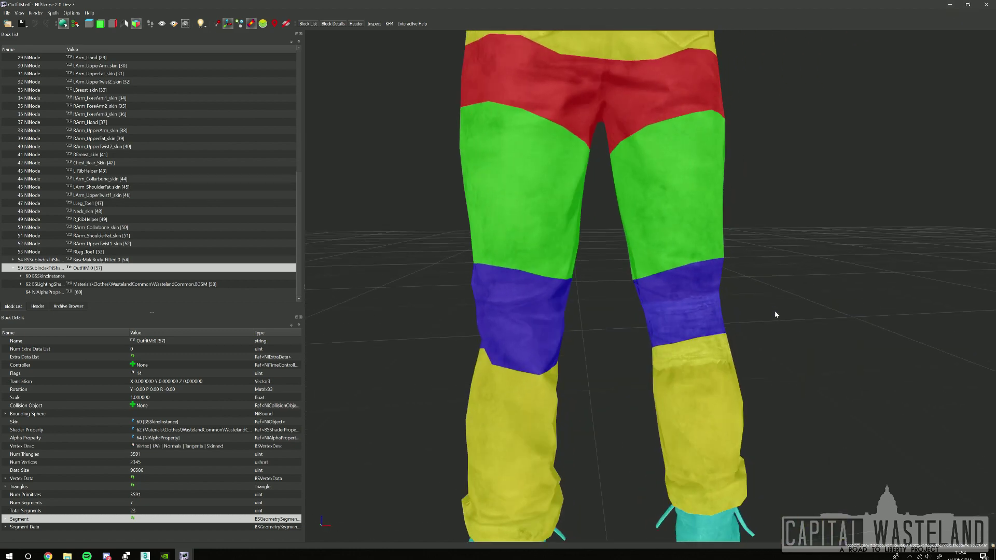
scroll(695, 286, "down", 10)
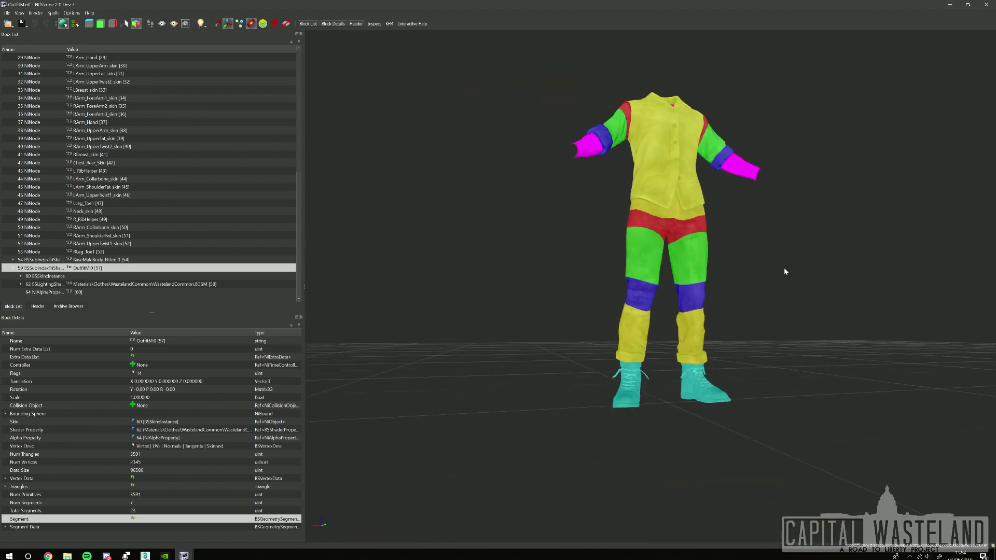
scroll(640, 225, "up", 8)
scroll(645, 285, "down", 2)
scroll(653, 350, "up", 4)
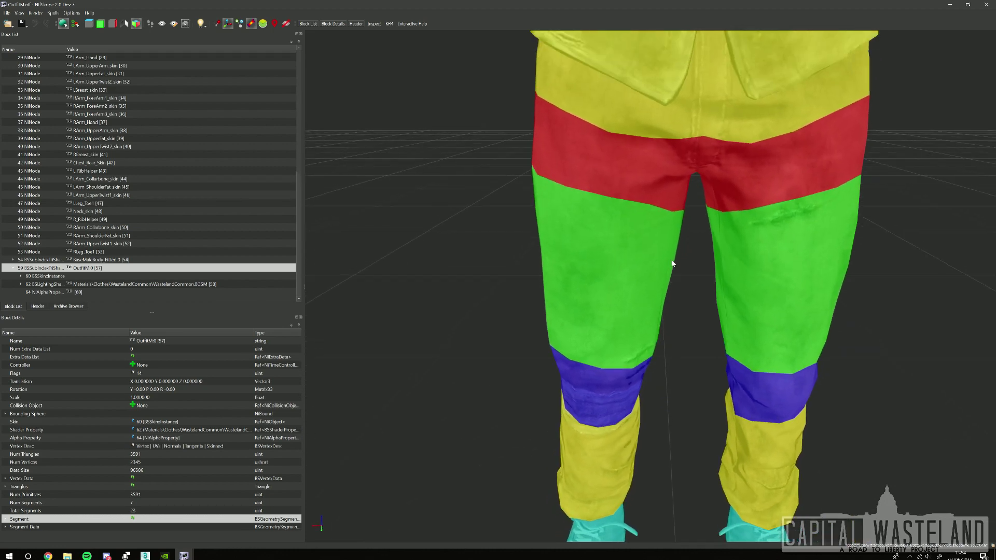
scroll(654, 348, "down", 2)
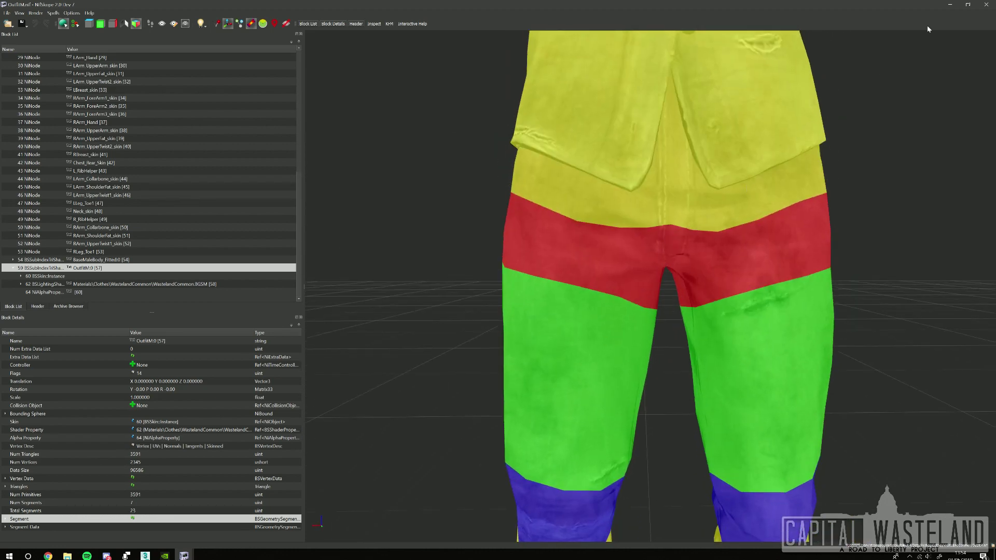
left_click(950, 5)
In 3ds Max, select the ring of faces around the top of the right thigh for sub index partition 0 of partition 5.
scroll(599, 275, "up", 4)
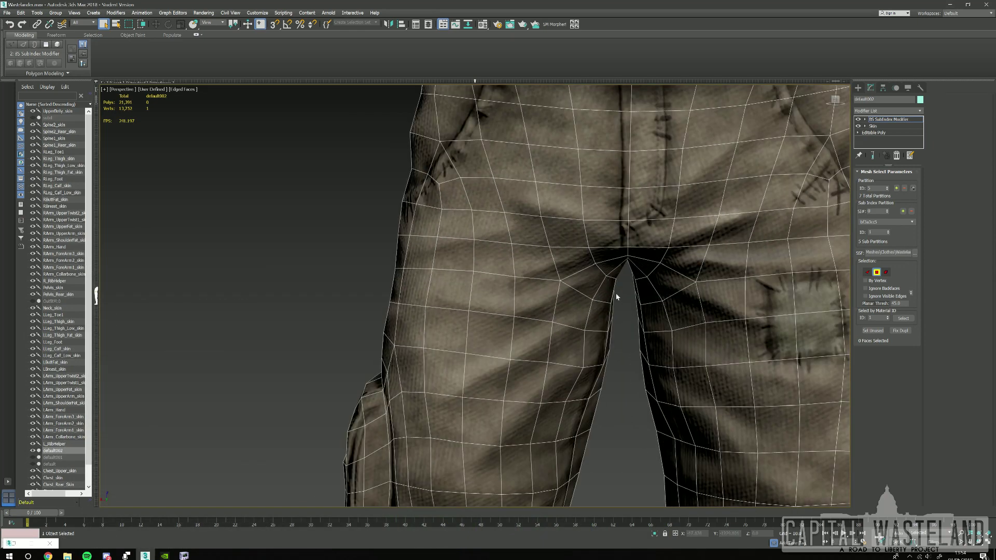
middle_click_drag(614, 292, 618, 288, "alt")
left_click_drag(589, 244, 589, 230)
left_click_drag(371, 212, 620, 311)
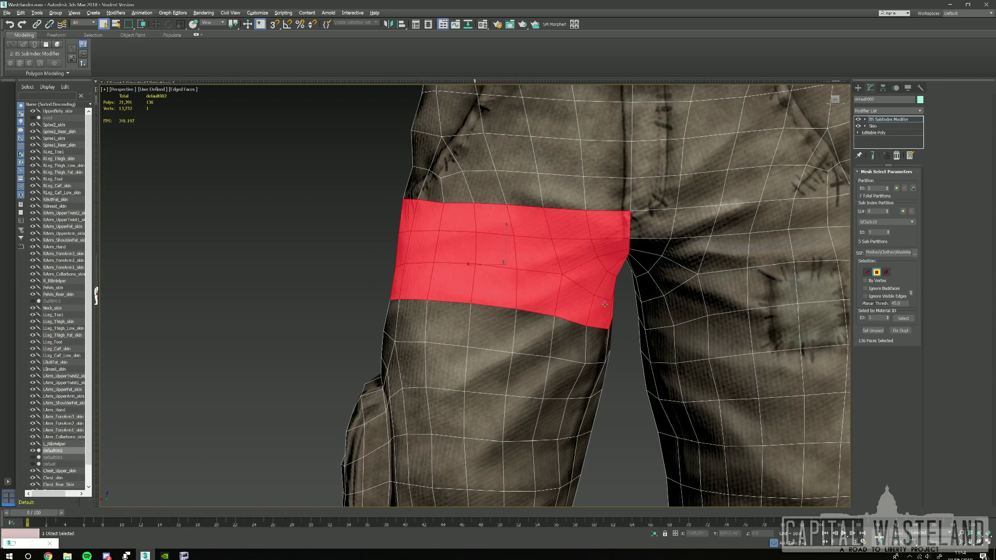
middle_click_drag(625, 333, 621, 349, "alt")
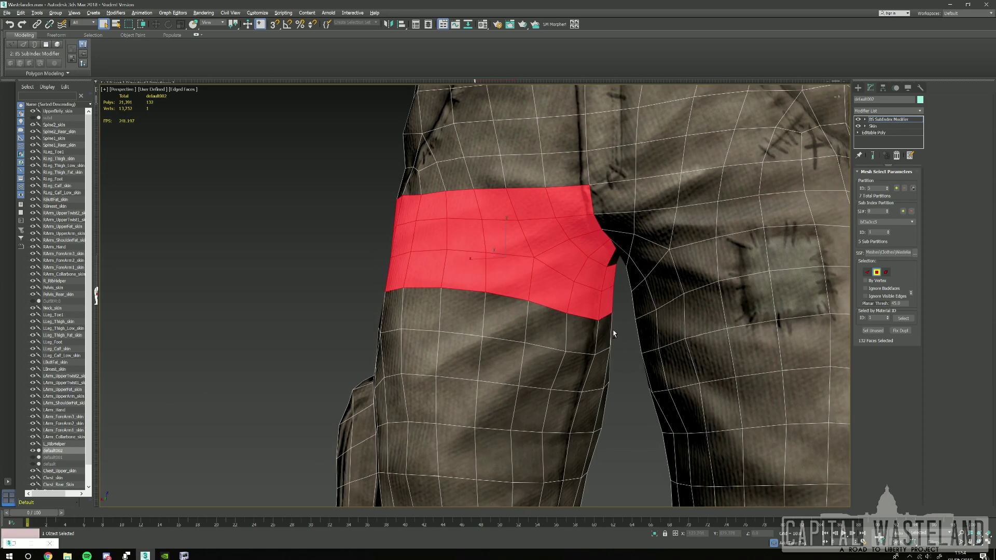
middle_click_drag(617, 260, 437, 235, "alt")
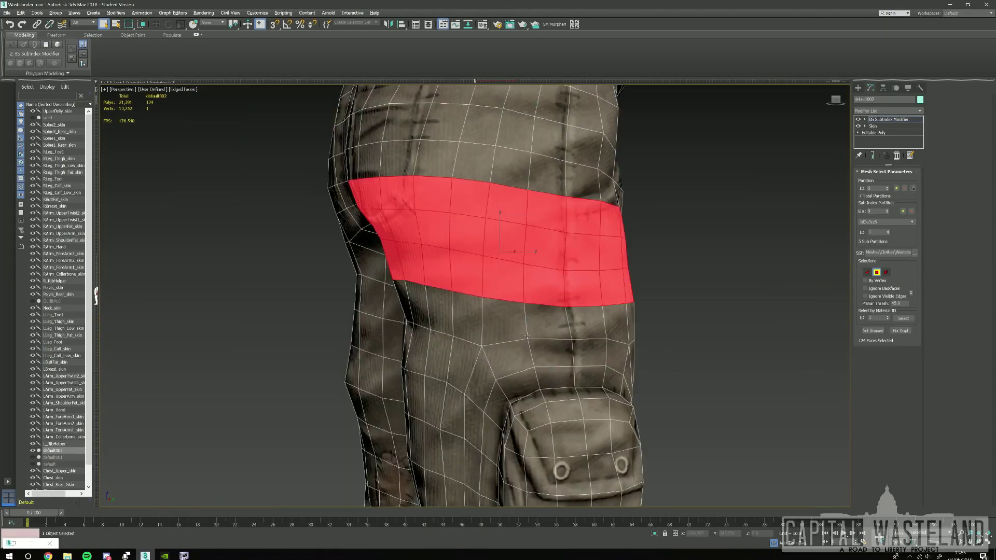
scroll(466, 259, "down", 7)
middle_click_drag(467, 259, 322, 260, "alt")
scroll(467, 259, "up", 3)
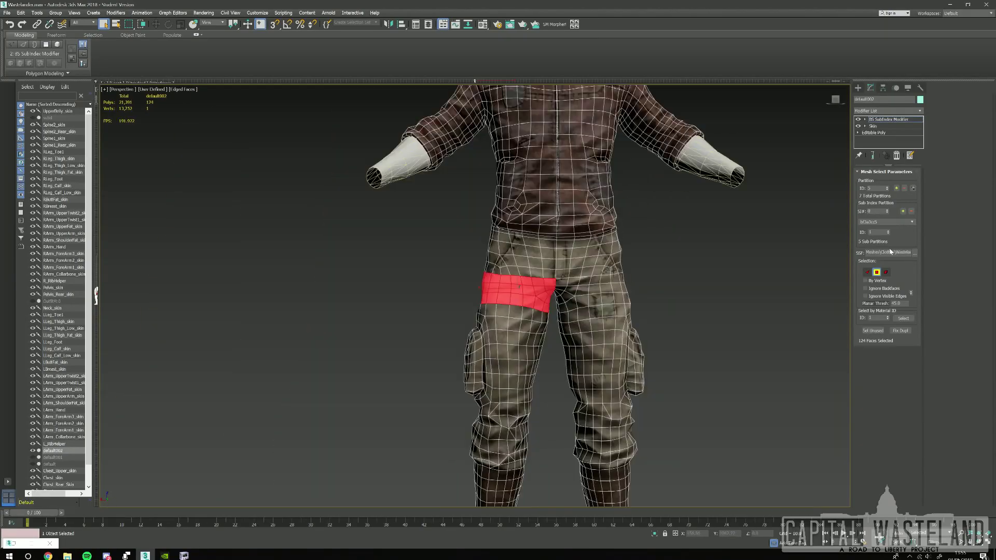
Replace the faces of sub index partition 1 in partition 5 with the right thigh faces down to the lower cargo pocket.
left_click(887, 210)
scroll(495, 337, "up", 4)
middle_click_drag(451, 303, 436, 290)
left_click_drag(436, 290, 516, 381)
middle_click_drag(523, 374, 502, 375, "alt")
left_click_drag(502, 375, 456, 298, "ctrl")
middle_click_drag(456, 299, 657, 292, "alt")
left_click_drag(405, 340, 439, 379, "ctrl")
scroll(436, 290, "down", 4)
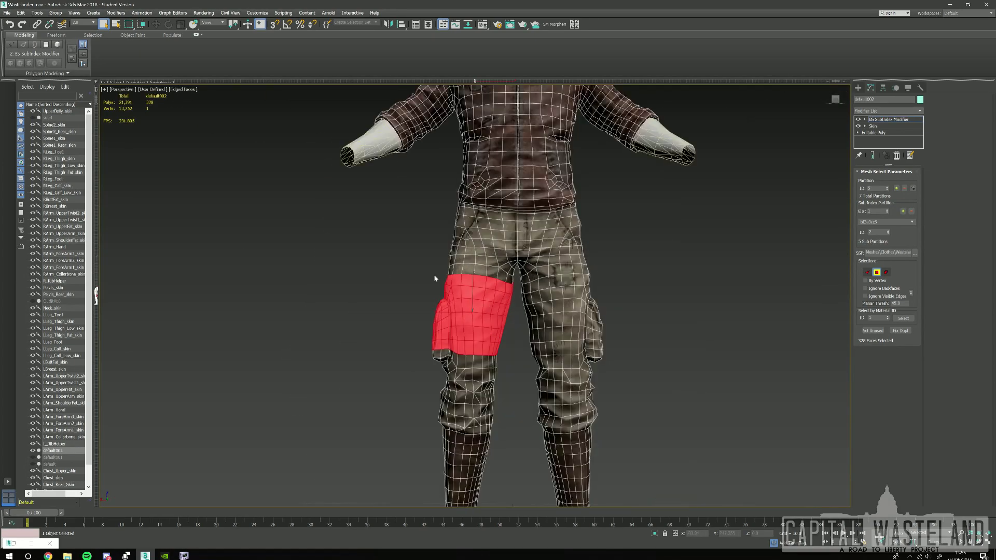
Try to extend the right thigh selection downward over the rest of the cargo pocket.
middle_click_drag(436, 278, 426, 260)
scroll(414, 275, "up", 1)
left_click_drag(382, 303, 502, 341, "ctrl")
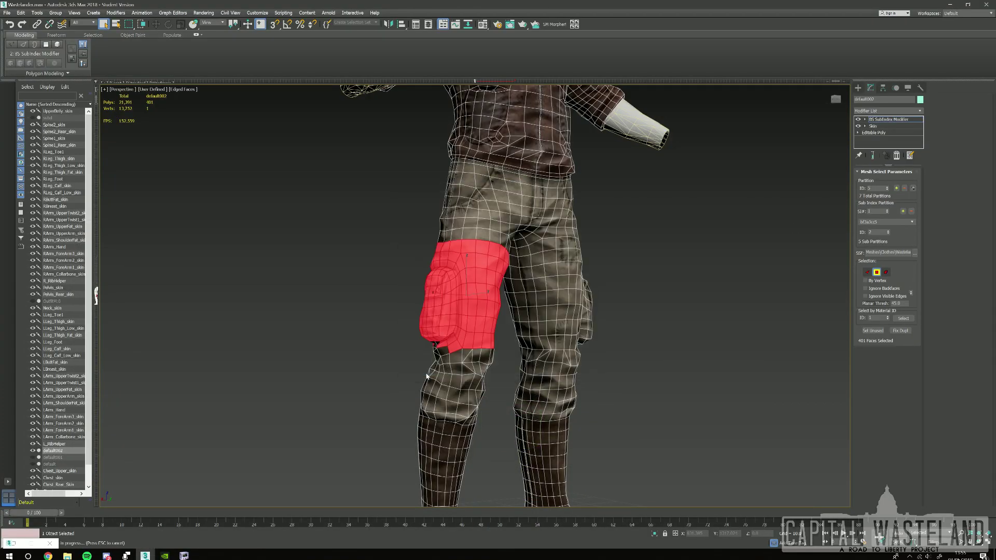
scroll(428, 291, "up", 5)
left_click(428, 281, "ctrl")
middle_click_drag(429, 280, 332, 272, "alt")
left_click_drag(548, 362, 360, 314, "alt")
middle_click_drag(361, 315, 467, 314, "alt")
scroll(496, 315, "down", 3)
left_click_drag(496, 315, 480, 306, "ctrl")
middle_click_drag(480, 306, 317, 309, "alt")
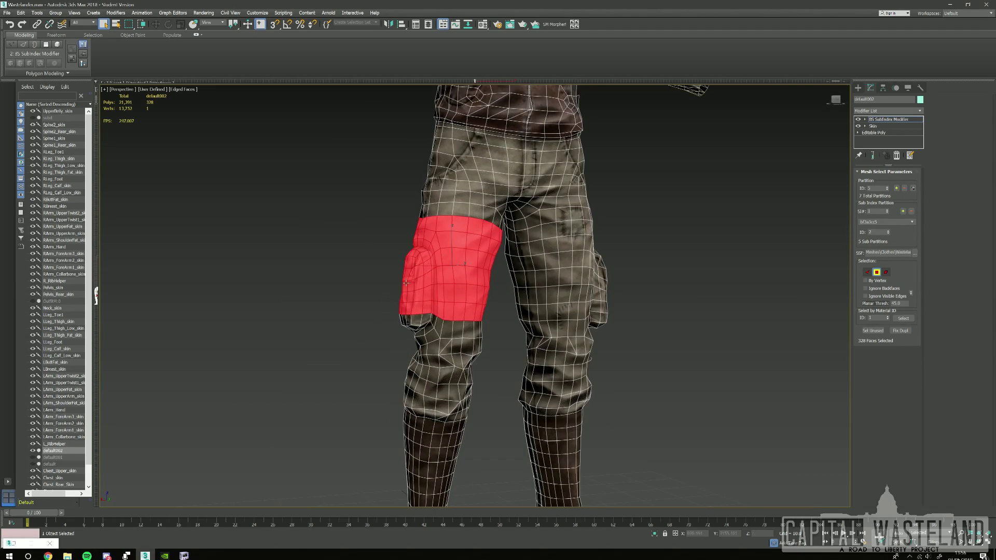
middle_click_drag(486, 319, 486, 299, "alt")
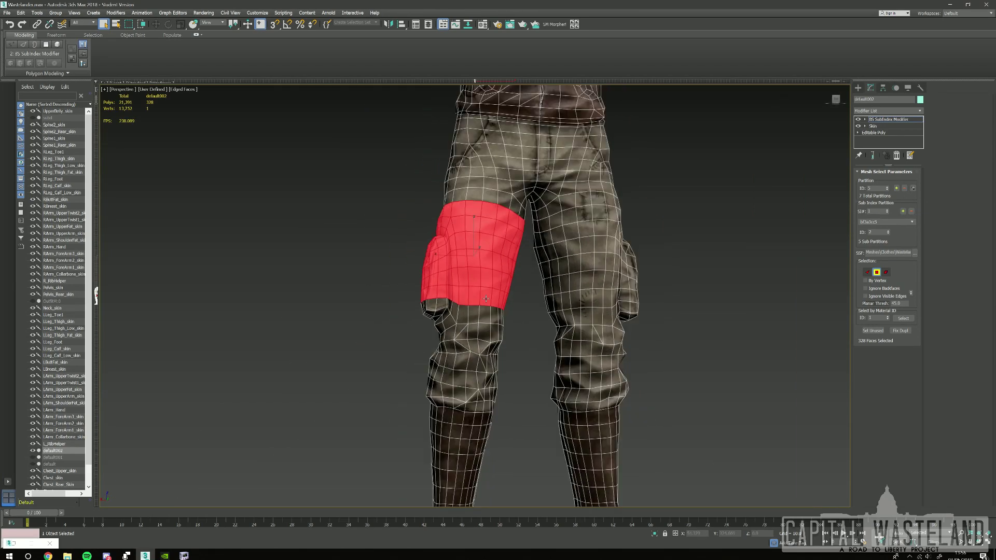
Replace the faces of sub index partition 2 in partition 5 with the band around the right knee and pocket bottom.
left_click(887, 210)
middle_click_drag(415, 311, 409, 320, "alt")
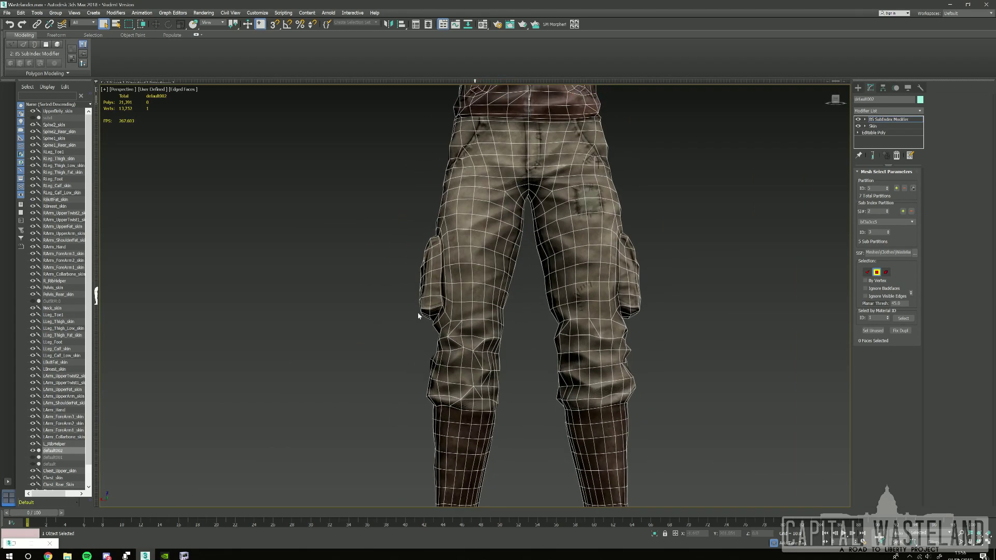
left_click_drag(500, 341, 501, 339)
middle_click_drag(500, 339, 462, 344, "alt")
middle_click_drag(595, 333, 608, 307, "alt")
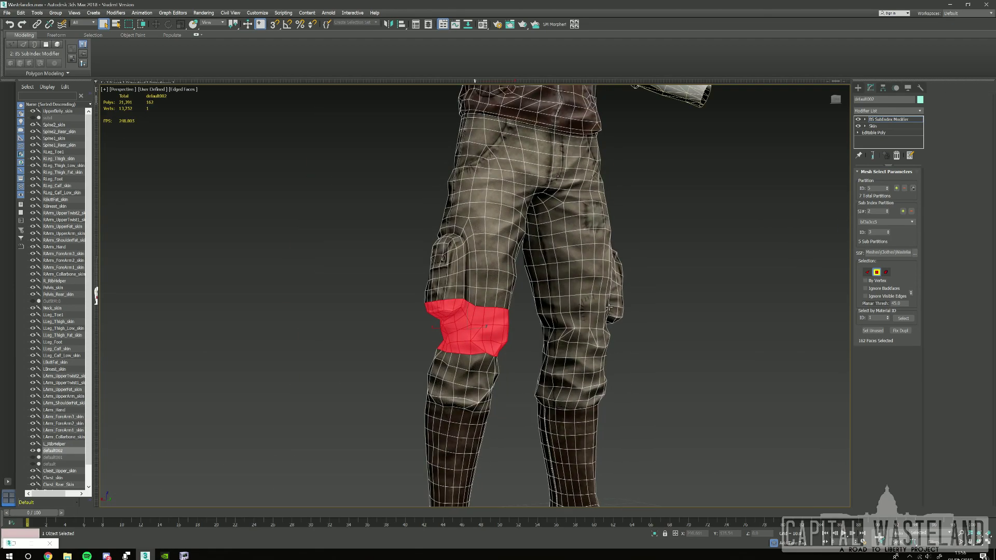
Recheck the outfit's partitions and sub index partitions, comparing the lower leg segments with OutfitM.nif.
left_click_drag(886, 189, 887, 190)
triple_click(887, 187)
left_click(887, 188)
left_click(887, 210)
left_click(886, 210)
middle_click_drag(752, 249, 764, 303, "alt")
scroll(764, 303, "down", 3)
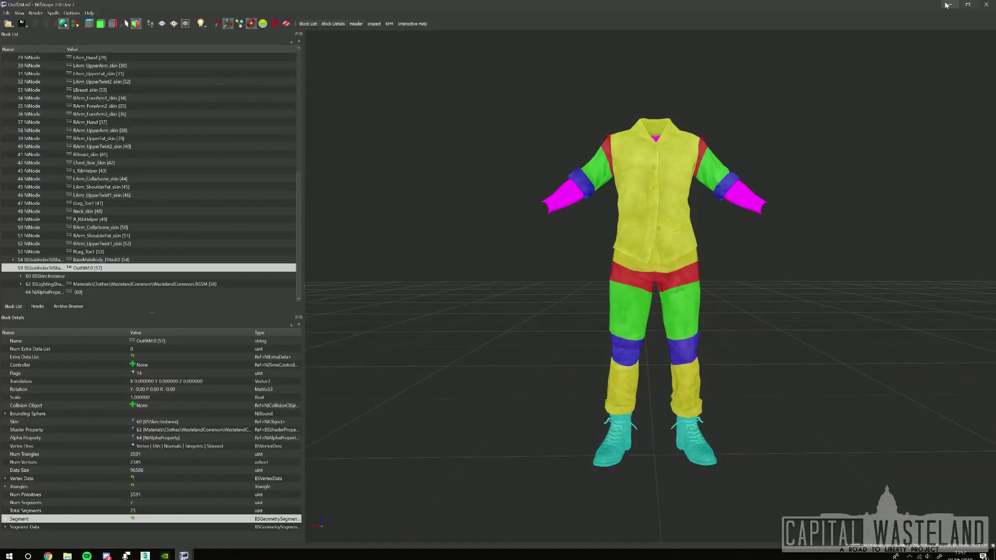
Replace the faces of sub index partition 3 in partition 5 with the right lower leg from below the knee to the boot.
scroll(778, 234, "up", 3)
left_click(887, 210)
middle_click_drag(648, 311, 574, 327, "alt")
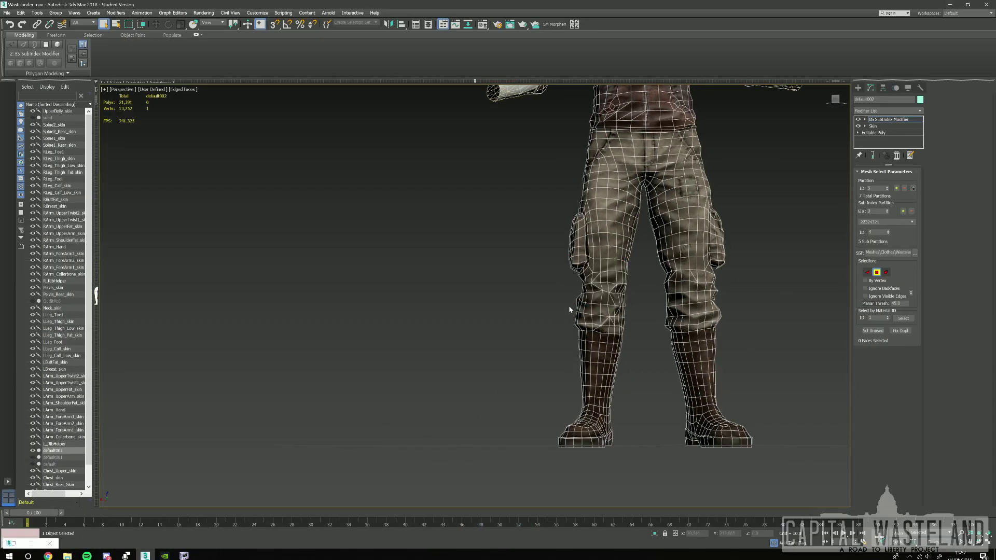
left_click_drag(568, 305, 634, 378)
scroll(629, 282, "up", 8)
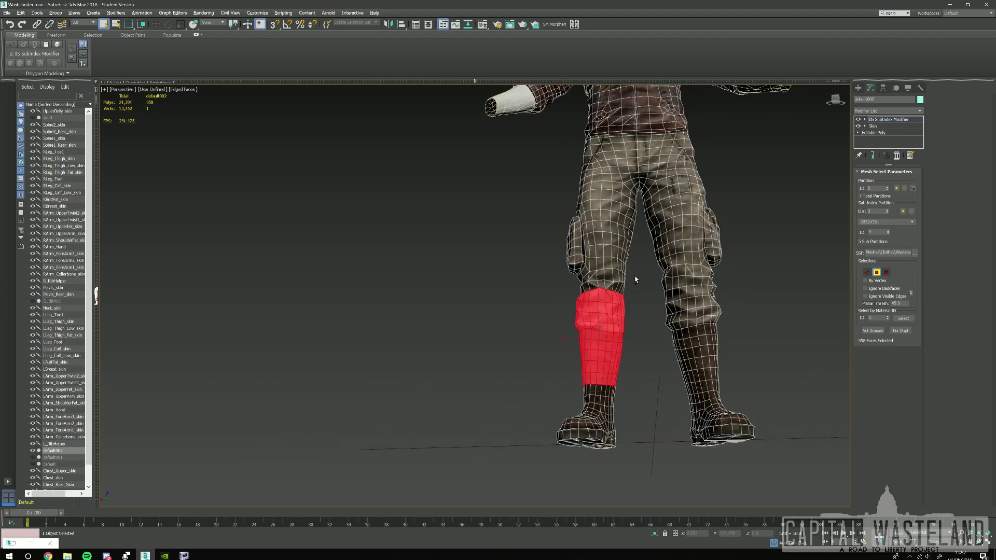
left_click(526, 327)
scroll(525, 328, "down", 10)
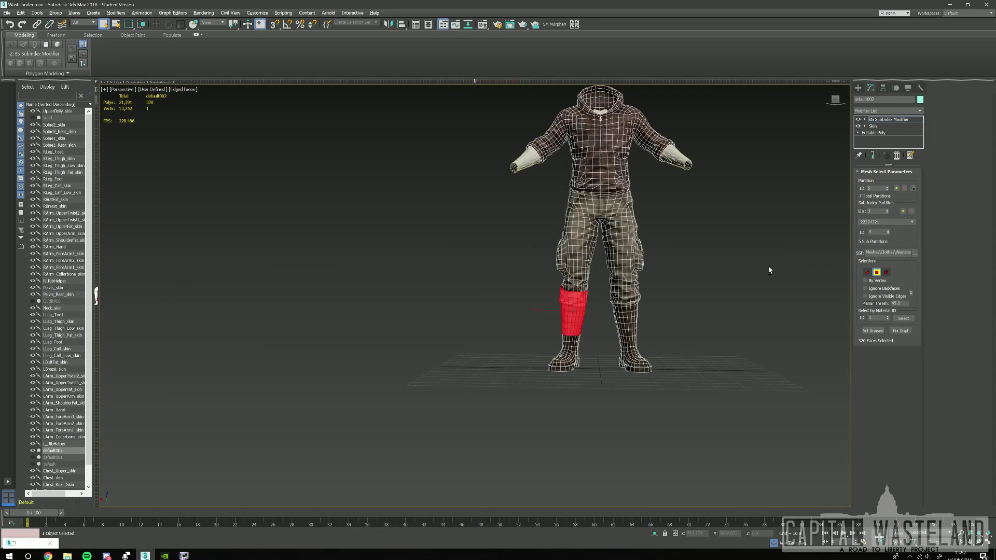
Replace the faces of sub index partition 4 in partition 5 with the right boot's foot and ankle faces.
left_click(886, 210)
left_click(557, 313)
left_click(539, 347)
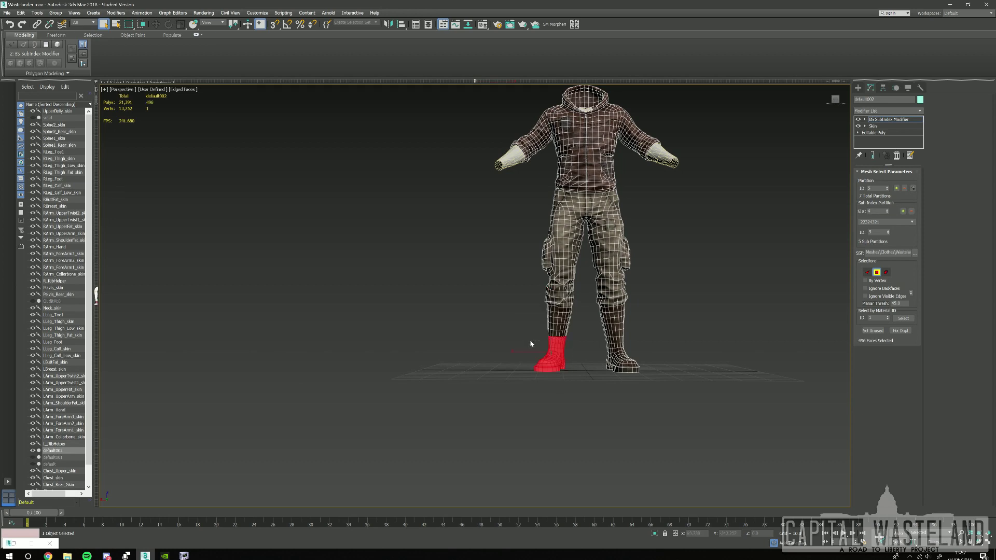
middle_click_drag(533, 344, 587, 354, "alt")
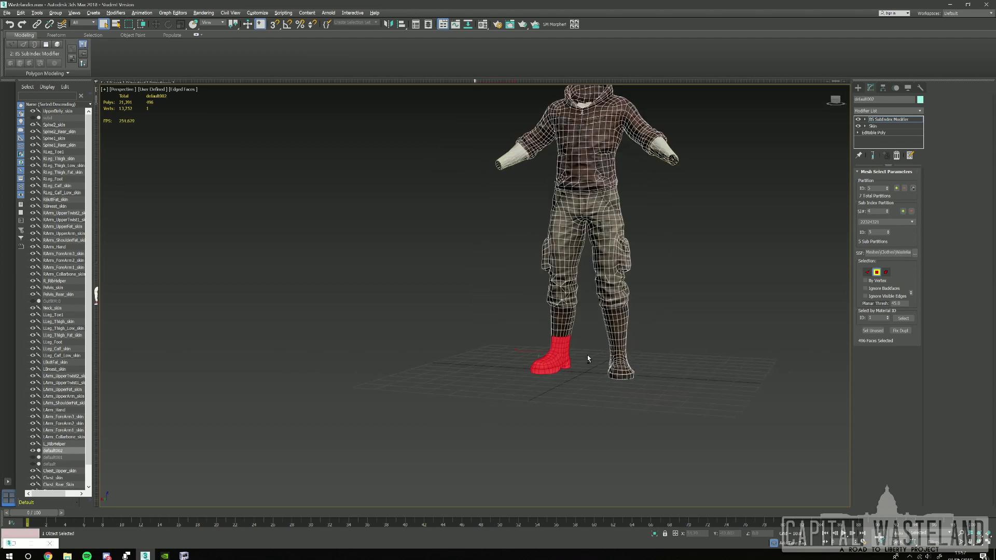
Switch to partition 6, enable polygon selection and clear the faces of sub index partition 0.
left_click(887, 188)
left_click(876, 271)
left_click(767, 249)
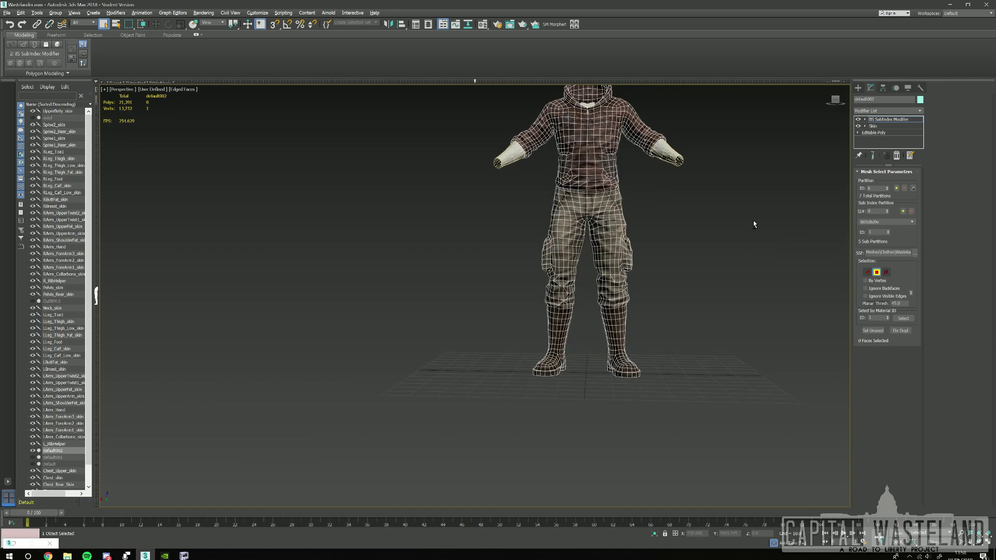
Select the band of faces across the top of the left thigh for sub index partition 0 of partition 6.
scroll(564, 193, "up", 6)
scroll(550, 184, "up", 2)
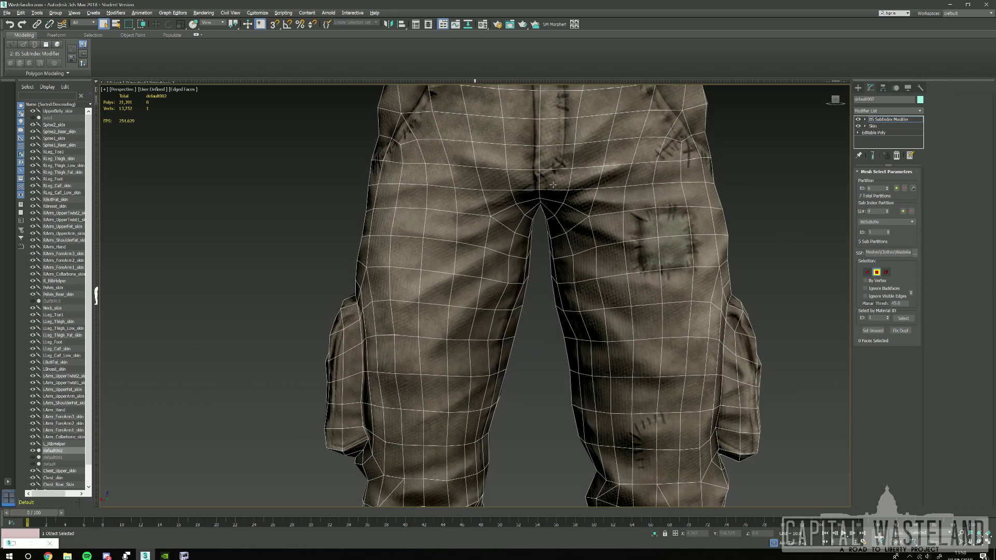
left_click(551, 182)
left_click_drag(712, 237, 732, 228)
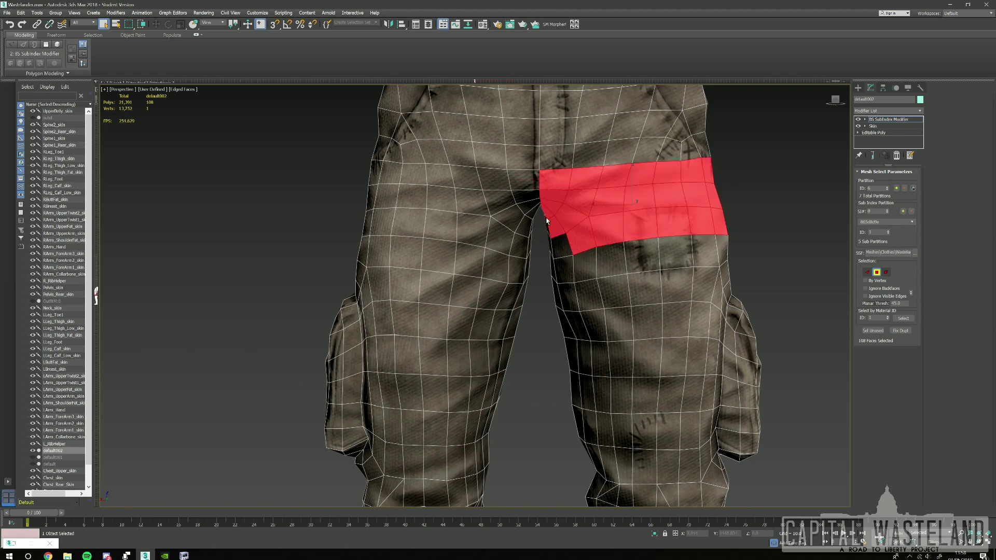
left_click_drag(567, 246, 568, 245, "ctrl")
Remove the stray faces below the band on the left thigh's inner and rear side from sub index partition 0.
middle_click_drag(568, 246, 674, 241, "alt")
left_click(708, 258, "alt")
left_click(693, 252, "alt")
left_click(634, 243, "alt")
left_click(607, 244, "alt")
left_click(667, 249, "alt")
Add the missing upper faces around the back of the left thigh to sub index partition 0 of partition 6.
left_click(581, 164, "ctrl")
left_click(618, 156, "ctrl")
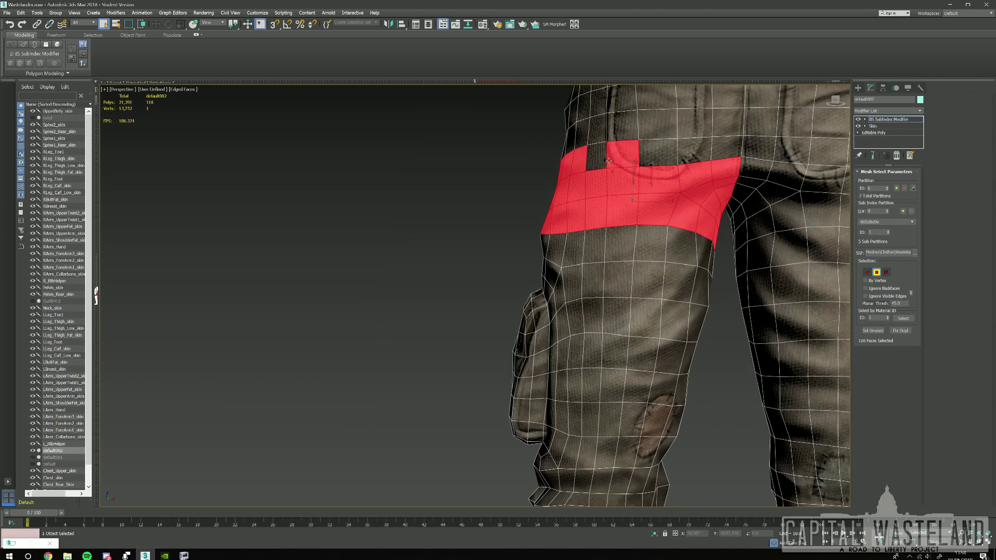
left_click(597, 157, "ctrl")
left_click(656, 152, "ctrl")
left_click(695, 151, "ctrl")
left_click(729, 151, "ctrl")
middle_click_drag(730, 151, 763, 180, "alt")
scroll(726, 178, "down", 6)
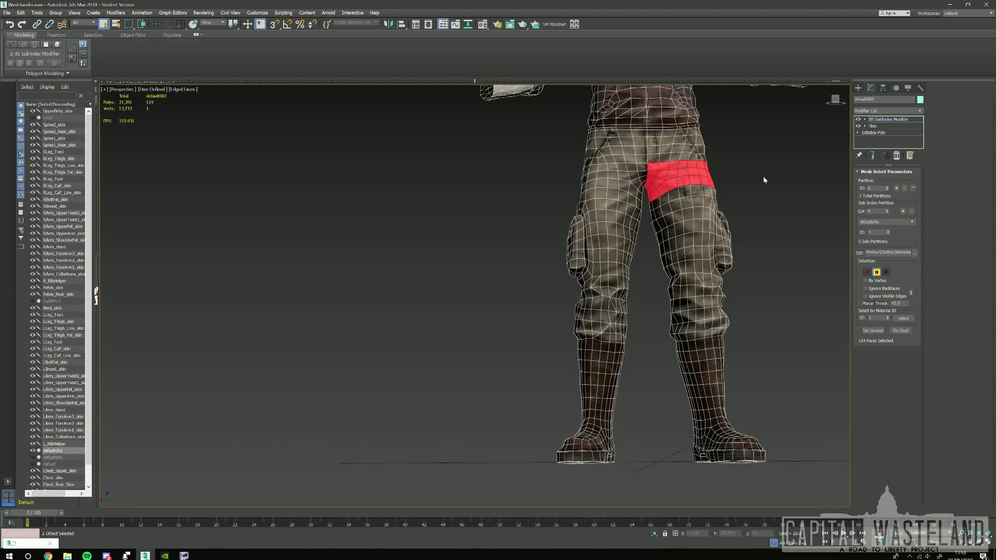
Replace the faces of sub index partition 1 in partition 6 with the left mid-thigh and the upper part of its cargo pocket.
left_click(887, 210)
mouse_move(759, 205)
middle_mouse_down("alt")
mouse_move(764, 213)
mouse_move(752, 210)
middle_mouse_up("alt")
left_click(752, 210)
scroll(726, 202, "up", 5)
scroll(659, 215, "down", 4)
left_click_drag(538, 236, 714, 307)
middle_click_drag(679, 223, 652, 249, "alt")
scroll(652, 249, "down", 4)
scroll(652, 249, "up", 3)
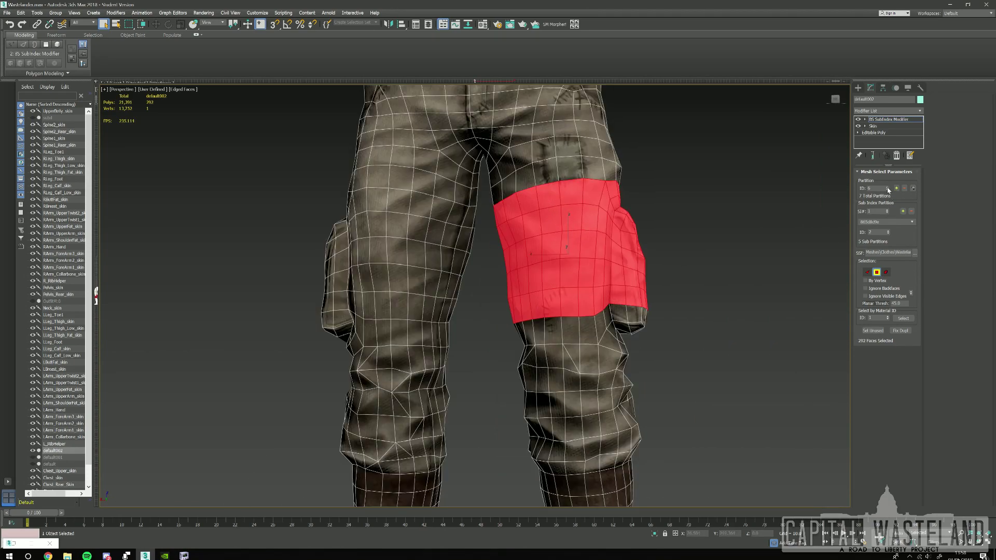
Replace the faces of sub index partition 2 in partition 6 with the left knee area below the mid-thigh section.
left_click(887, 210)
middle_click_drag(643, 332, 660, 280)
left_click_drag(520, 277, 660, 350)
middle_click_drag(630, 264, 695, 295, "alt")
scroll(698, 272, "down", 4)
Assign the left lower leg below the knee to sub index partition 3 of partition 6 and the left boot's foot and ankle to partition 4.
left_click(887, 210)
left_click(887, 210)
scroll(719, 266, "up", 4)
left_click(886, 213)
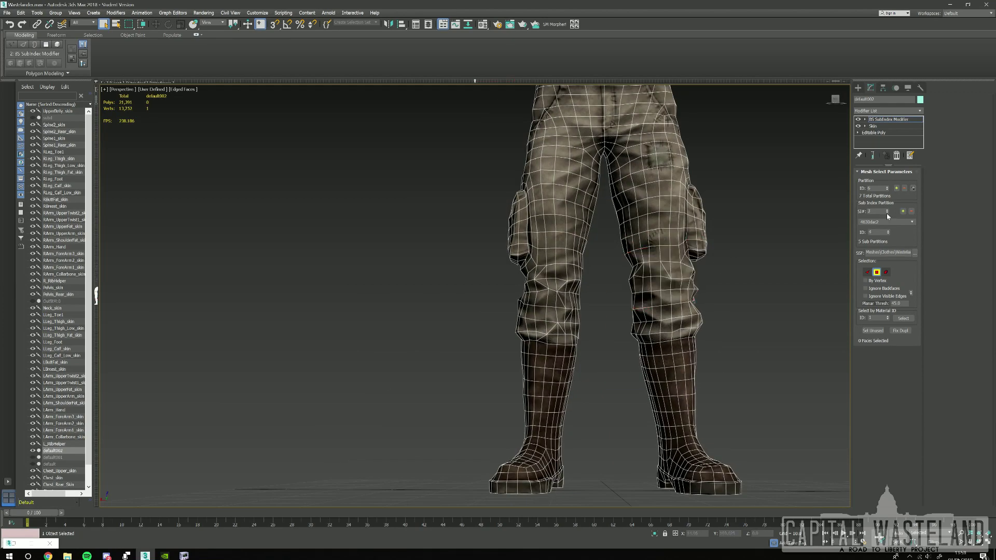
scroll(727, 327, "down", 4)
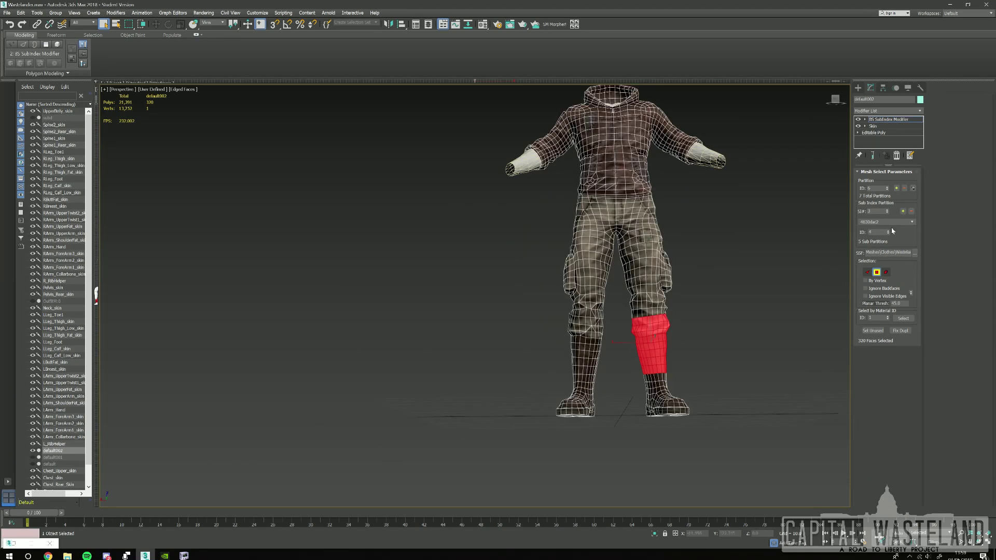
left_click(886, 211)
left_click_drag(727, 445, 625, 372)
Compare the right and left leg face selections by checking the sub index partitions of partitions 5 and 6 against each other.
left_click(887, 189)
left_click(886, 210)
left_click(887, 210)
left_click(887, 210)
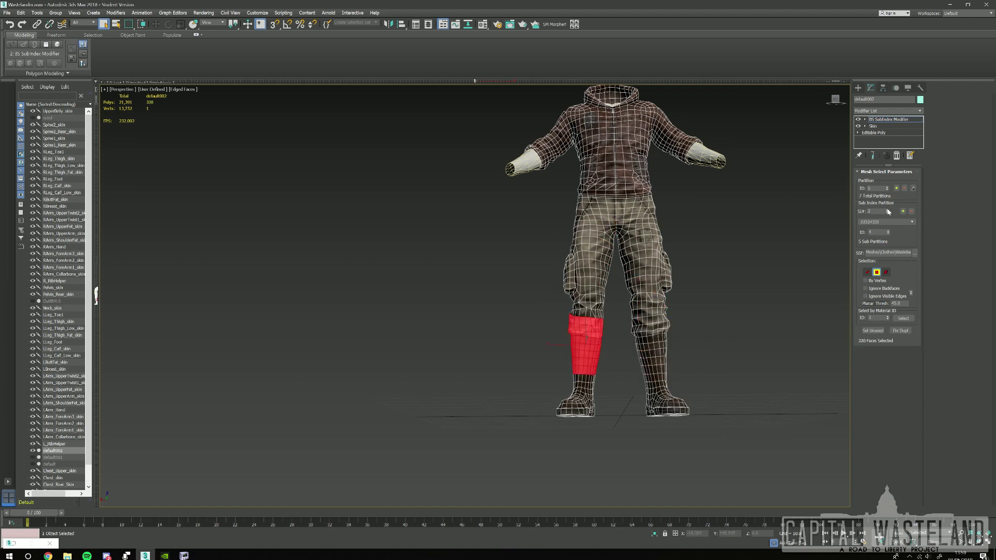
left_click(887, 188)
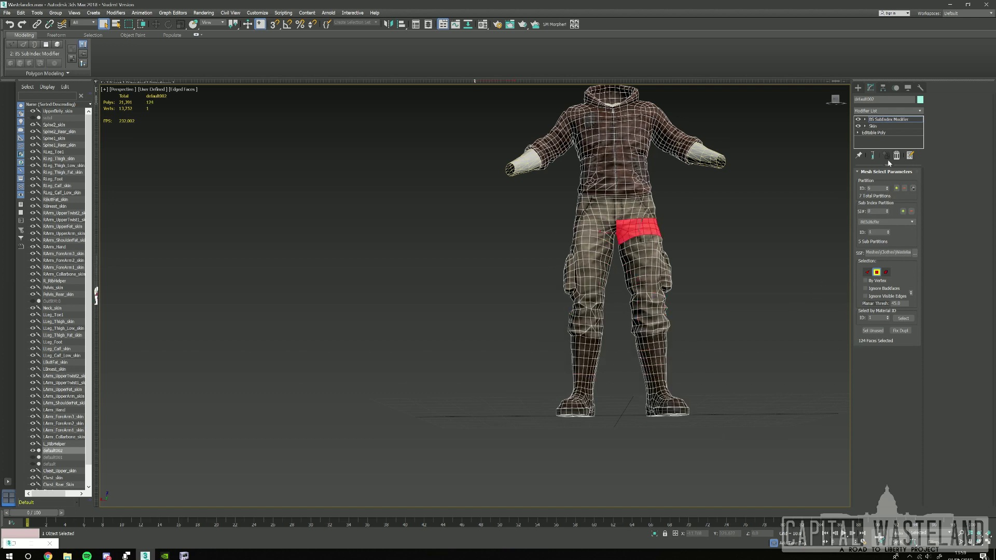
left_click(888, 210)
middle_click_drag(705, 338, 711, 349, "alt")
left_click(888, 189)
left_click(887, 210)
left_click(886, 210)
left_click(886, 210)
left_click(887, 187)
left_click(887, 210)
left_click(887, 210)
left_click(887, 210)
Examine the whole outfit and check the face selections of the partitions numbered below 6.
middle_click_drag(721, 290, 803, 240, "alt")
scroll(780, 296, "down", 5)
scroll(802, 240, "down", 5)
scroll(802, 228, "up", 8)
scroll(803, 207, "up", 4)
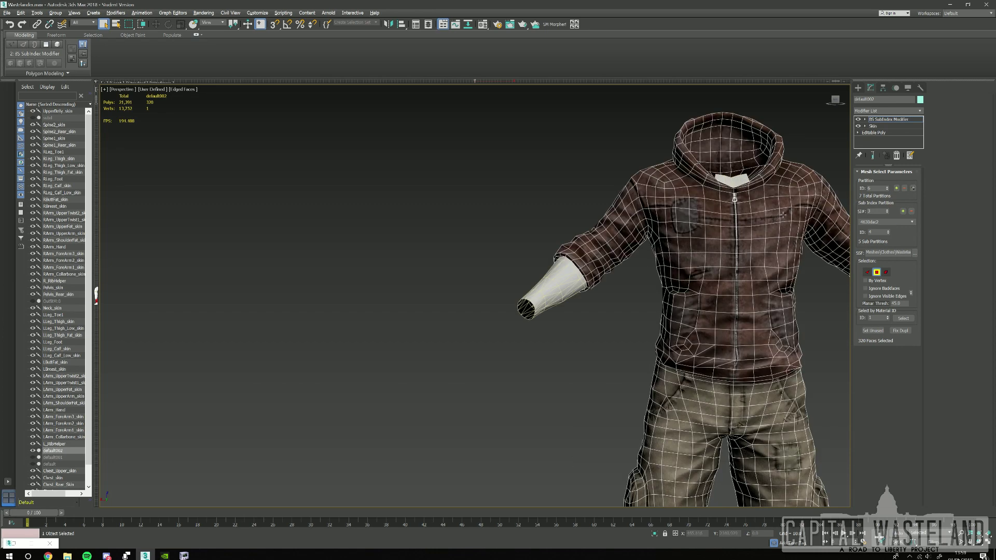
left_click(887, 189)
left_click(887, 189)
left_click(887, 190)
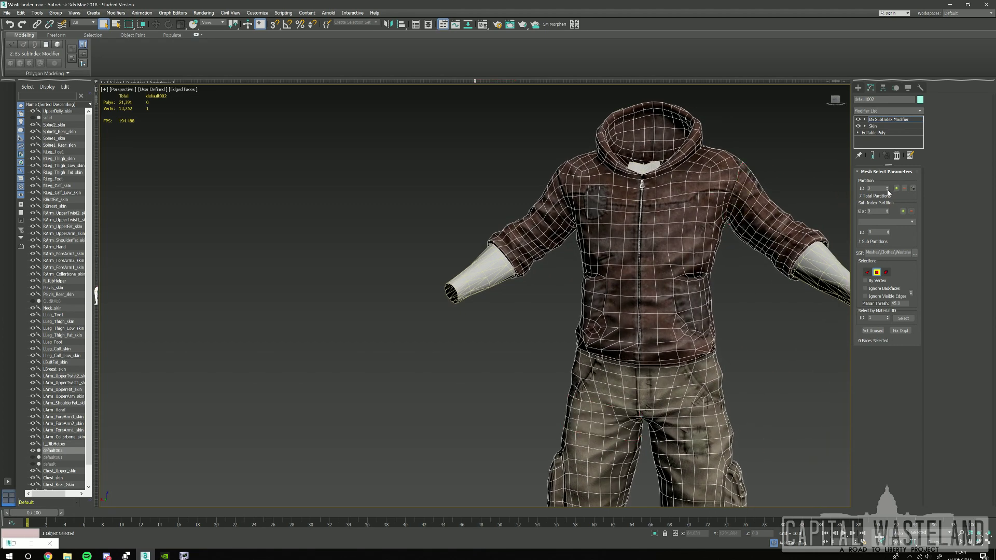
scroll(800, 192, "down", 6)
scroll(813, 176, "up", 3)
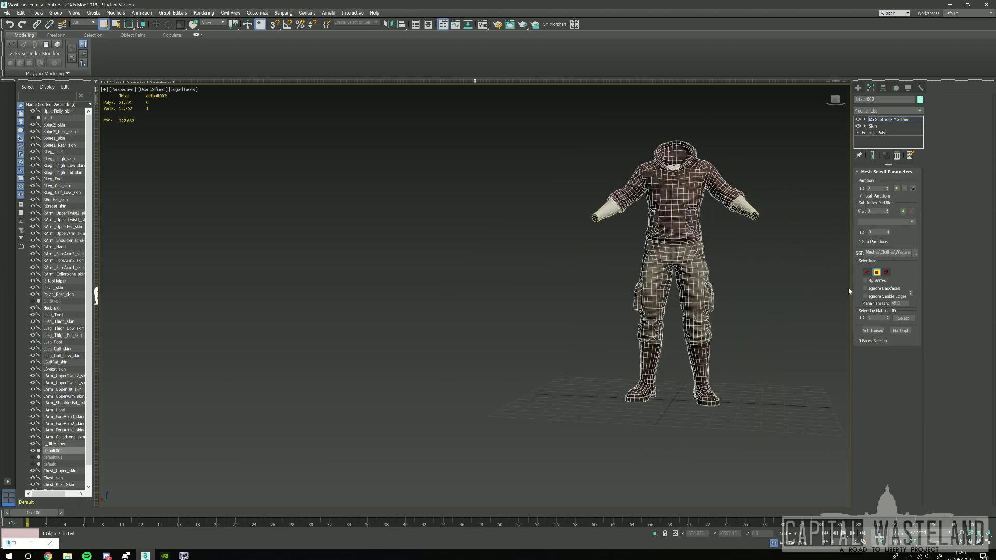
Select the unused faces for partition 2 and inspect the selection around the thighs for stray faces.
left_click(872, 331)
middle_click_drag(771, 300, 652, 291, "alt")
scroll(687, 272, "up", 5)
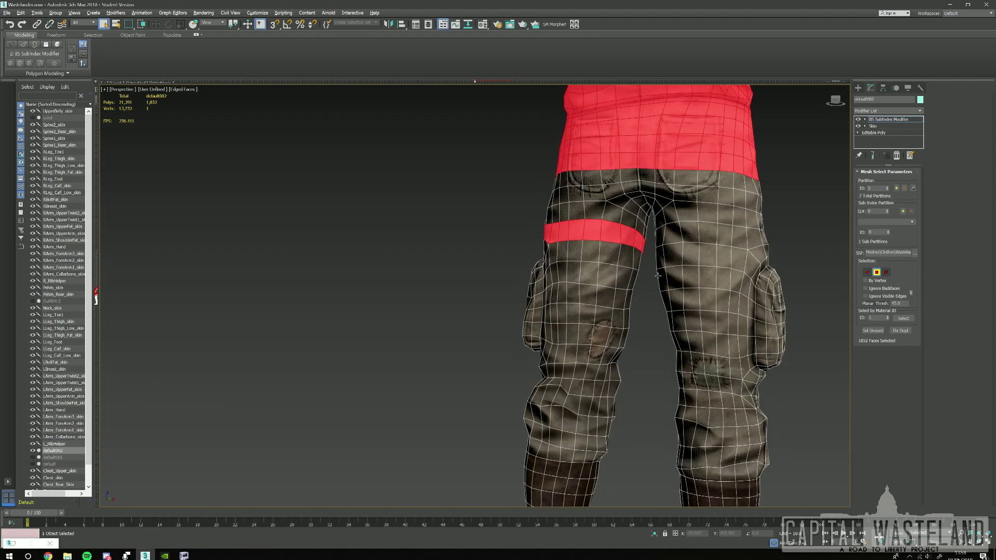
scroll(663, 242, "down", 5)
middle_click_drag(664, 241, 709, 250, "alt")
scroll(622, 239, "up", 6)
middle_click_drag(709, 250, 669, 251)
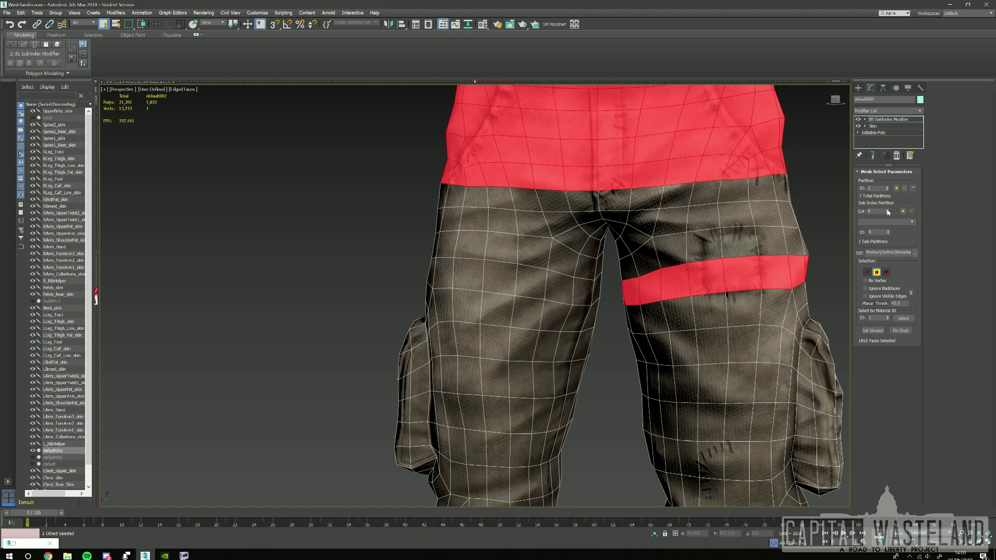
In partition 6, sub-index 1, add the missing band of faces across the upper thigh, leaving out the faces above it.
left_click(888, 187)
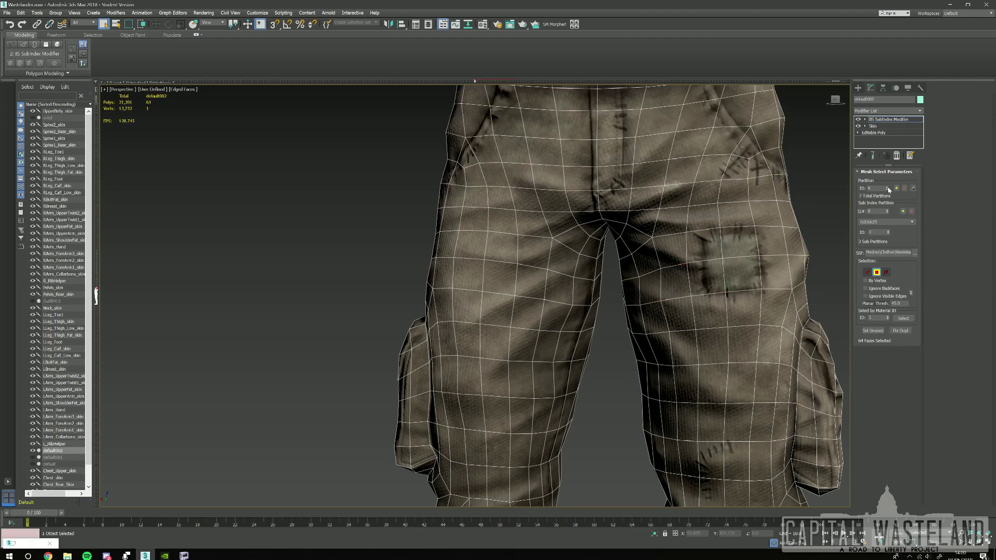
left_click(887, 187)
left_click(887, 210)
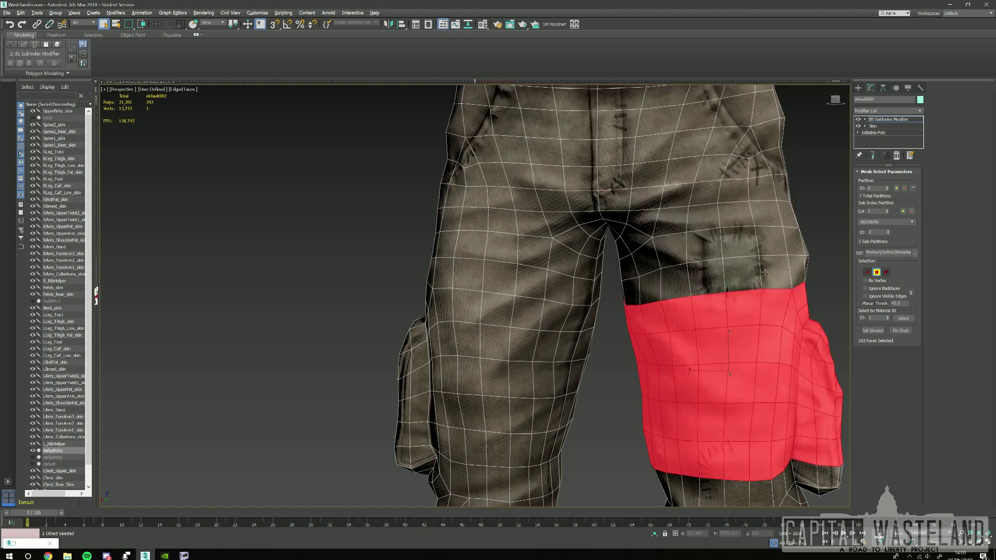
left_click_drag(823, 287, 750, 278)
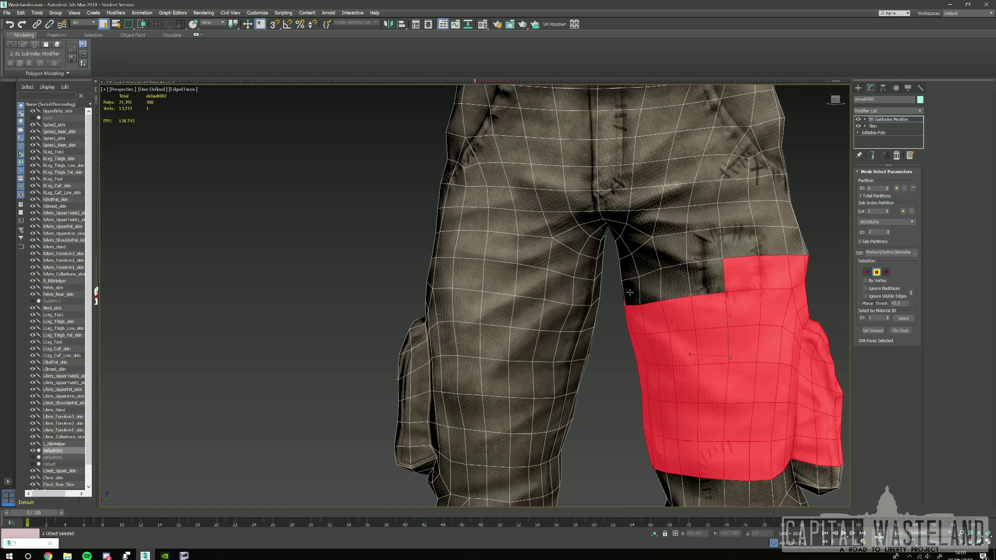
middle_click_drag(627, 290, 629, 287, "alt")
left_click_drag(612, 284, 728, 280, "ctrl")
middle_click_drag(654, 288, 655, 261, "alt")
left_click(656, 256, "alt")
left_click(632, 259, "alt")
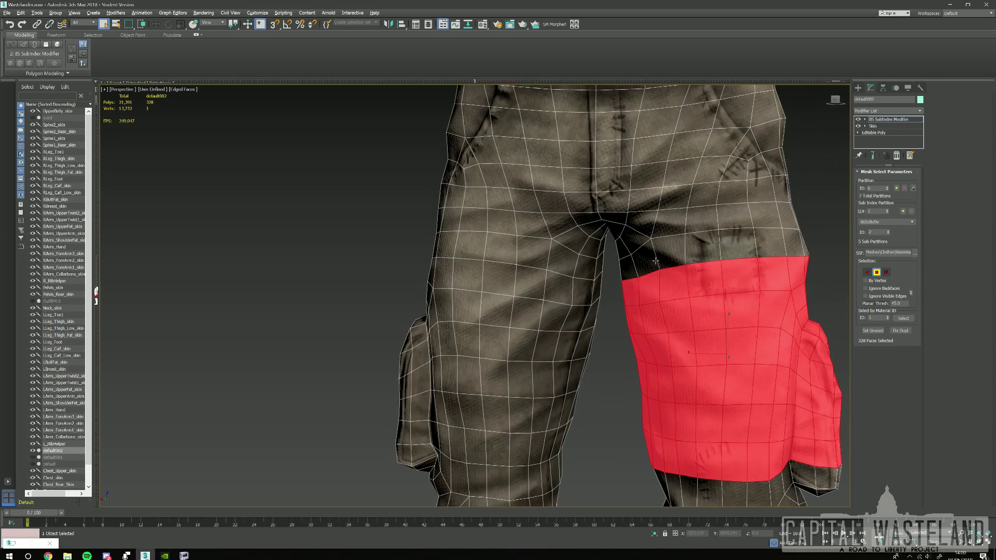
Return to partition 2, clear its face selection and select the unused faces again, checking them around the body.
left_click(886, 189)
left_click(886, 189)
left_click(886, 189)
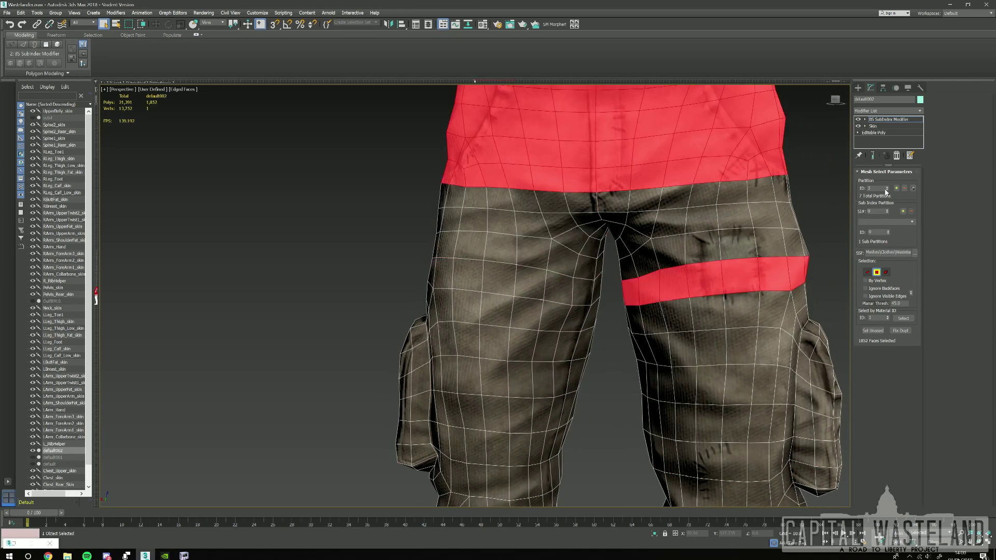
scroll(720, 193, "down", 5)
scroll(720, 192, "down", 6)
left_click(786, 216)
left_click(872, 330)
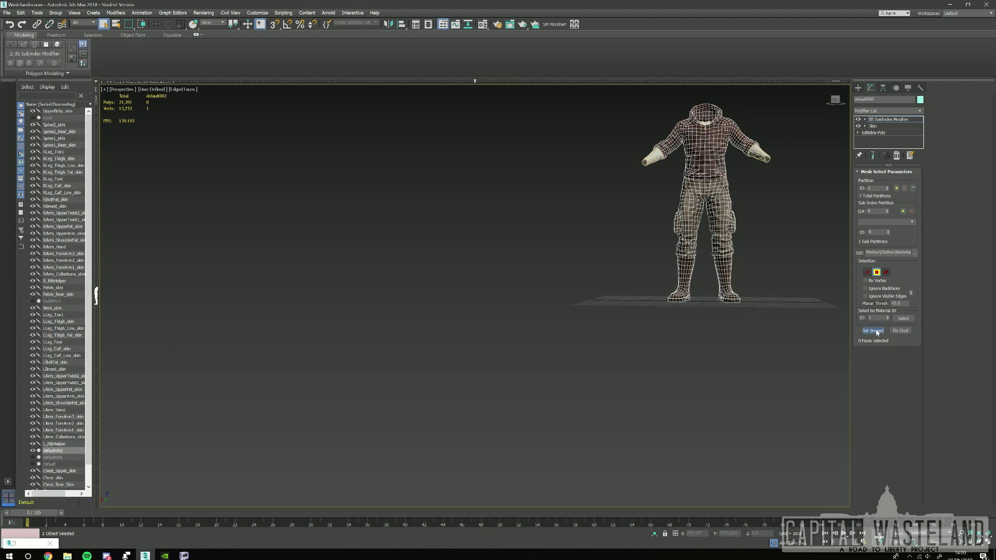
middle_click_drag(767, 288, 813, 279, "alt")
scroll(733, 192, "up", 5)
middle_click_drag(733, 191, 840, 193, "alt")
middle_click_drag(744, 256, 891, 315)
scroll(755, 295, "down", 5)
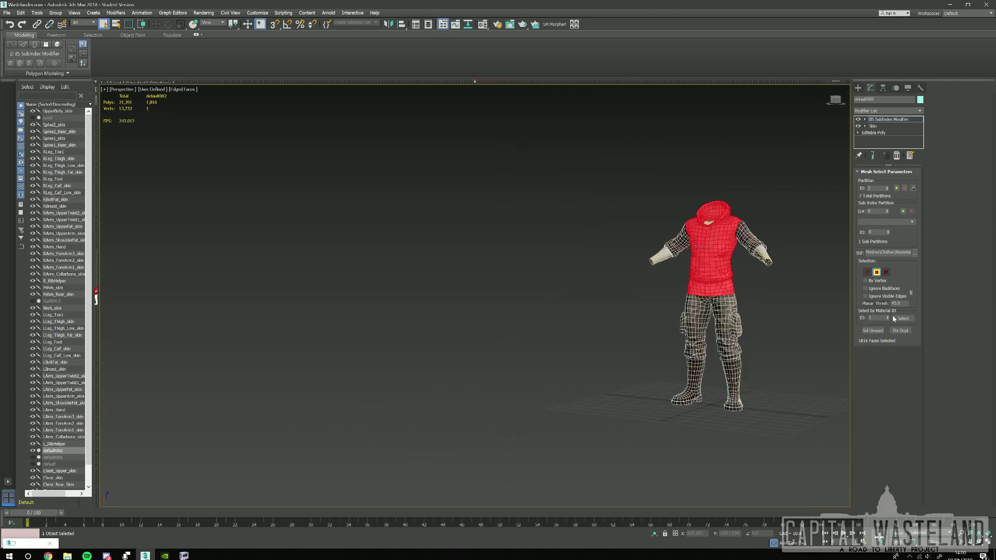
Fix the duplicate faces in partition 2 and leave partition editing on the outfit mesh.
left_click(901, 331)
middle_click_drag(741, 304, 744, 296, "alt")
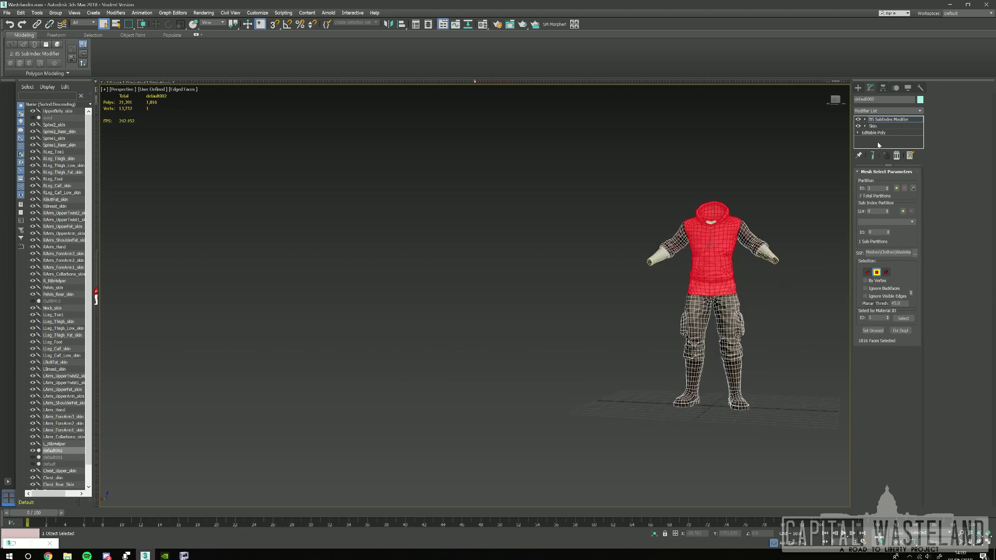
left_click(913, 188)
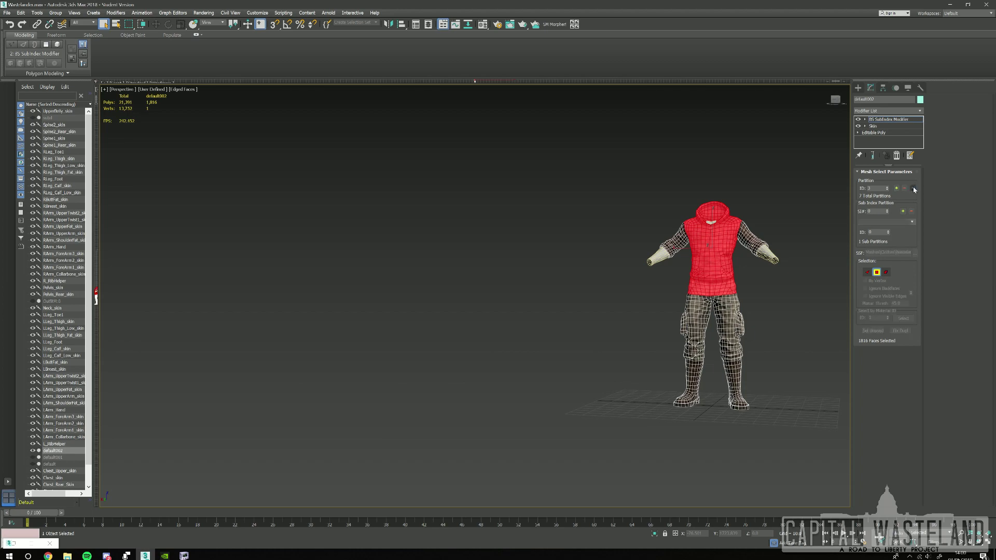
middle_click_drag(761, 148, 798, 151, "alt")
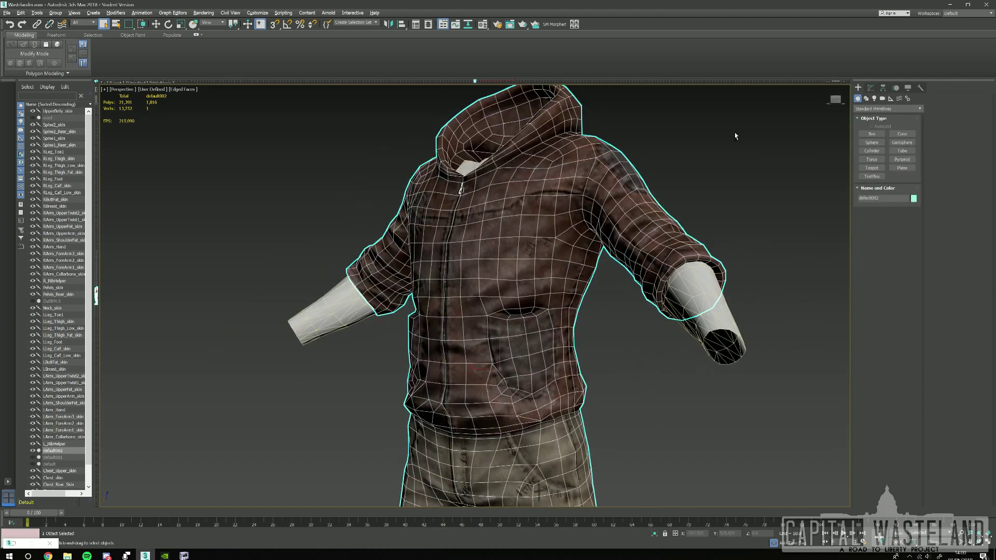
scroll(731, 133, "down", 4)
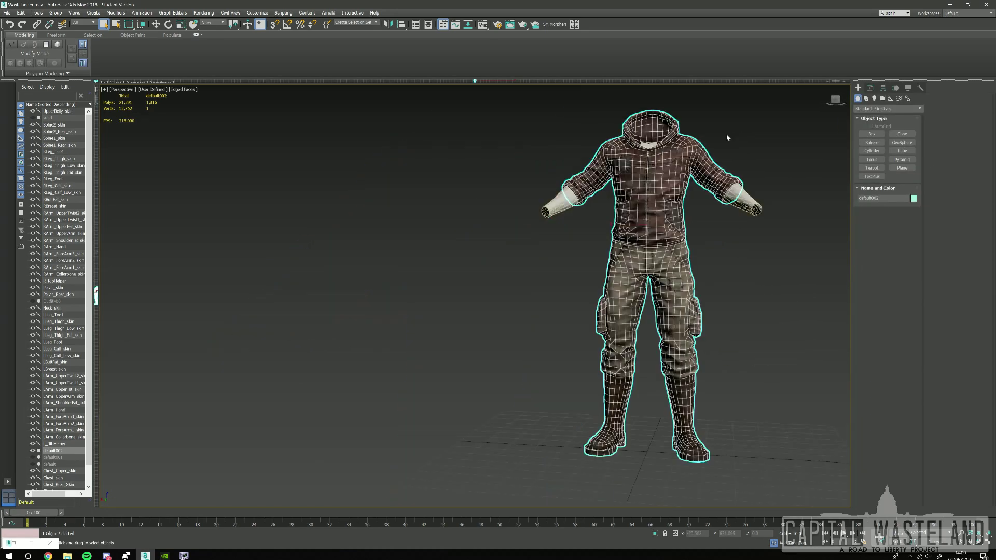
Reset the scale of the outfit mesh.
left_click(744, 144)
left_click(684, 165)
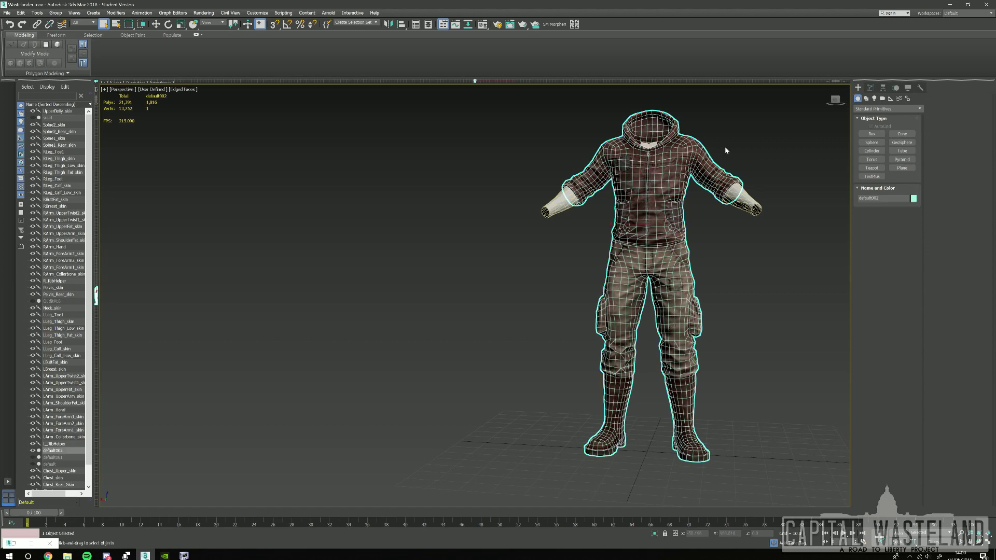
left_click(883, 88)
left_click(886, 373)
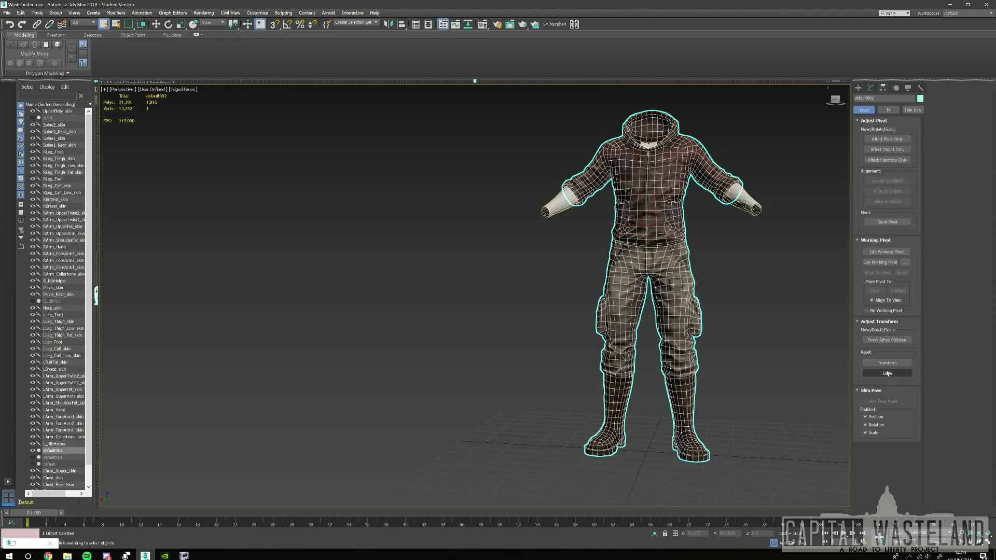
left_click(886, 373)
middle_click_drag(771, 181, 748, 169)
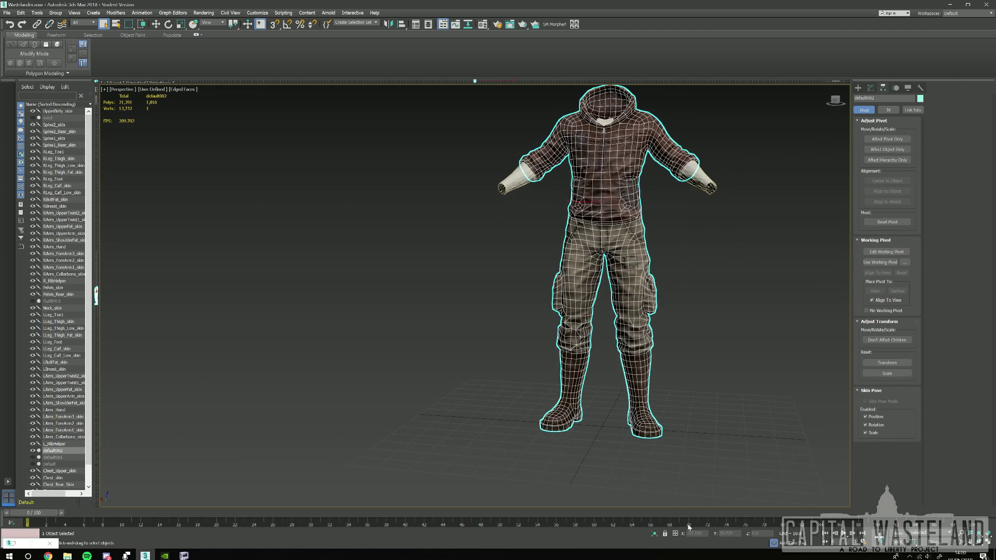
middle_click_drag(738, 289, 754, 326)
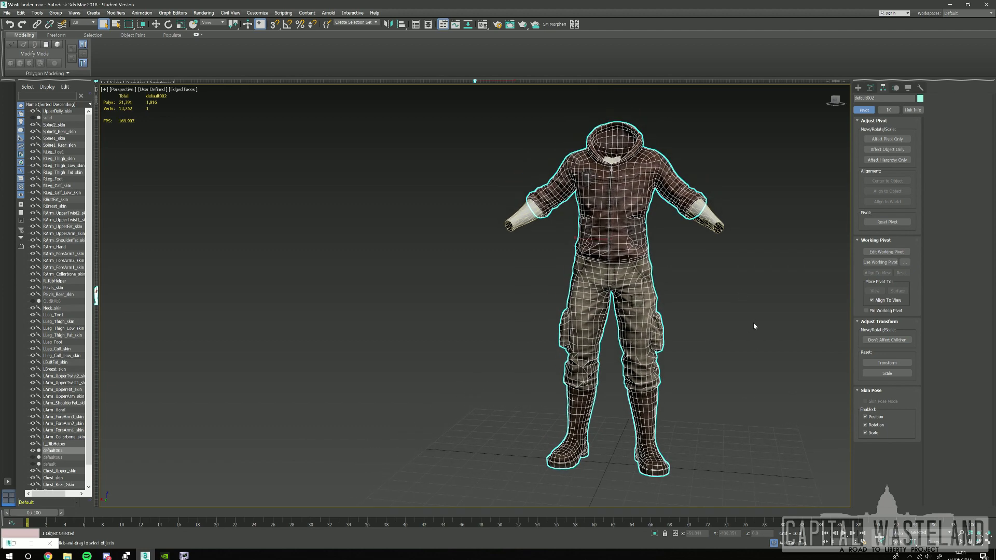
Move only the outfit mesh's pivot to Y 0 and Z 0, and reset the mesh's scale again.
left_click(887, 138)
key("w")
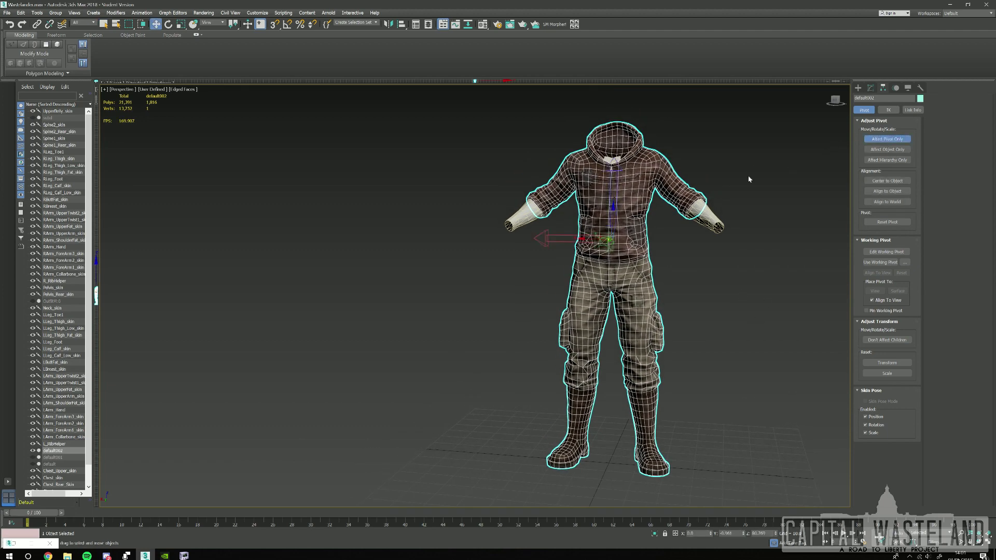
left_click(741, 532)
type("0")
key("Tab")
type("0")
key("Return")
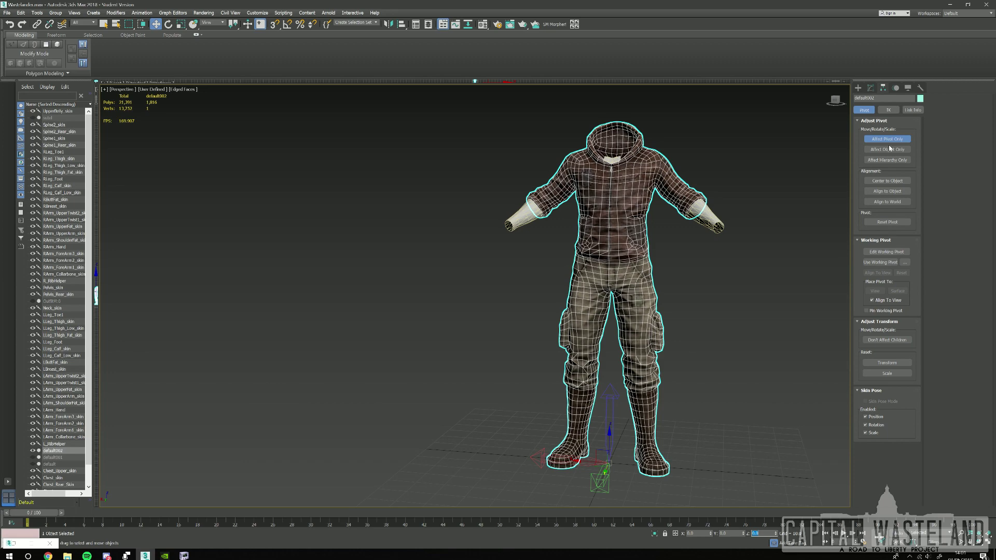
left_click(886, 372)
Deselect the outfit mesh and turn off the edged-faces display to view it with plain shading.
left_click(857, 89)
mouse_move(730, 195)
middle_mouse_down("alt")
mouse_move(762, 179)
mouse_move(714, 182)
mouse_move(712, 171)
middle_mouse_up("alt")
left_click(761, 178)
scroll(714, 183, "up", 3)
key("F4")
scroll(717, 183, "down", 3)
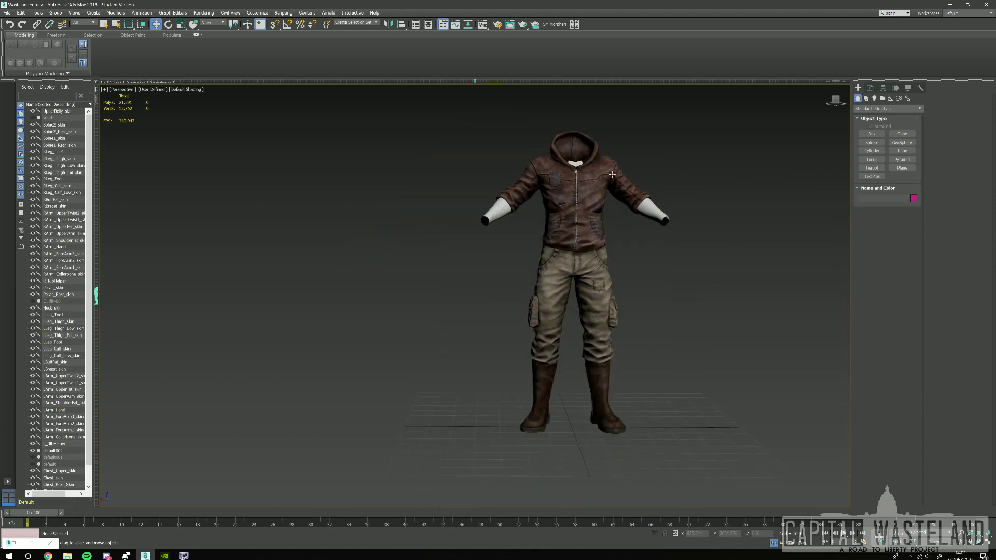
Start exporting the scene, open the Steam library's common folder and continue past the software warning.
left_click(6, 13)
mouse_move(39, 123)
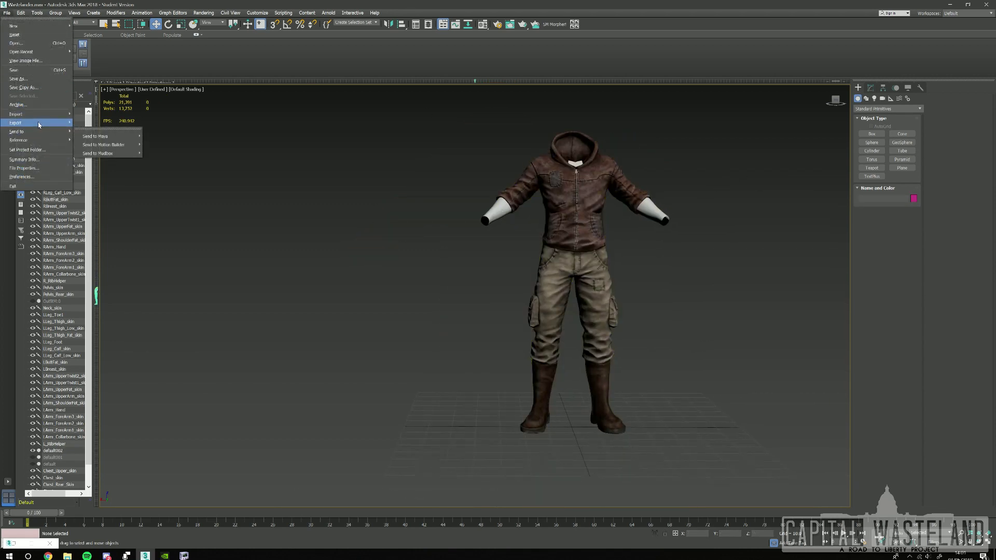
left_click(88, 128)
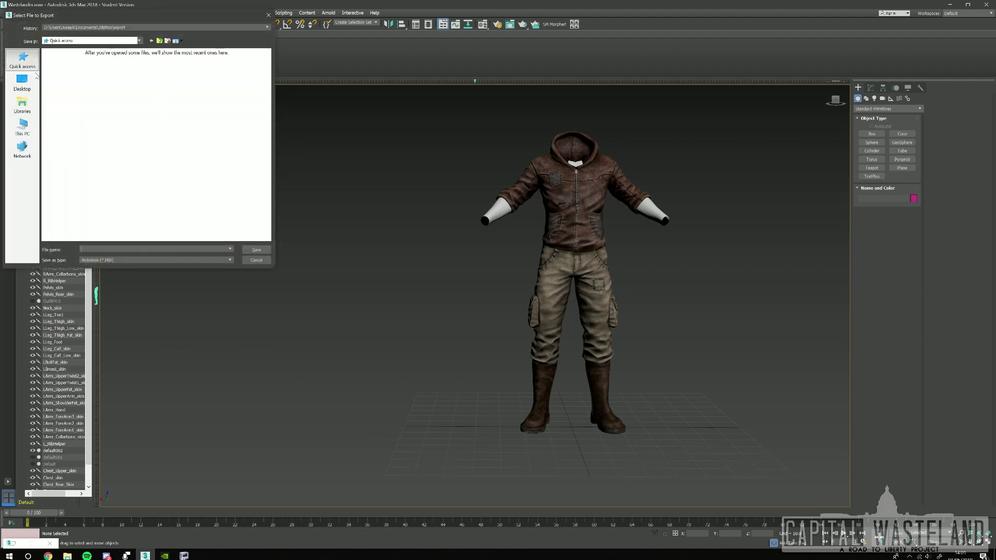
scroll(136, 141, "down", 1)
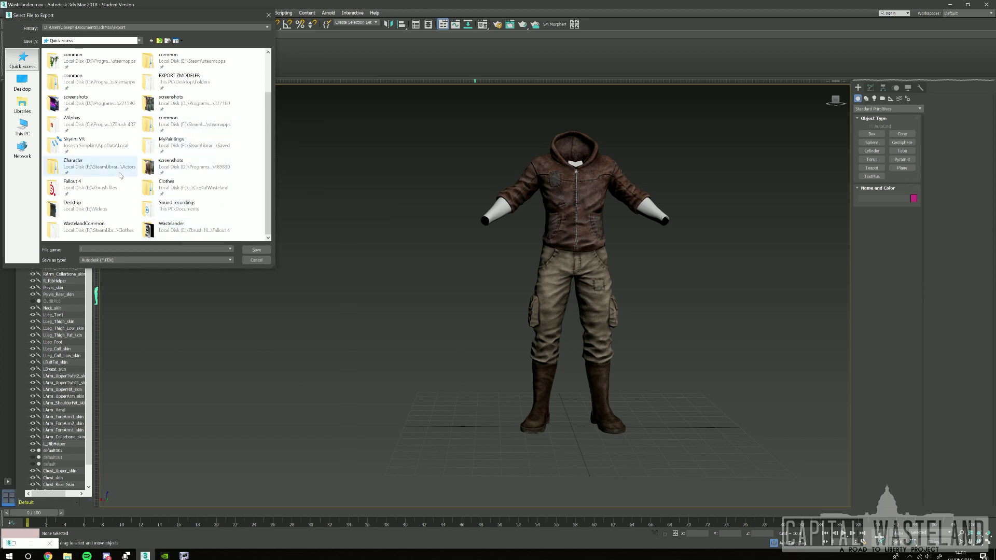
double_click(195, 121)
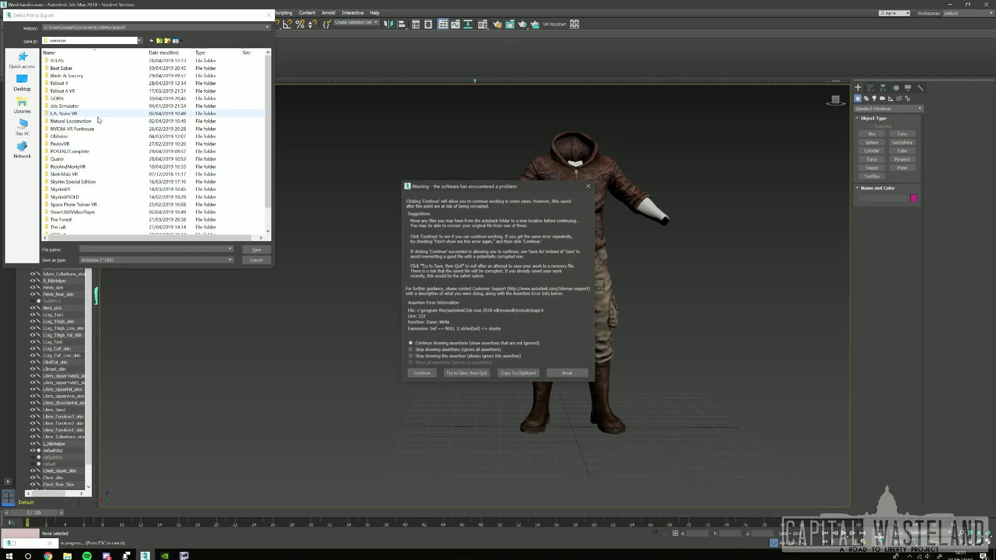
left_click(422, 373)
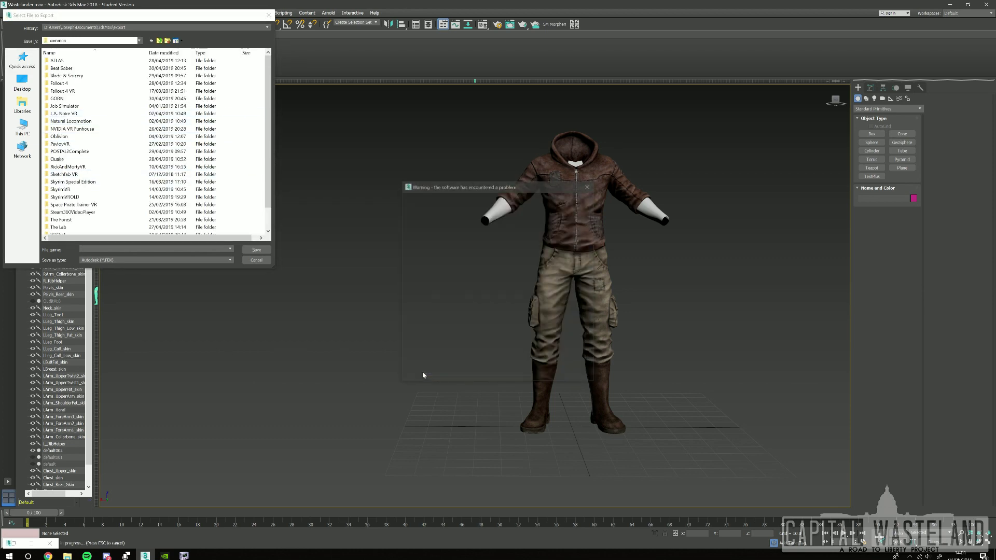
left_click(423, 373)
left_click(423, 373)
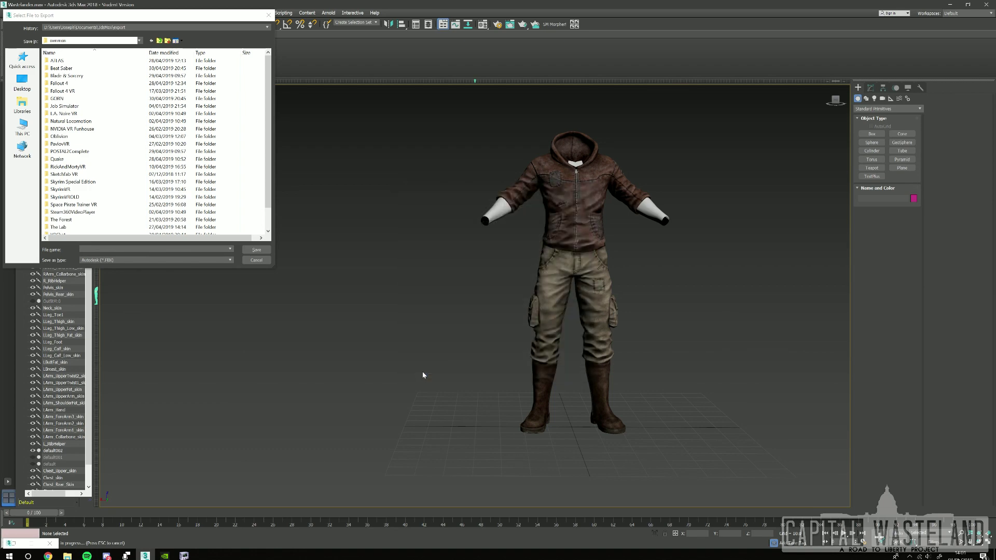
Browse to the game's Data\Meshes\Clothes\WastelandCommon folder as the export location.
double_click(74, 91)
double_click(63, 85)
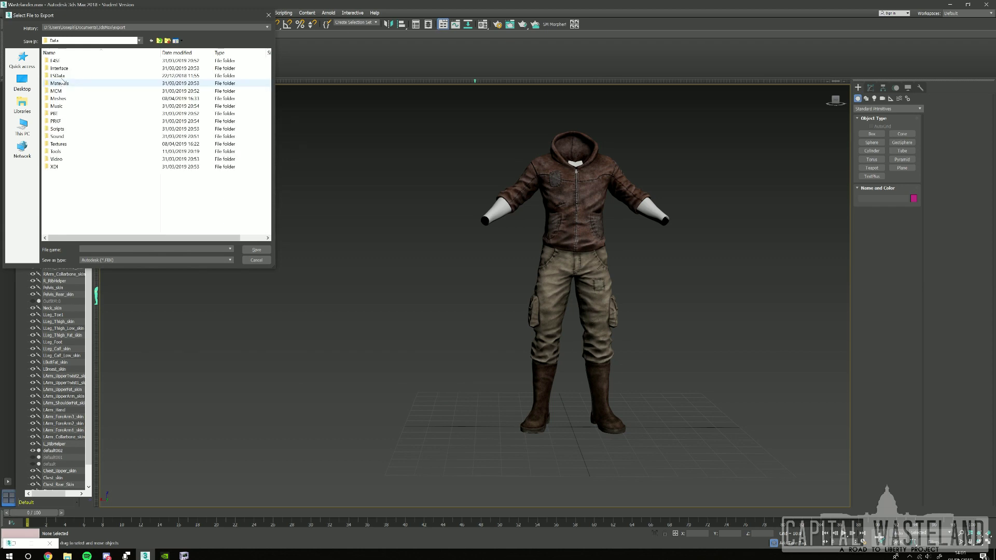
double_click(63, 99)
double_click(58, 91)
scroll(101, 161, "down", 5)
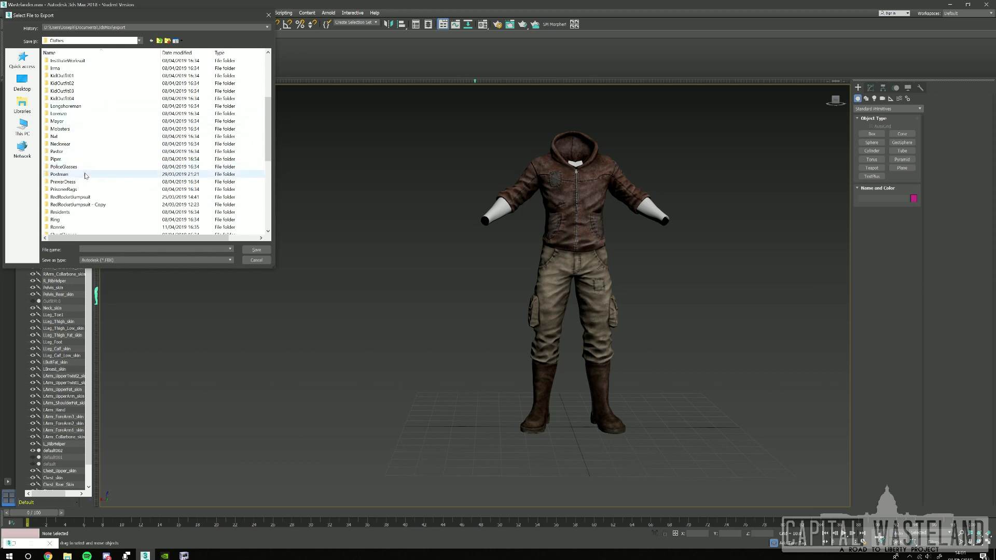
scroll(80, 173, "down", 8)
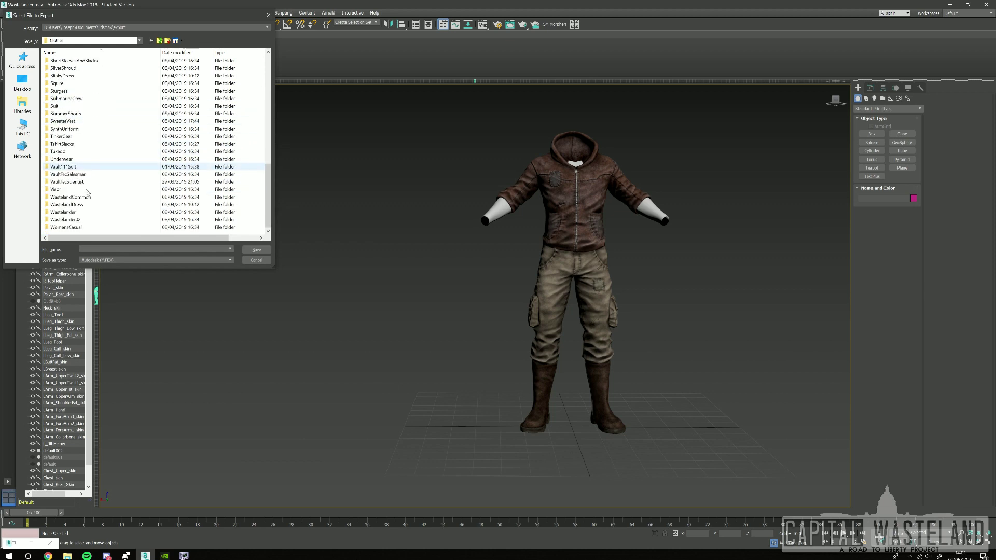
left_click(79, 198)
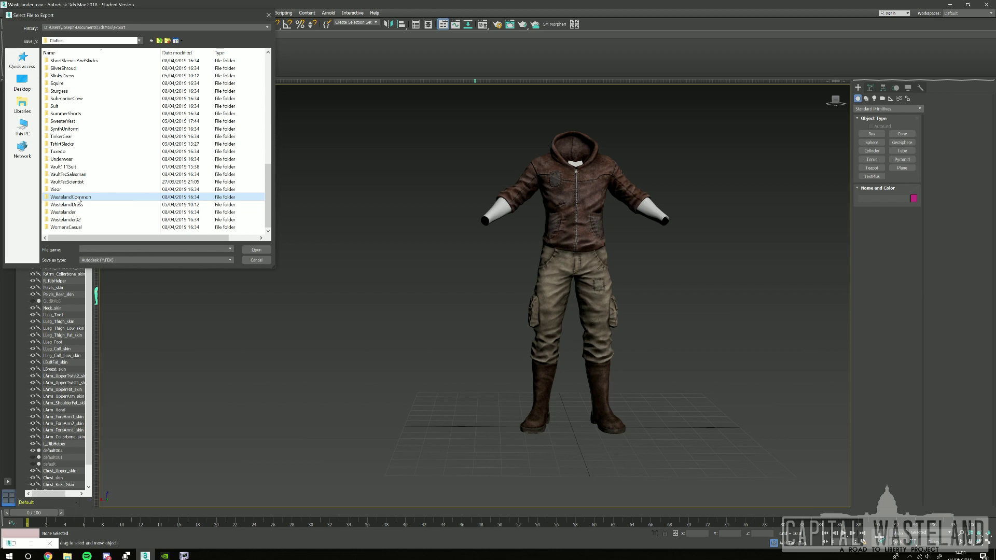
double_click(107, 199)
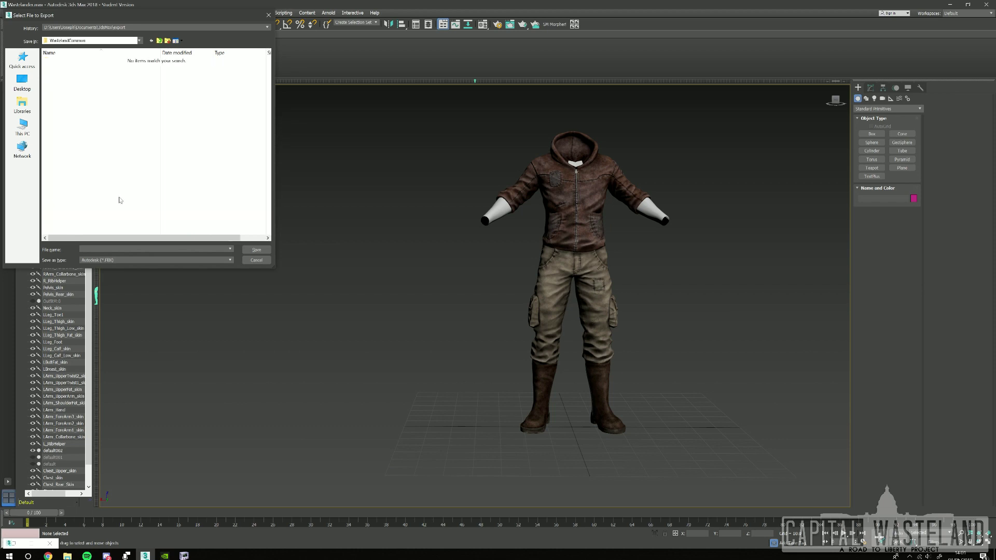
Set the export format to NetImmerse/Gamebryo (*.KF, *.NIF) and make a duplicate of OutfitM.nif in the same folder.
left_click(154, 260)
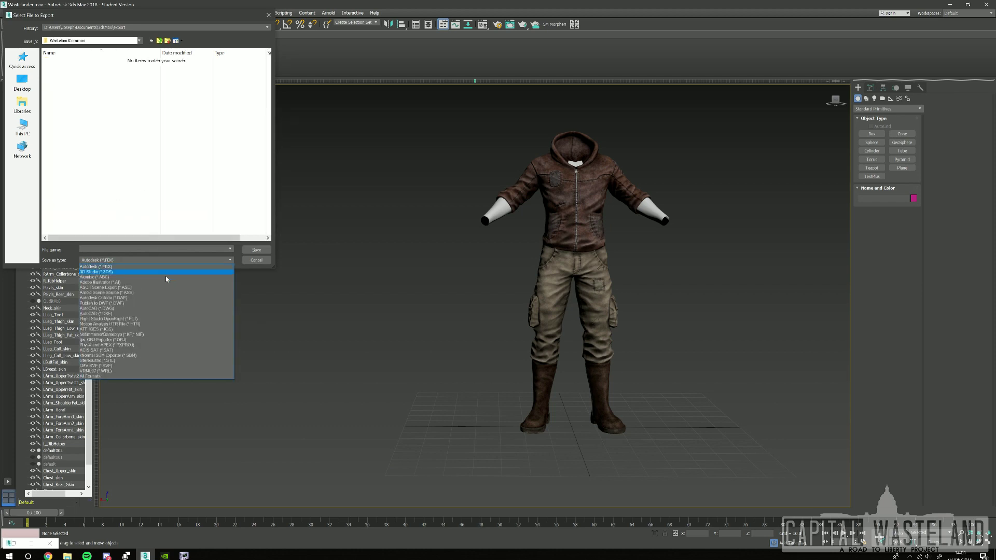
left_click(138, 335)
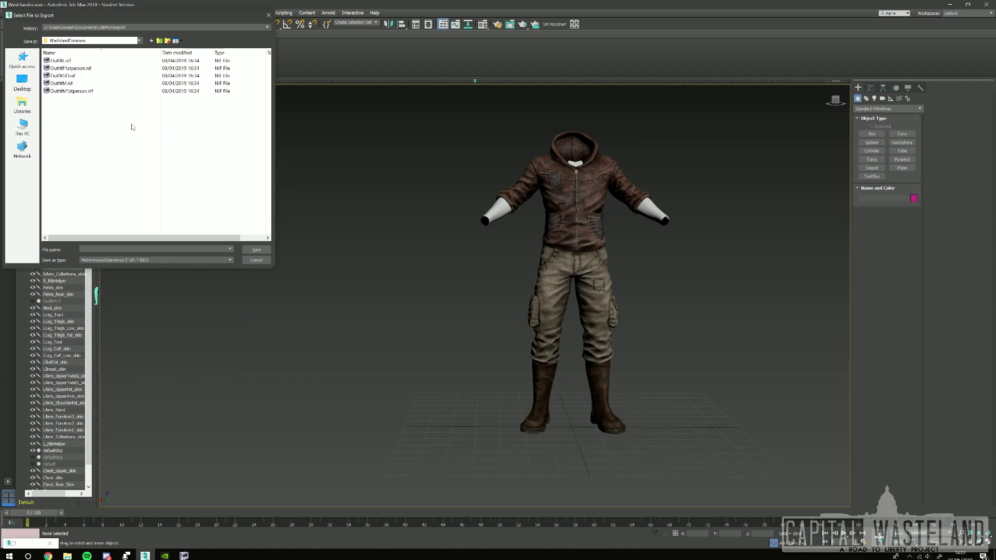
left_click(65, 83)
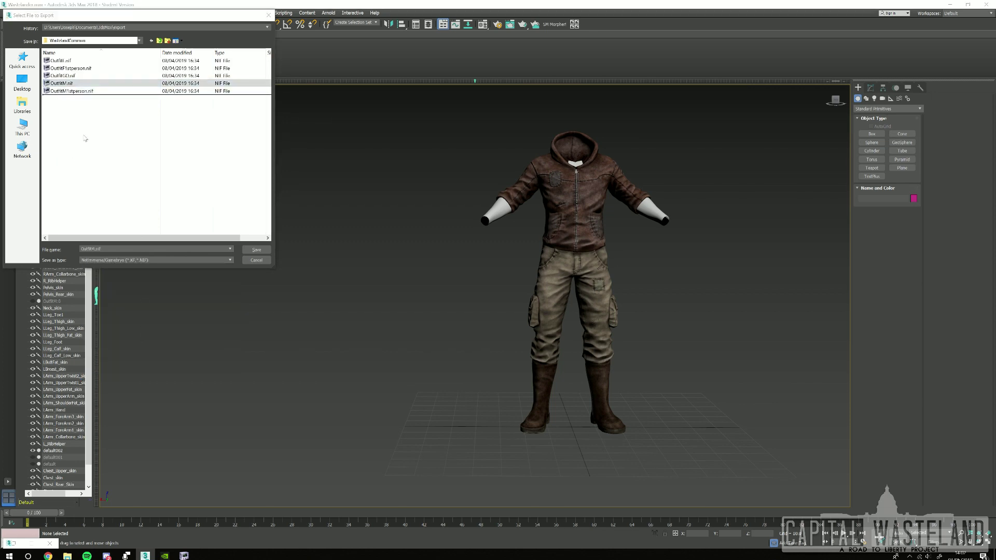
key("ctrl+c")
key("ctrl+v")
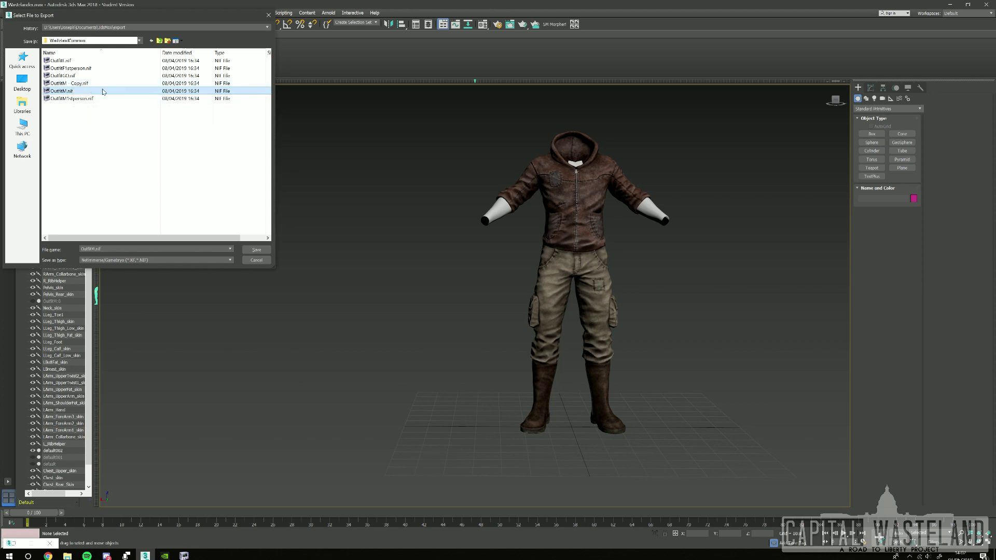
Overwrite OutfitM.nif and export the outfit for Fallout 4 with the Weld Vertices value set to 0.
left_click(258, 250)
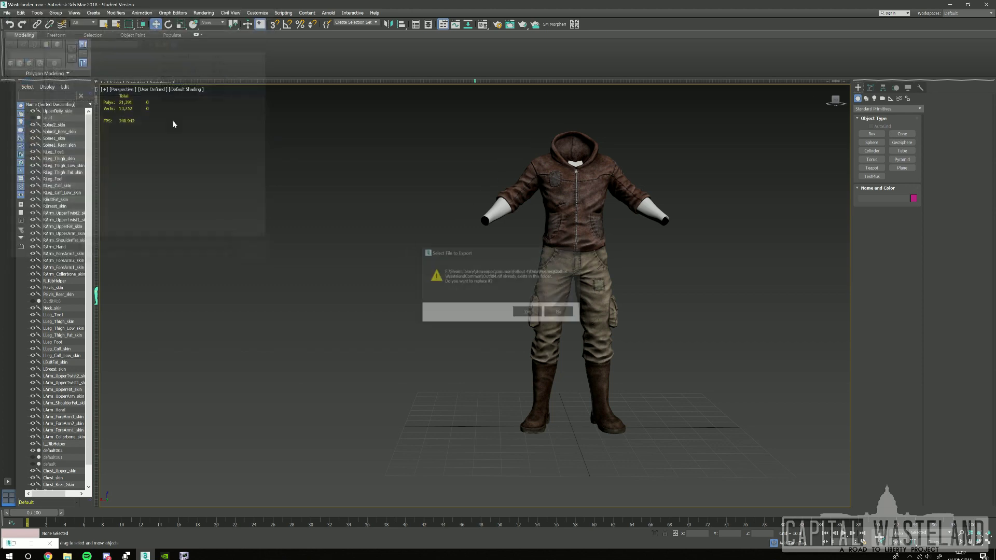
left_click(526, 311)
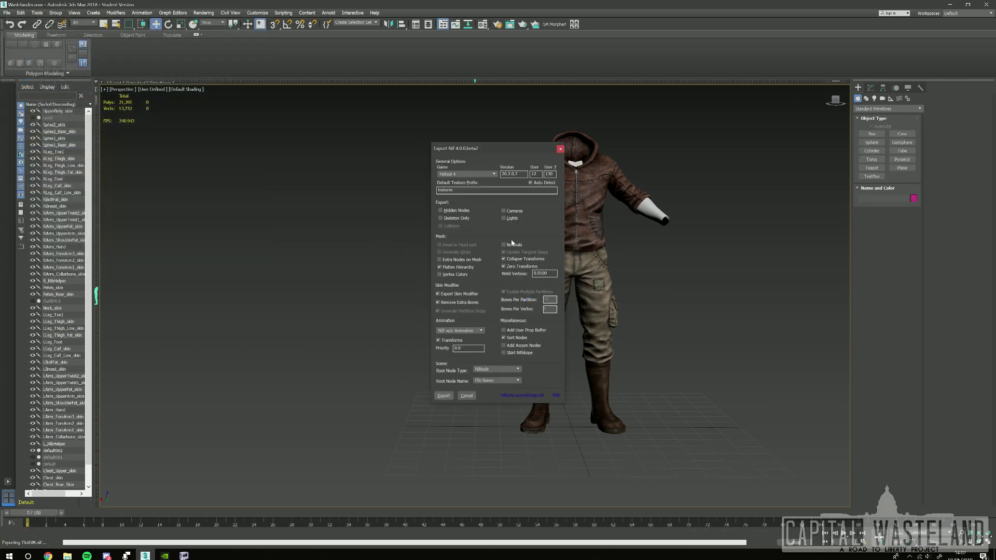
left_click_drag(549, 273, 541, 273)
right_click(540, 271)
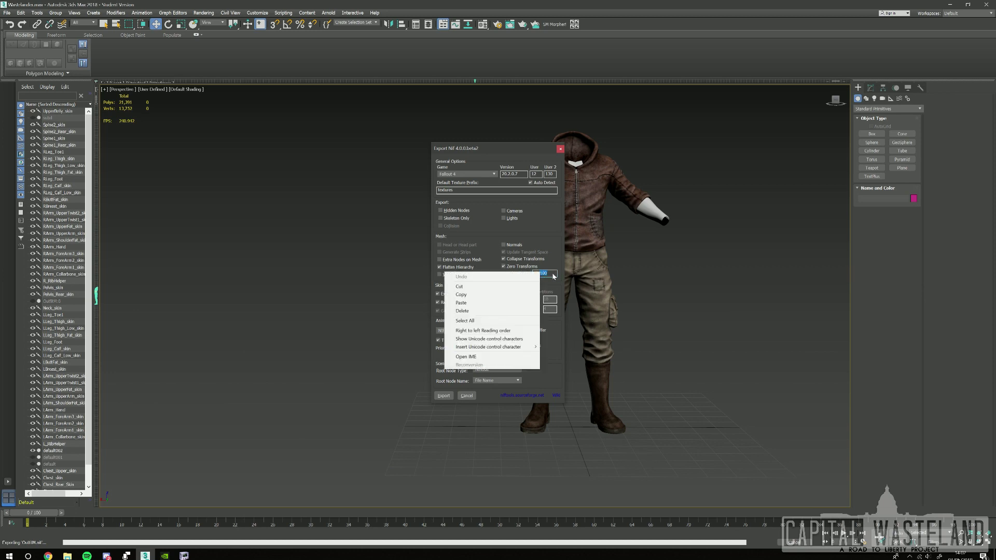
left_click(543, 273)
double_click(543, 272)
left_click(547, 273)
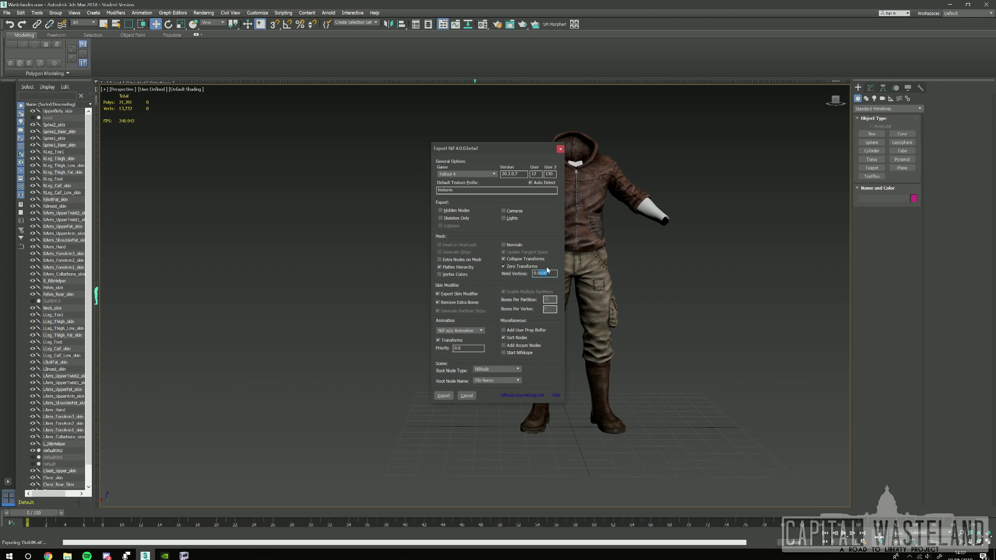
type("0")
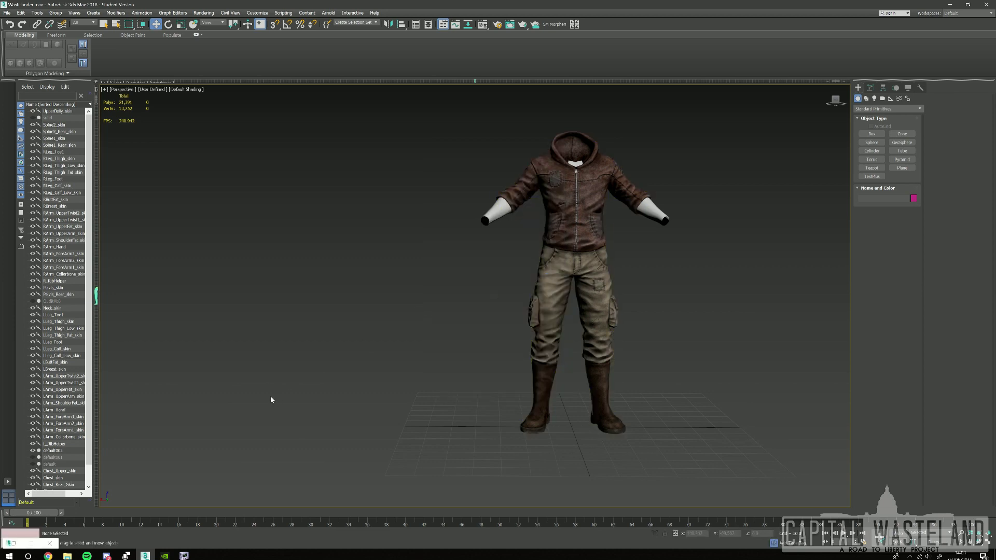
Switch to File Explorer, go to the Clothes\WastelandCommon folder and view the exported OutfitM.nif in NifSkope.
left_click(75, 555)
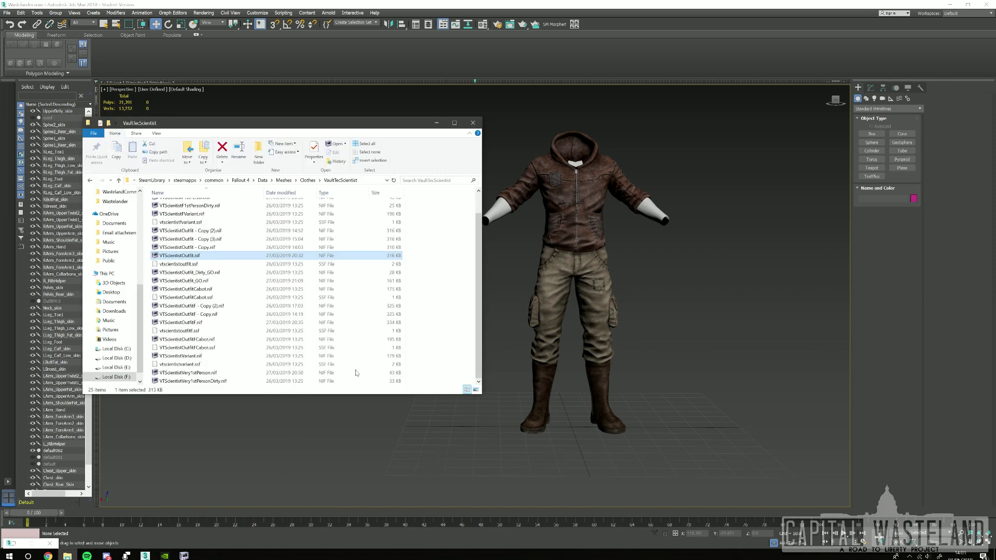
scroll(234, 316, "down", 2)
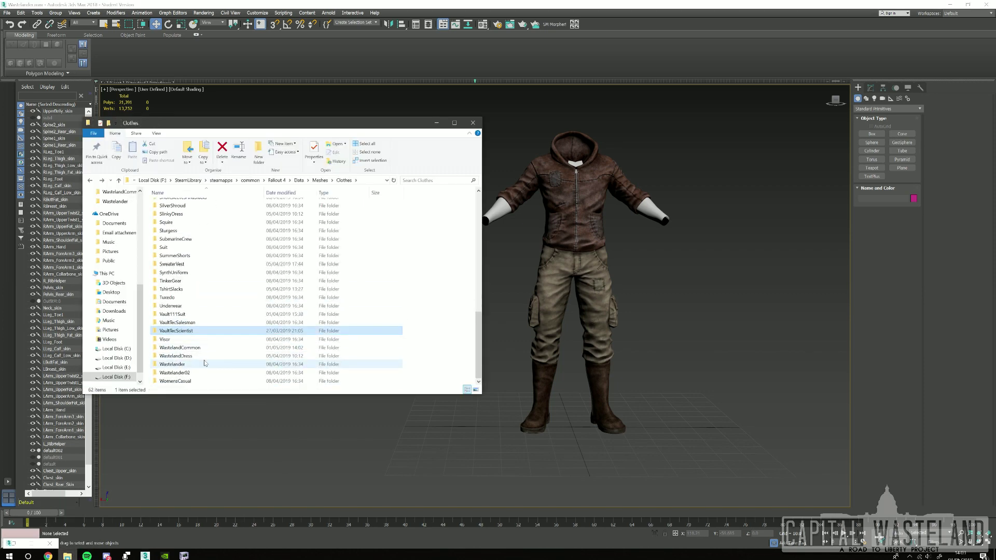
double_click(197, 352)
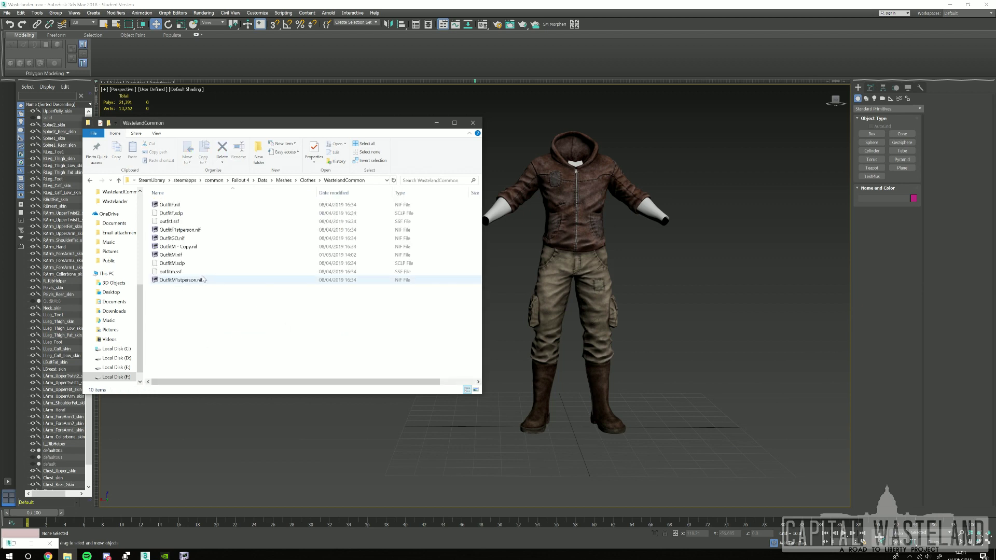
left_click(181, 256)
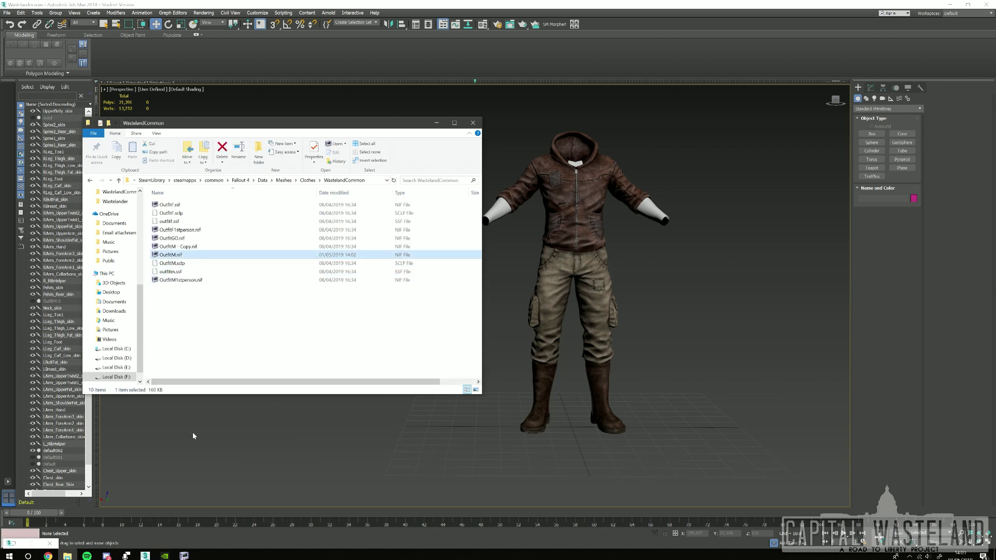
left_click(189, 555)
left_click(275, 525)
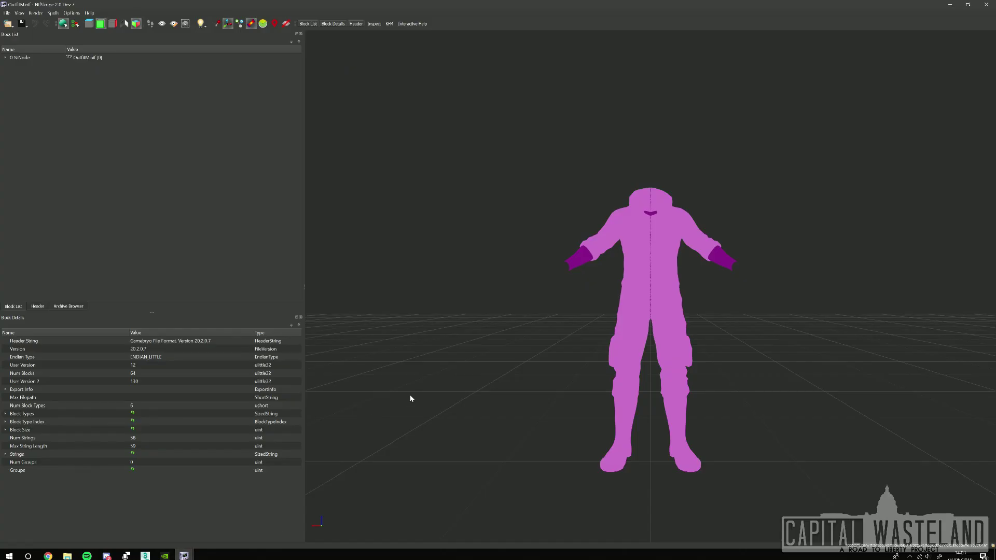
Examine the exported outfit from several angles, checking the clothing shape and the BaseMaleBody_Fitted arm and neck shape.
left_click_drag(729, 220, 709, 189)
scroll(709, 189, "up", 4)
left_click_drag(798, 172, 904, 169)
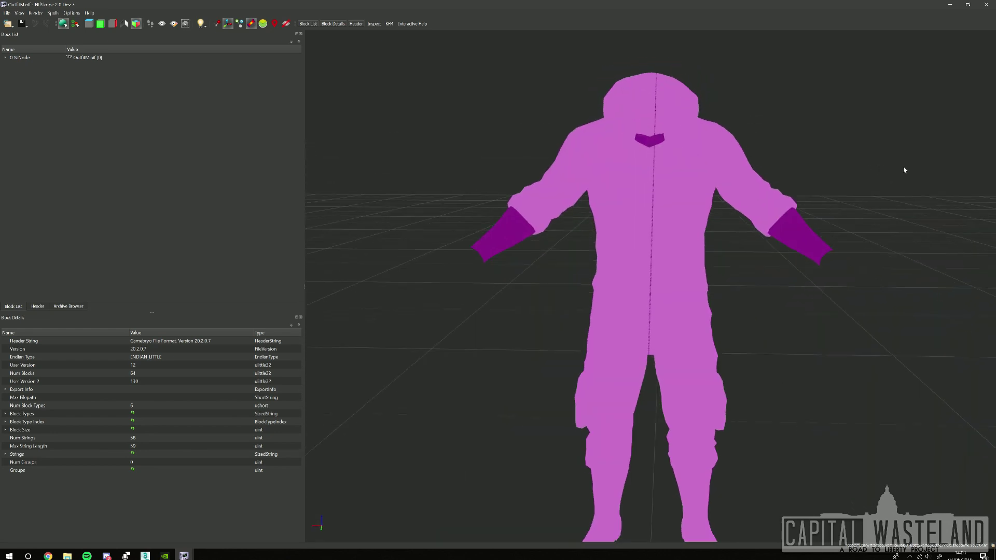
left_click(731, 145)
left_click_drag(810, 124, 860, 83)
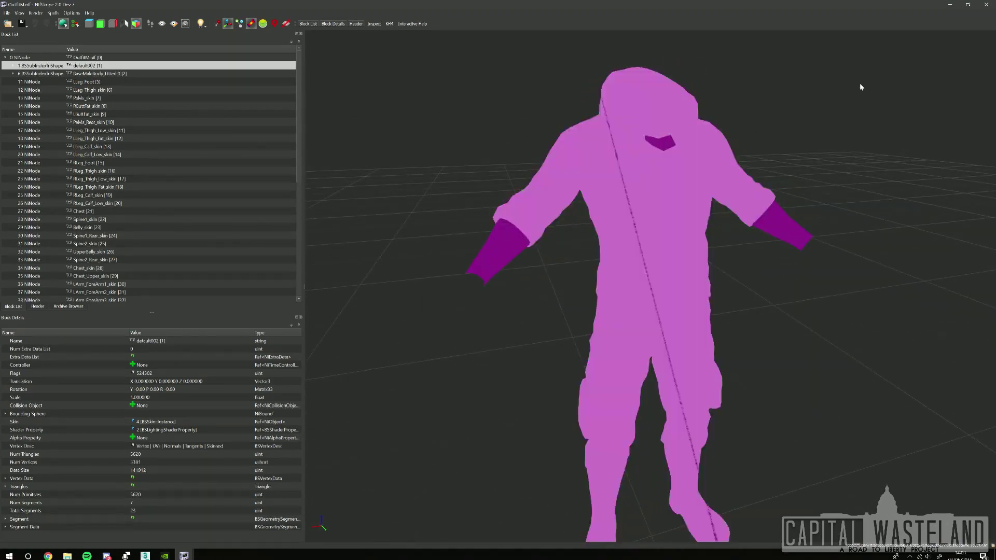
left_click(779, 222)
left_click_drag(858, 204, 877, 236)
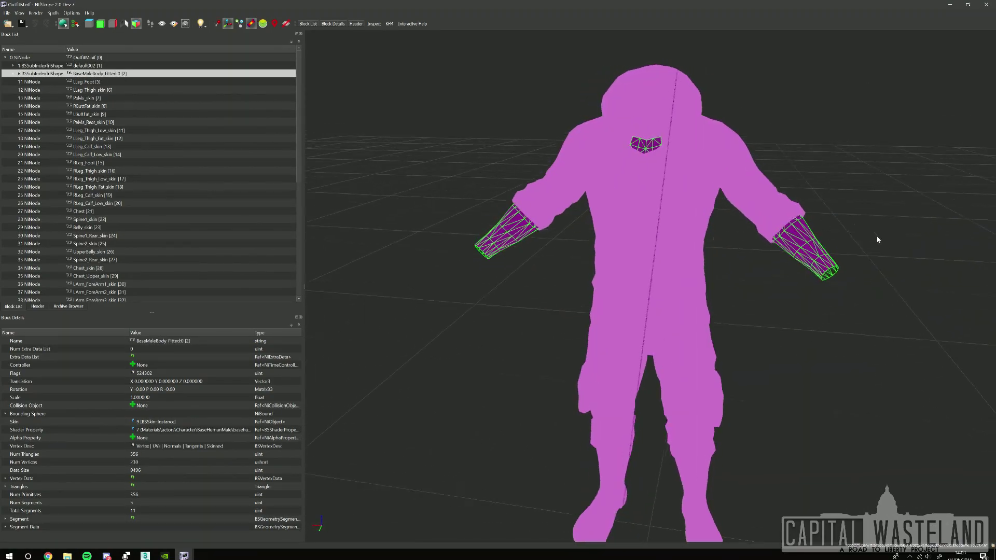
right_click(795, 239)
left_click(843, 133)
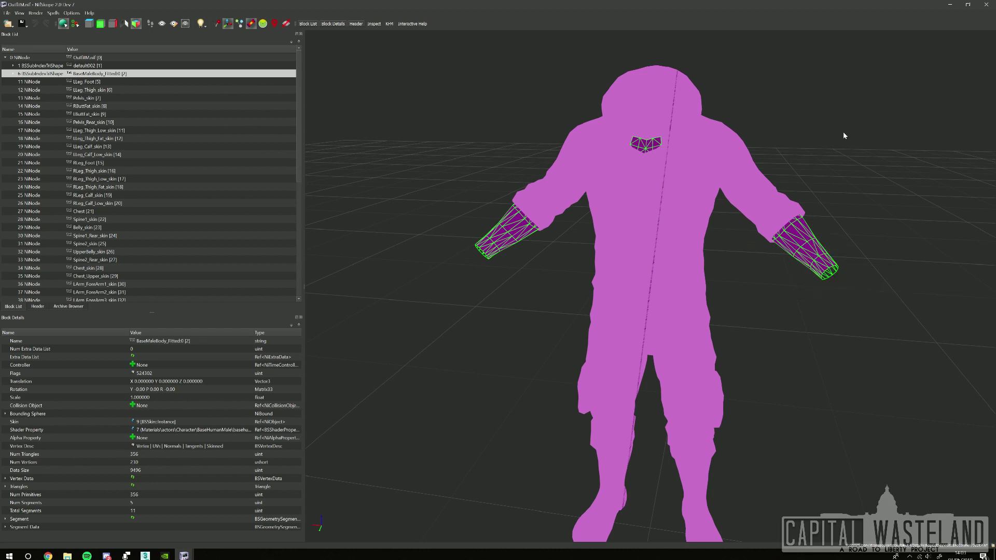
Recalculate the face normals of the default002 clothing mesh and check its shading from the side and front.
left_click(714, 149)
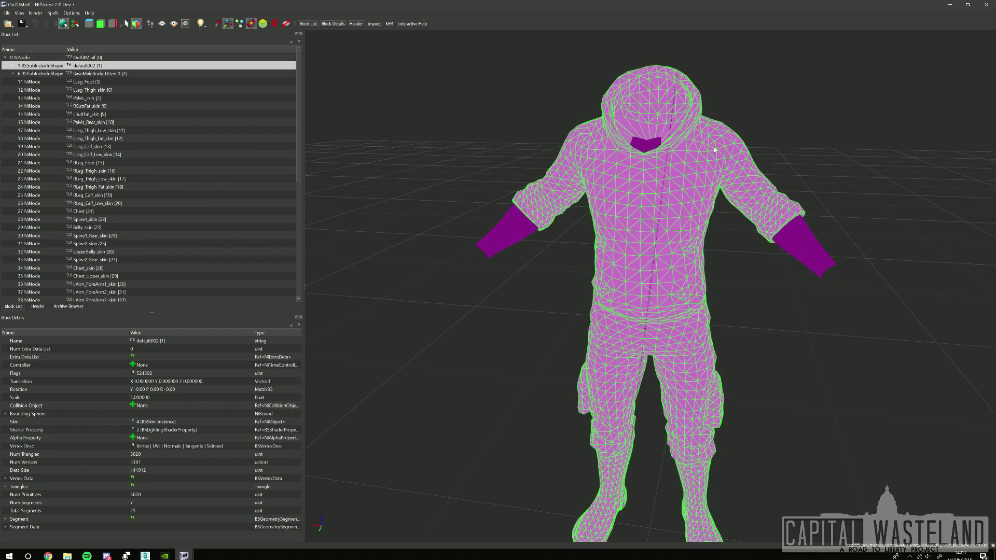
right_click(714, 148)
mouse_move(742, 176)
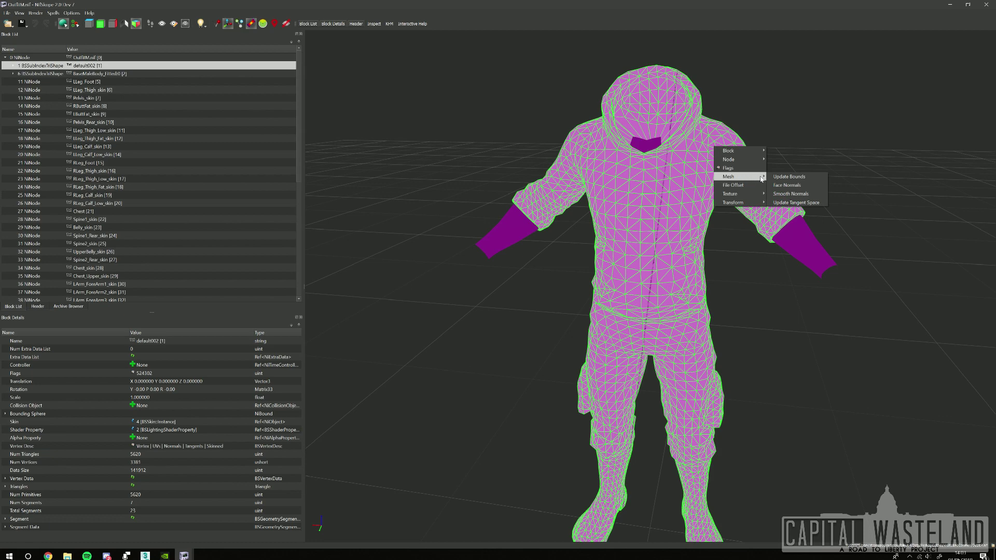
left_click(801, 186)
left_click(746, 193)
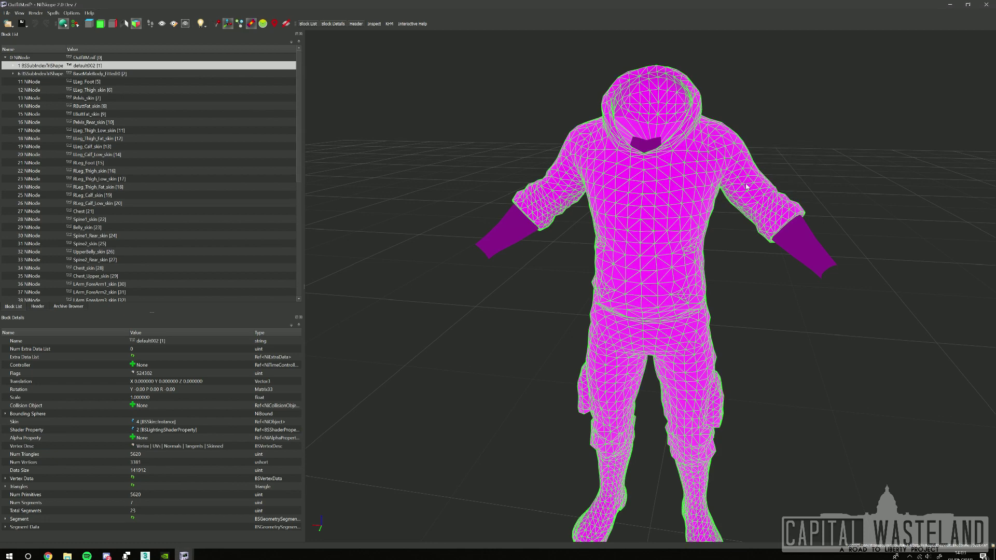
left_click_drag(820, 141, 916, 142)
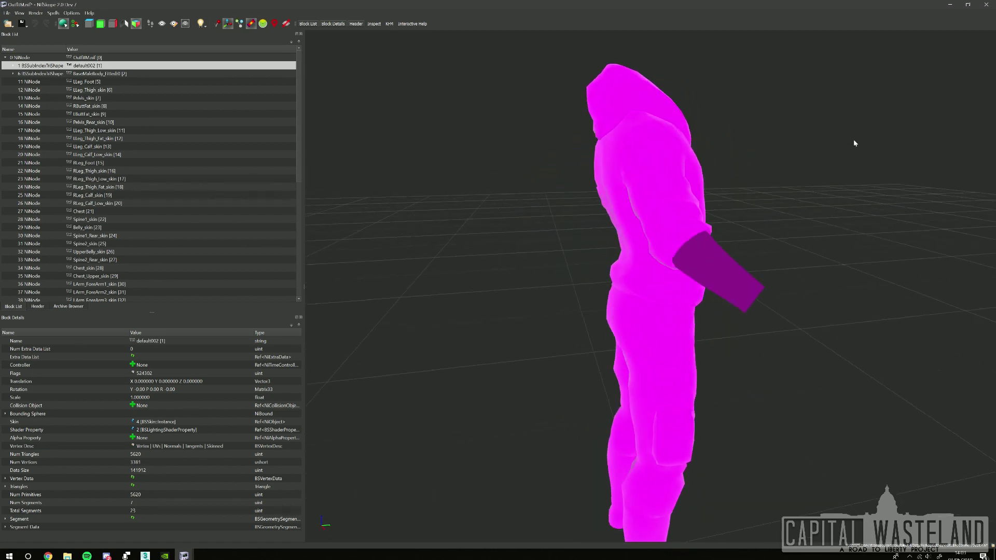
left_click_drag(778, 137, 893, 129)
left_click_drag(817, 128, 726, 172)
left_click_drag(827, 151, 727, 164)
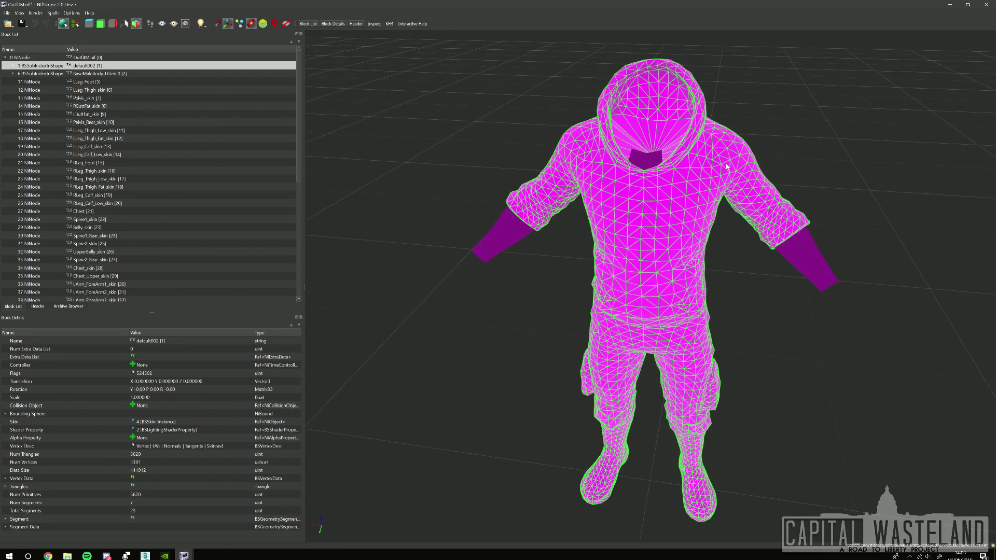
Smooth the clothing mesh's normals with a max smooth angle of 60 and a max vertex distance of 0.0010.
right_click(726, 164)
mouse_move(752, 194)
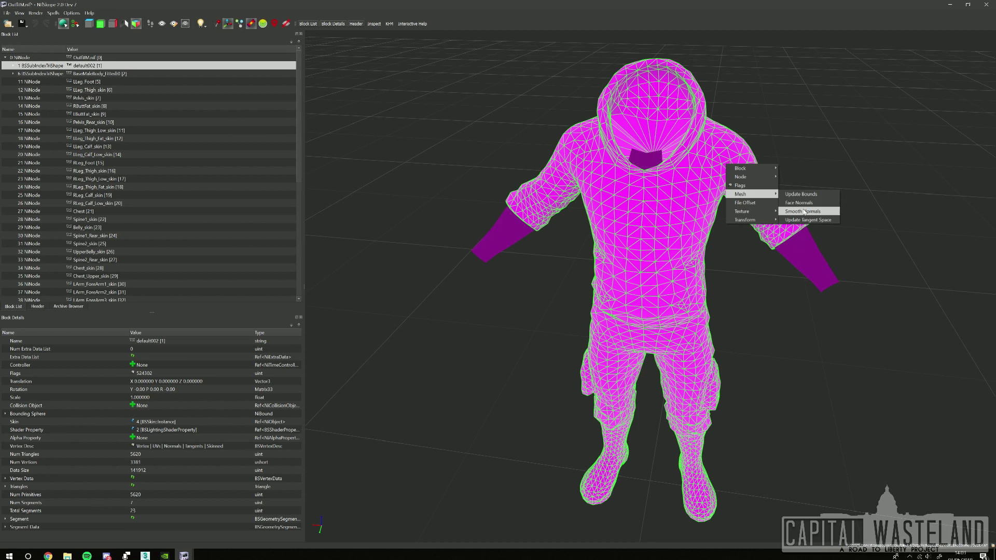
left_click(804, 212)
left_click(750, 210)
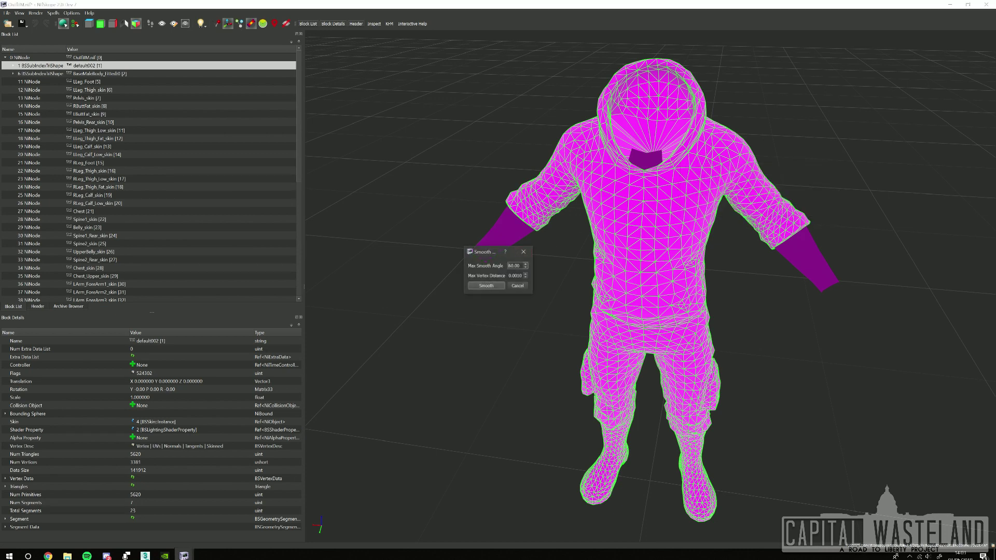
left_click(486, 285)
mouse_move(814, 151)
left_mouse_down()
mouse_move(786, 166)
mouse_move(817, 142)
left_mouse_up()
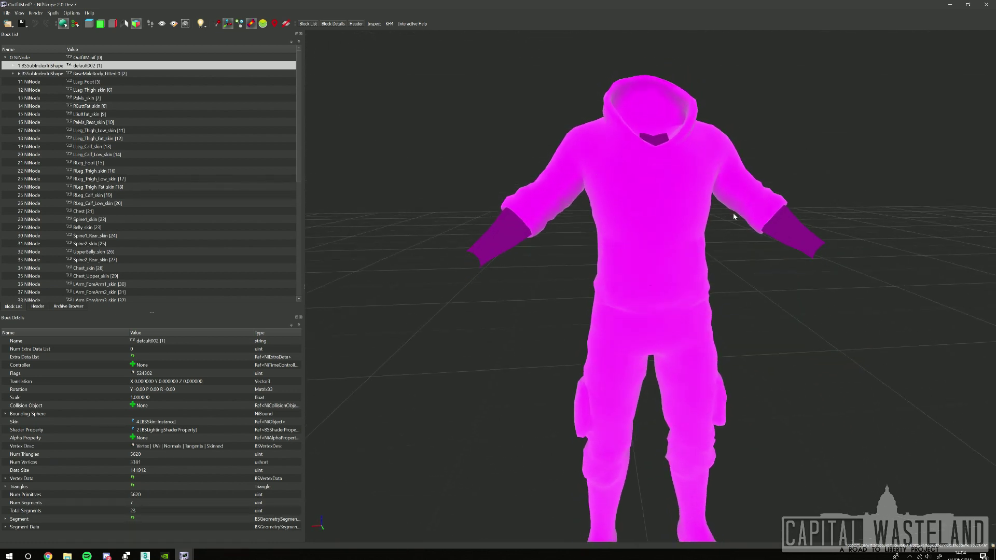
left_click(634, 250)
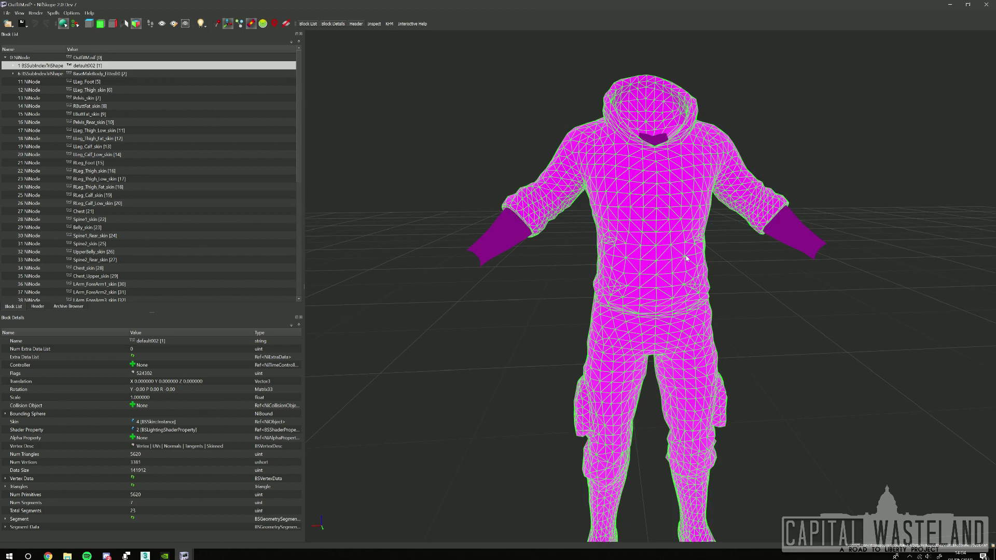
left_click_drag(669, 235, 800, 295)
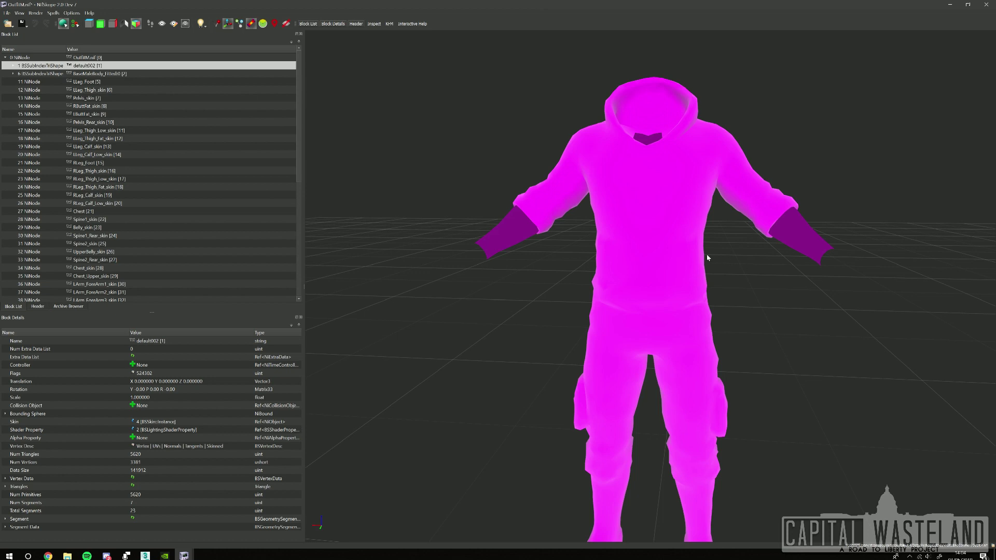
Run Update Tangent Space on the default002 clothing mesh.
right_click(679, 238)
mouse_move(708, 265)
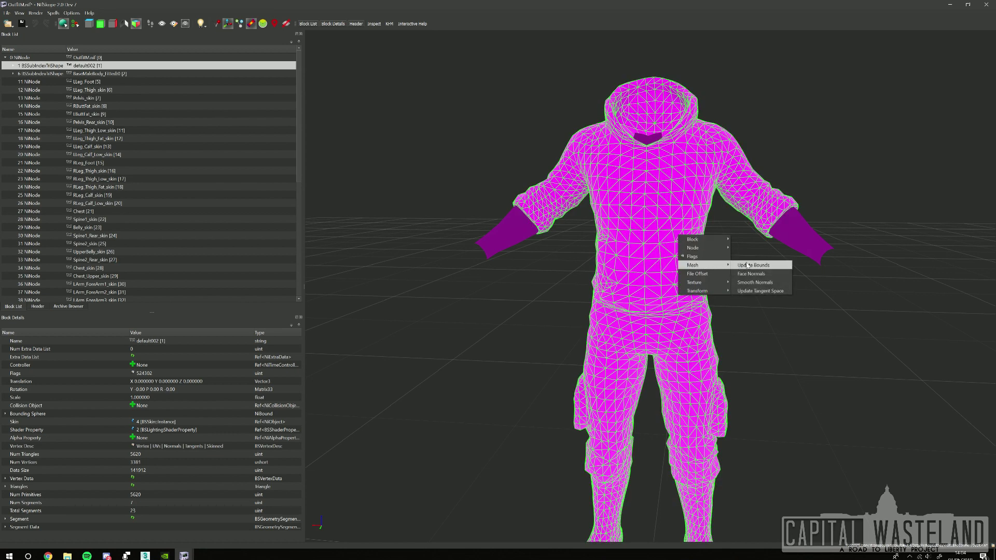
left_click(772, 292)
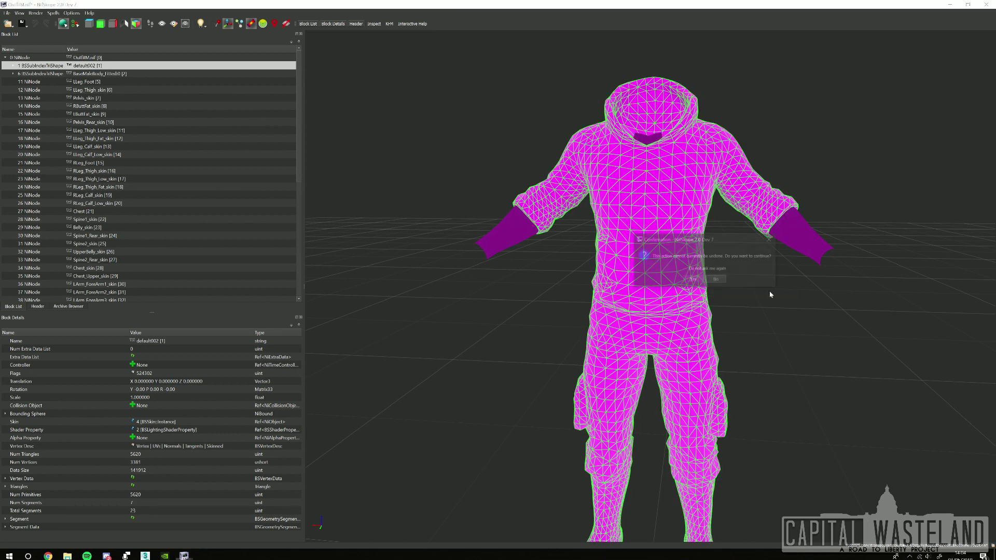
left_click(715, 276)
left_click_drag(630, 199, 914, 231)
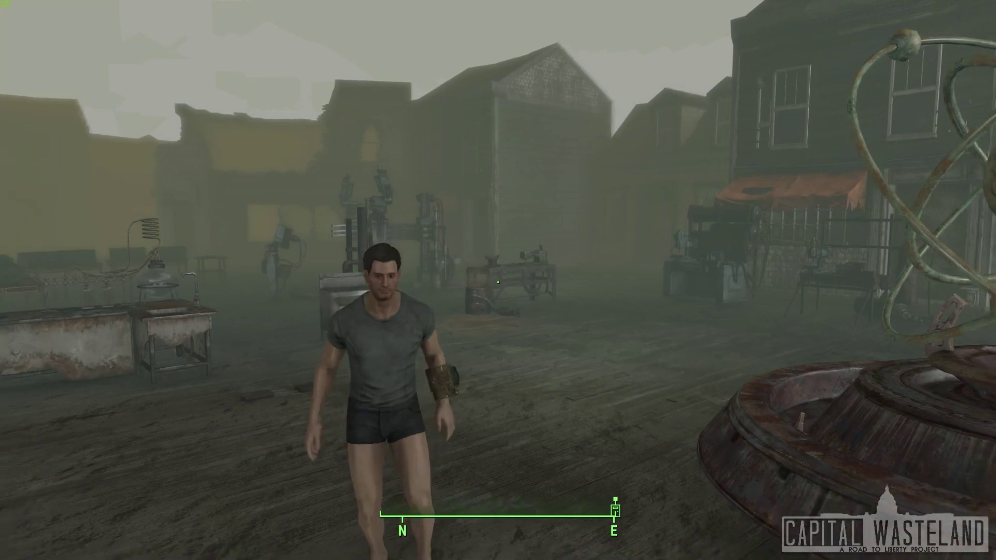
Switch to Fallout 4 and store the current game as a new save.
key("Escape")
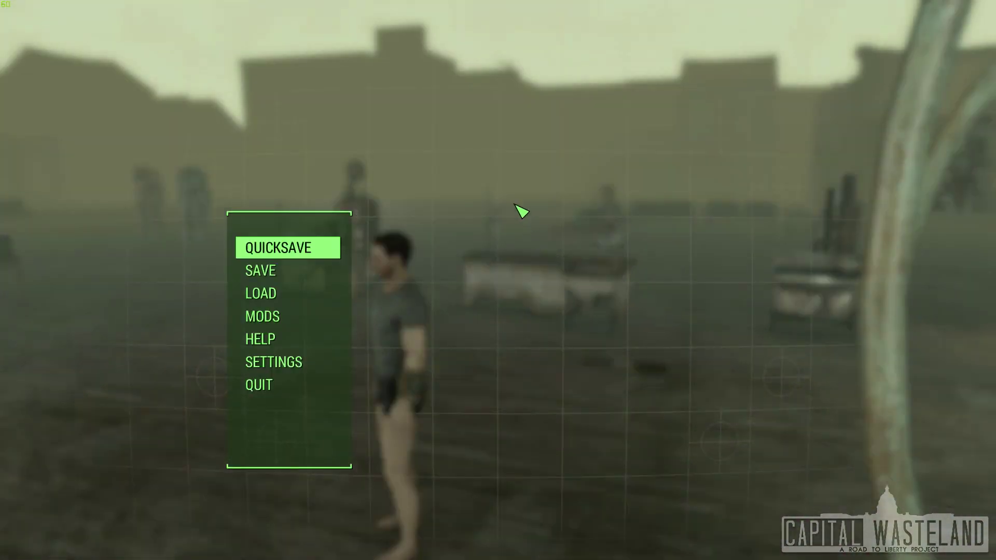
left_click(294, 274)
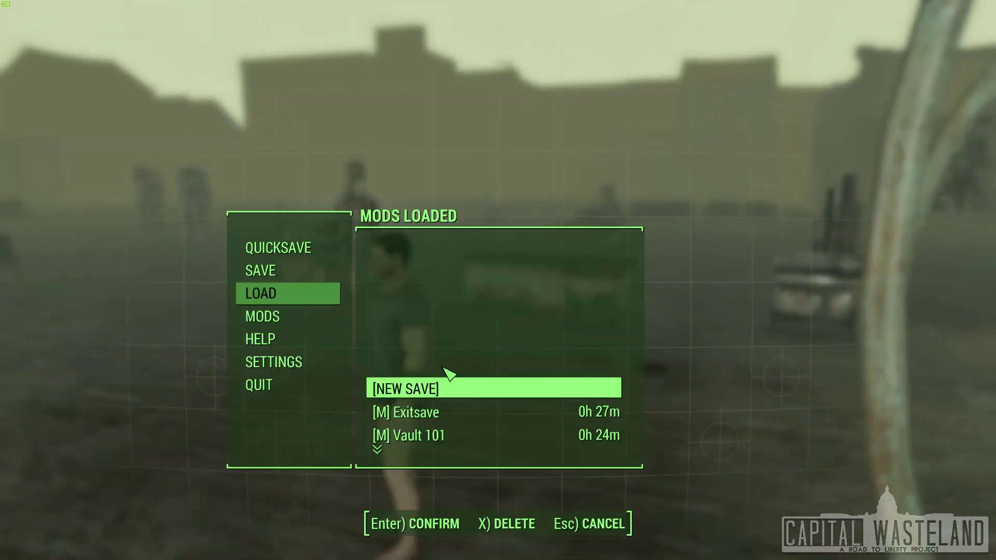
left_click(433, 388)
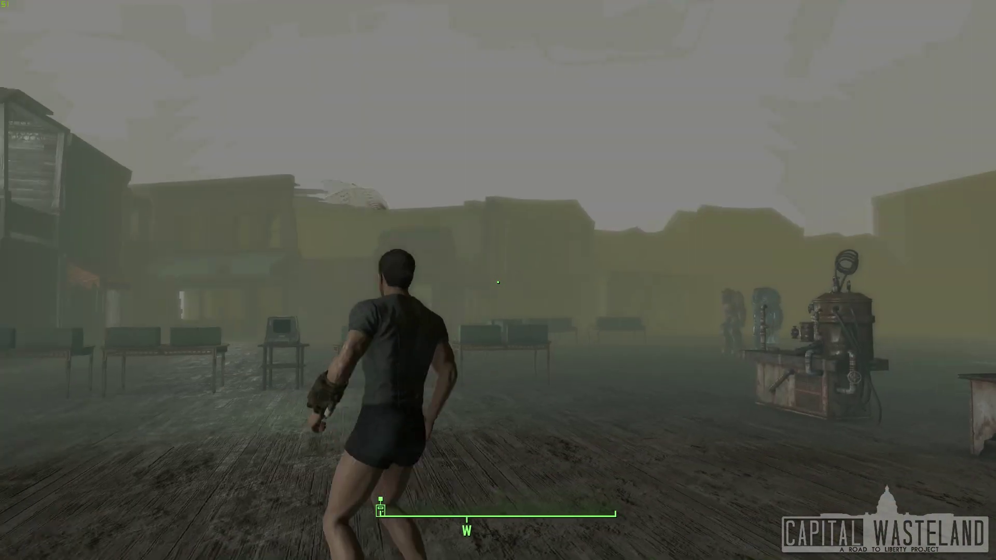
Walk the character to the All Armor crate on the table and target it in first-person view.
key("w")
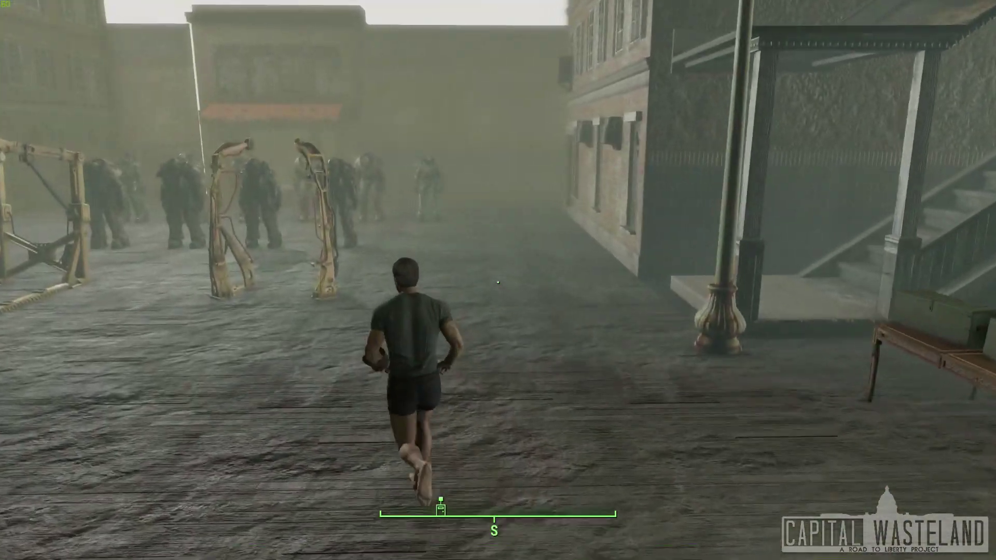
key("s")
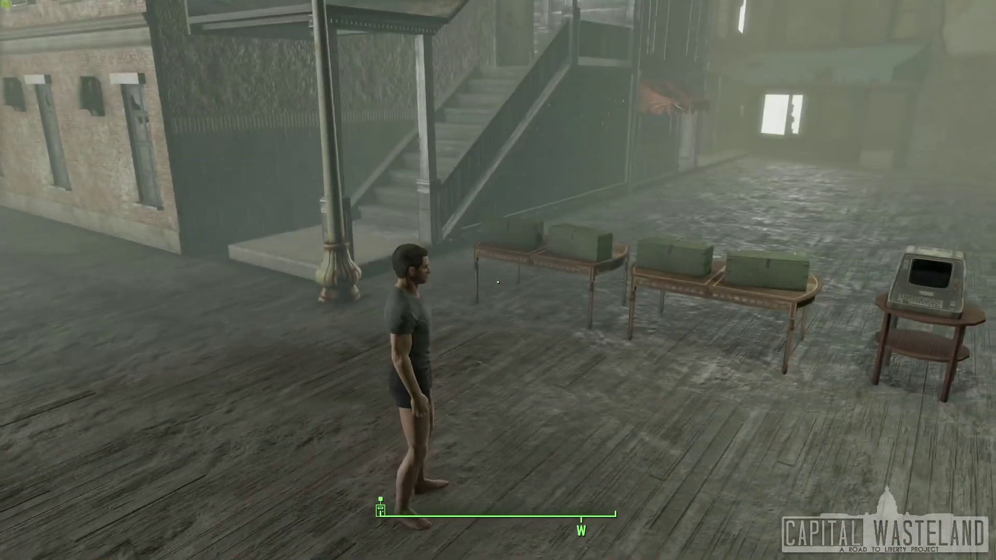
key("w")
key("w")
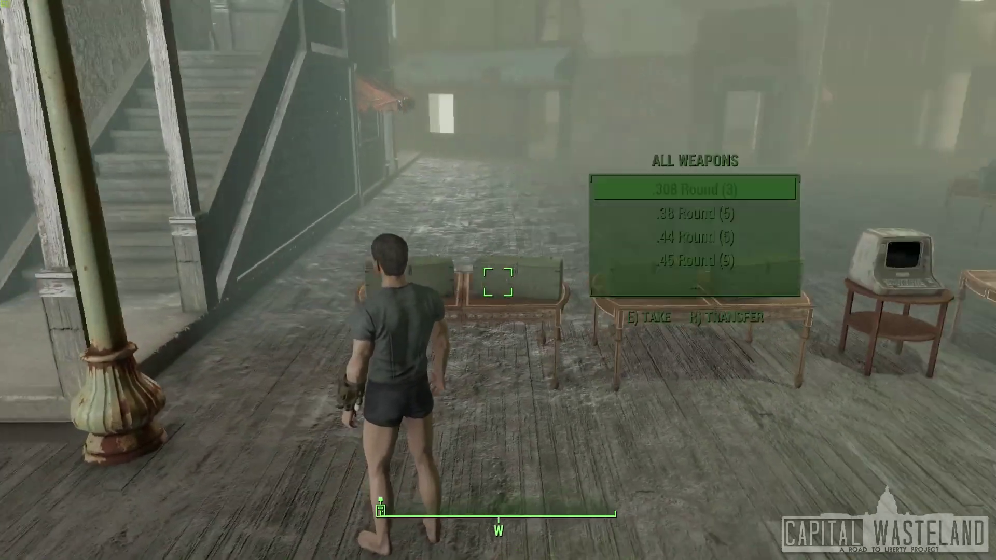
scroll(497, 282, "up", 5)
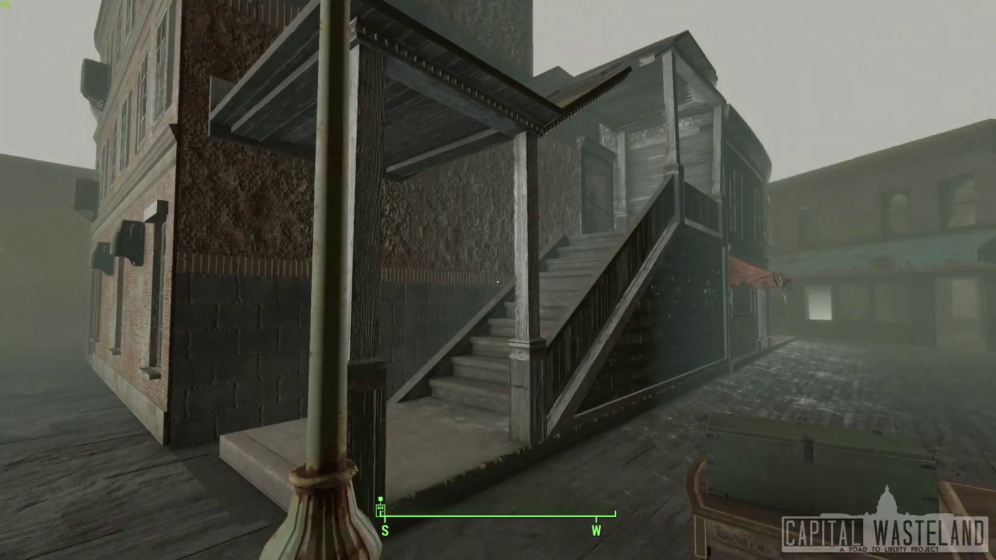
key("w")
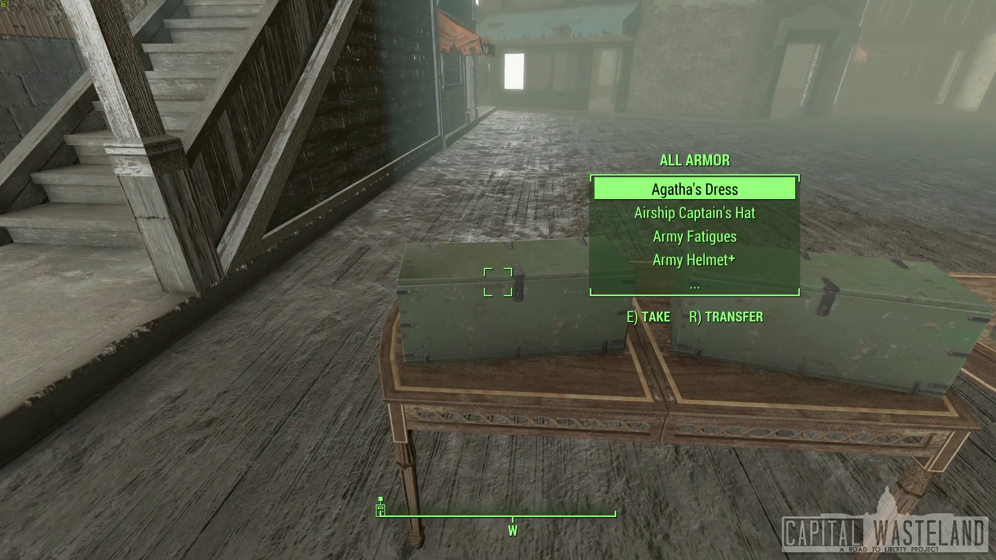
Take the Green Shirt and Combat Boots from the All Armor crate into the character's inventory and leave the crate.
key("r")
scroll(703, 362, "down", 20)
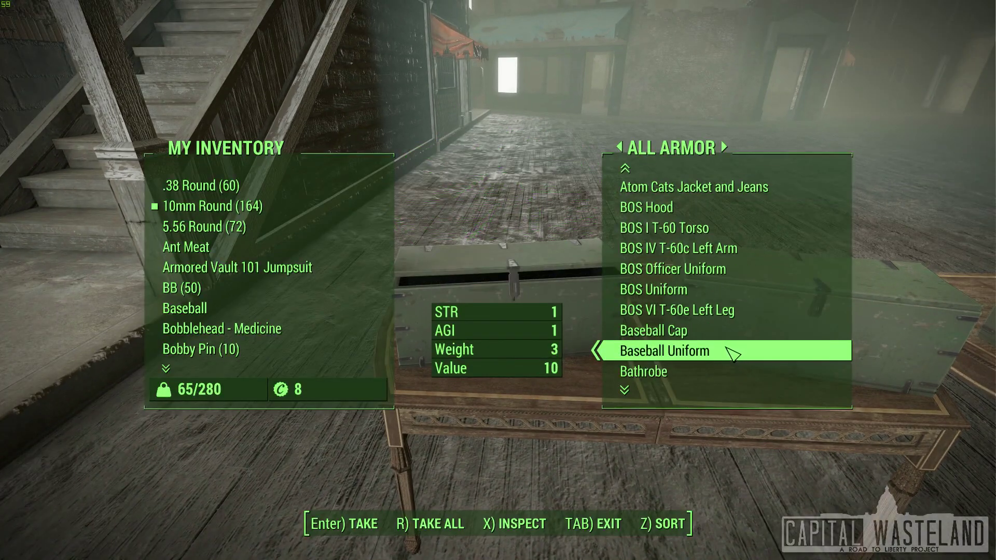
scroll(689, 366, "down", 1)
scroll(692, 369, "up", 1)
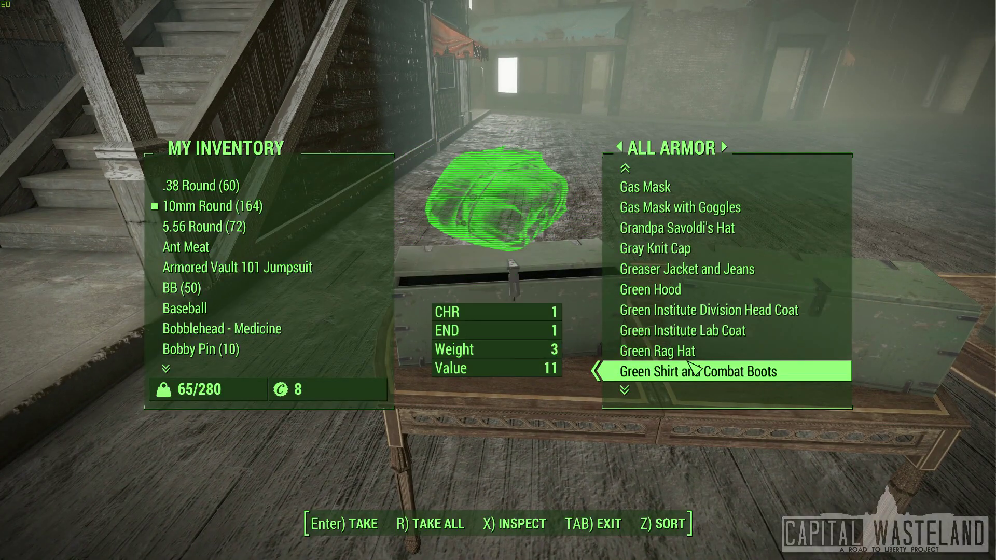
left_click(709, 379)
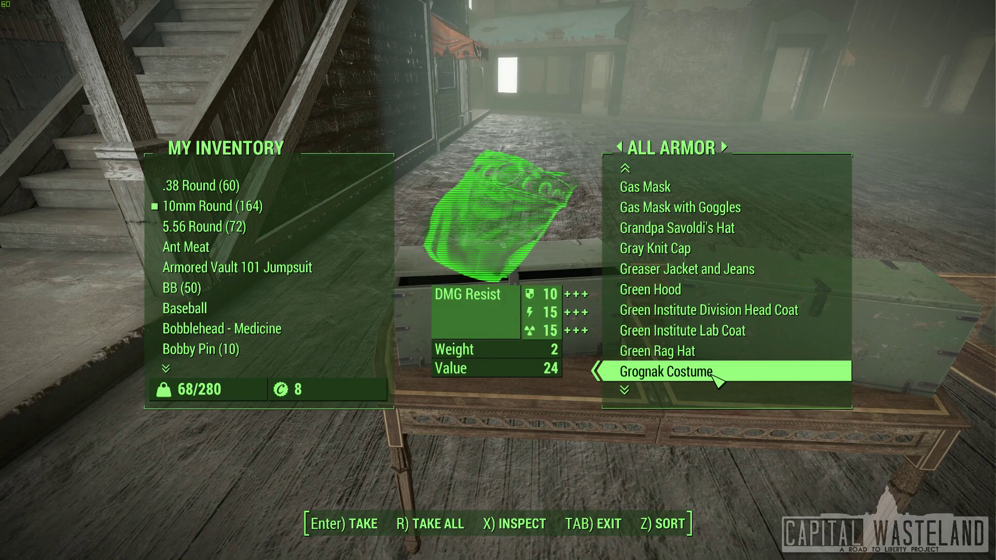
key("Tab")
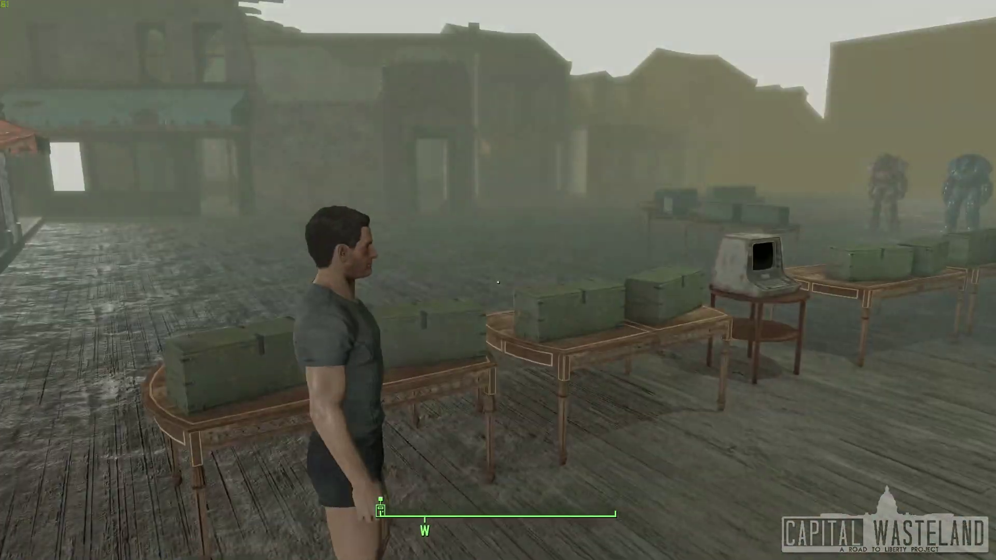
Equip the Green Shirt and Combat Boots from the Pip-Boy's apparel list and return to the game world.
key("w")
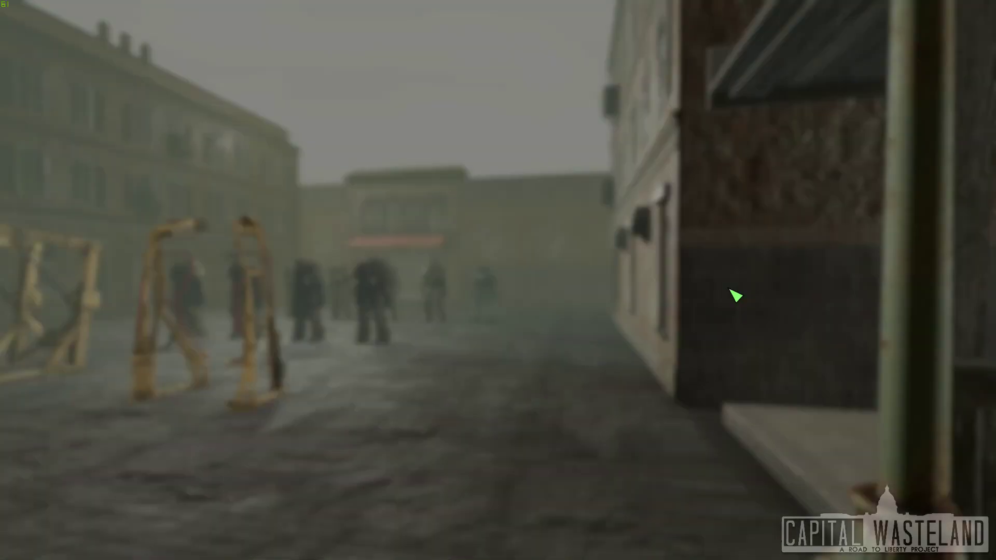
key("Tab")
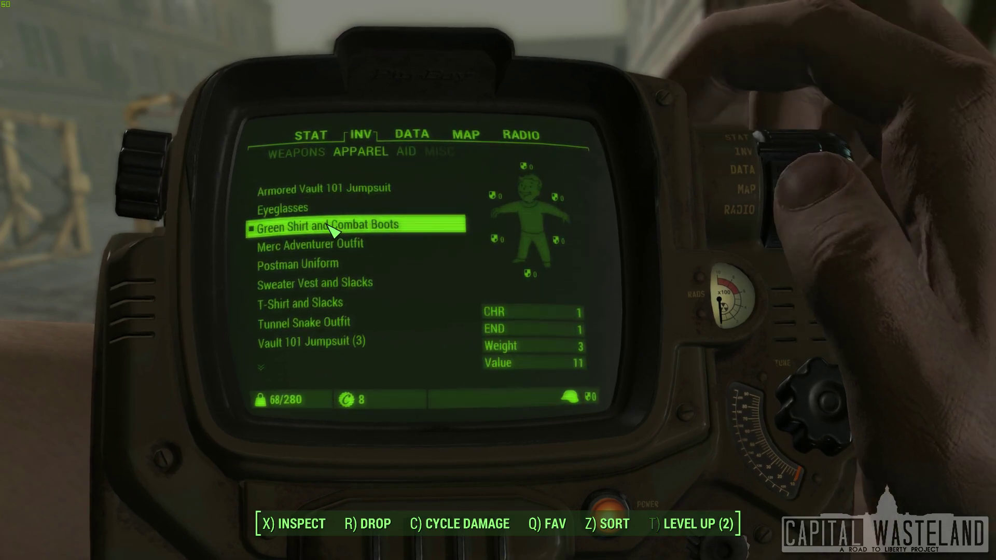
key("Tab")
Walk the character around in third-person view and examine the equipped outfit from behind, the side and the front.
key("w")
key("w")
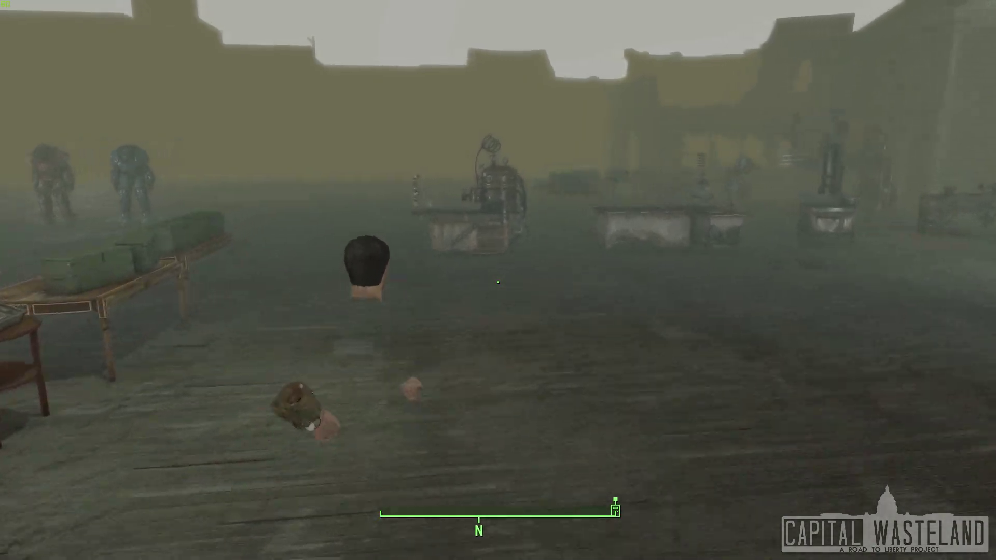
key("w")
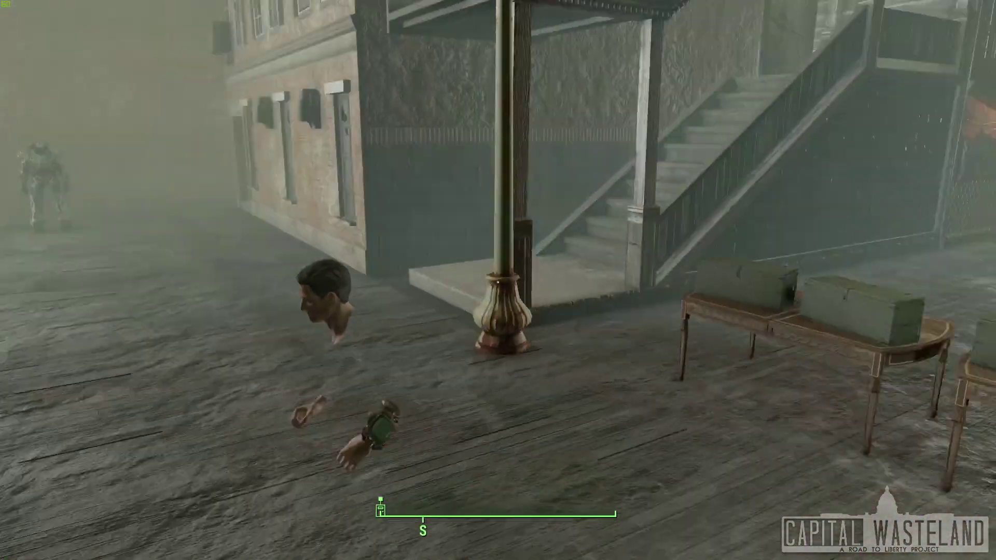
key("w")
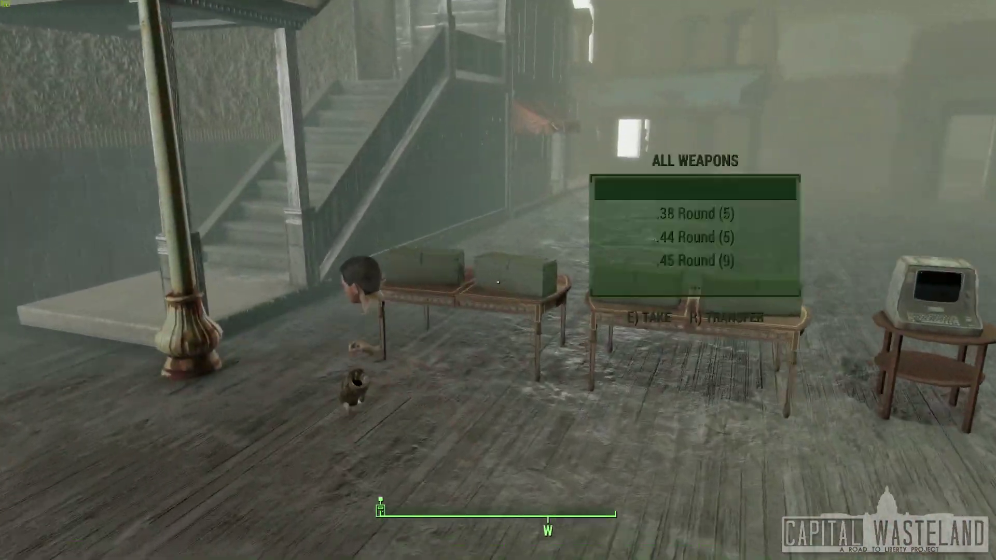
key("w")
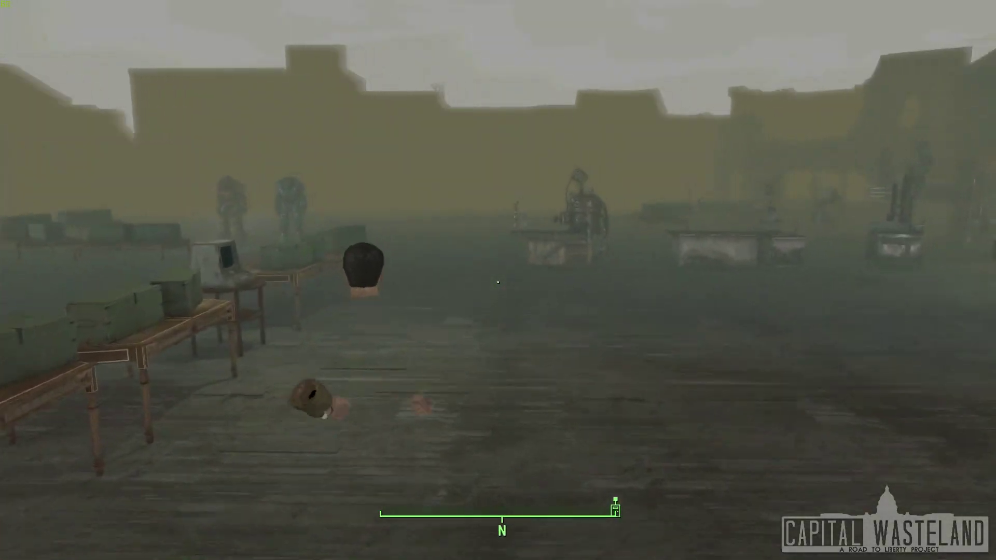
key("d")
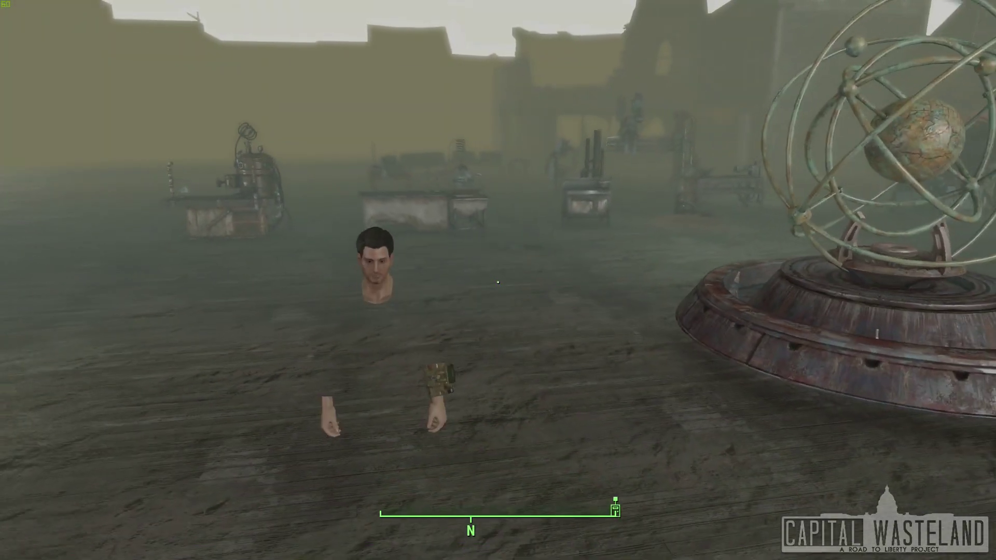
key("w")
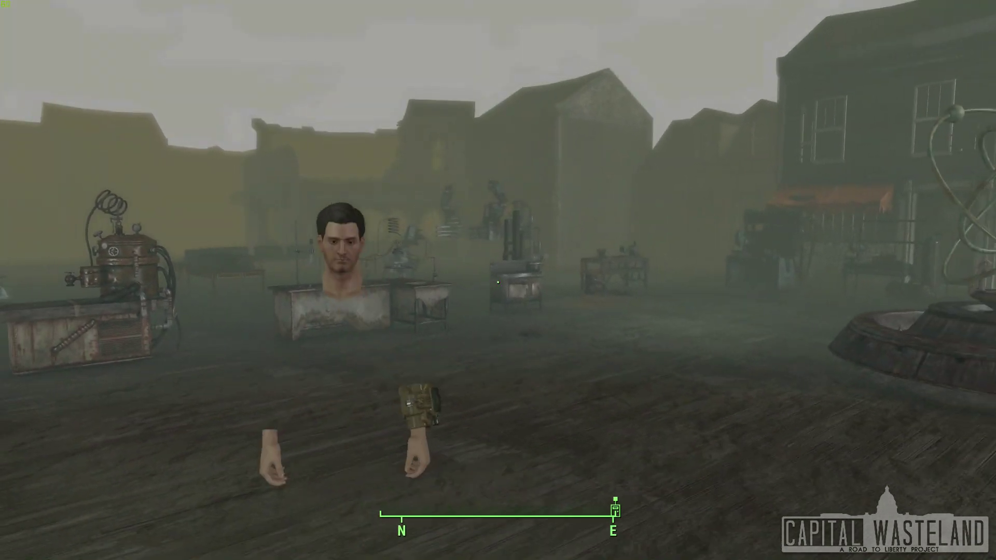
Save the current game over the existing Tunnels save.
key("Escape")
left_click(298, 270)
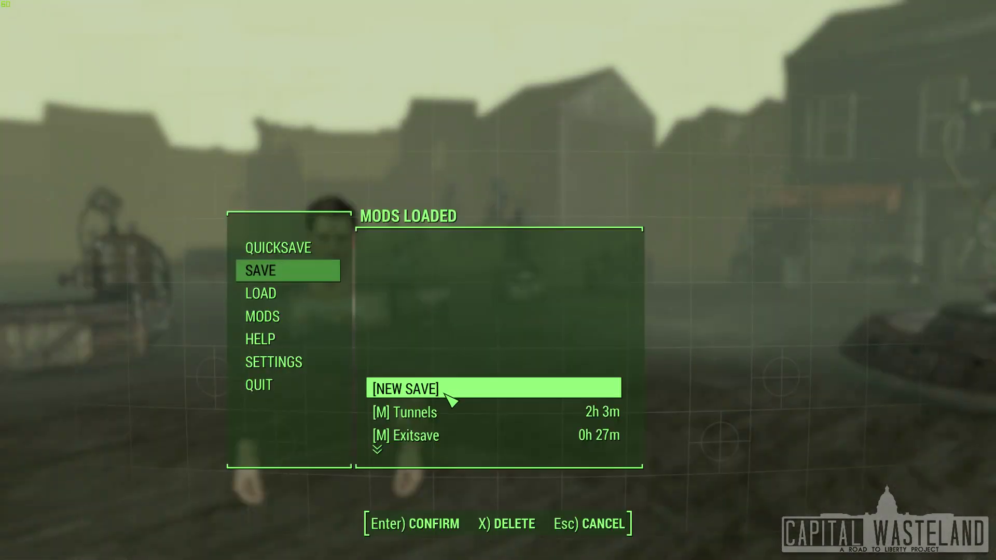
left_click(436, 412)
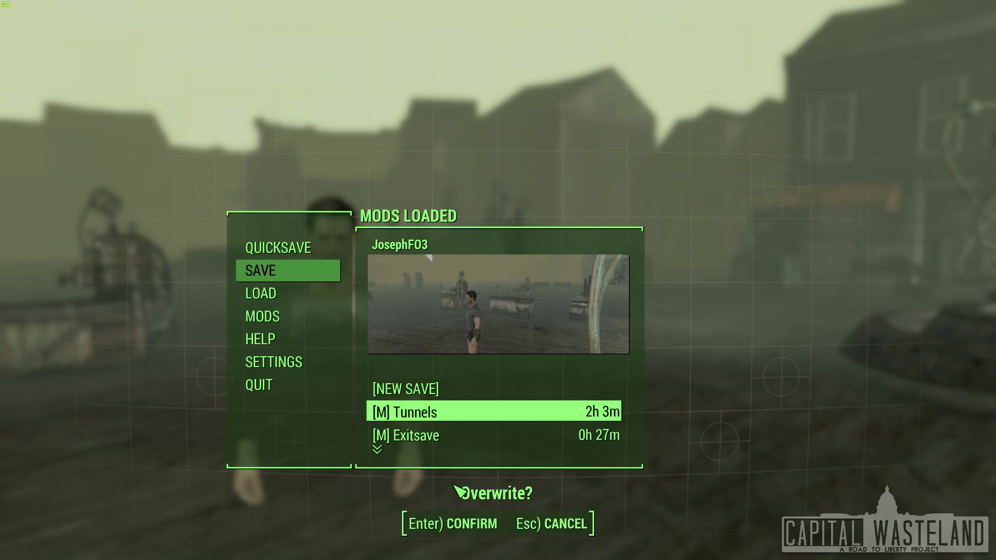
left_click(462, 525)
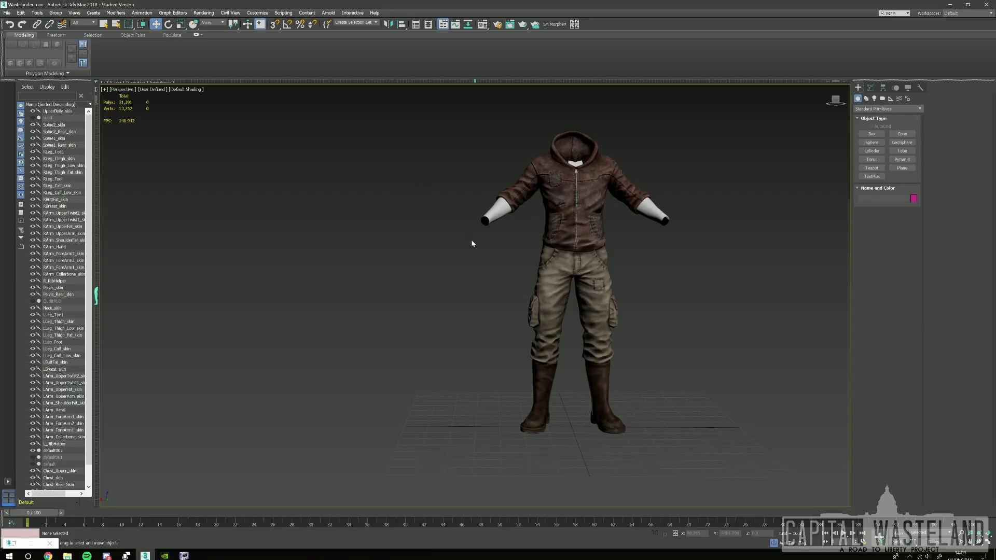
Switch to File Explorer and launch OutfitStudio x64.exe from Fallout 4's Data\Tools\BodySlide folder.
middle_click_drag(472, 243, 368, 291)
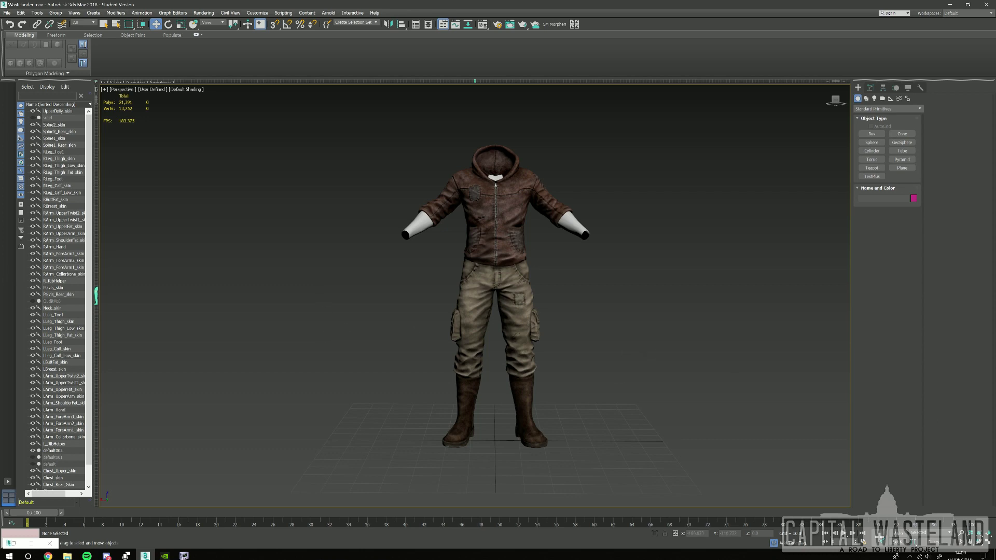
key("alt+Tab")
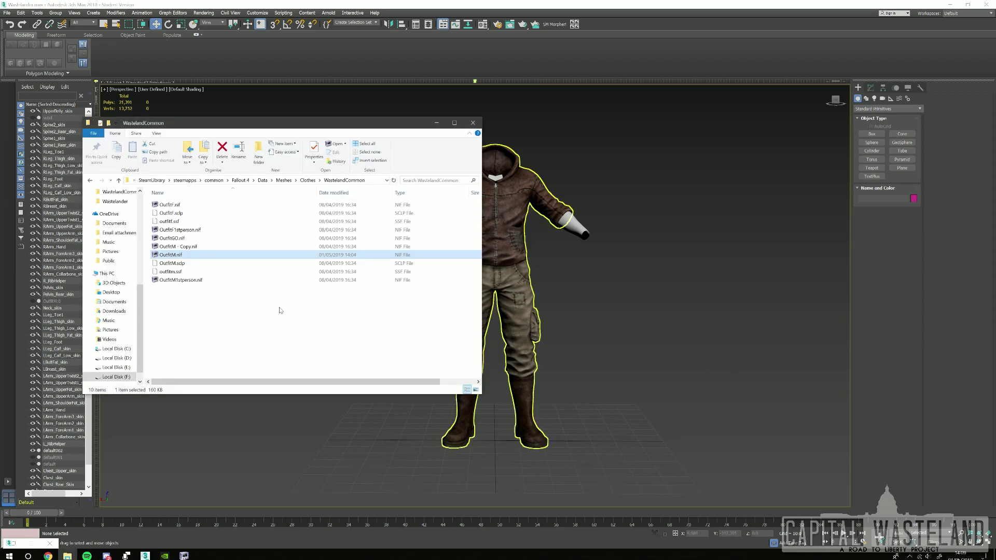
scroll(117, 226, "up", 4)
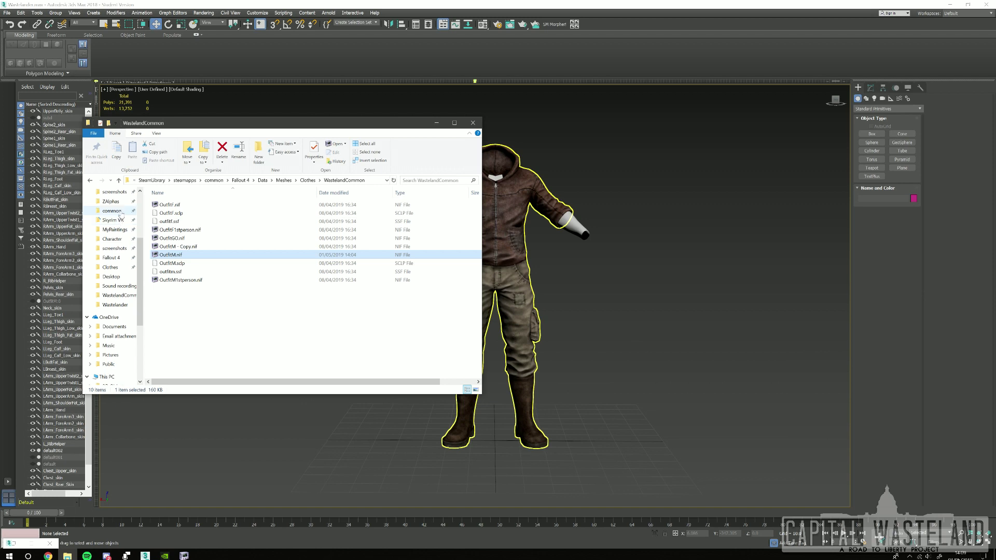
left_click(262, 180)
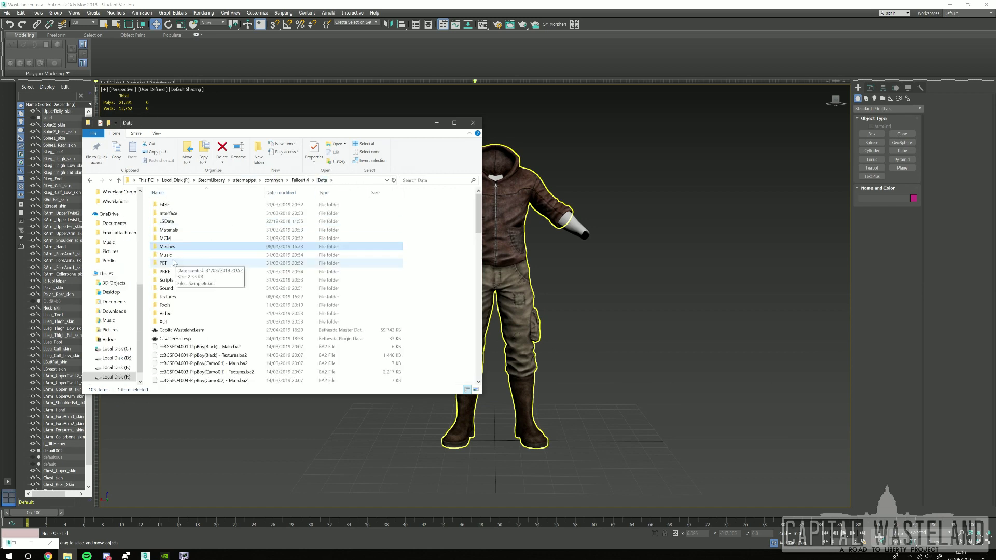
double_click(165, 306)
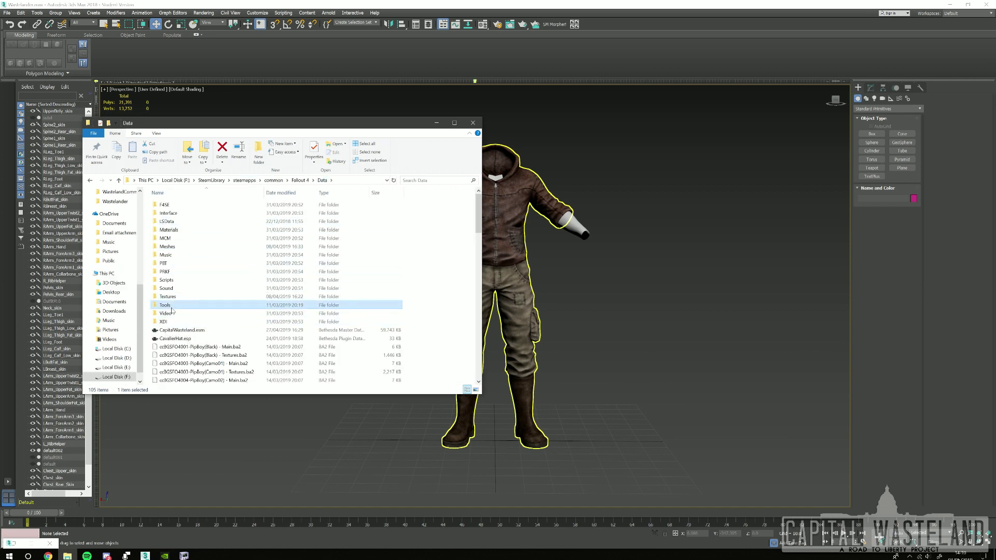
double_click(168, 205)
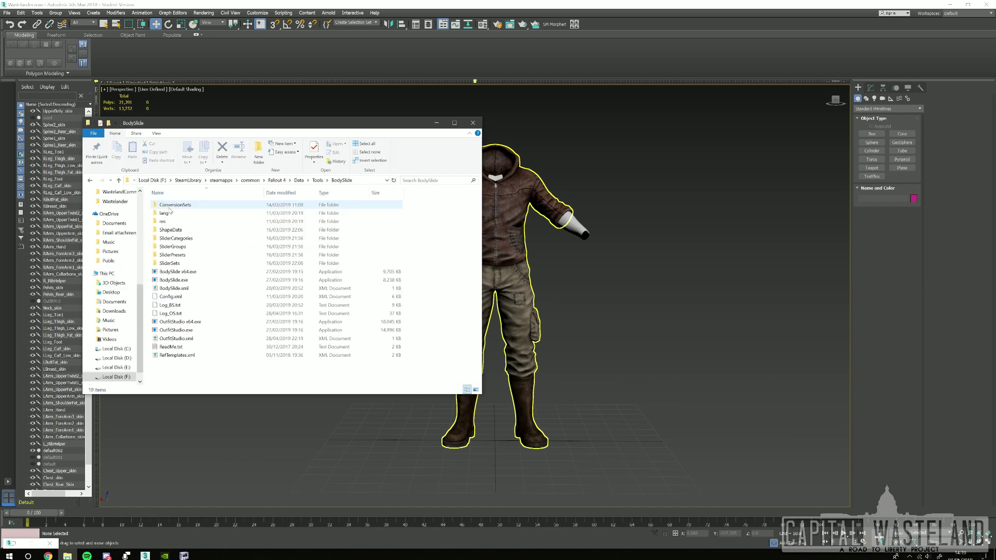
double_click(179, 321)
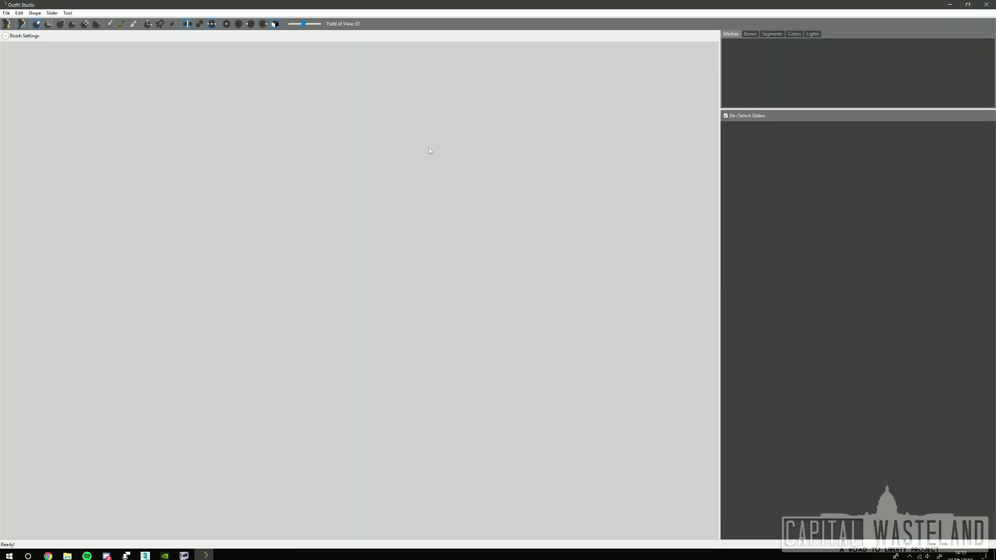
Import OutfitM.nif from the Meshes\Clothes\WastelandCommon folder into the Outfit Studio project.
left_click(7, 13)
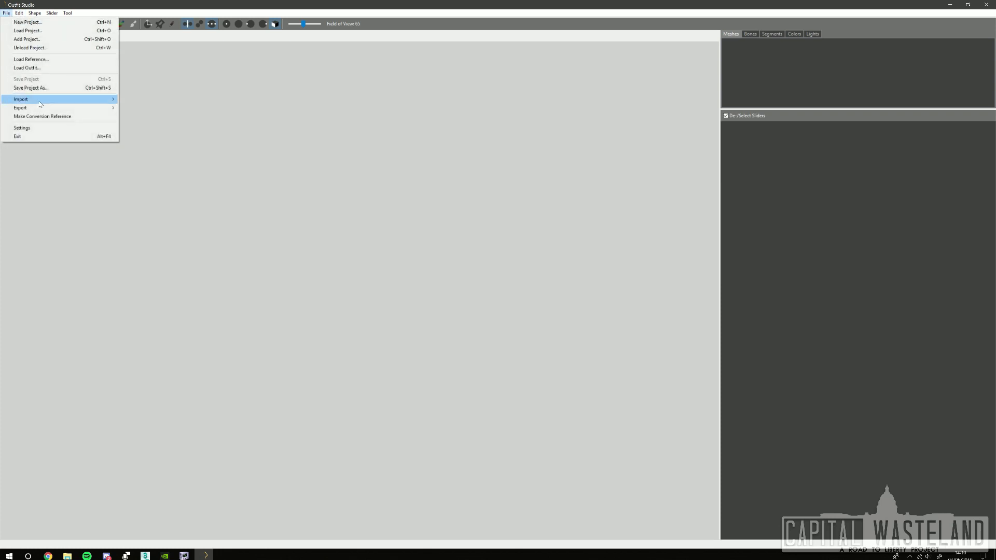
mouse_move(62, 100)
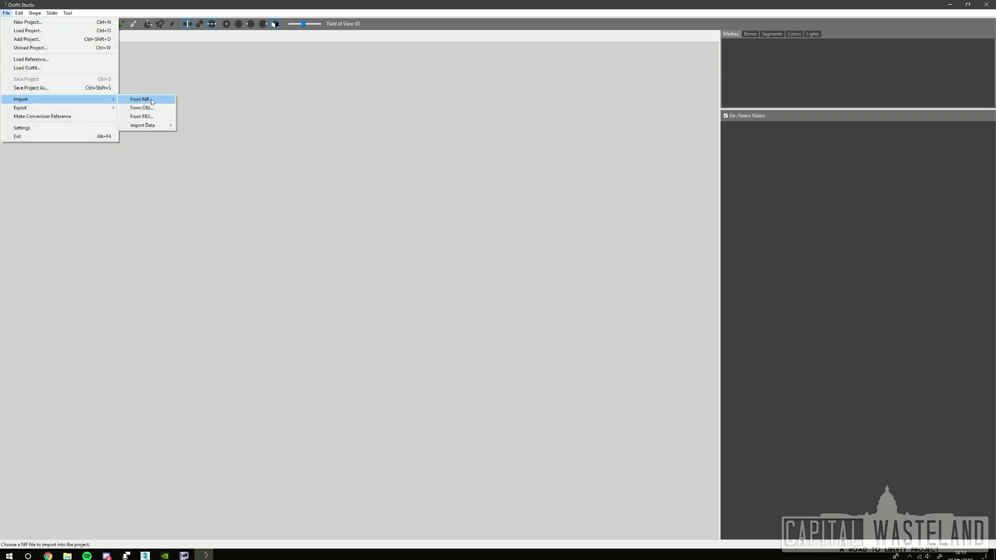
left_click(151, 100)
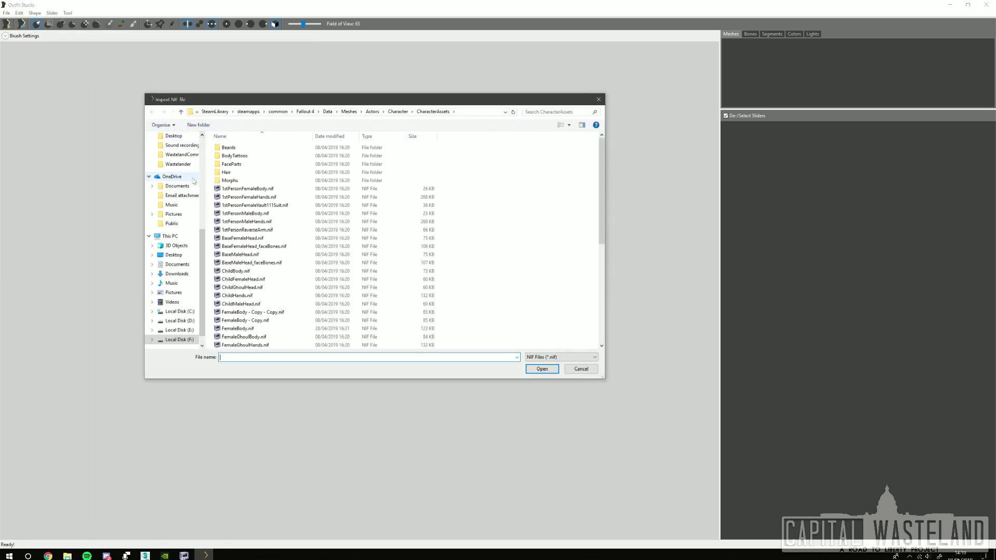
scroll(179, 163, "up", 2)
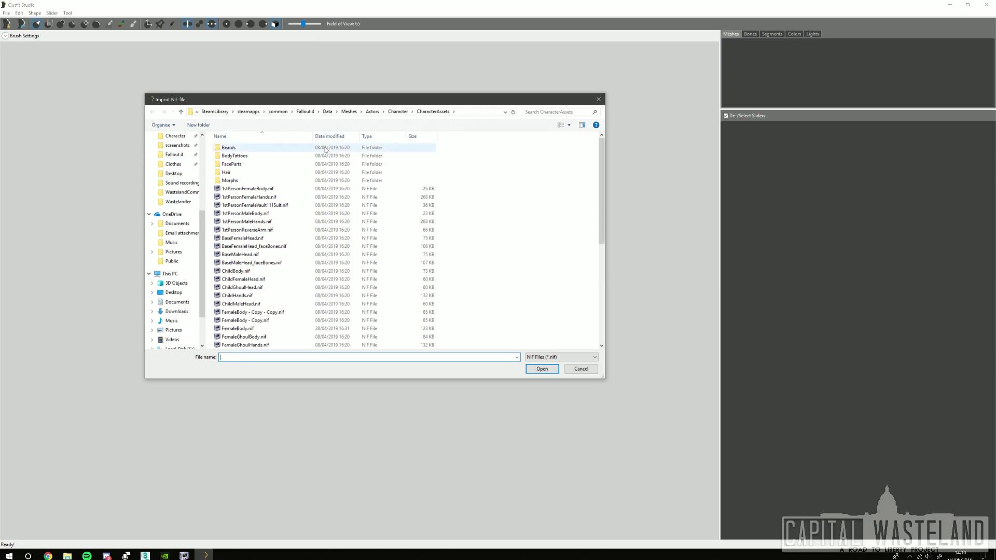
left_click(350, 112)
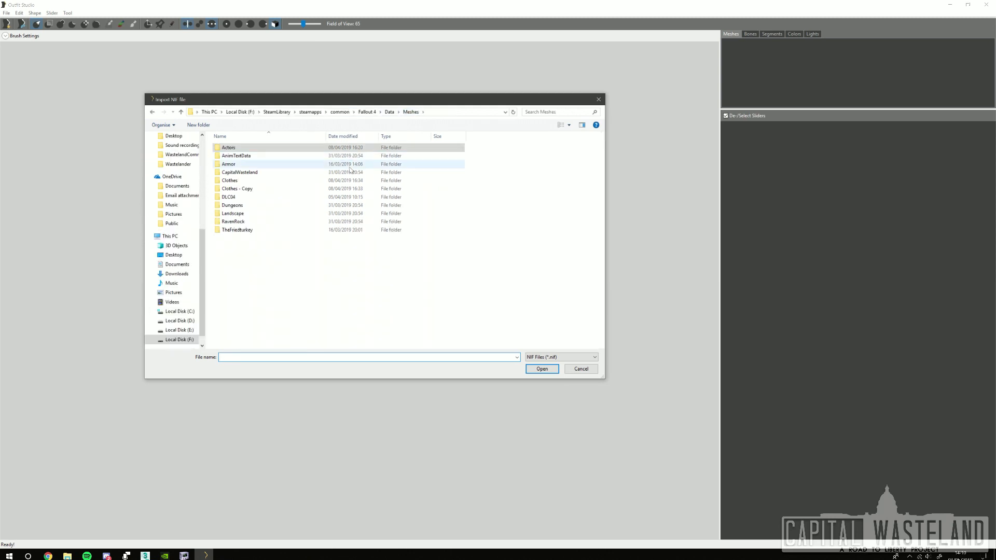
double_click(231, 182)
scroll(258, 274, "down", 10)
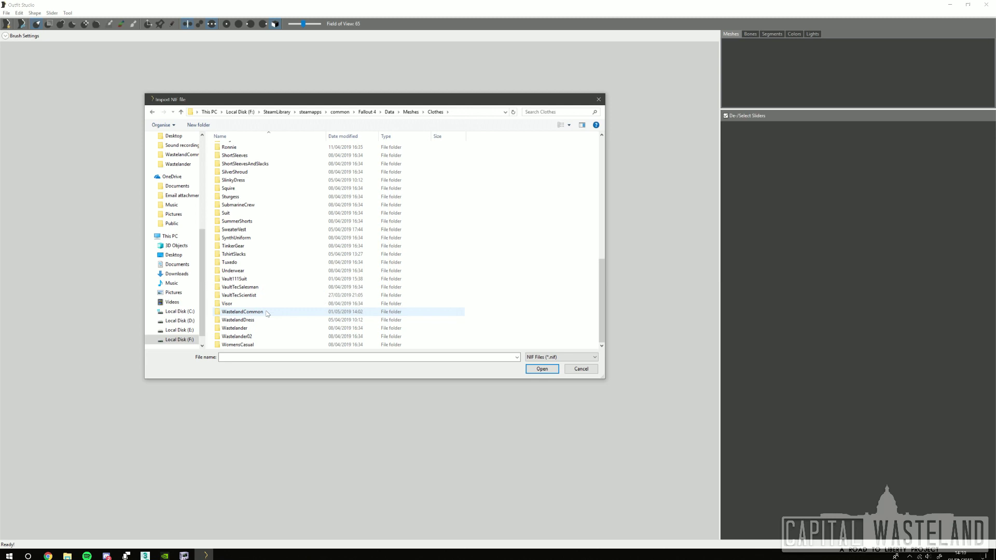
double_click(249, 328)
double_click(233, 180)
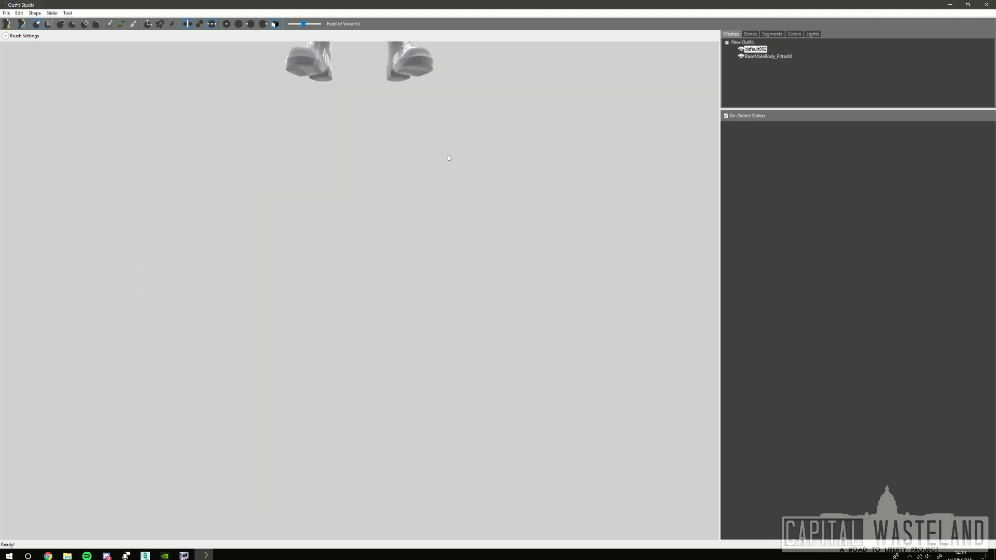
Rename the default002 shape as MOutfit:0.
scroll(517, 112, "down", 1)
middle_click_drag(499, 131, 487, 251)
scroll(434, 197, "up", 3)
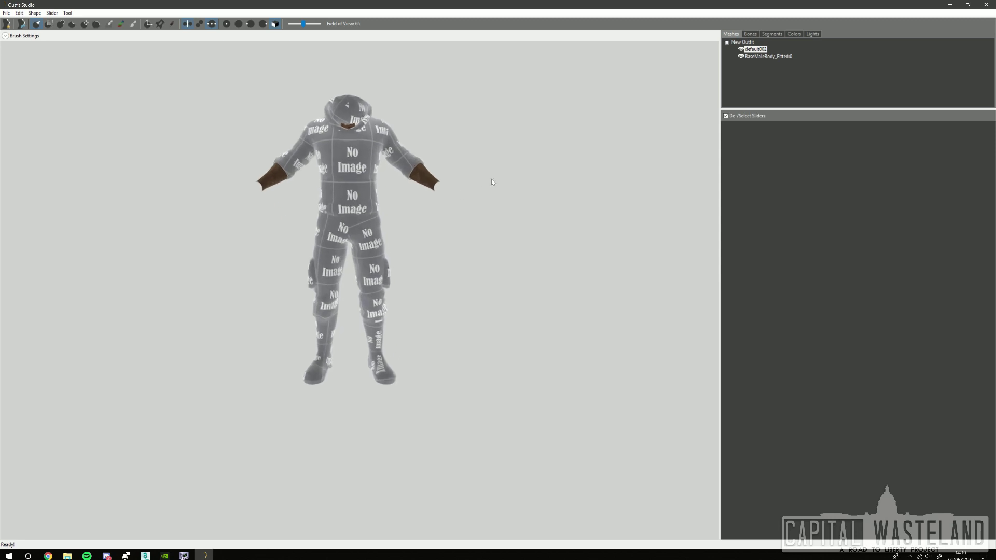
right_click_drag(522, 182, 590, 155)
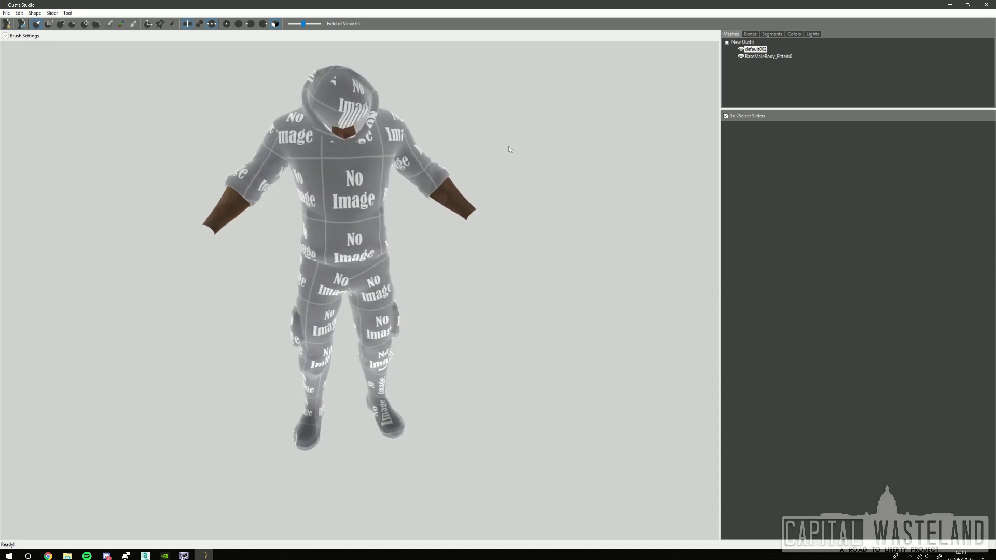
right_click_drag(474, 143, 519, 120)
scroll(519, 120, "down", 3)
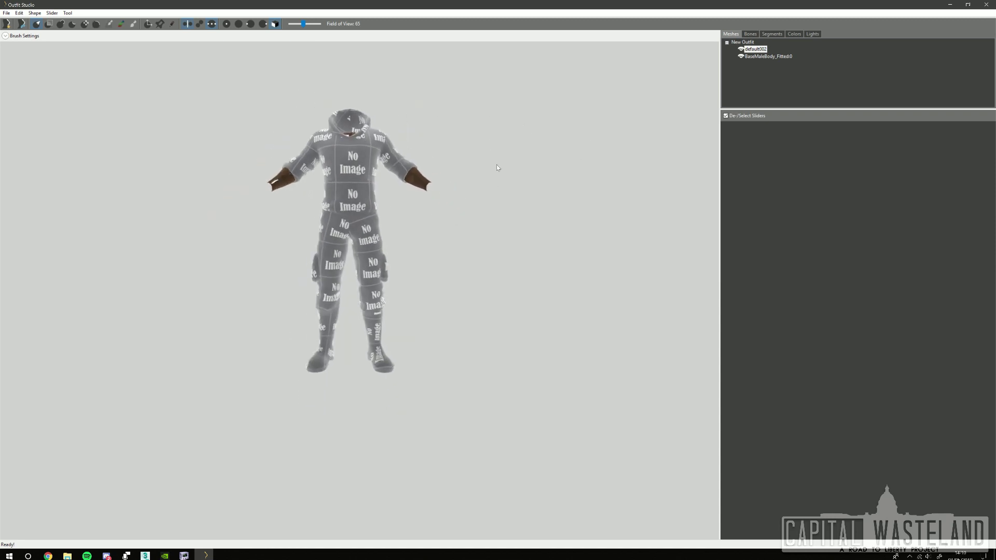
right_click(755, 52)
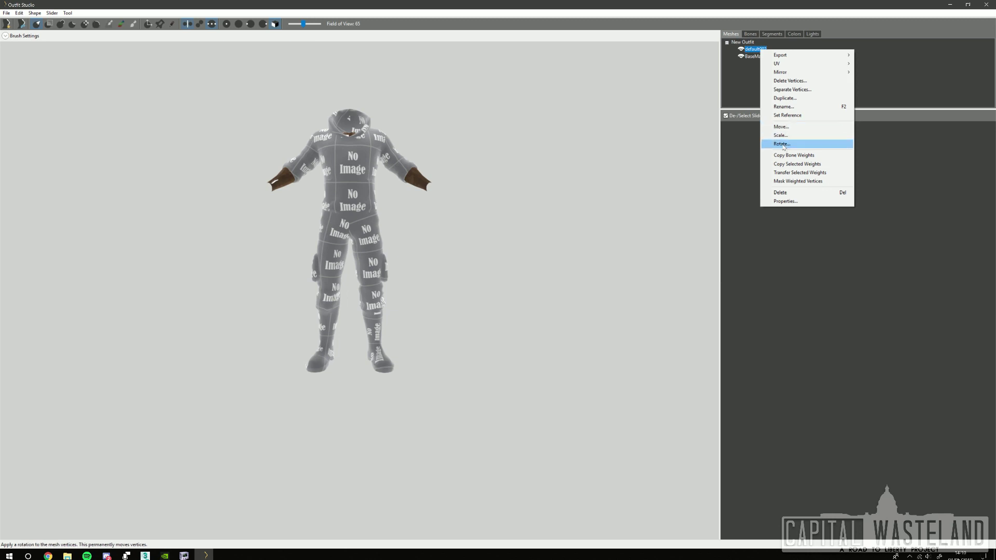
left_click(784, 107)
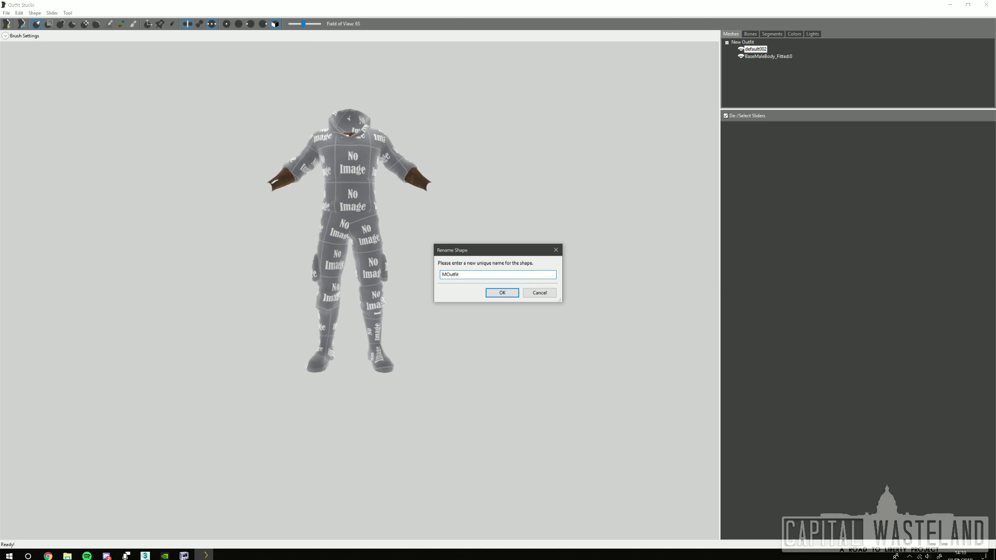
key("Return")
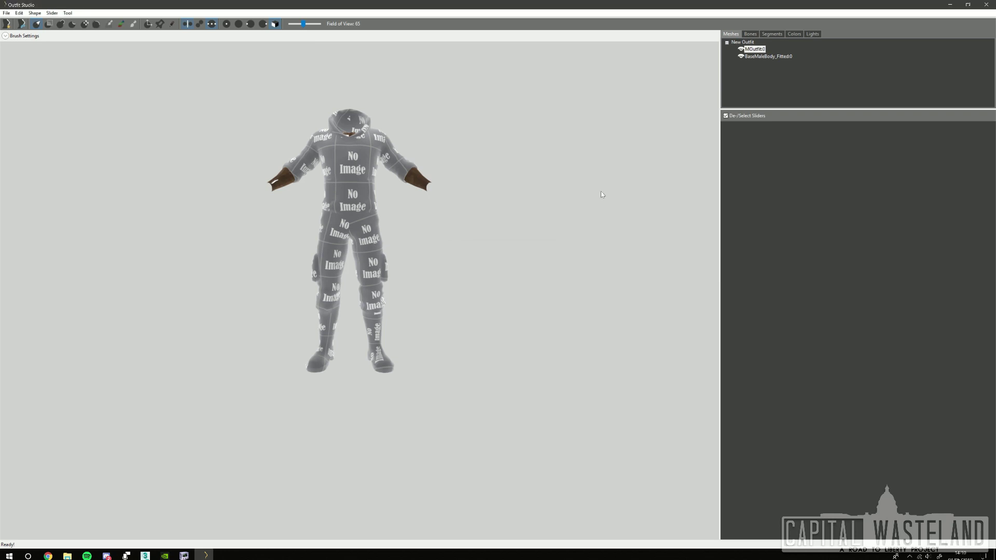
mouse_move(67, 556)
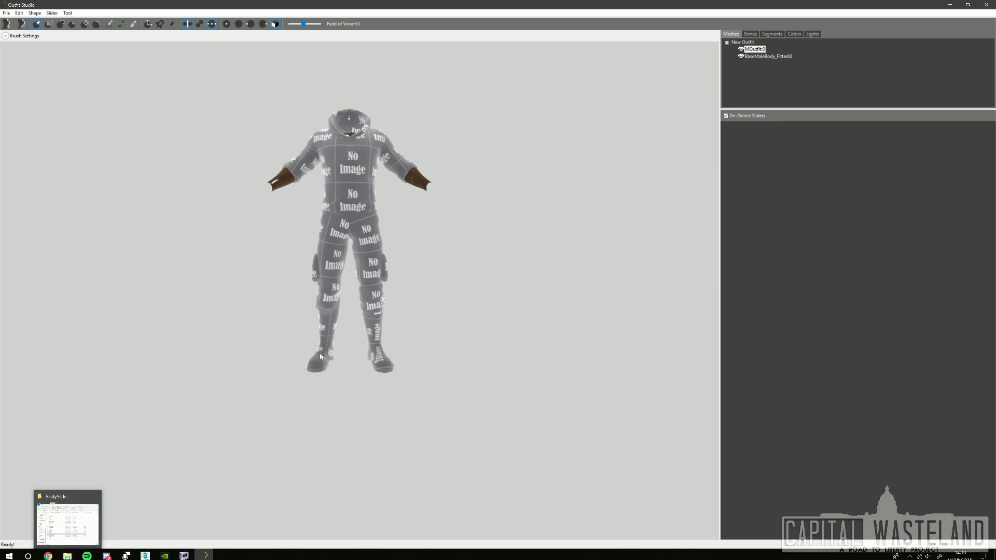
scroll(366, 179, "up", 3)
scroll(419, 222, "down", 2)
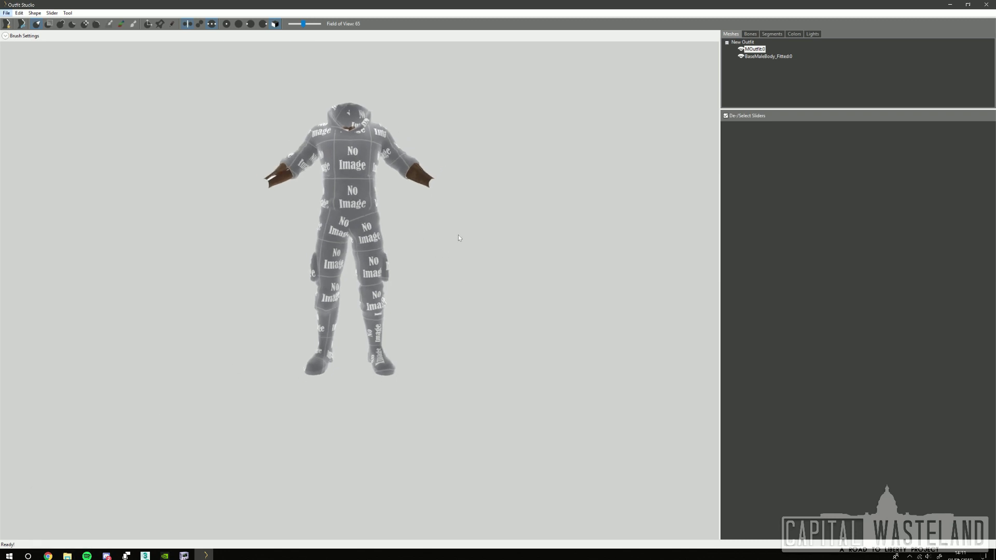
scroll(471, 213, "down", 2)
middle_click_drag(472, 213, 493, 234)
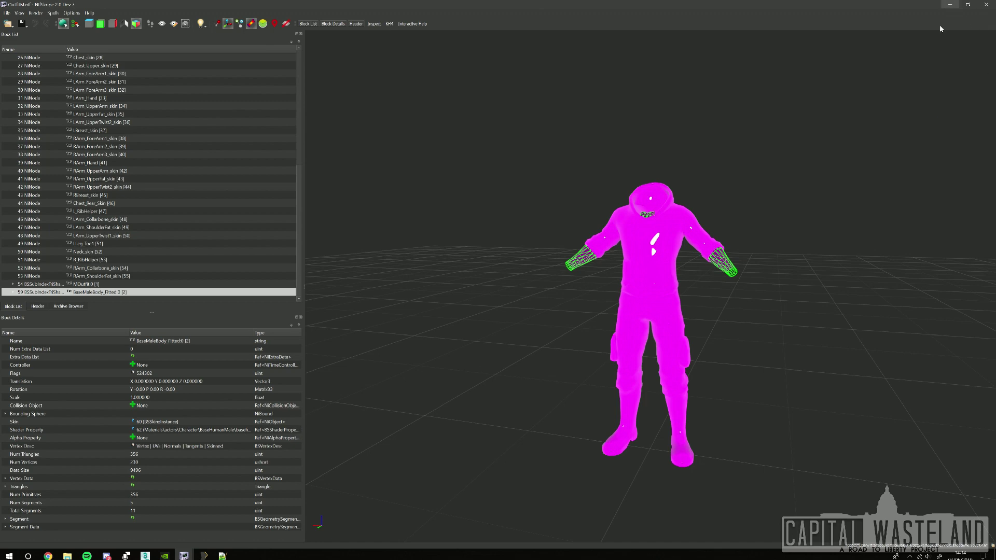
Examine the MOutfit:0 and BaseMaleBody_Fitted:0 shapes around the hood and sleeves of OutfitM.nif.
scroll(734, 157, "up", 8)
left_click_drag(843, 105, 798, 103)
scroll(738, 122, "up", 3)
left_click(738, 122)
scroll(871, 114, "down", 5)
left_click_drag(728, 179, 773, 169)
scroll(775, 179, "up", 3)
left_click_drag(801, 226, 821, 246)
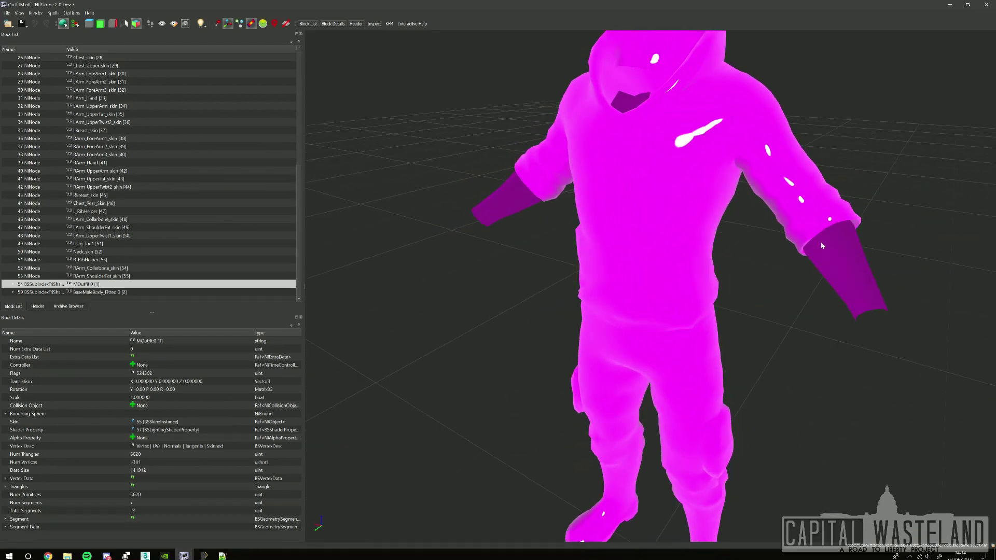
Remove the BaseMaleBody_Fitted:0 branch from OutfitM.nif.
left_click(842, 254)
right_click(842, 254)
mouse_move(875, 262)
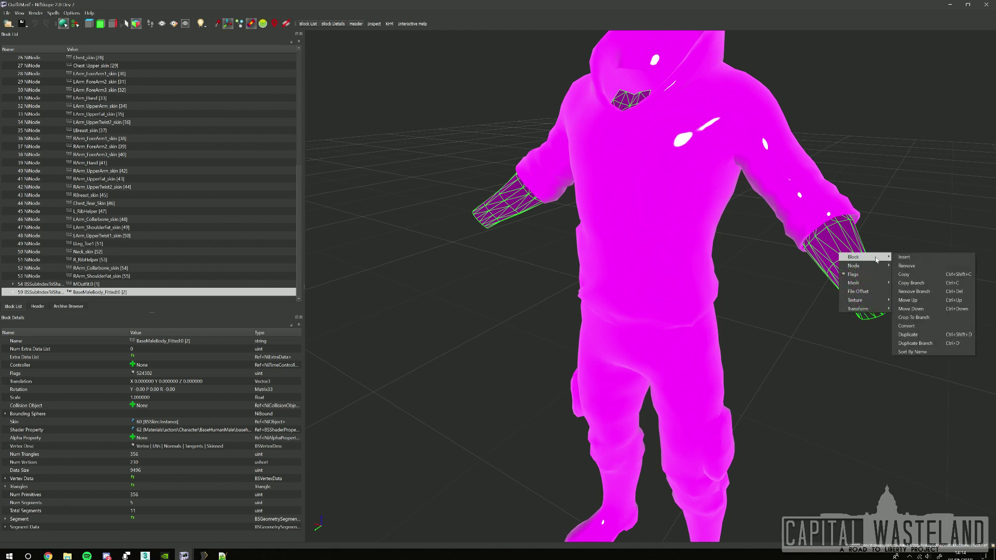
left_click(913, 291)
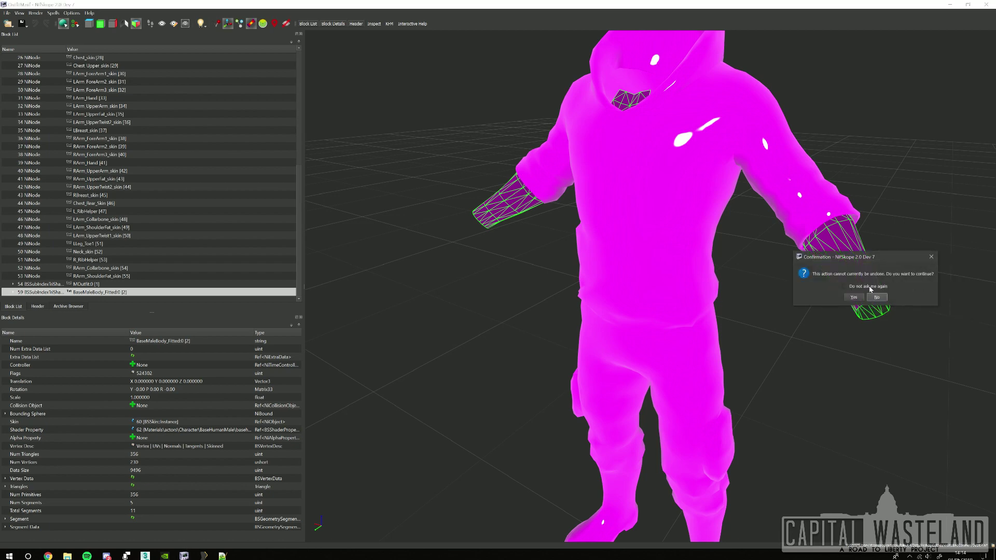
left_click(858, 297)
left_click(863, 379)
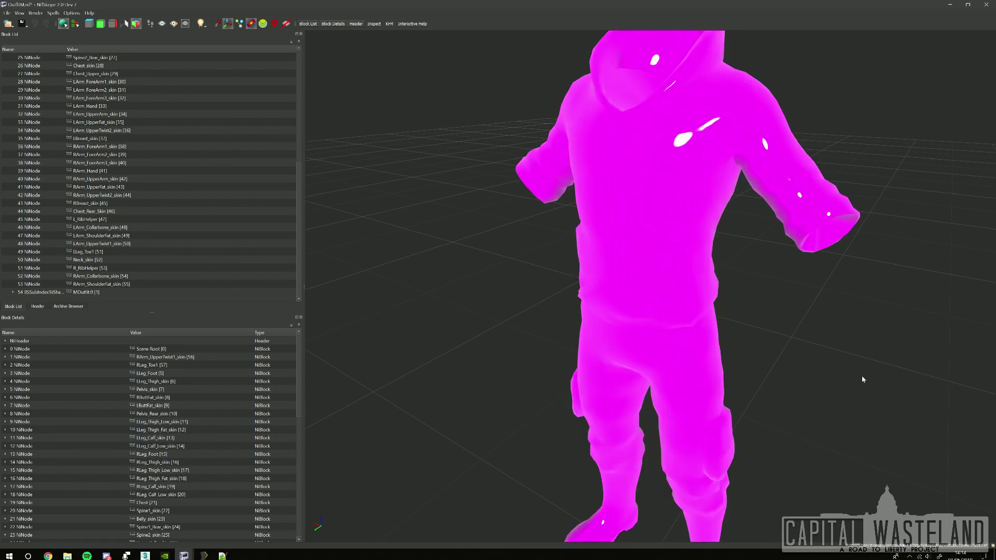
Open OutfitM - Copy.nif from the WastelandCommon folder in NifSkope and copy its BaseMaleBody_Fitted:0 branch.
key("alt+Tab")
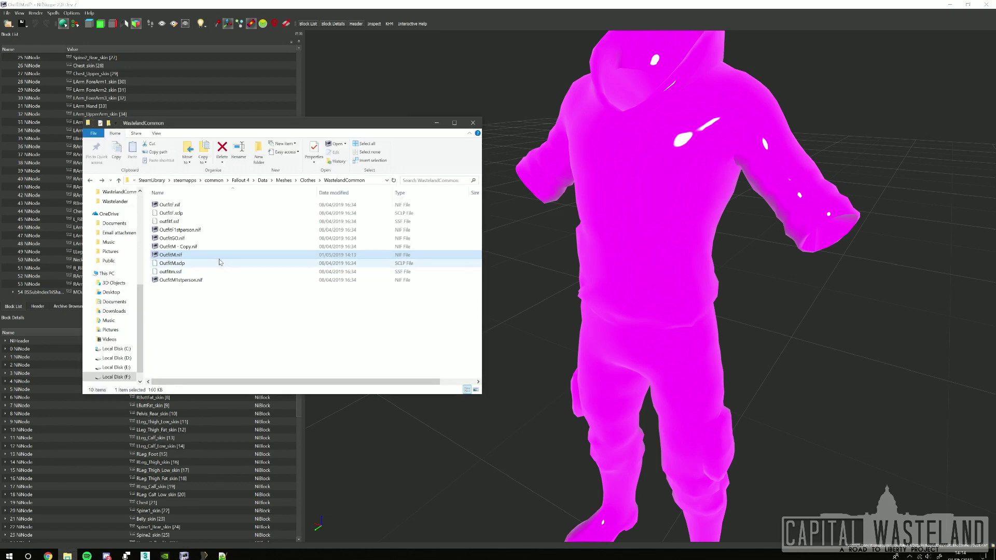
left_click(180, 246)
left_click_drag(388, 271, 586, 259)
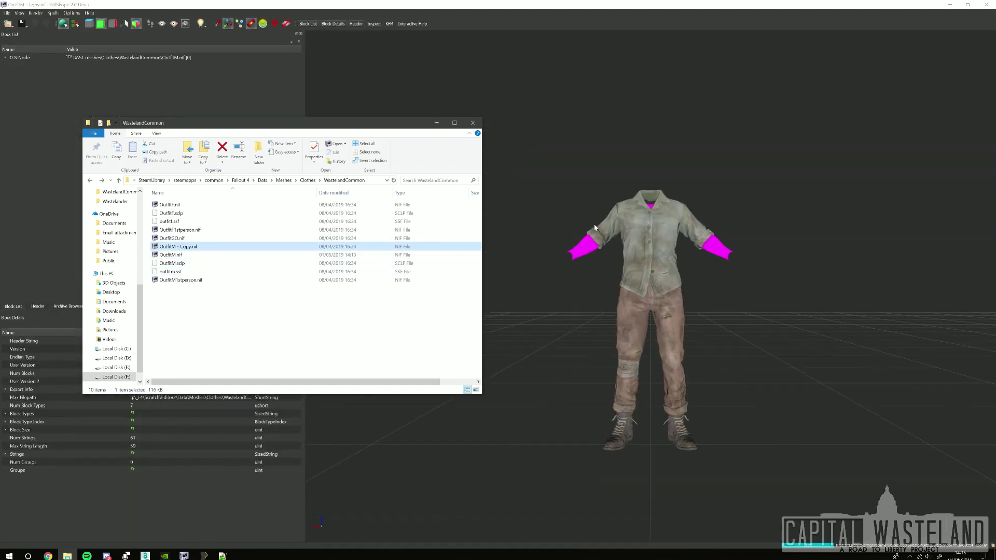
right_click(716, 243)
mouse_move(738, 248)
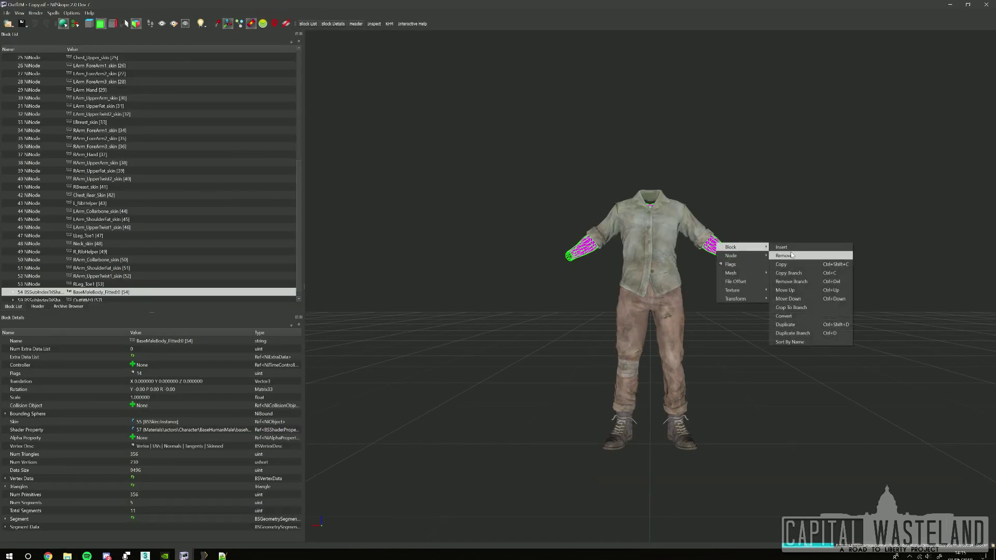
left_click(800, 272)
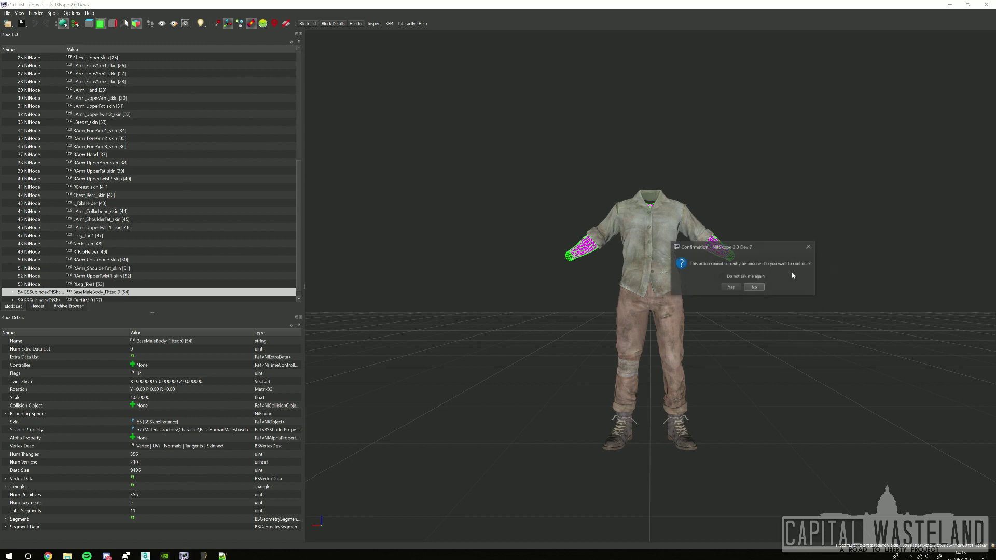
left_click(731, 285)
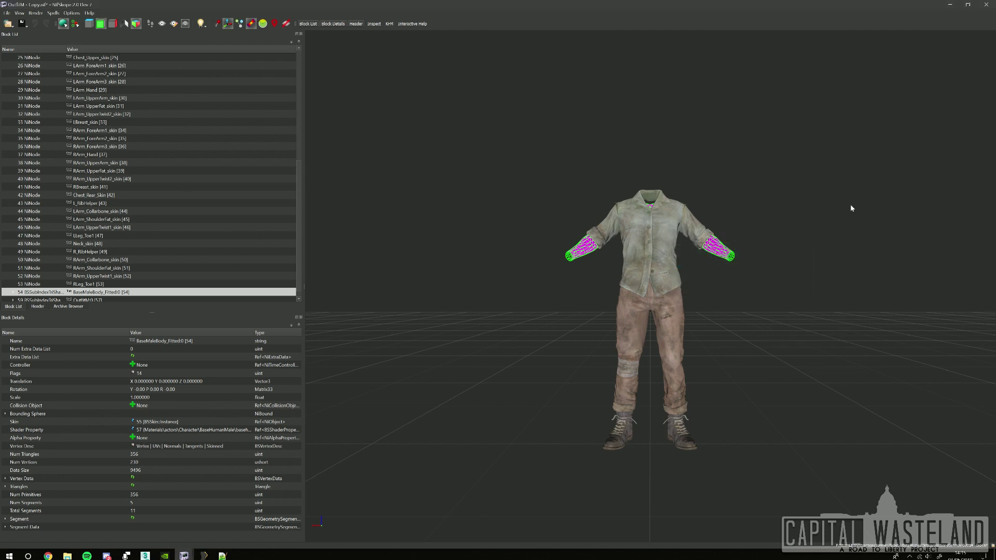
Return to OutfitM.nif and paste the copied body branch onto its Scene Root node.
left_click(948, 4)
right_click(864, 104)
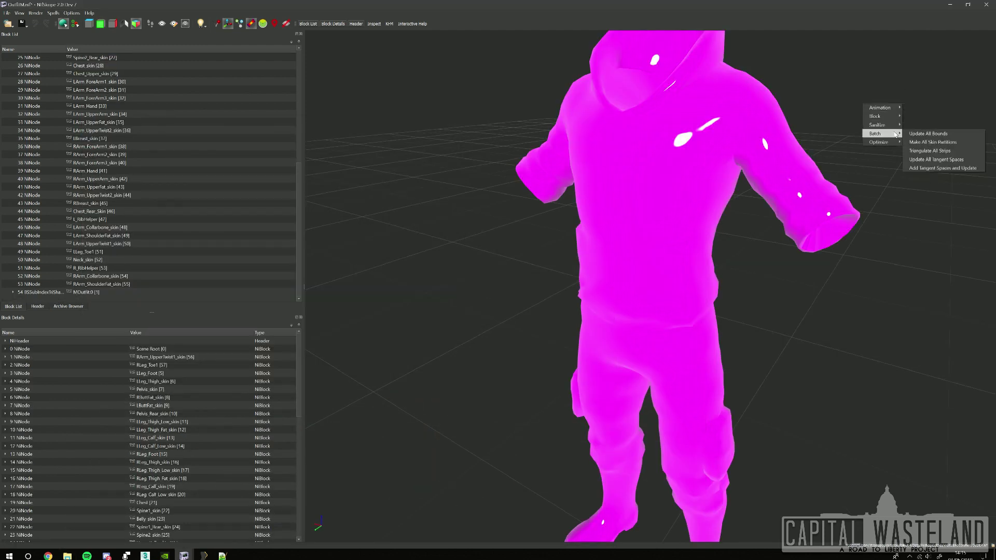
mouse_move(901, 115)
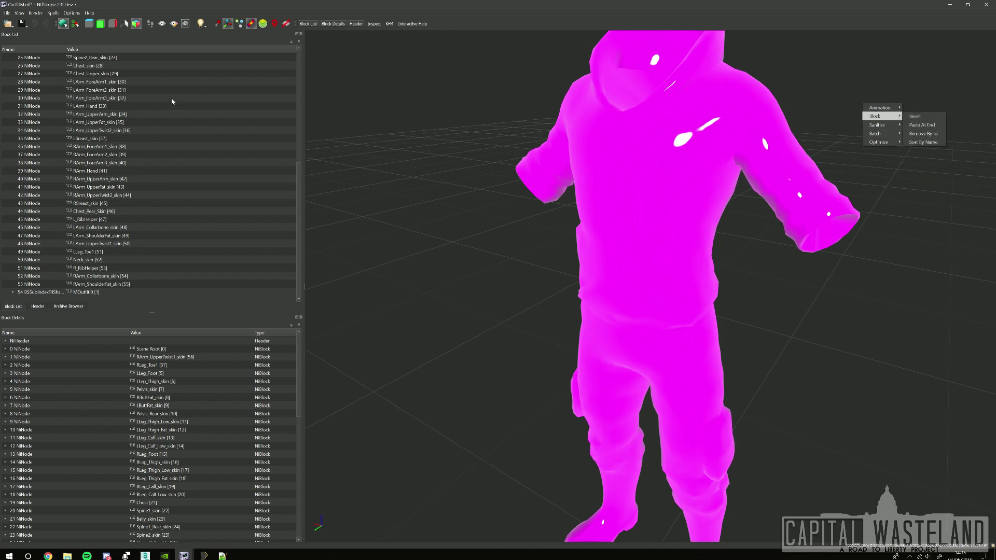
left_click(155, 90)
scroll(140, 84, "up", 9)
right_click(131, 57)
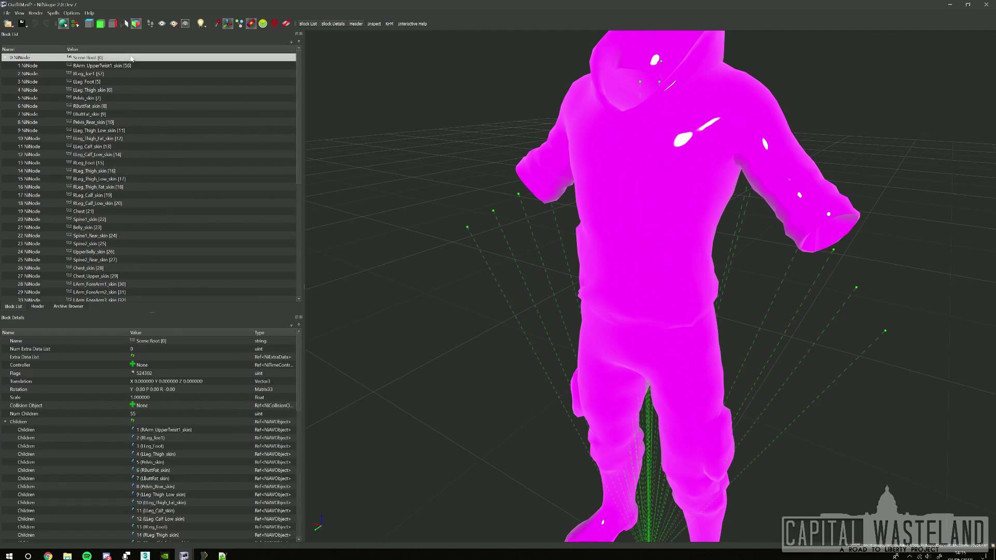
mouse_move(156, 52)
left_click(223, 87)
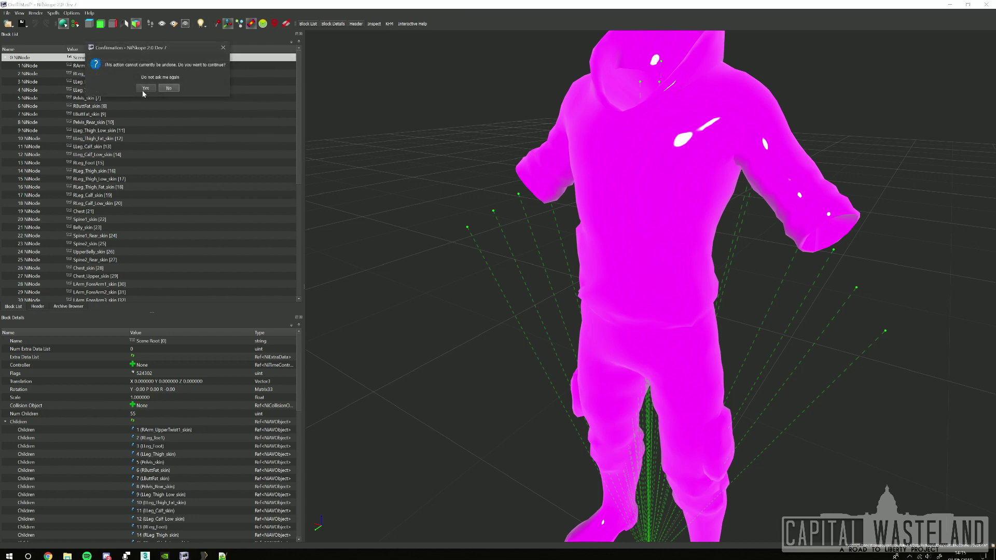
left_click(170, 88)
left_click(840, 126)
left_click_drag(845, 120, 864, 119)
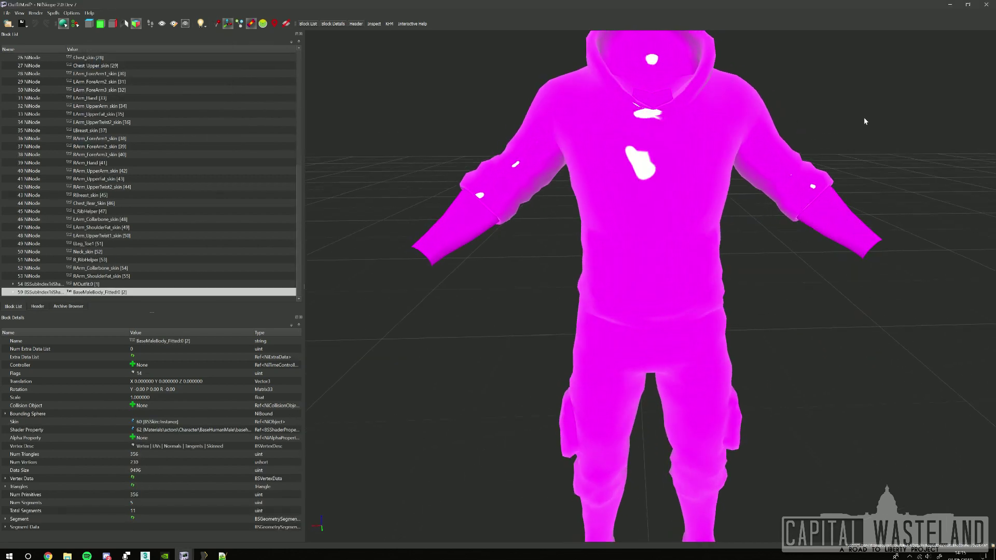
Remove the BSLightingShaderProperty branch from the MOutfit:0 shape.
left_click_drag(838, 171, 769, 137)
left_click(769, 136)
scroll(824, 124, "down", 2)
mouse_move(834, 111)
left_mouse_down()
mouse_move(813, 90)
mouse_move(832, 103)
left_mouse_up()
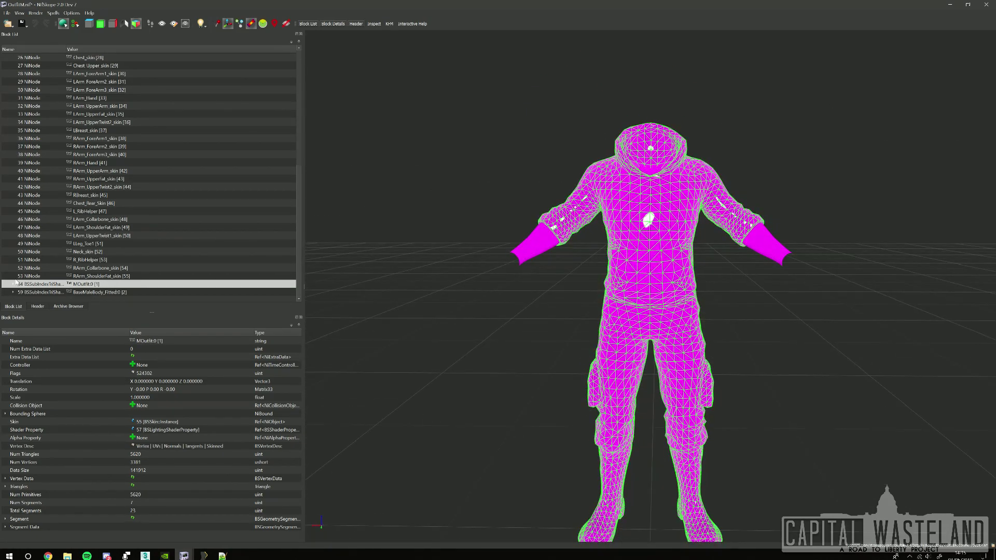
left_click(13, 284)
left_click(80, 284)
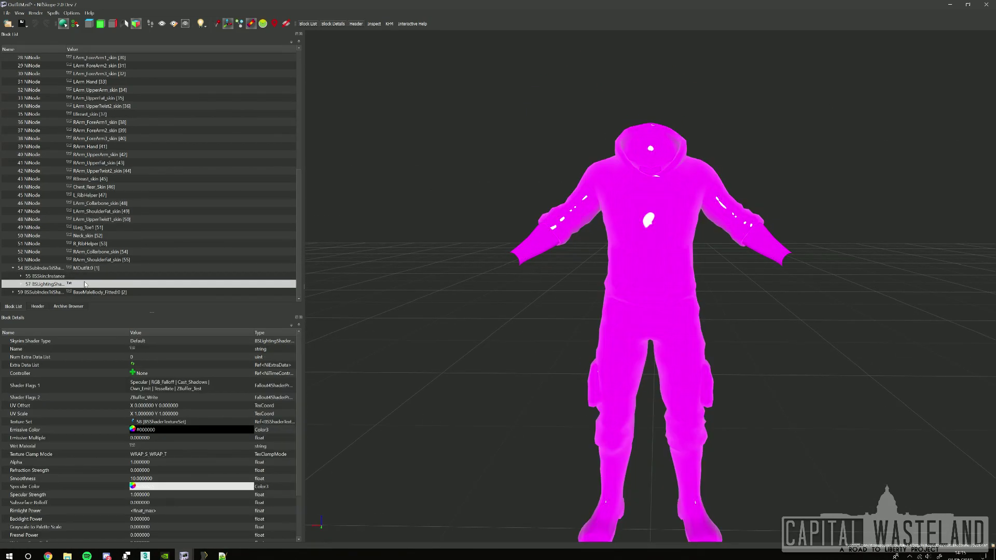
right_click(79, 284)
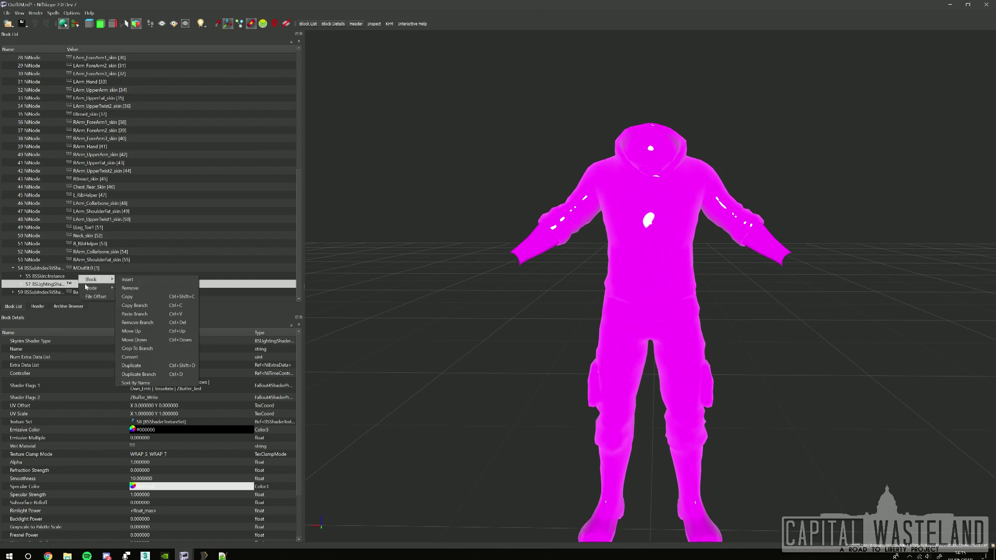
mouse_move(93, 280)
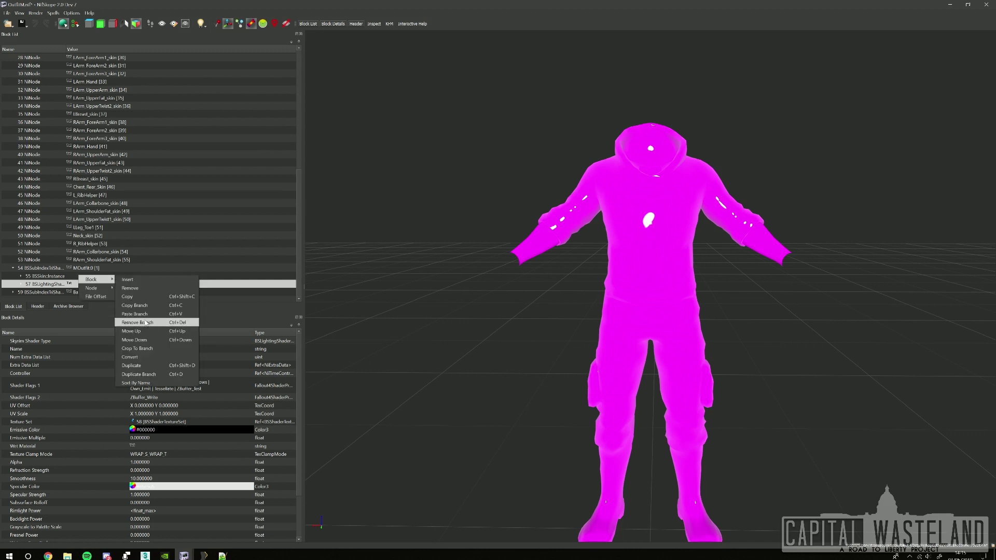
left_click(136, 322)
left_click_drag(649, 242, 684, 194)
left_click_drag(774, 170, 754, 162)
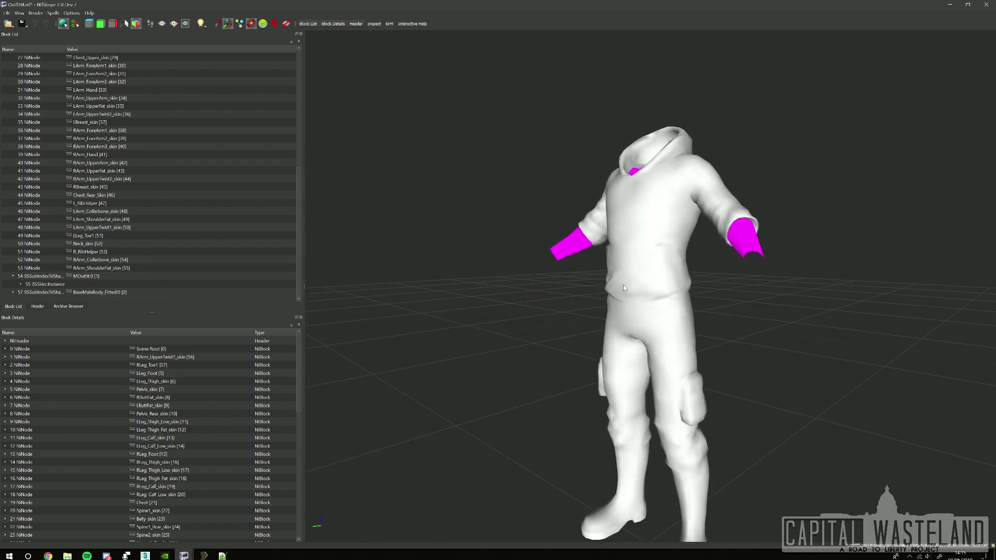
left_click_drag(498, 343, 422, 398)
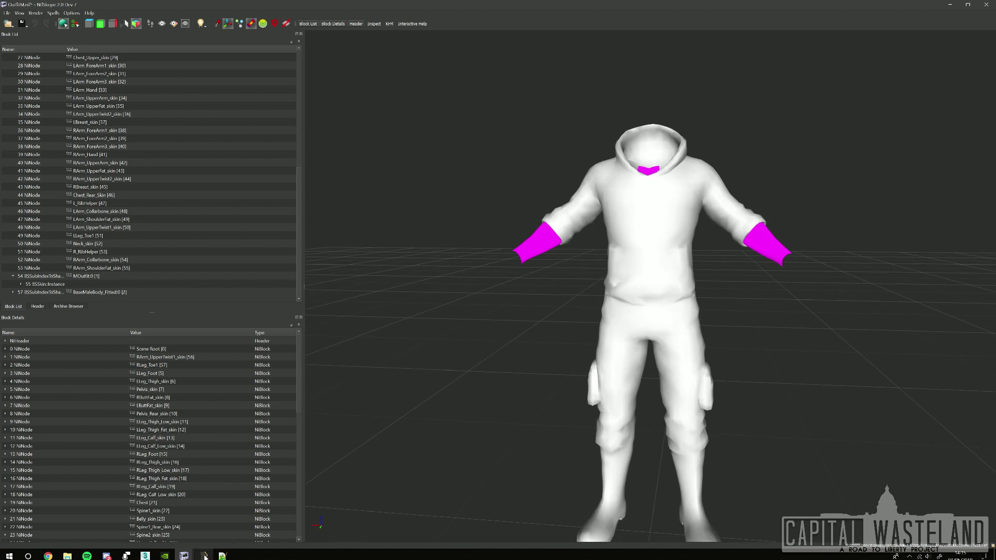
In OutfitM - Copy.nif, copy the BSLightingShaderProperty branch of the OutfitM:0 shape, which references WastelandCommon.BGSM.
mouse_move(183, 556)
left_click(345, 525)
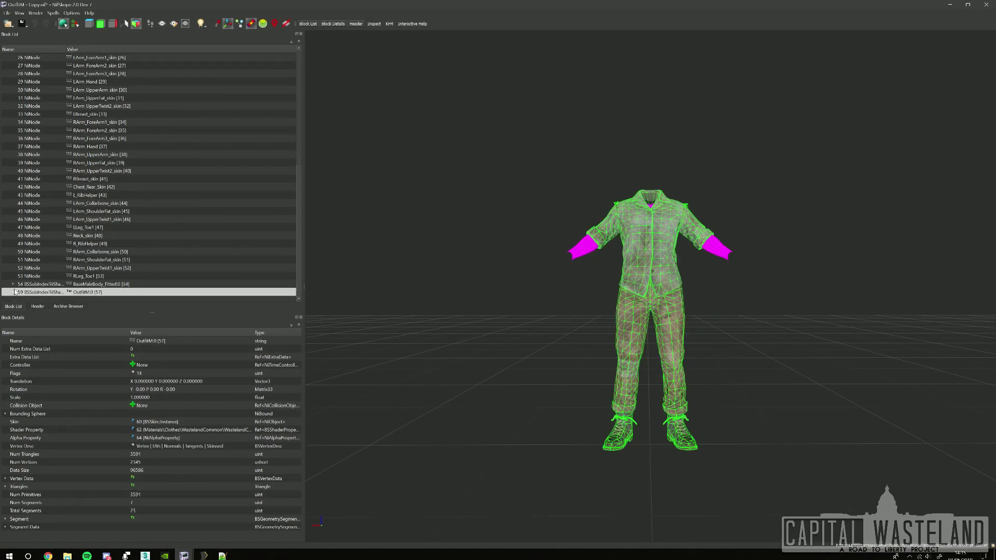
left_click(13, 291)
left_click(78, 285)
right_click(103, 280)
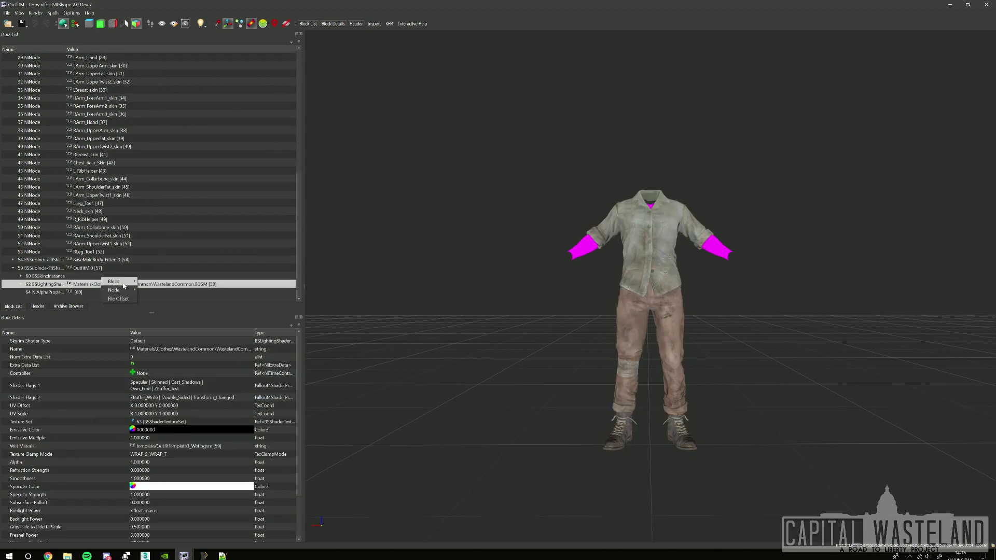
mouse_move(126, 285)
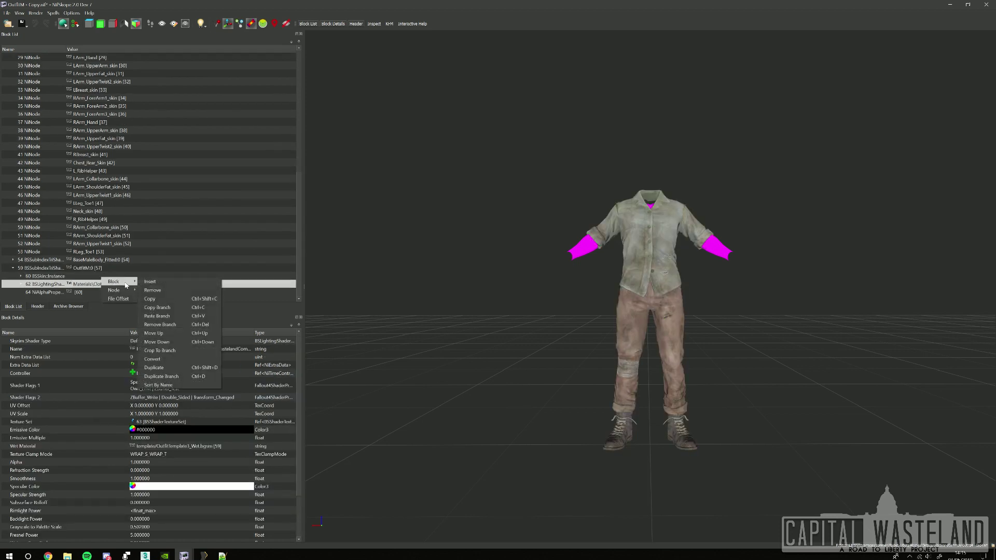
left_click(175, 308)
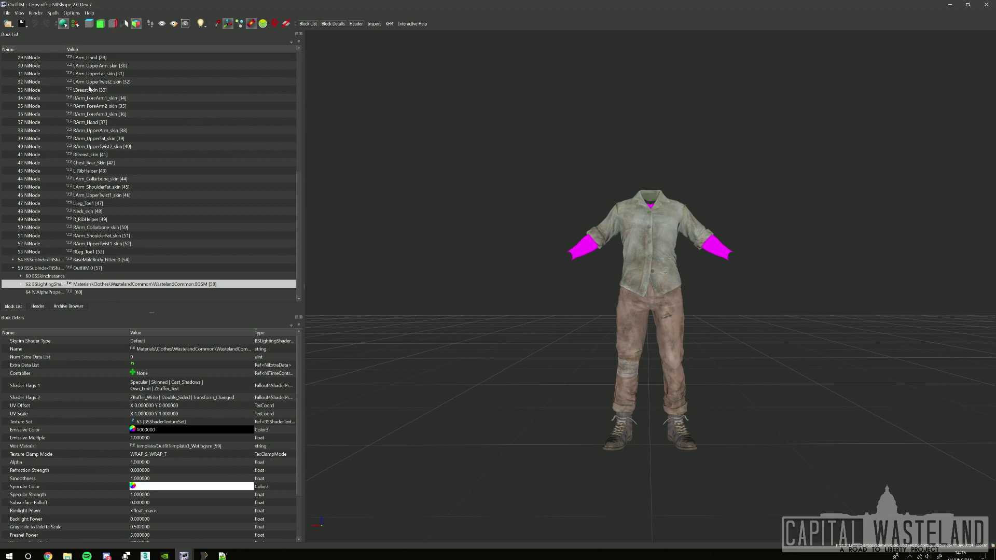
left_click_drag(66, 49, 107, 50)
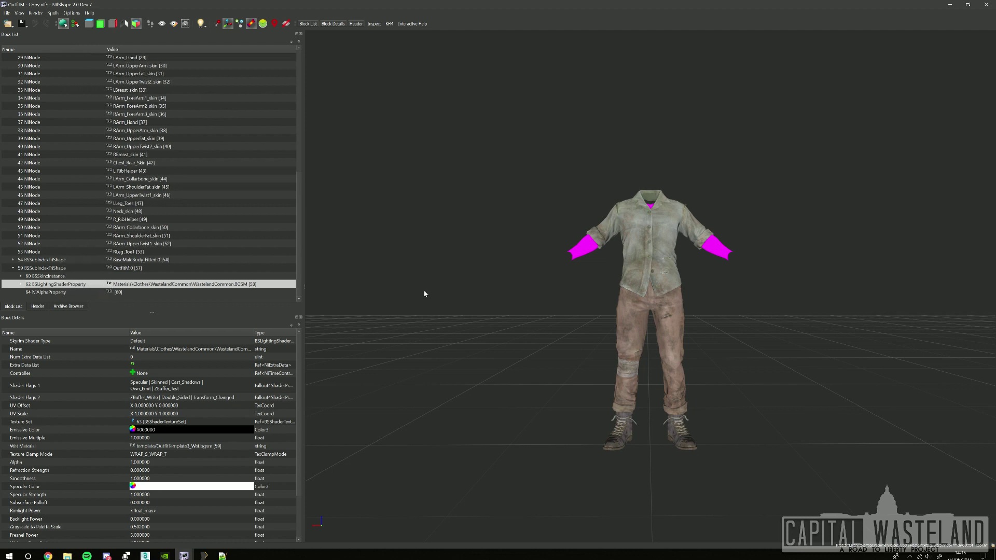
Paste the copied shader property branch onto MOutfit:0 in OutfitM.nif and inspect the textured outfit.
left_click(967, 7)
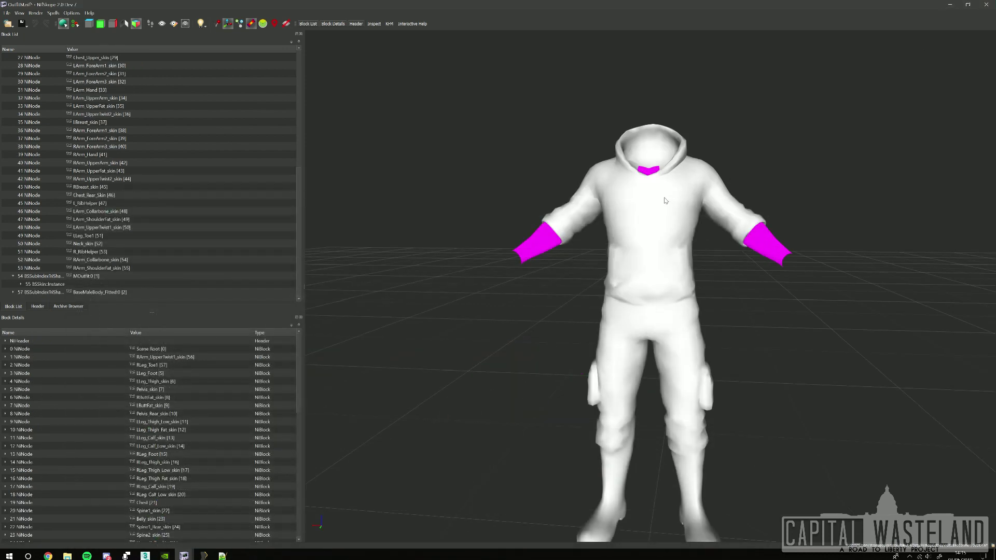
right_click(662, 201)
mouse_move(690, 203)
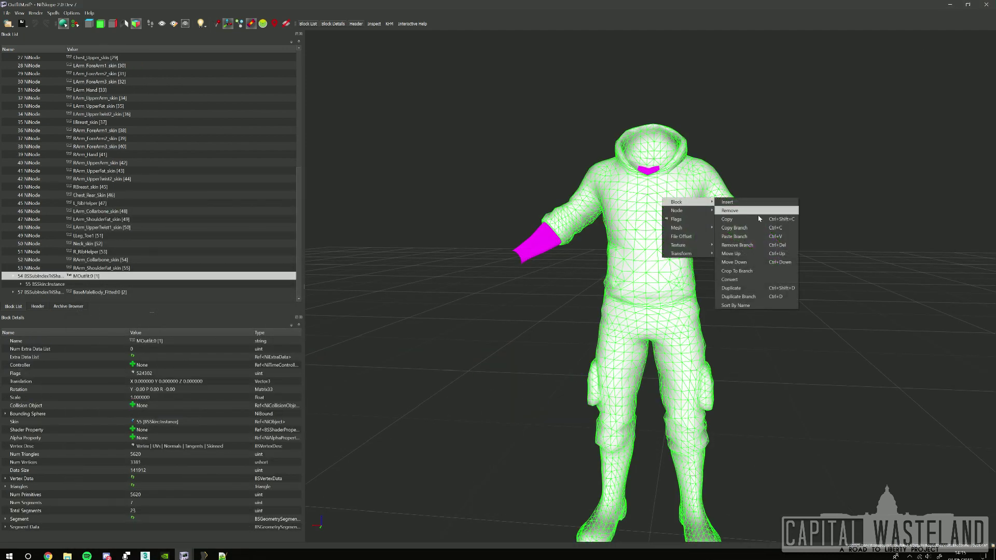
left_click(734, 236)
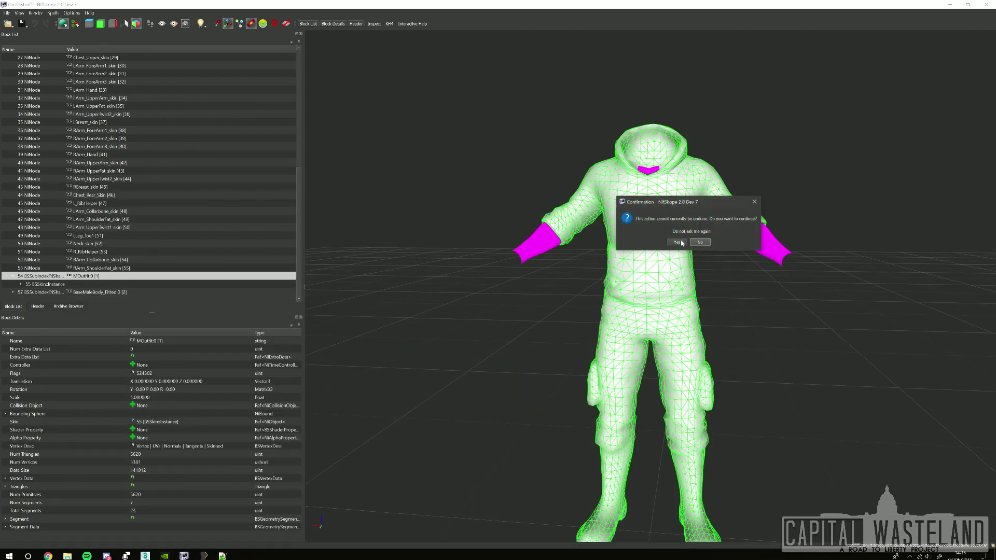
left_click(695, 242)
left_click_drag(822, 206, 633, 181)
scroll(639, 200, "up", 6)
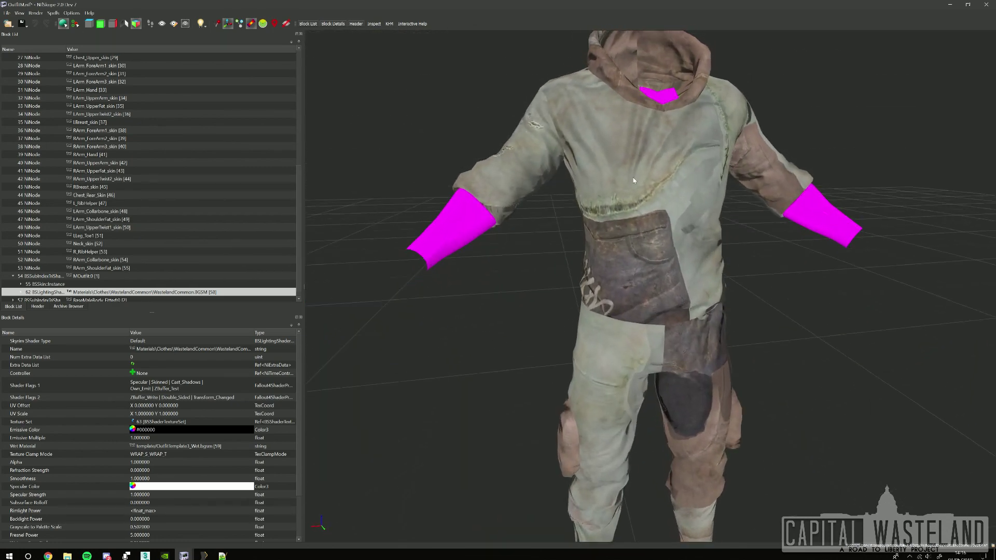
mouse_move(546, 253)
left_mouse_down()
mouse_move(578, 251)
mouse_move(551, 252)
left_mouse_up()
scroll(662, 255, "up", 5)
scroll(662, 255, "down", 6)
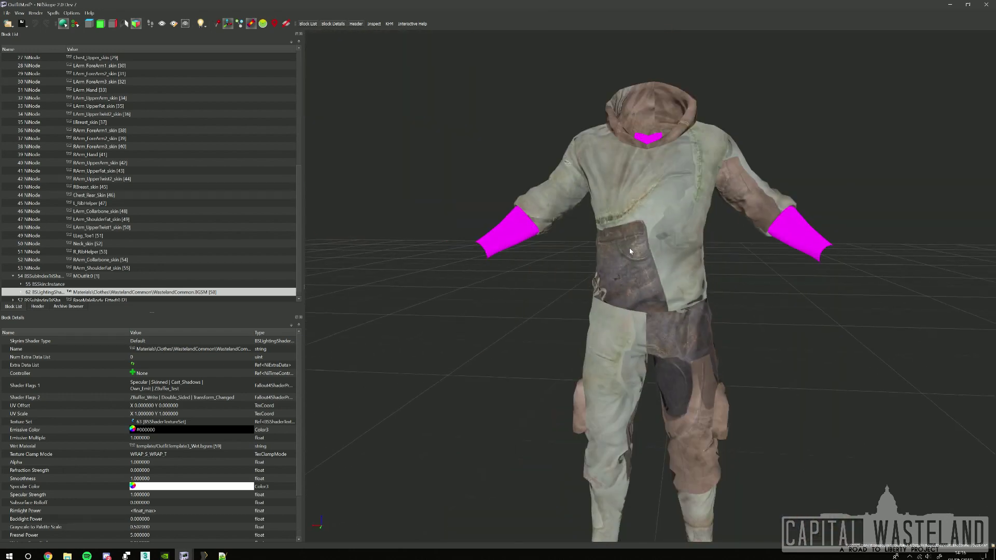
scroll(757, 276, "up", 2)
Switch to Photoshop and look through the open DirectX normal map and base color texture documents.
key("super")
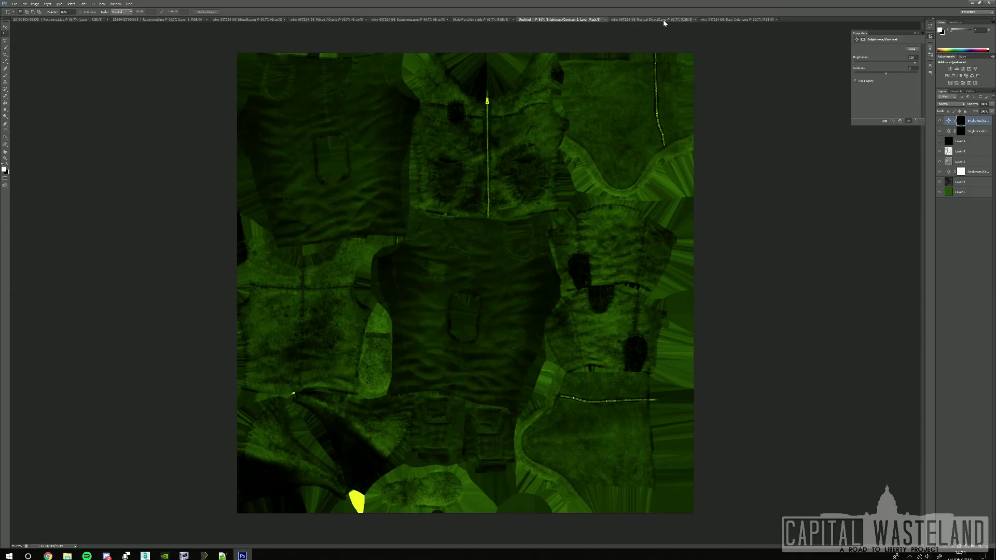
left_click(664, 21)
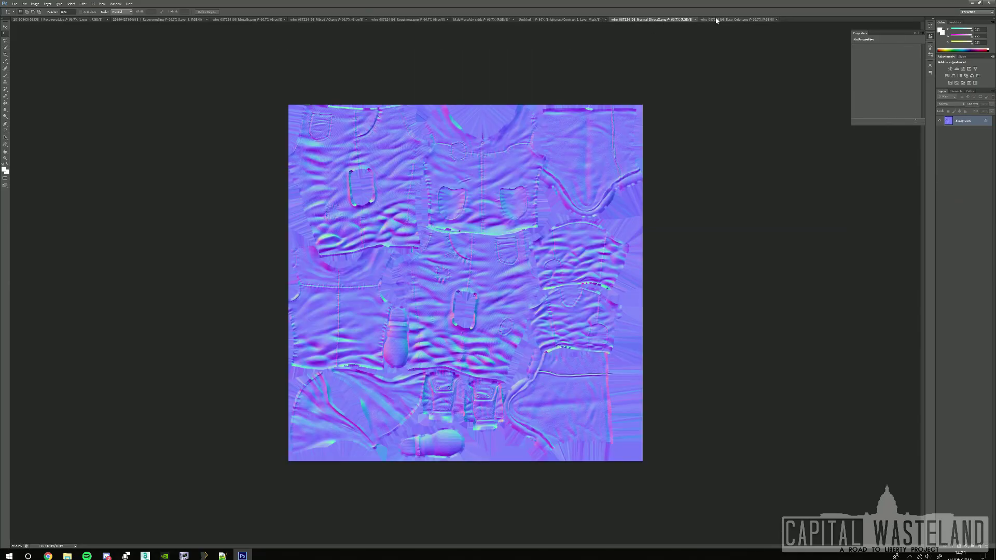
key("ctrl+Tab")
left_click(676, 21)
left_click(737, 19)
left_click_drag(269, 93, 711, 522)
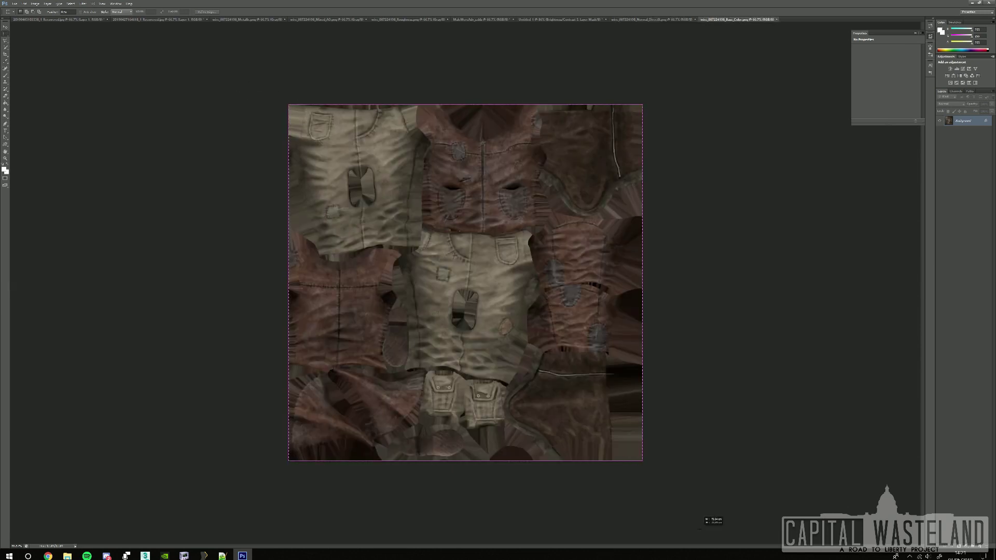
left_click(630, 20)
key("ctrl+a")
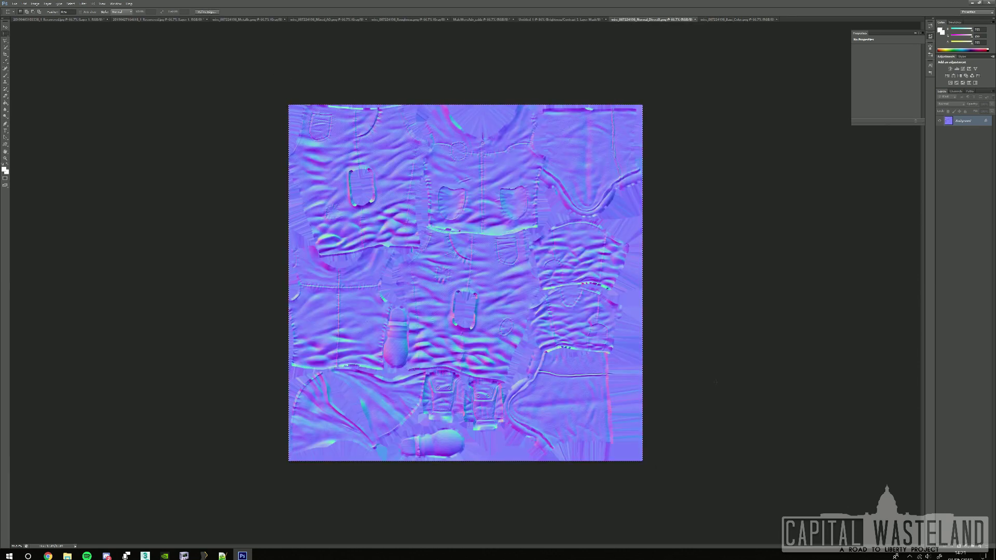
left_click(564, 20)
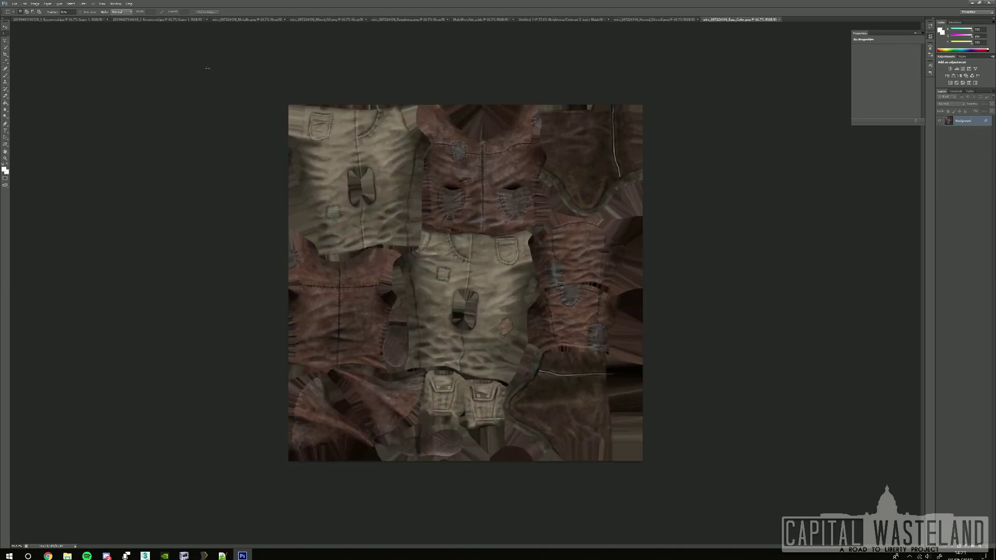
Start saving the base color texture under a new name and browse to the Data\Textures\CapitalWasteland\Clothes folder.
left_click(15, 3)
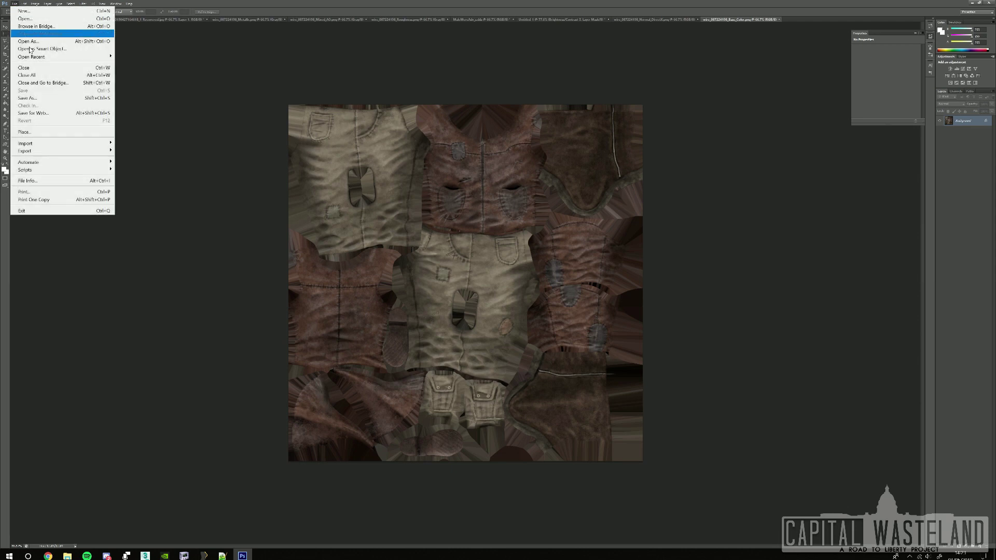
left_click(43, 98)
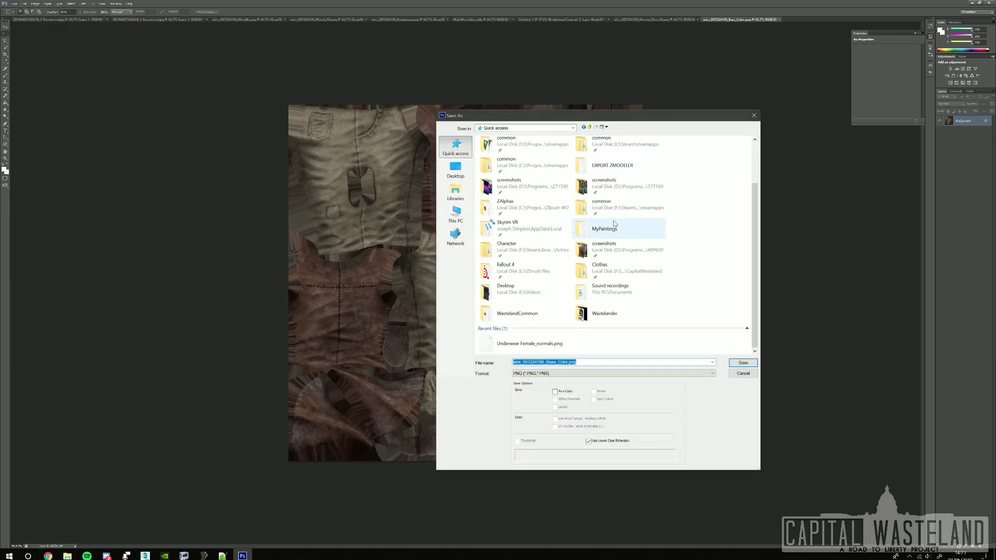
double_click(609, 268)
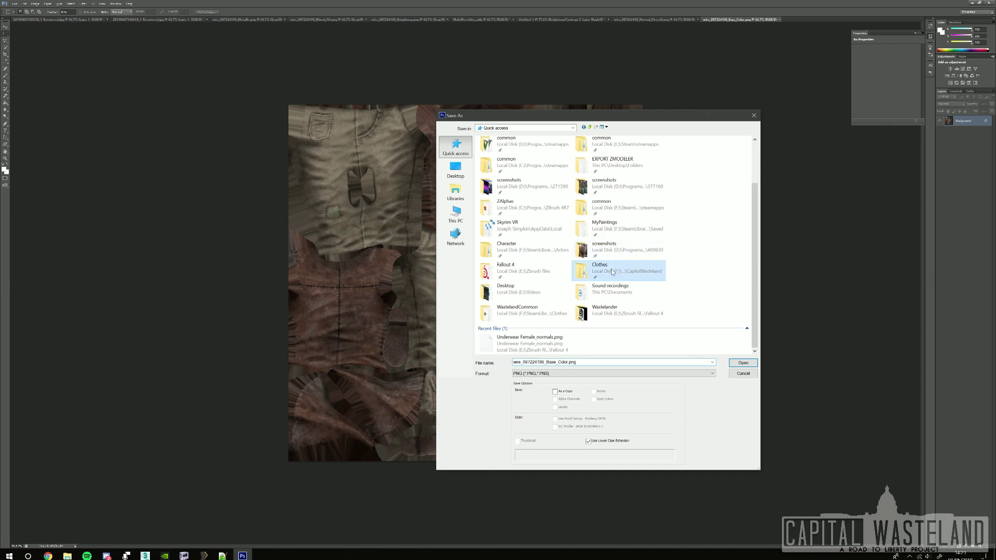
left_click(590, 128)
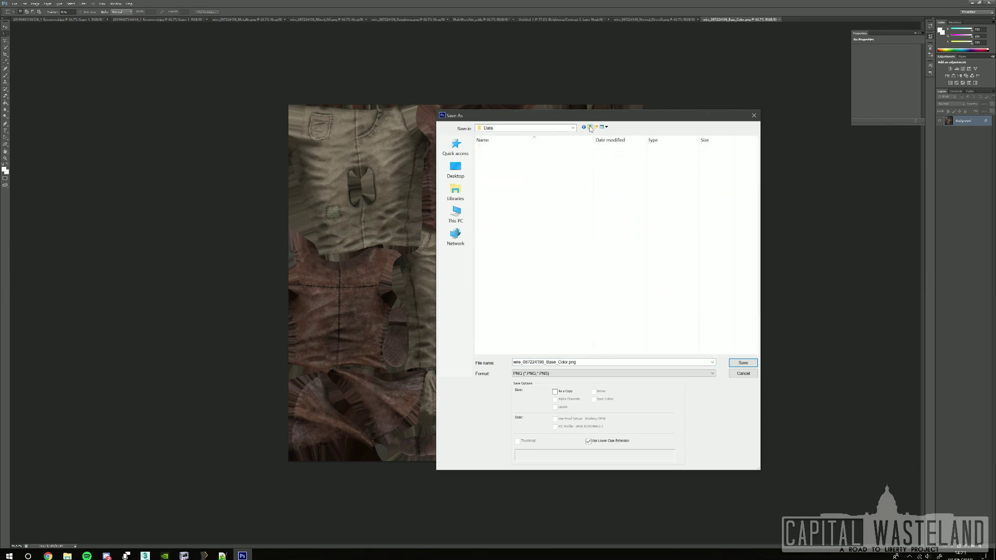
double_click(498, 173)
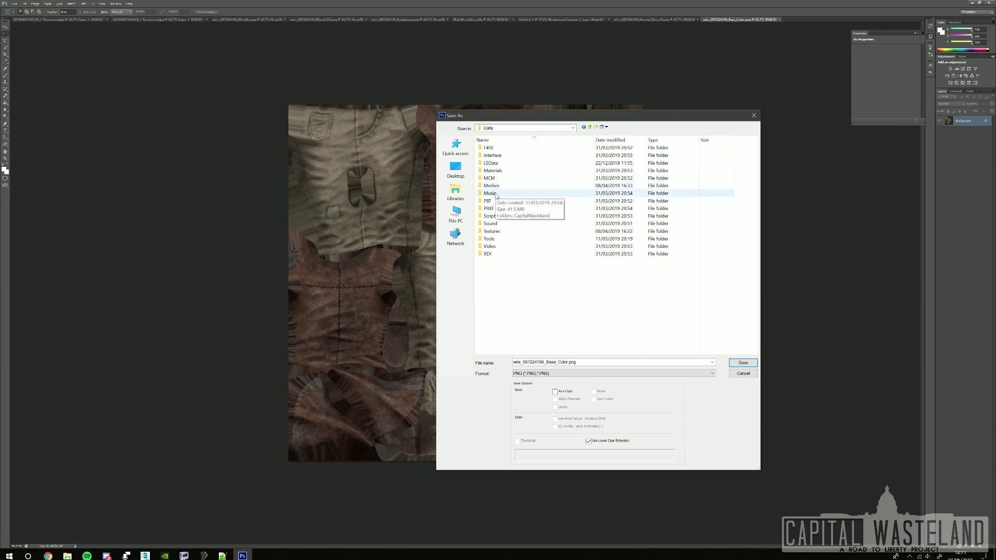
double_click(500, 232)
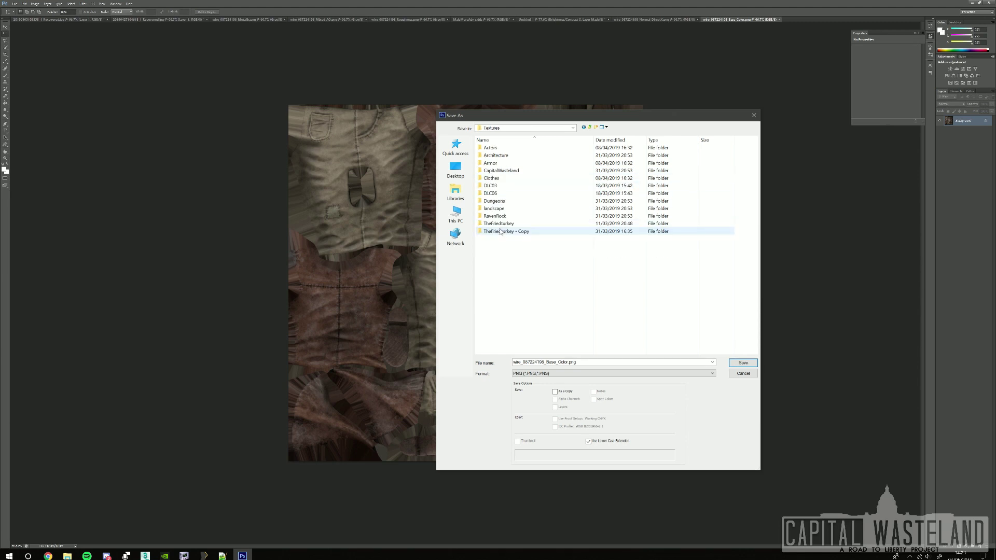
double_click(501, 171)
double_click(499, 193)
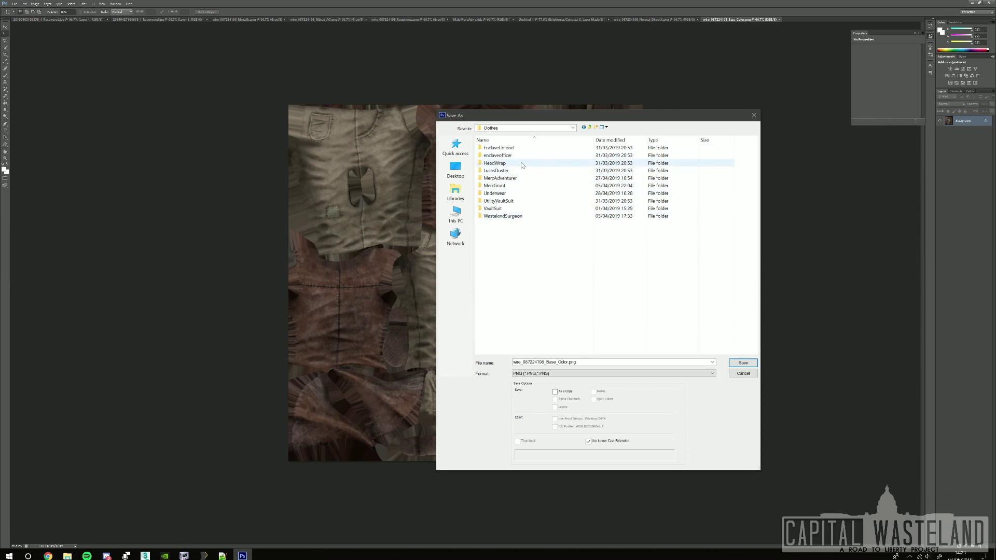
Create a folder named WastelandTFT1 inside Clothes and open it as the save location.
left_click(595, 126)
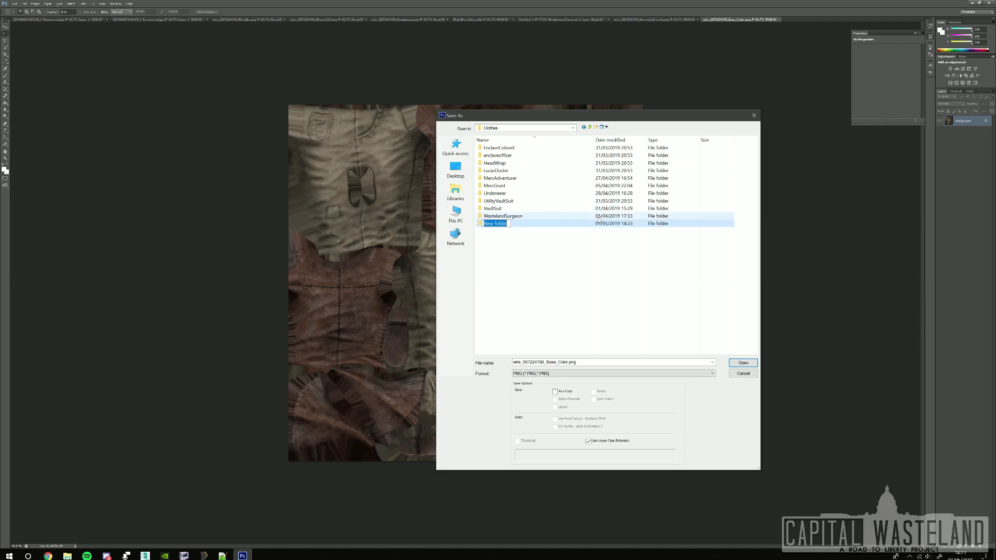
type("Waset")
key("BackSpace")
type("telandTT11")
key("Return")
double_click(513, 224)
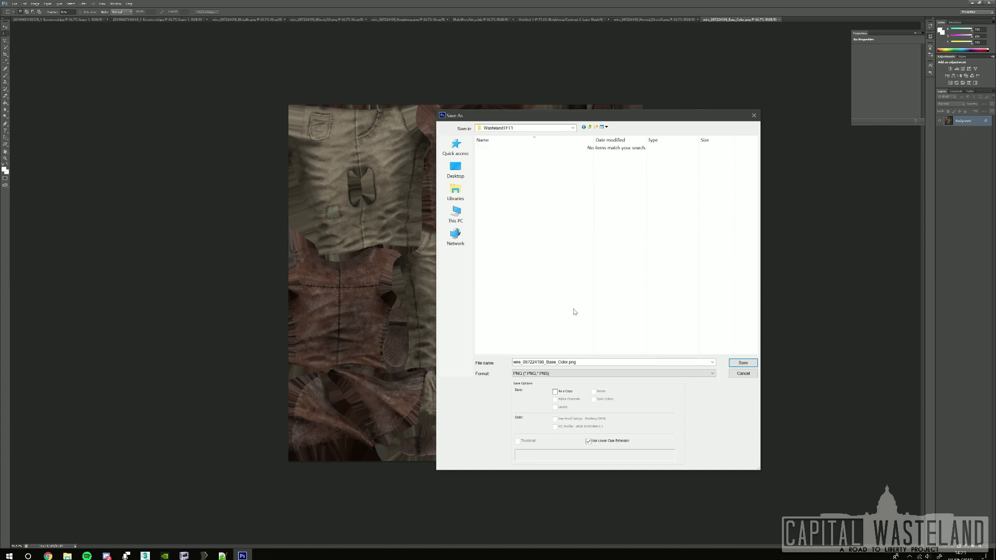
Save the base color texture as Wasteland_d in the Intel Texture Works DDS format.
left_click(579, 374)
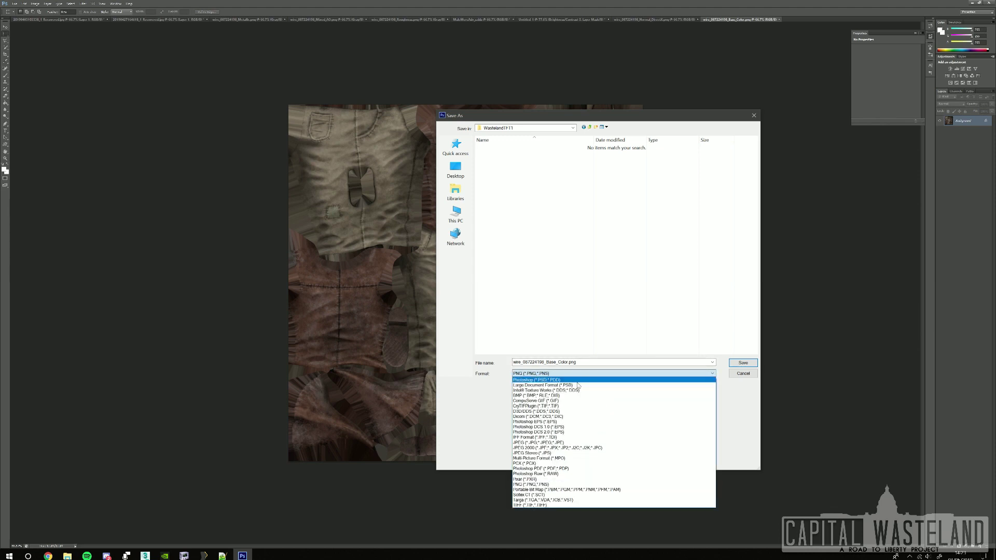
left_click(522, 390)
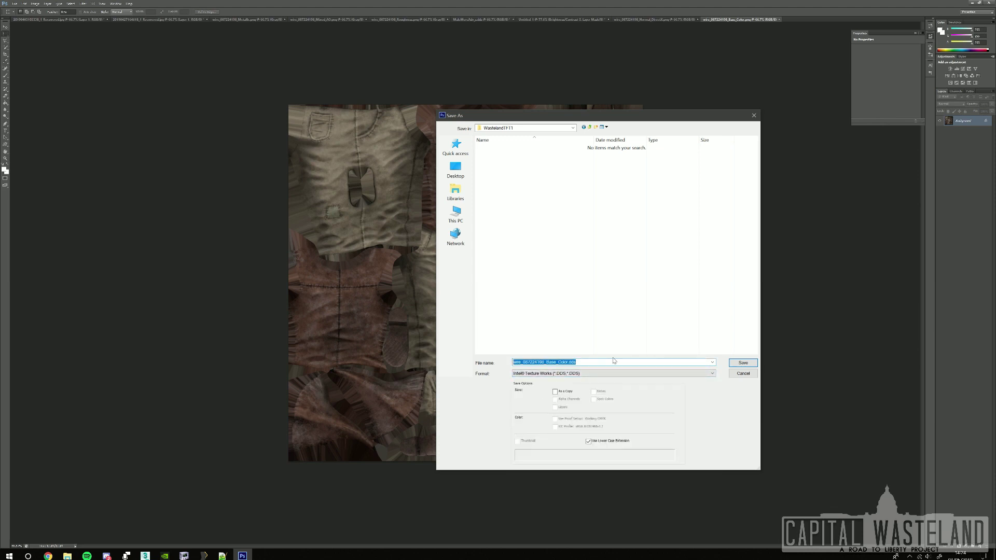
type("Wasteland_d")
left_click(743, 363)
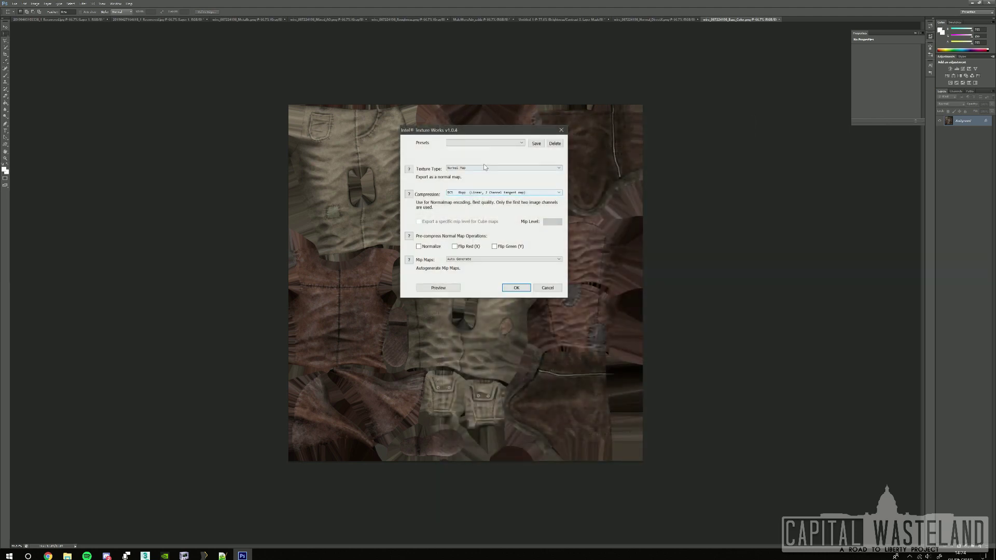
Set the DDS export's texture type to Color.
scroll(481, 168, "up", 1)
left_click(481, 168)
left_click(481, 167)
left_click(472, 167)
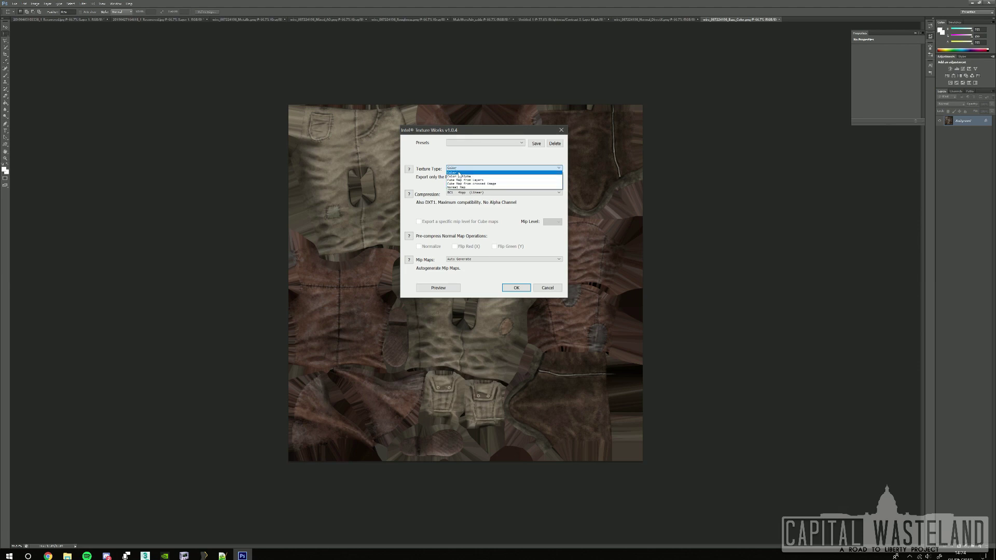
left_click(458, 174)
left_click(471, 169)
left_click(494, 174)
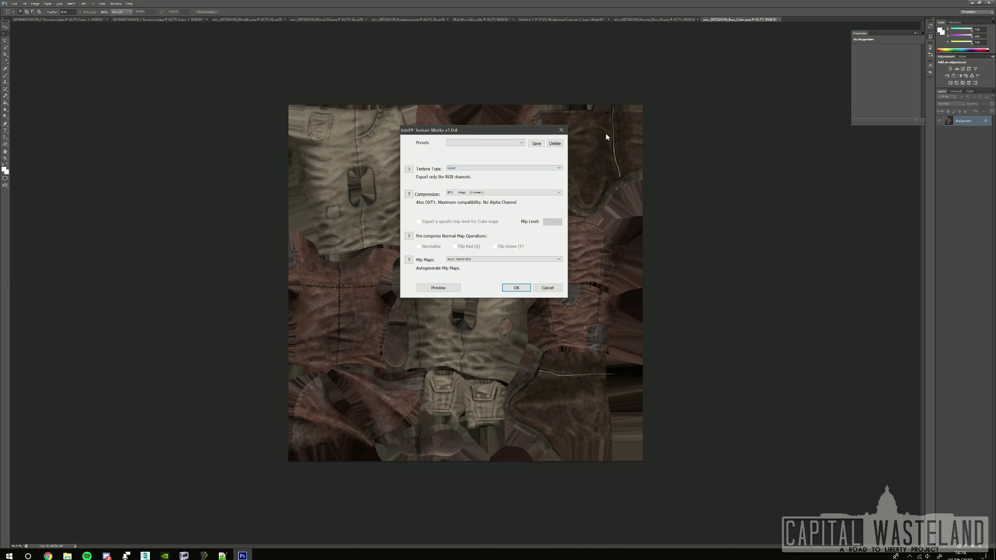
left_click(484, 168)
left_click(479, 174)
Try BC7 Fine (Linear, DX11+) compression and the Color + Alpha texture type, and return the texture type to Color.
left_click(478, 193)
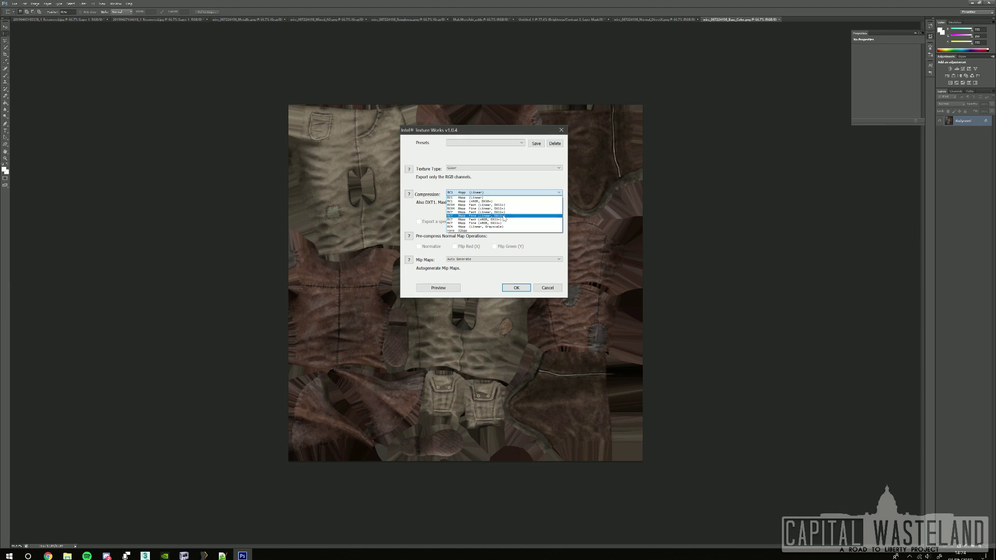
left_click(554, 217)
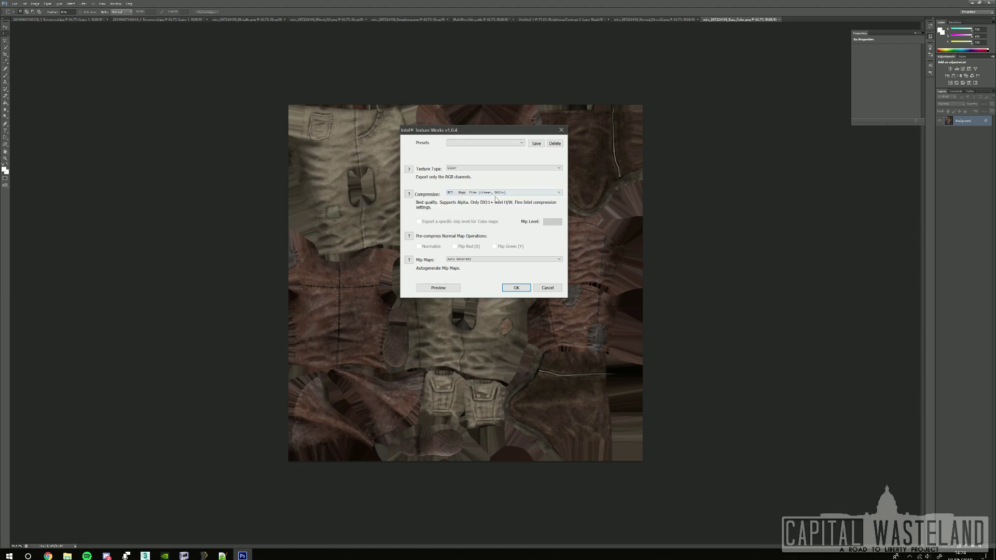
left_click(484, 169)
left_click(473, 195)
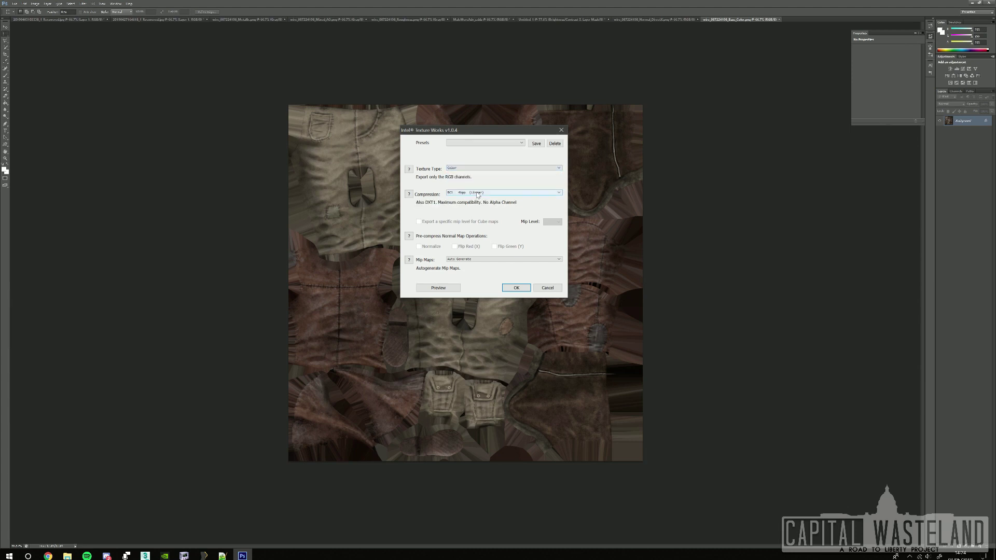
left_click(469, 194)
left_click(426, 206)
left_click(476, 170)
left_click(472, 176)
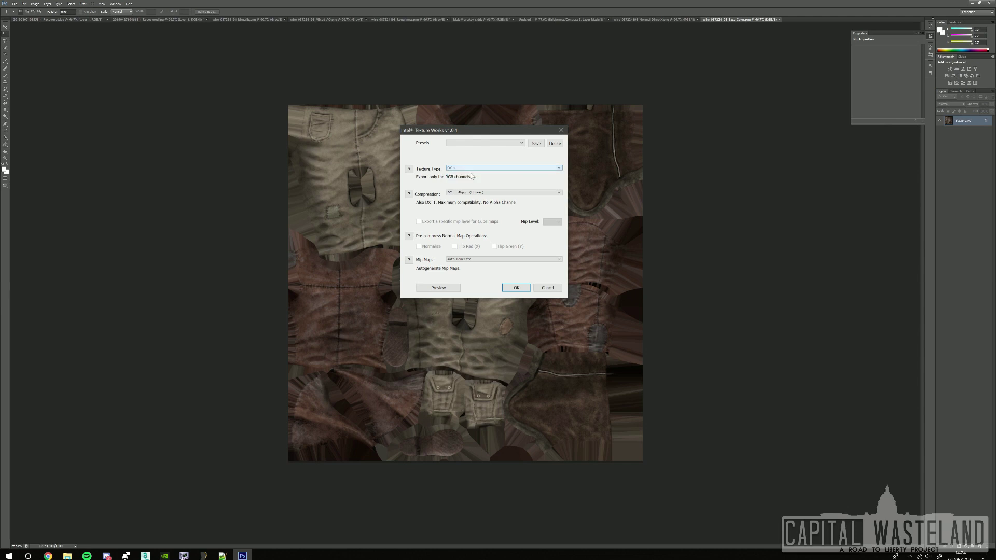
left_click(470, 169)
left_click(468, 177)
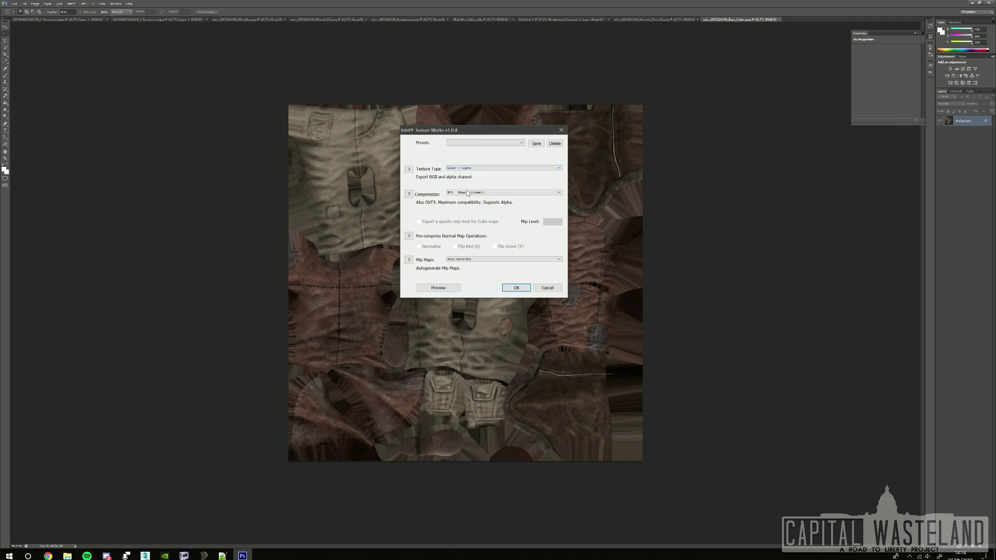
left_click(463, 168)
left_click(463, 173)
Set the compression to BC7 8bpp Fast (Linear, DX11+) and export the base color DDS.
left_click(464, 192)
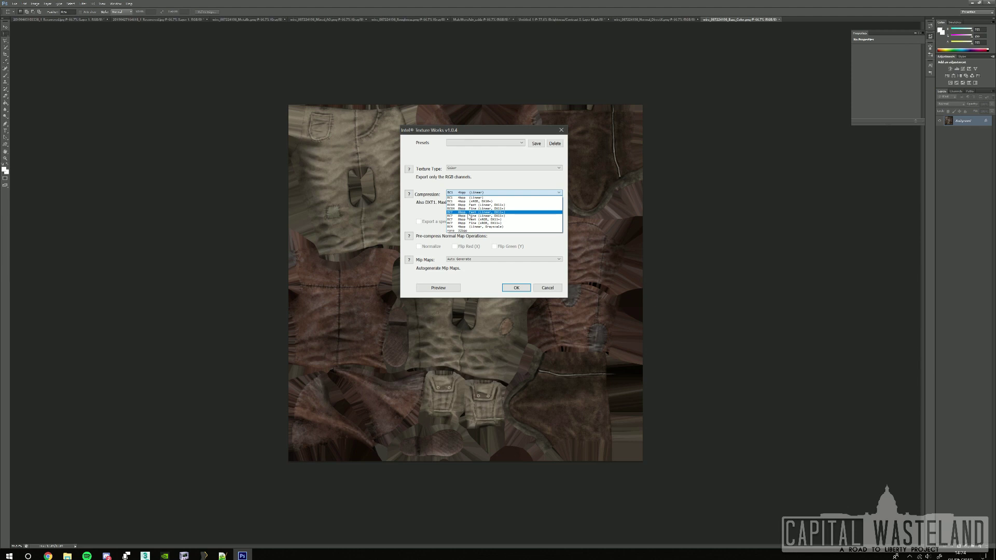
left_click(469, 213)
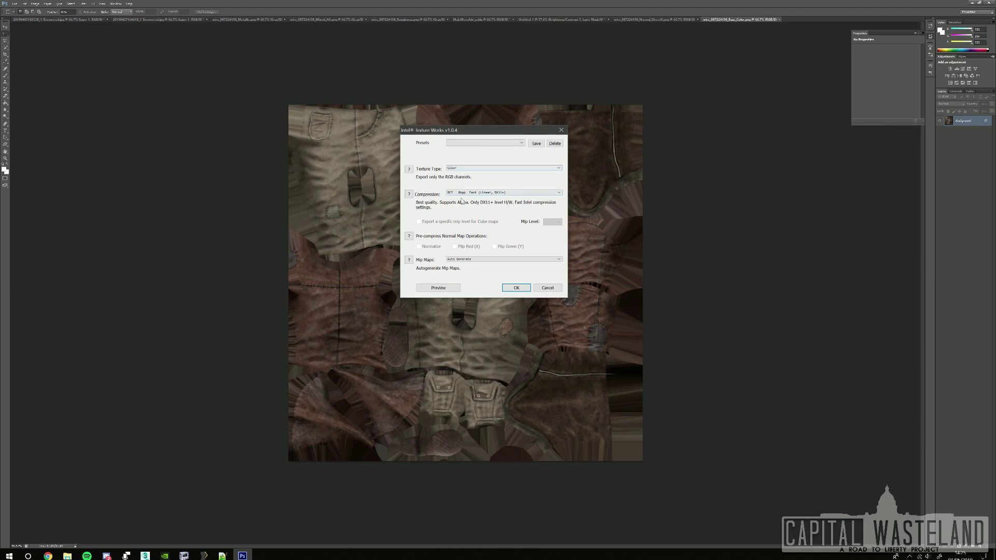
left_click(517, 288)
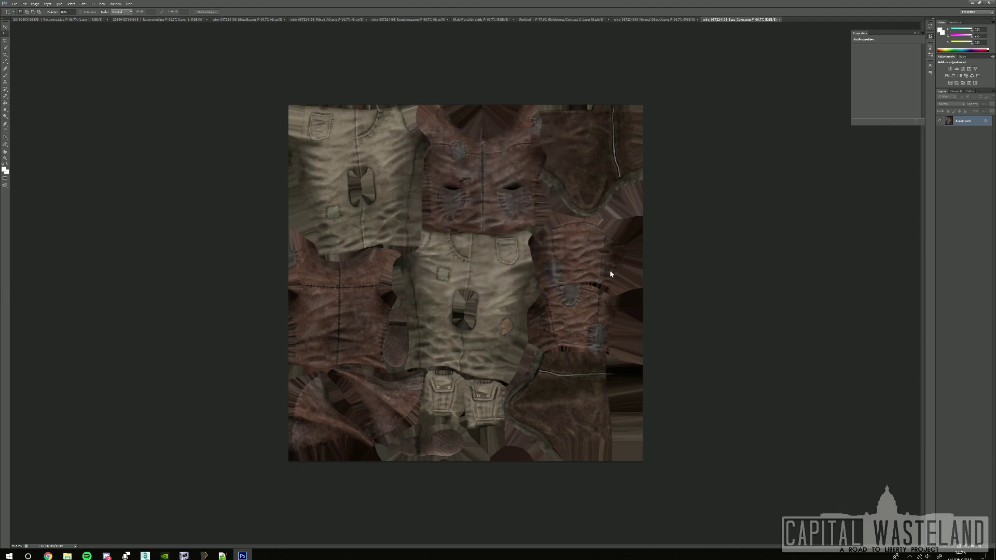
Start saving the DirectX normal map under a new name in the WastelandTFT1 folder inside Clothes.
left_click(651, 19)
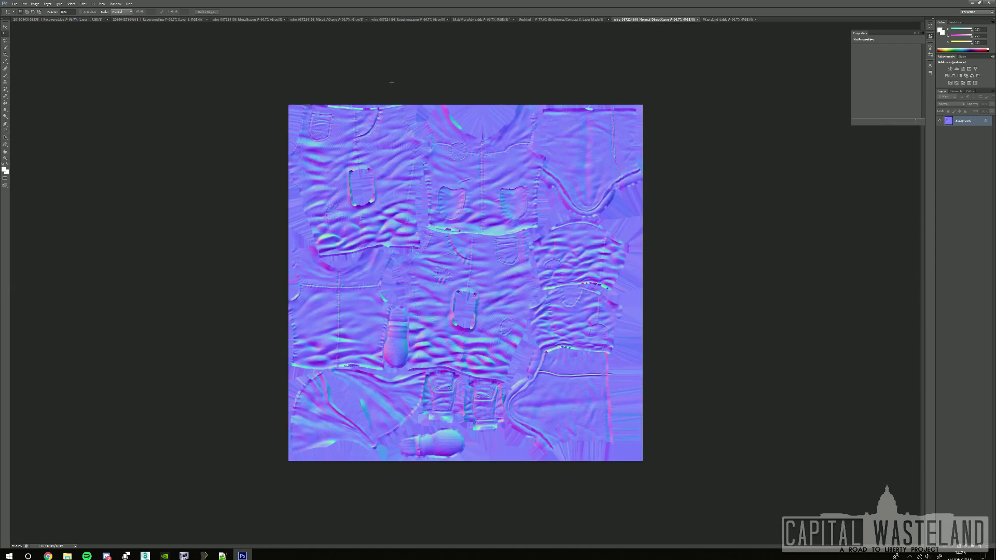
left_click(15, 4)
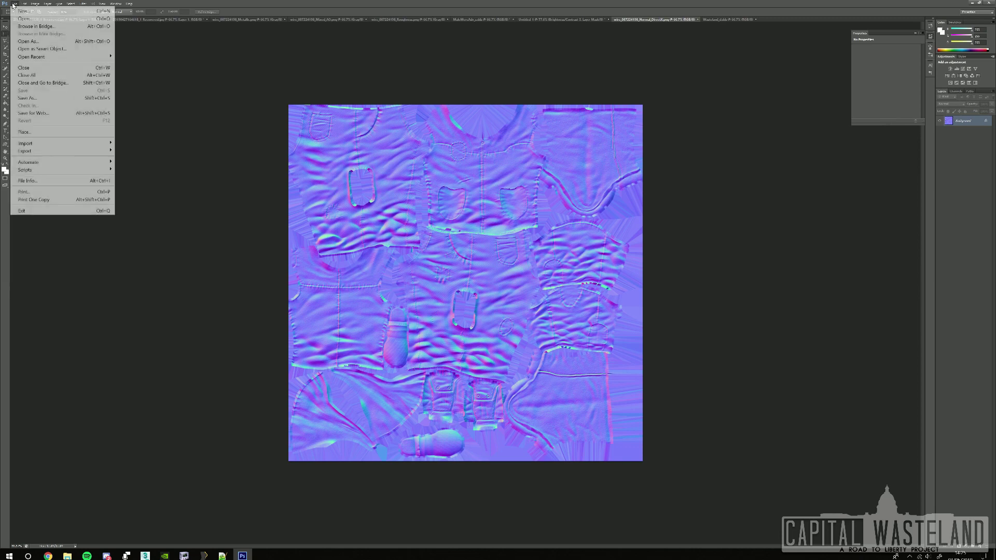
left_click(42, 99)
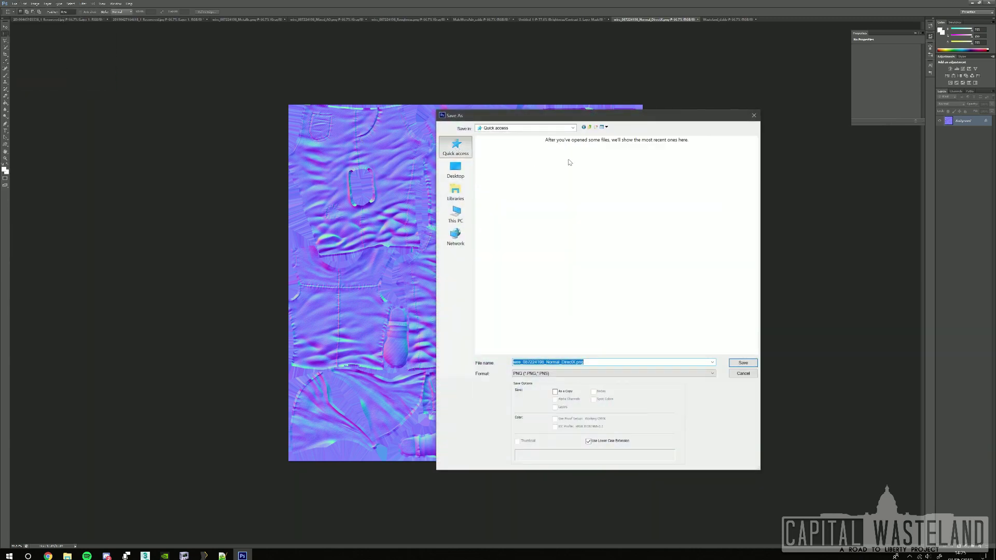
double_click(631, 272)
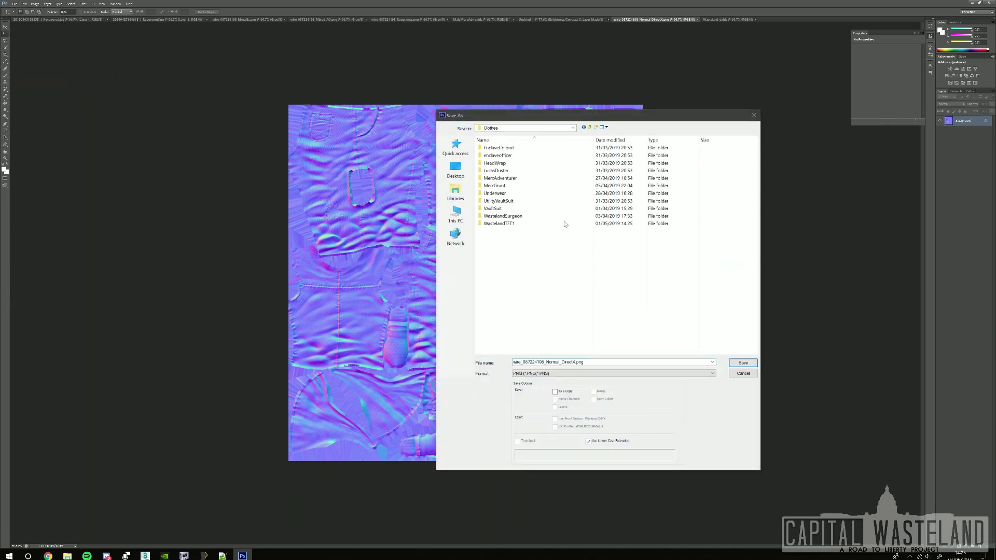
double_click(499, 223)
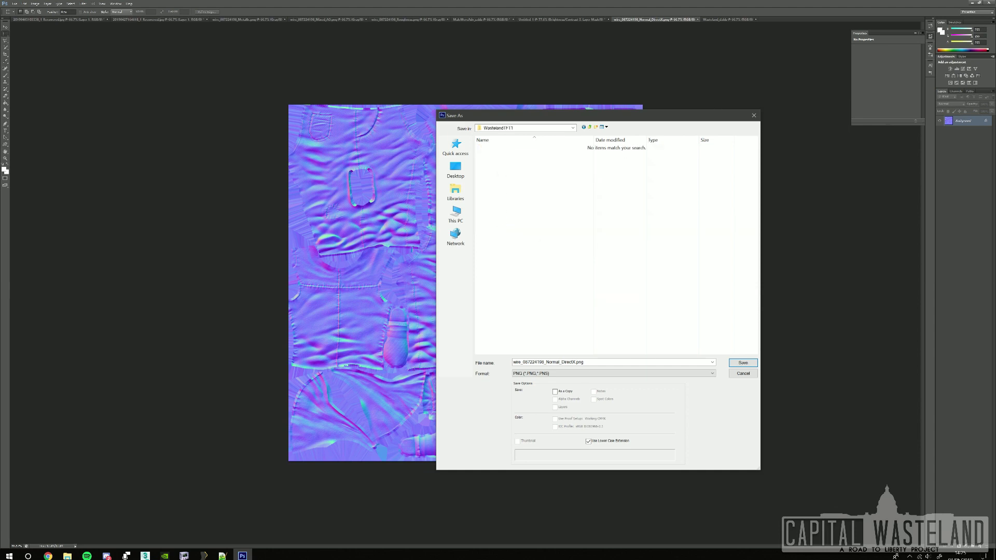
Save the normal map as Wasteland_n in the Intel Texture Works DDS format in the WastelandTFT1 folder.
left_click(581, 373)
left_click(582, 390)
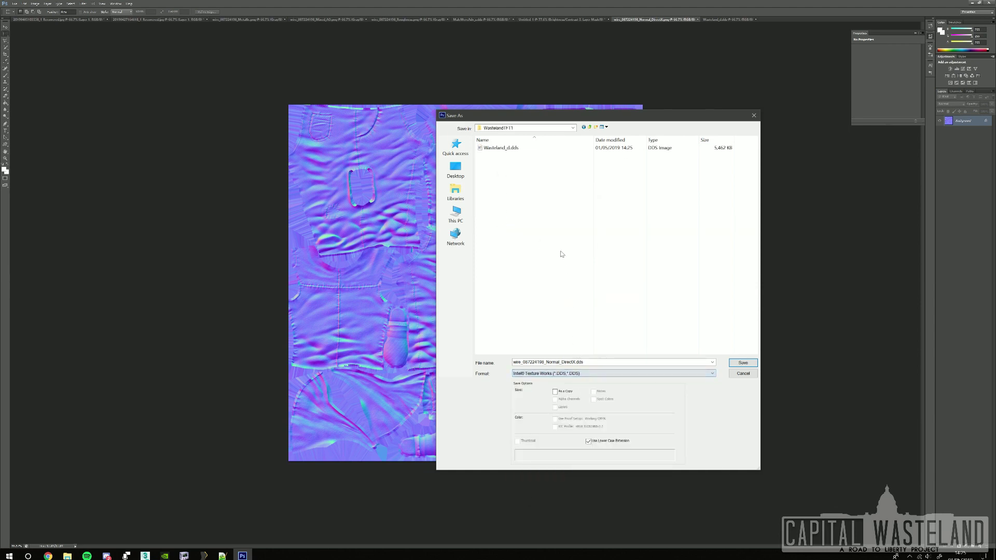
left_click(608, 362)
type("Wastel")
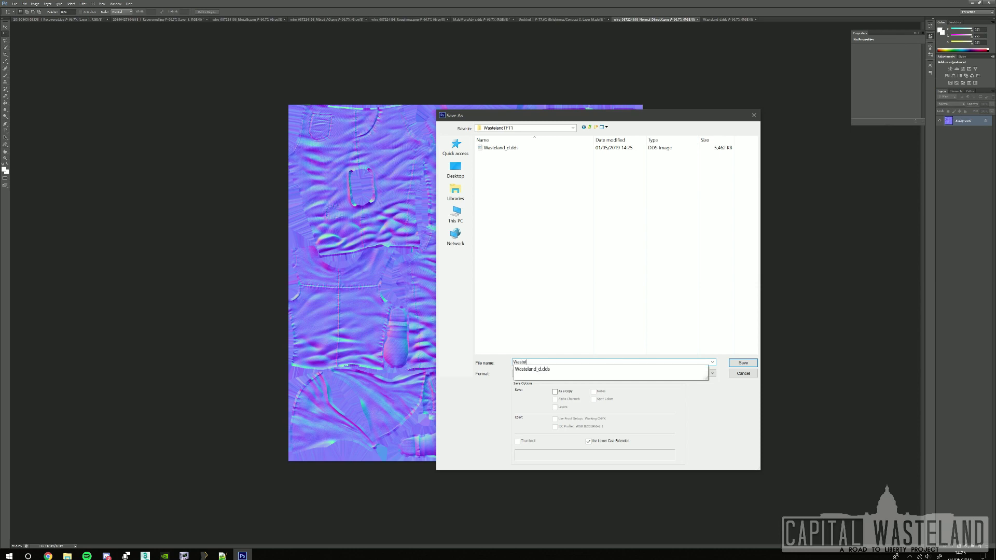
type("and_n")
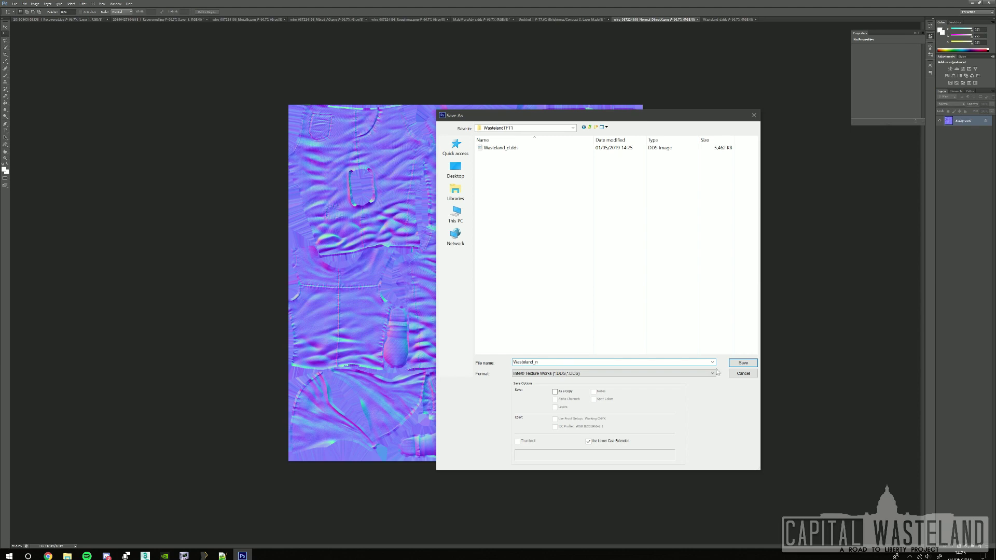
left_click(745, 363)
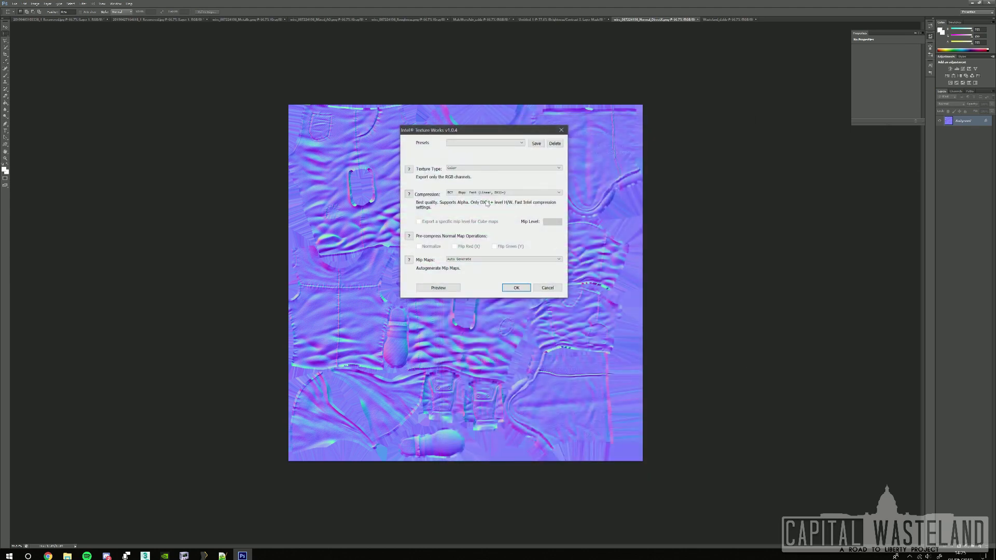
Set the DDS texture type to Normal Map and the compression to BC5 8bpp (Linear, 2 Channel tangent map).
left_click(491, 167)
left_click(456, 188)
left_click(458, 192)
left_click(461, 194)
left_click(465, 192)
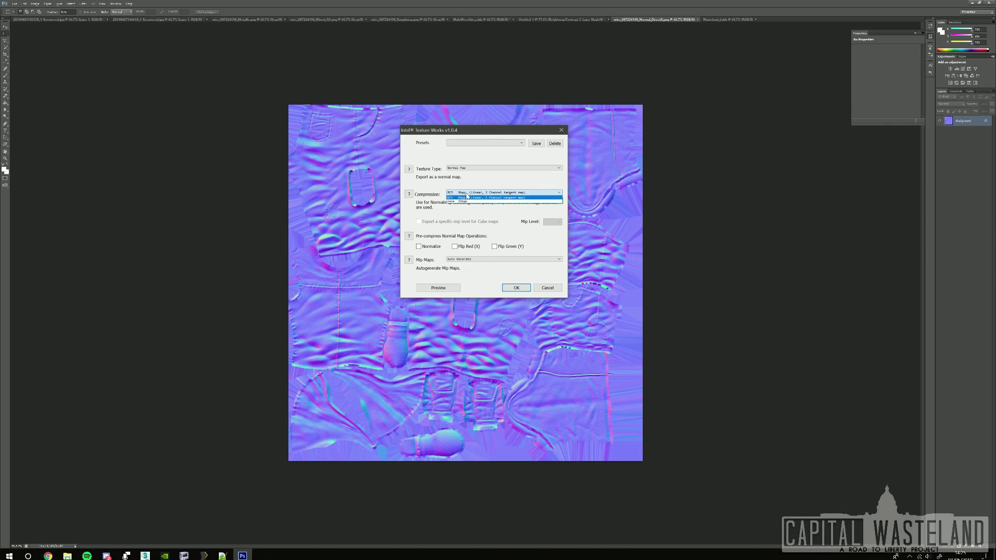
left_click(466, 197)
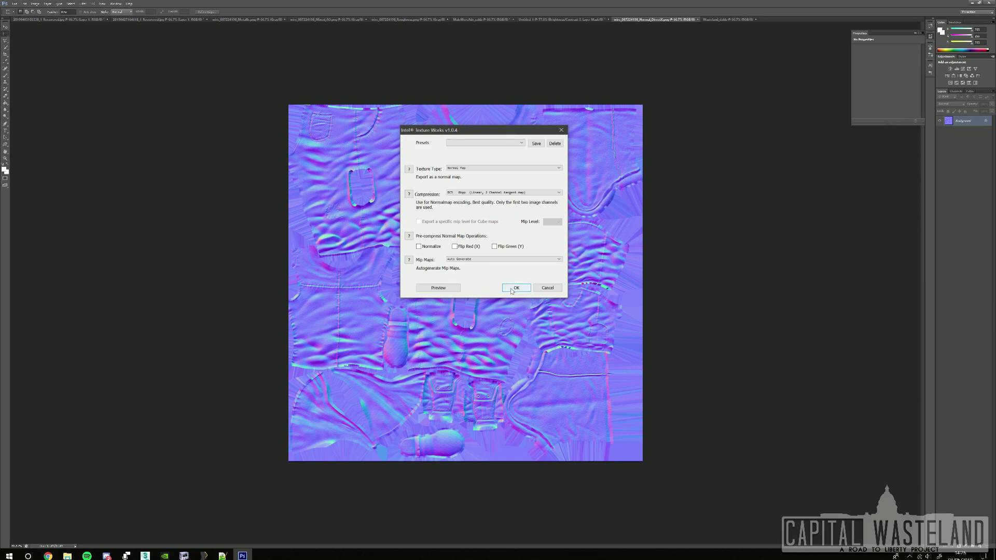
Try the Color texture type, return it to Normal Map, and export the normal map DDS.
left_click(473, 169)
left_click(473, 172)
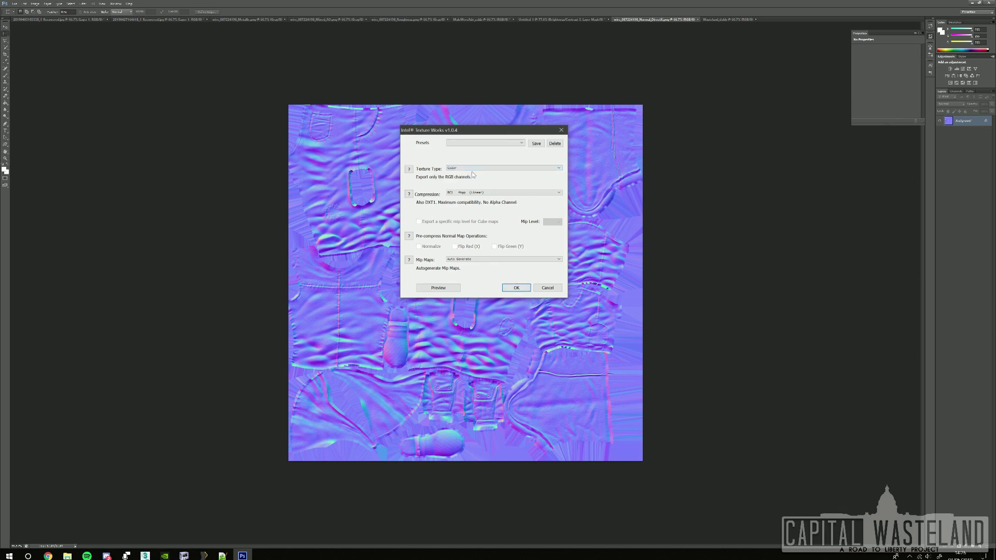
left_click(470, 169)
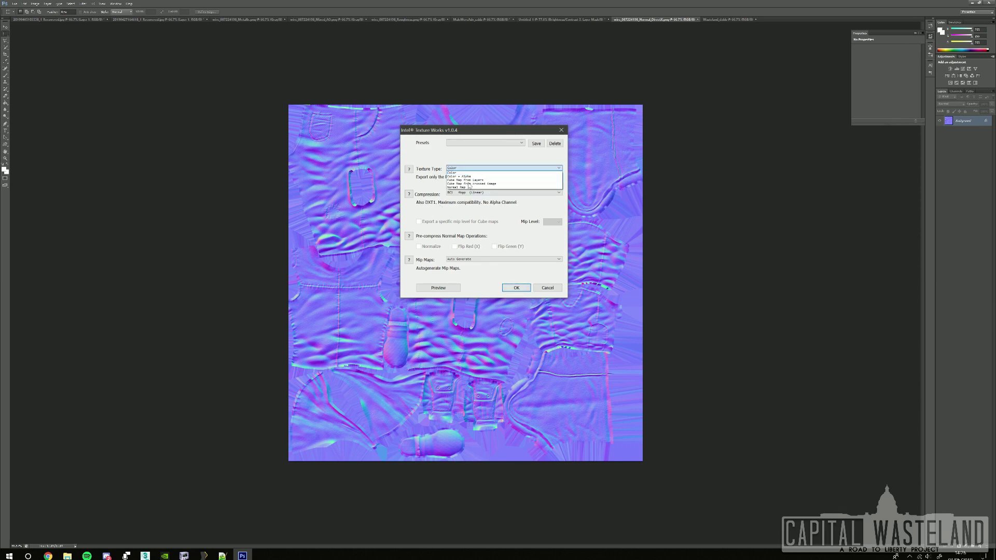
left_click(490, 186)
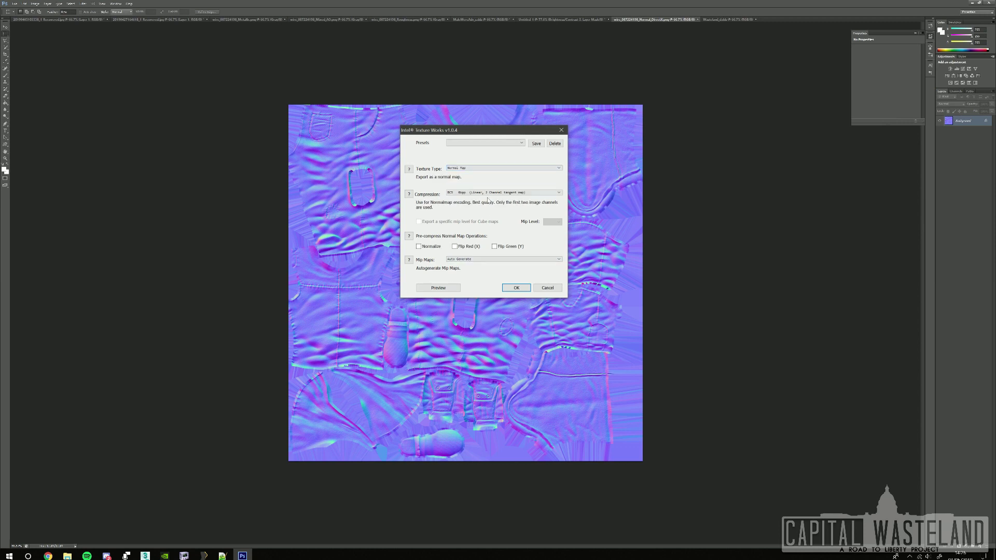
left_click(516, 288)
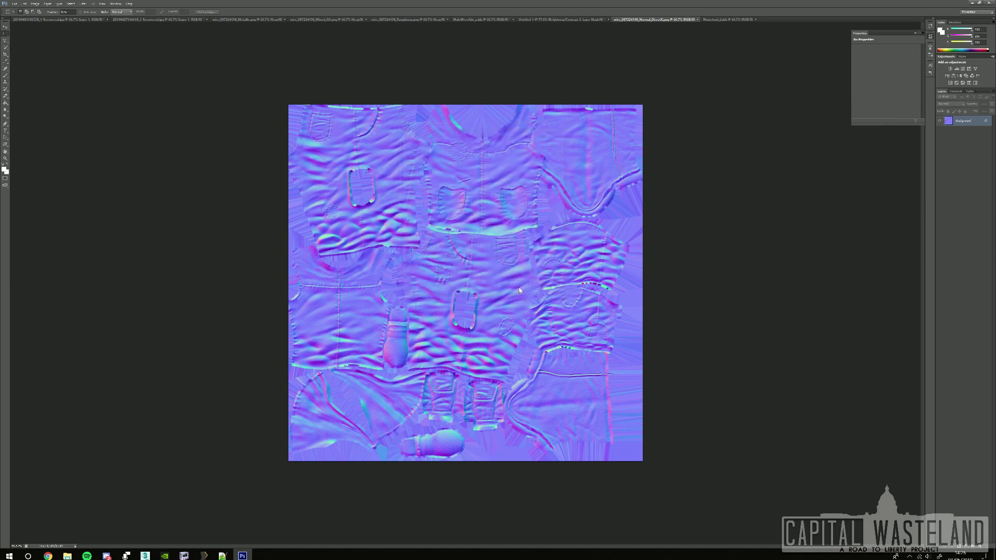
Open the green layered specular document Untitled-1 and save it as Wasteland_s in the Intel Texture Works DDS format.
key("alt+f")
left_click(565, 19)
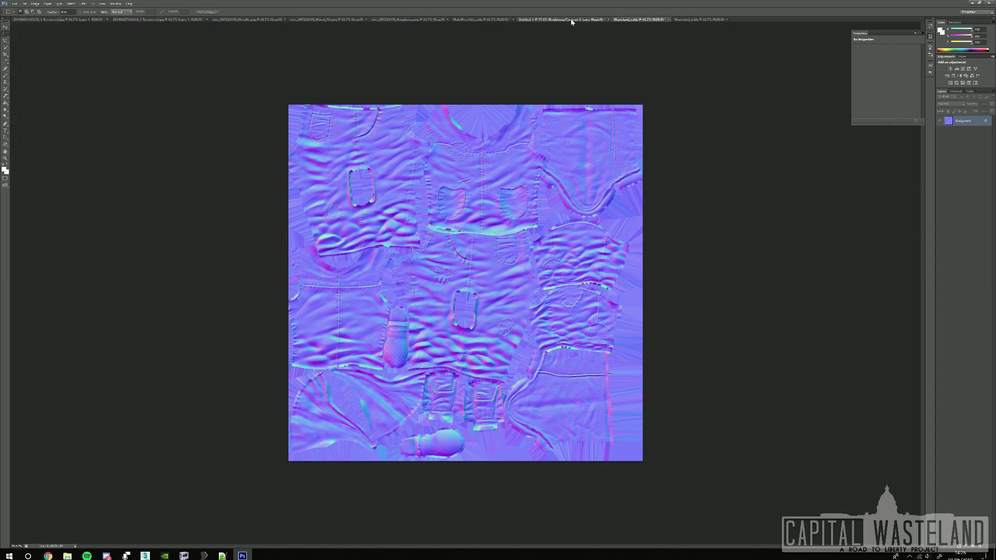
left_click_drag(260, 76, 828, 549)
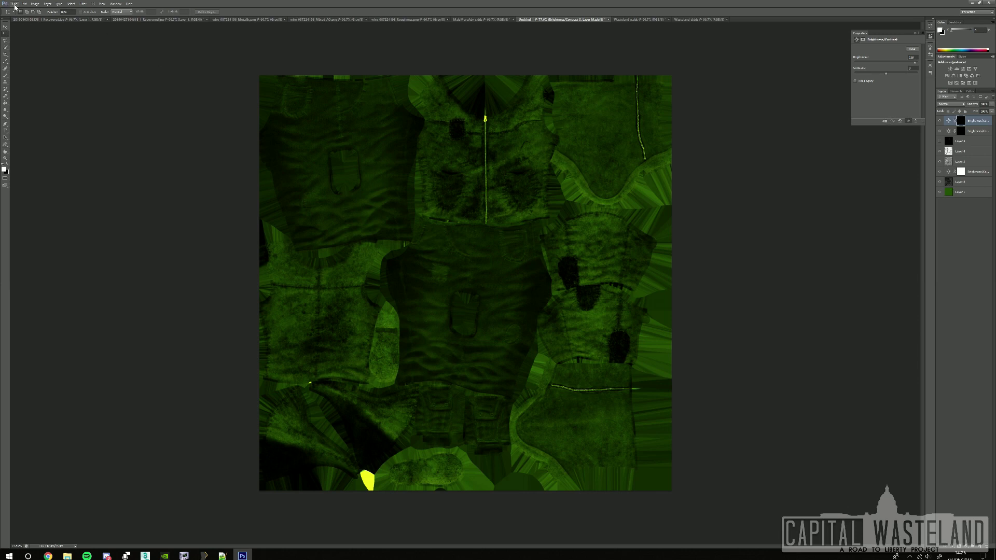
left_click(15, 4)
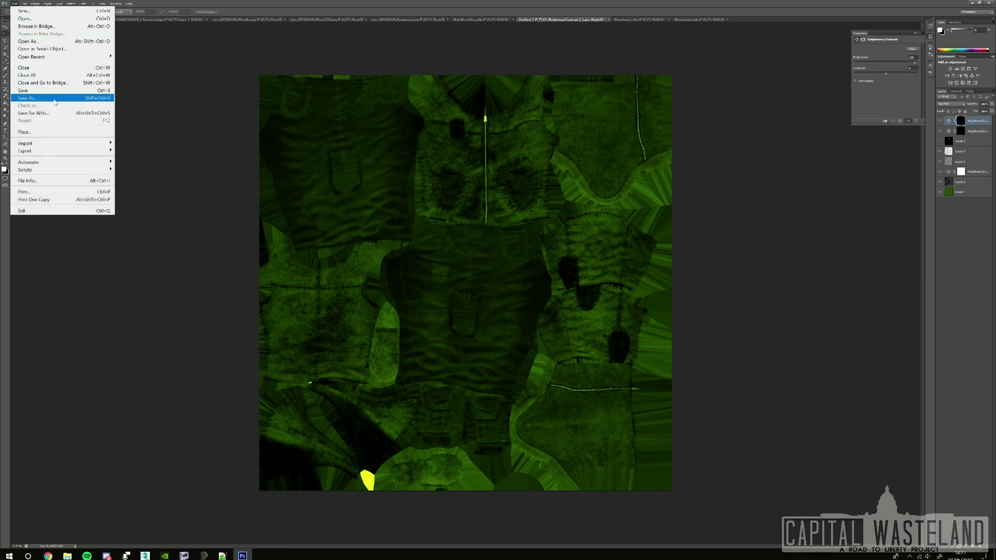
left_click(54, 99)
left_click(583, 373)
left_click(584, 374)
key("shift+Tab")
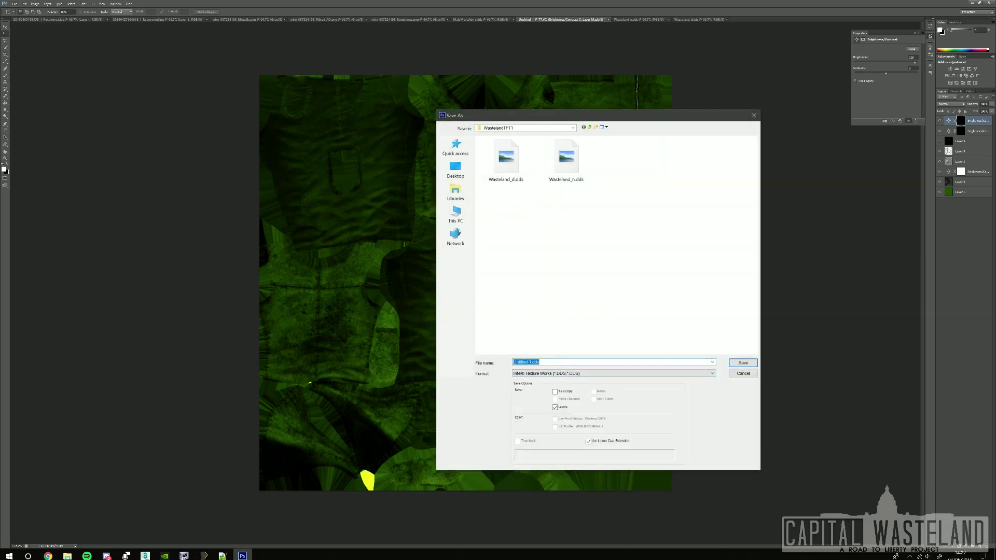
type("Wasteland")
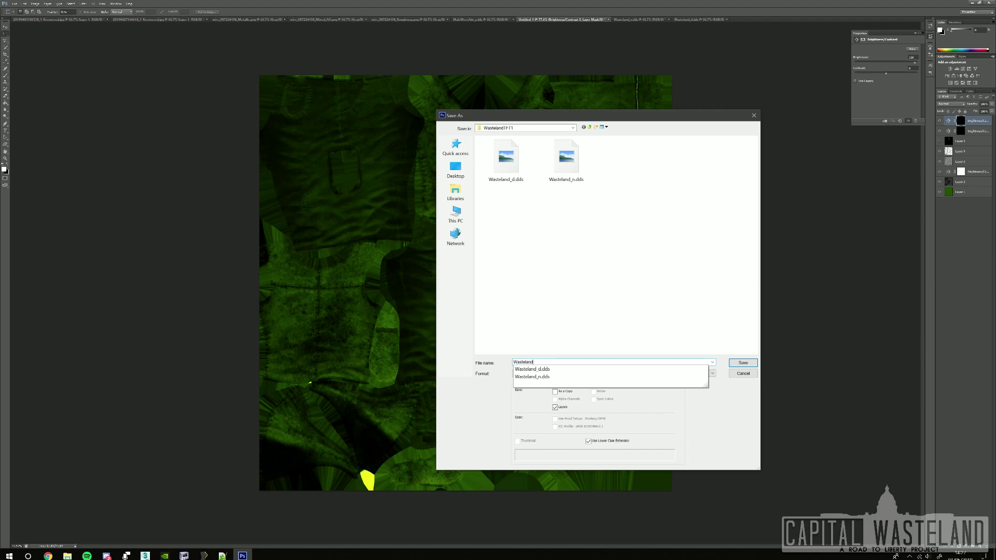
type("_s")
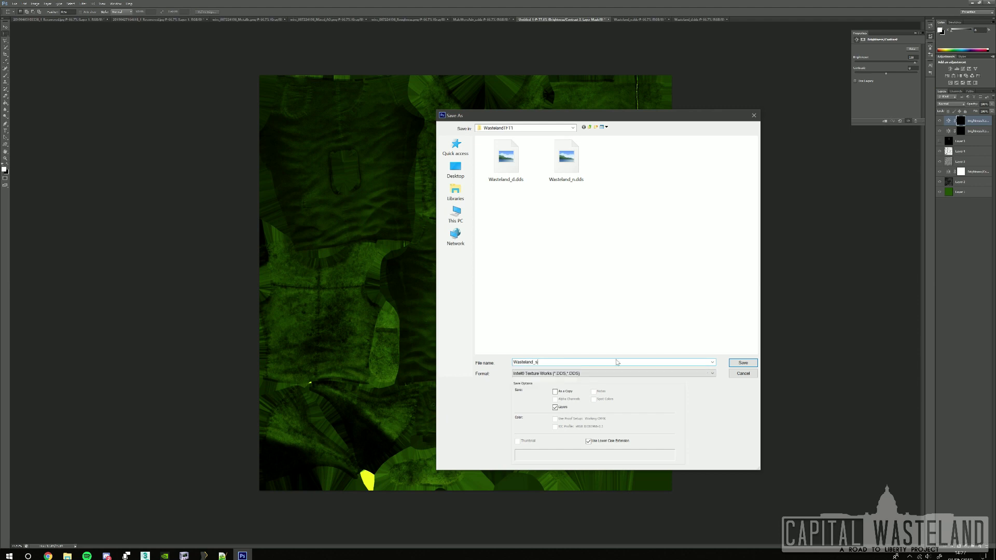
left_click(743, 363)
Set the texture type to Color and the compression to BC7 8bpp Fine (Linear, DX11+), and export the specular DDS.
scroll(476, 171, "up", 3)
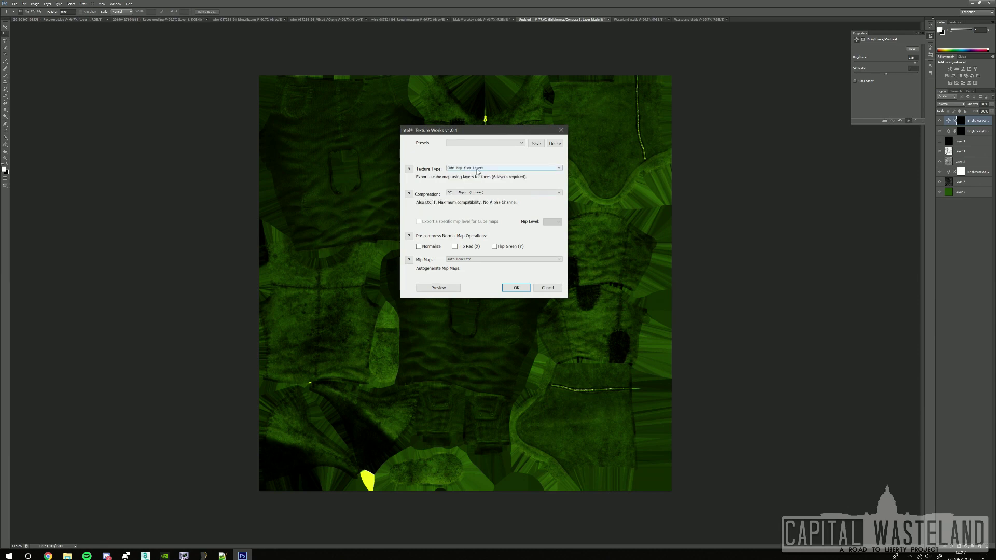
left_click(480, 193)
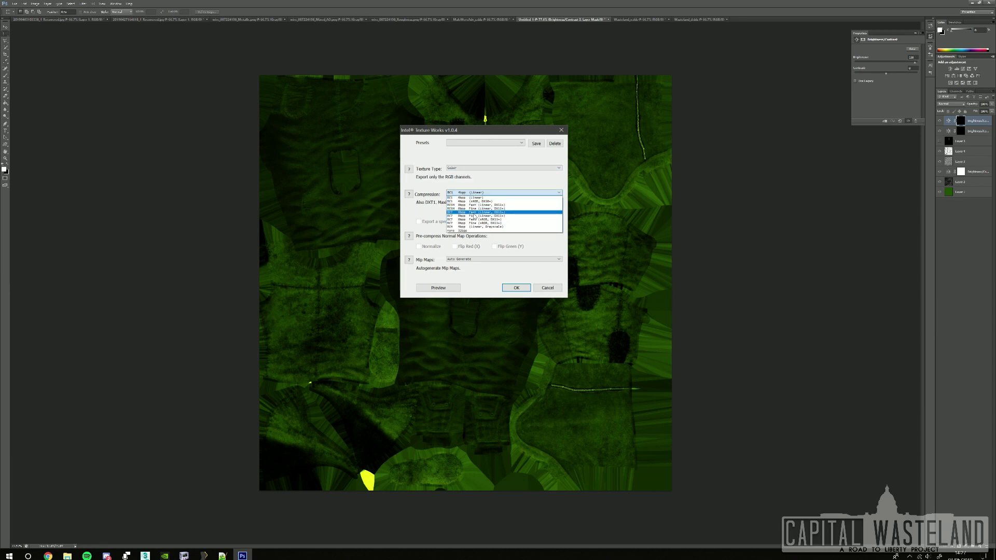
left_click(478, 213)
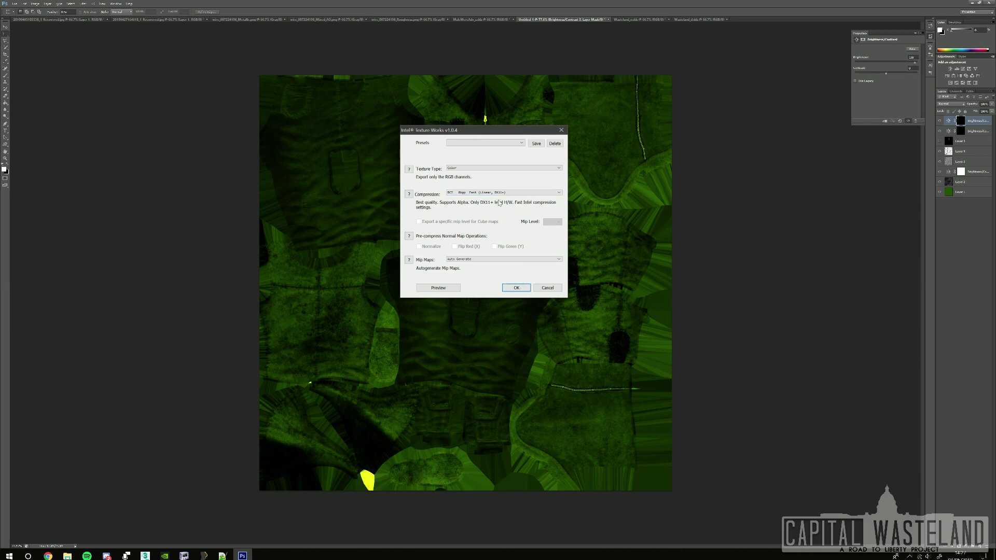
scroll(503, 194, "down", 1)
left_click(521, 288)
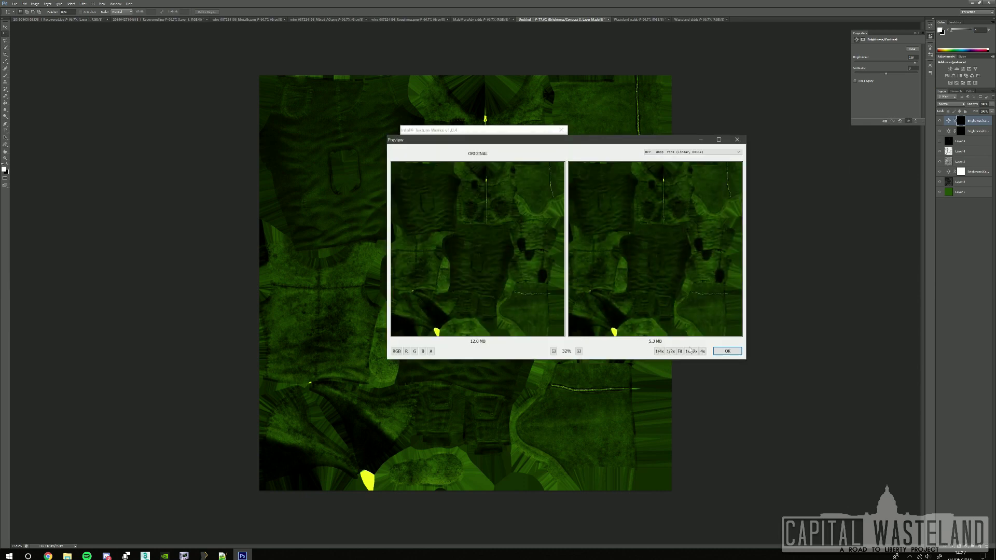
left_click(727, 351)
left_click(518, 290)
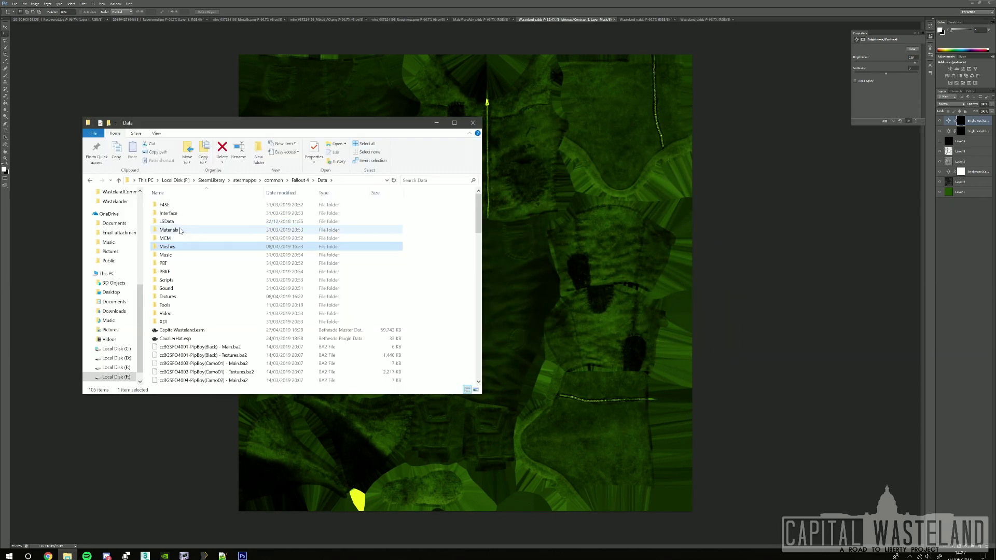
In the File Explorer window, look in the WastelandCommon folder under Materials\Clothes and return to Materials.
double_click(179, 231)
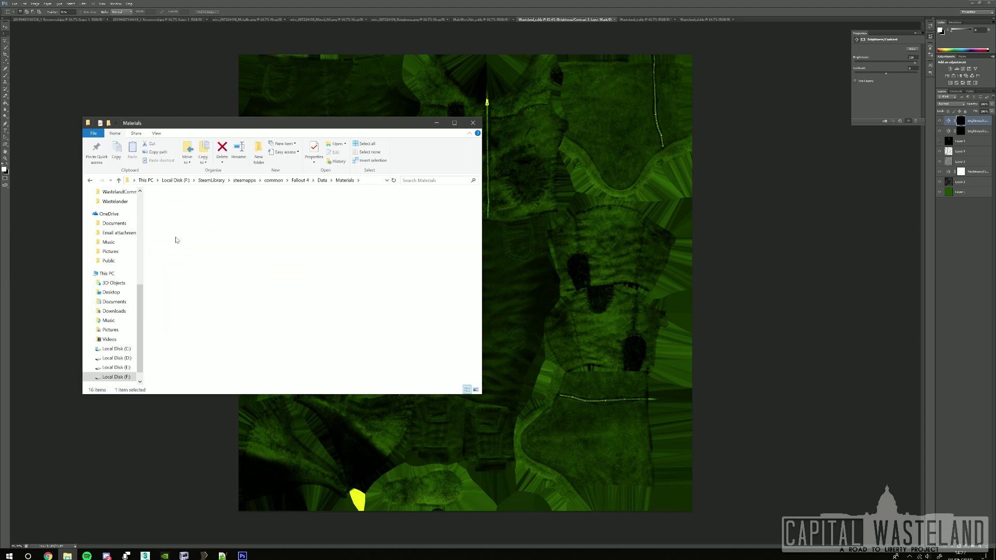
double_click(167, 238)
scroll(200, 347, "down", 13)
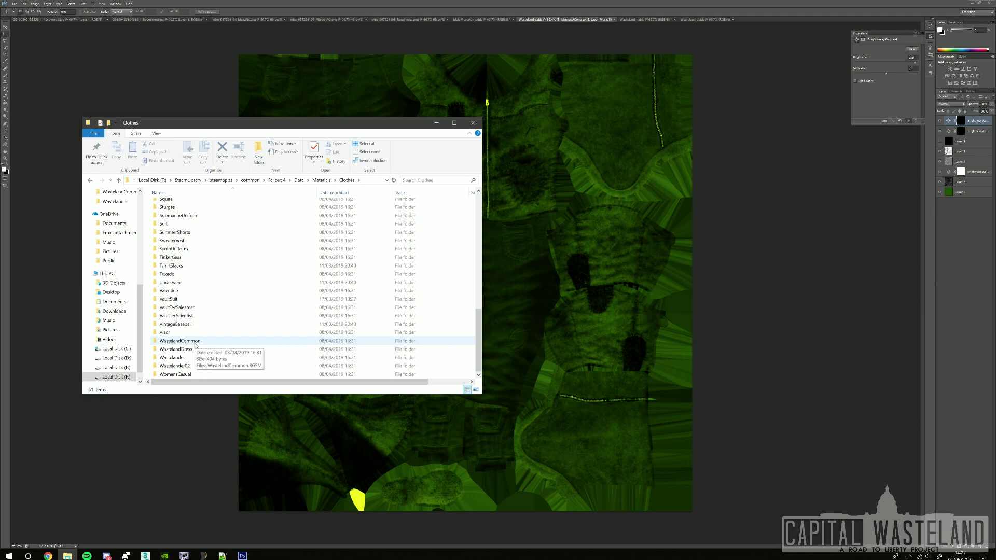
double_click(195, 344)
mouse_move(210, 205)
left_mouse_down()
mouse_move(184, 207)
mouse_move(210, 206)
left_mouse_up()
left_click(227, 232)
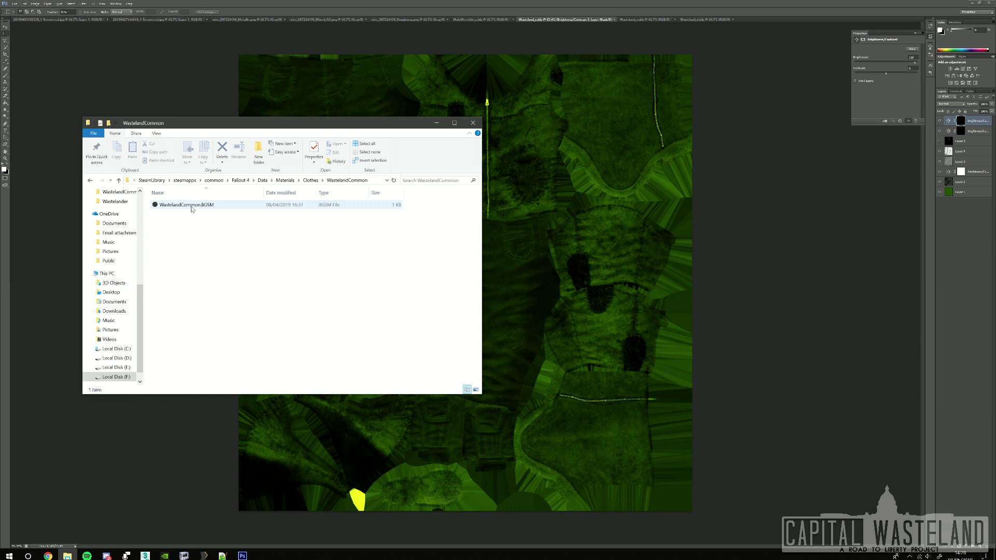
key("BackSpace")
key("BackSpace")
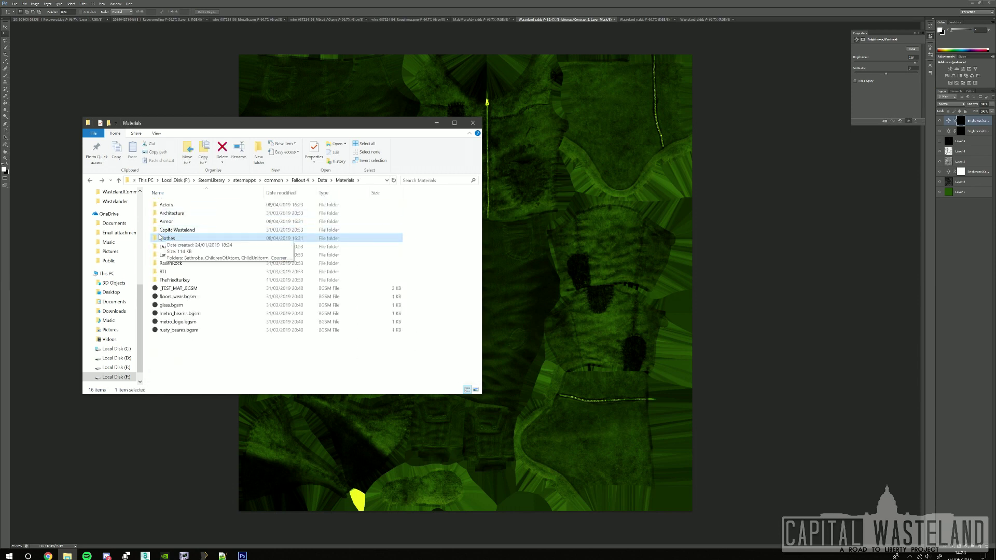
Open the MercAdventurerFried folder inside the clothes folder of Materials\CapitalWasteland.
left_click(171, 231)
double_click(171, 231)
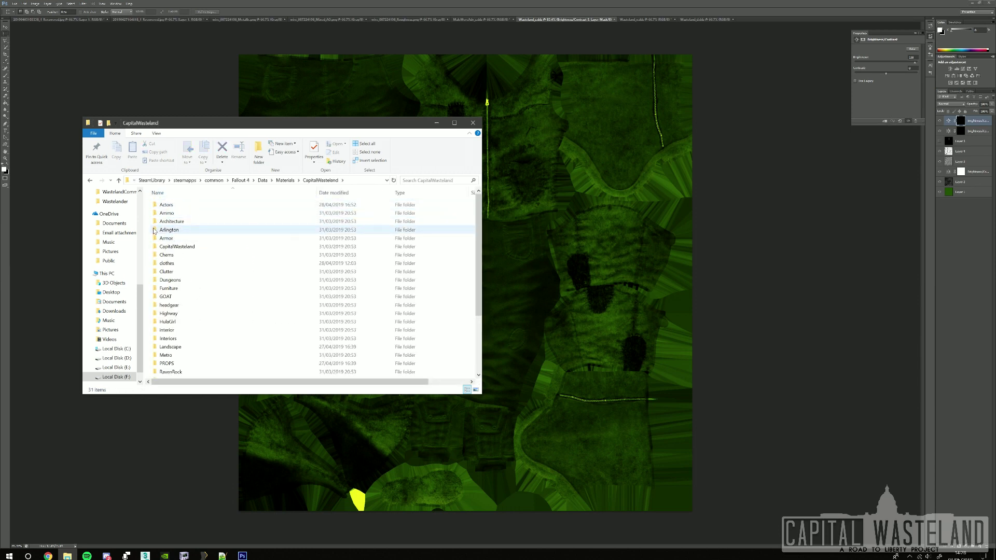
double_click(179, 248)
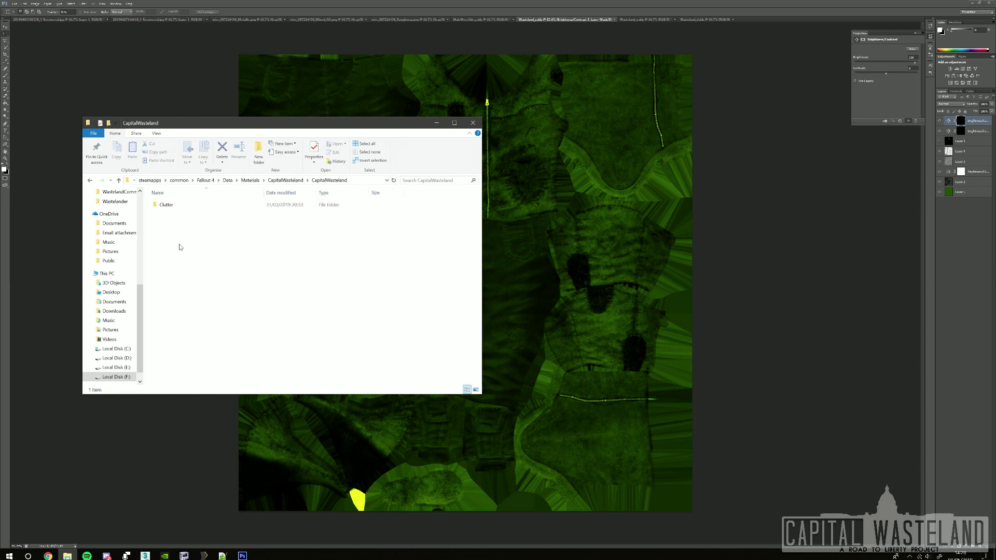
key("alt+Left")
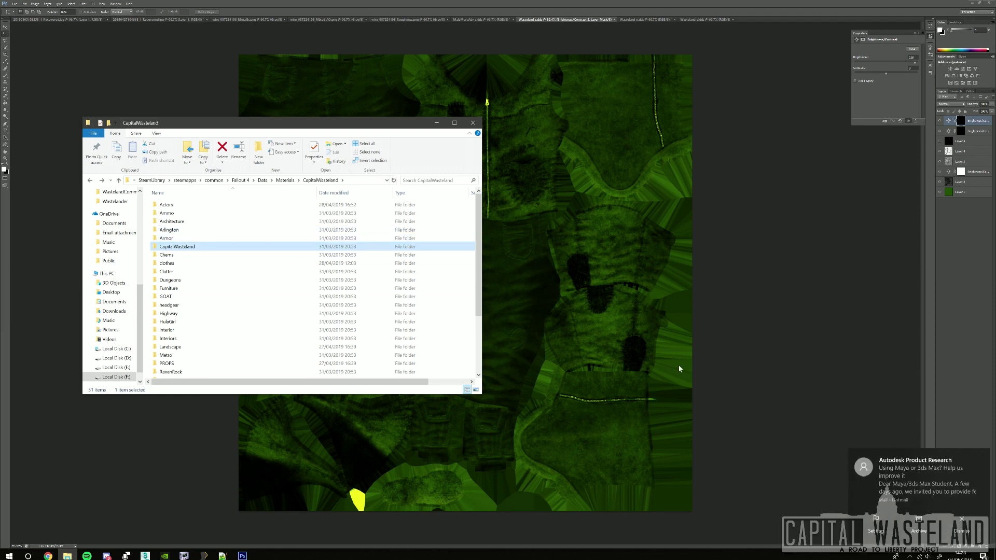
left_click(982, 456)
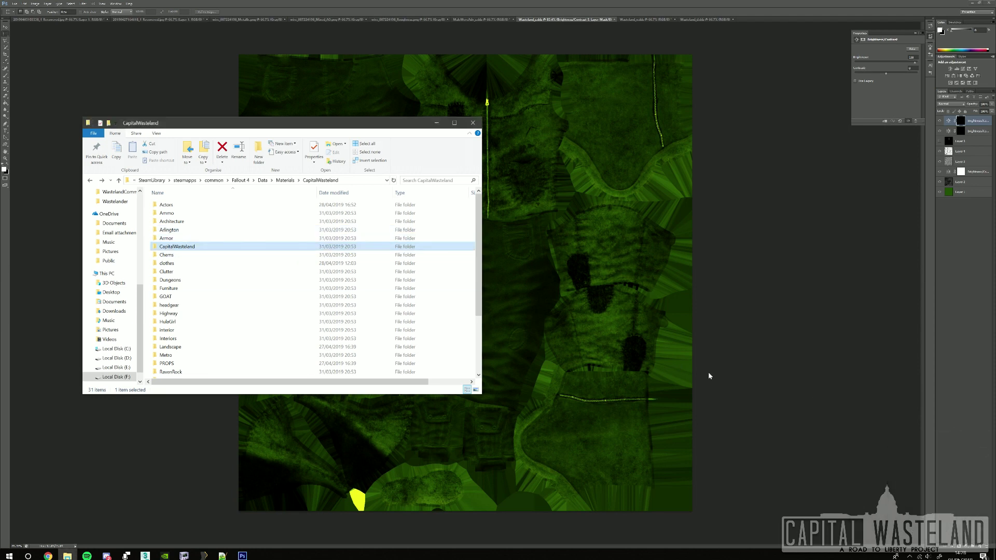
scroll(289, 319, "down", 3)
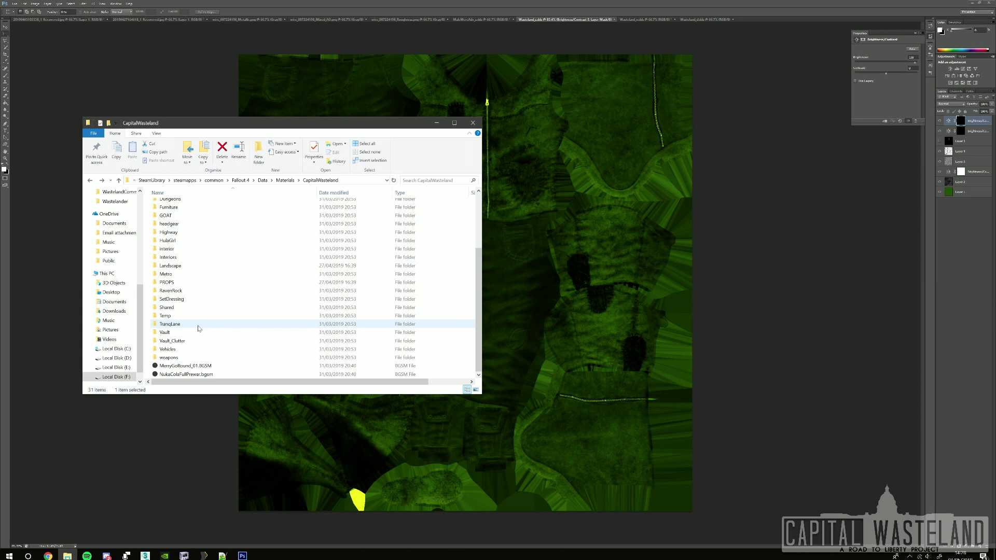
scroll(177, 284, "up", 2)
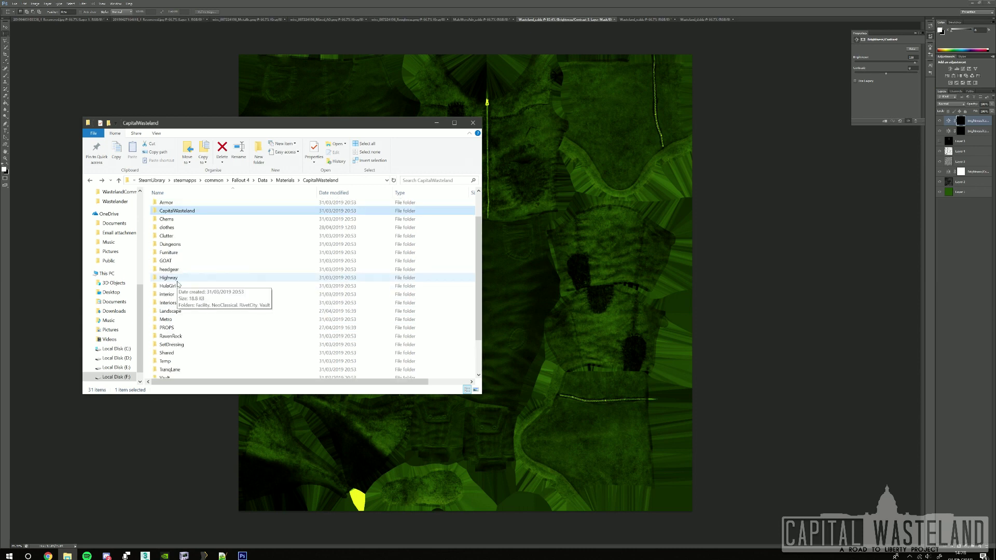
scroll(177, 284, "up", 2)
double_click(175, 263)
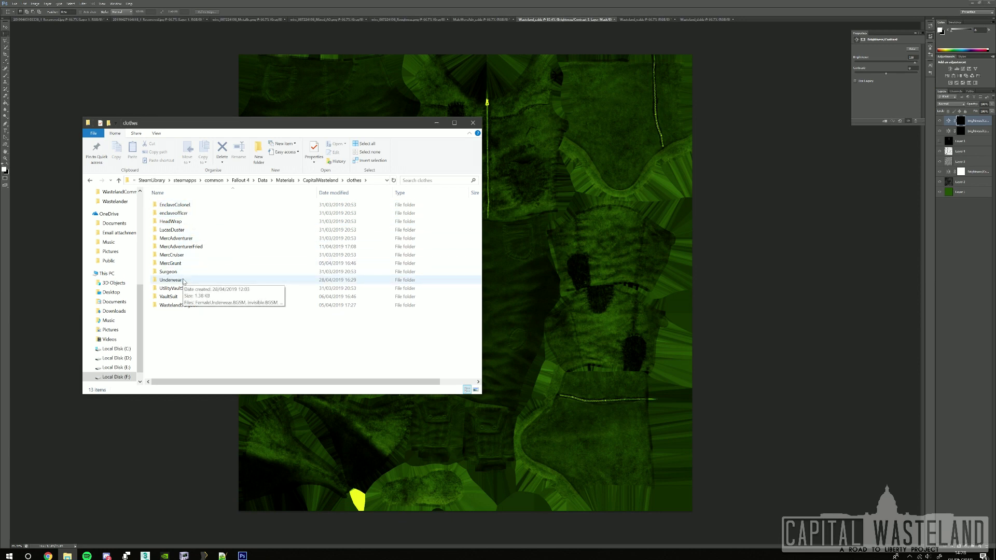
double_click(191, 247)
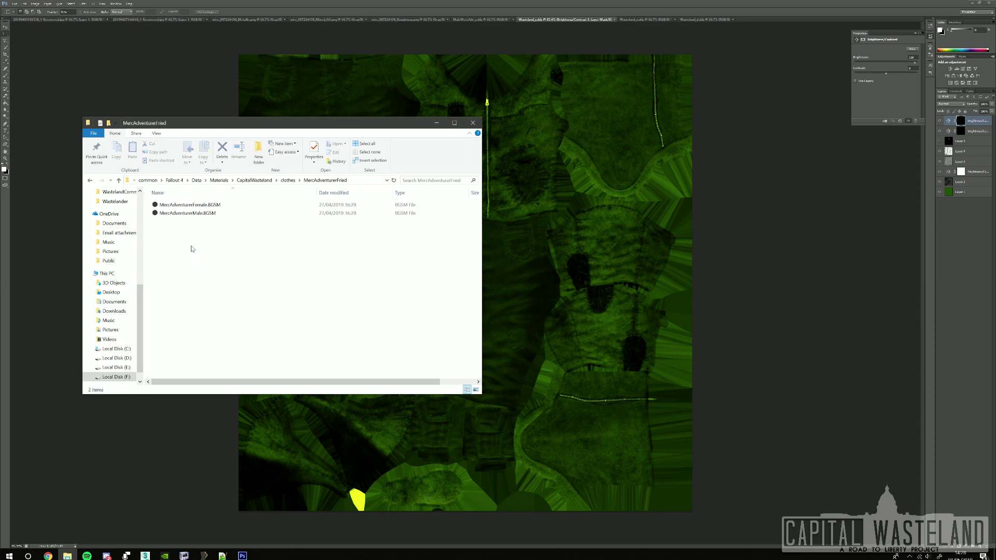
Copy the MercAdventurerMale.BGSM material file and return to the clothes folder.
left_click(227, 213)
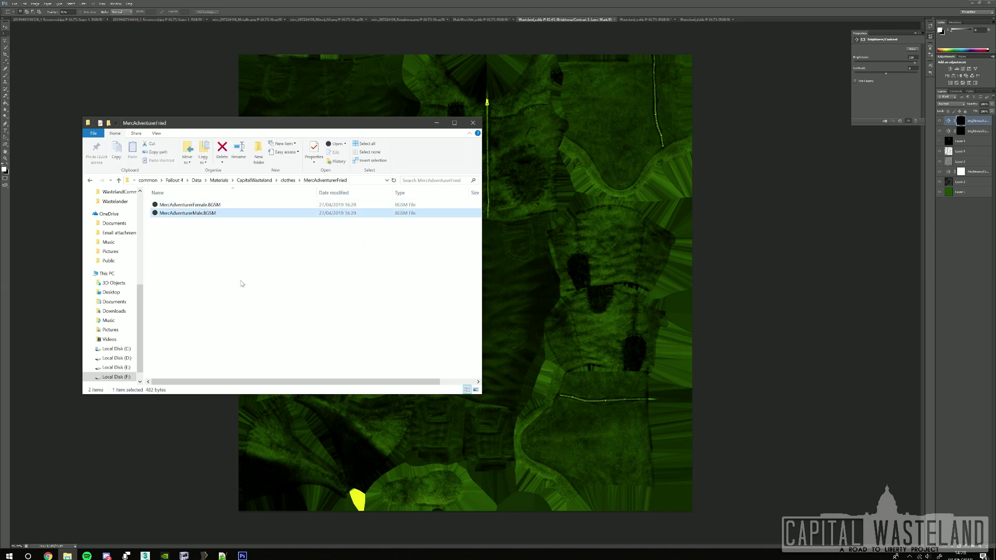
key("ctrl+c")
key("alt+Left")
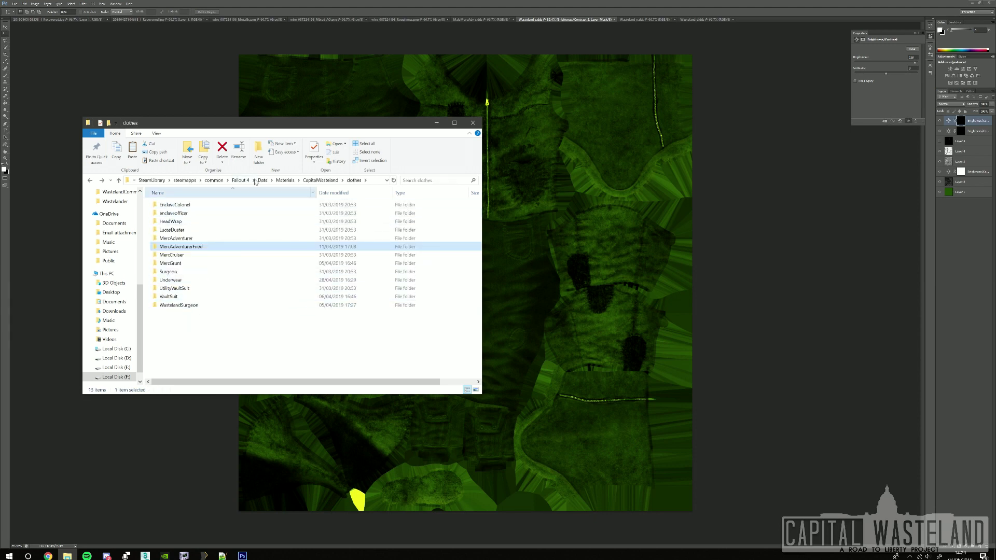
Create a folder named WastelandTFT1 inside the clothes materials folder and open it.
left_click(259, 151)
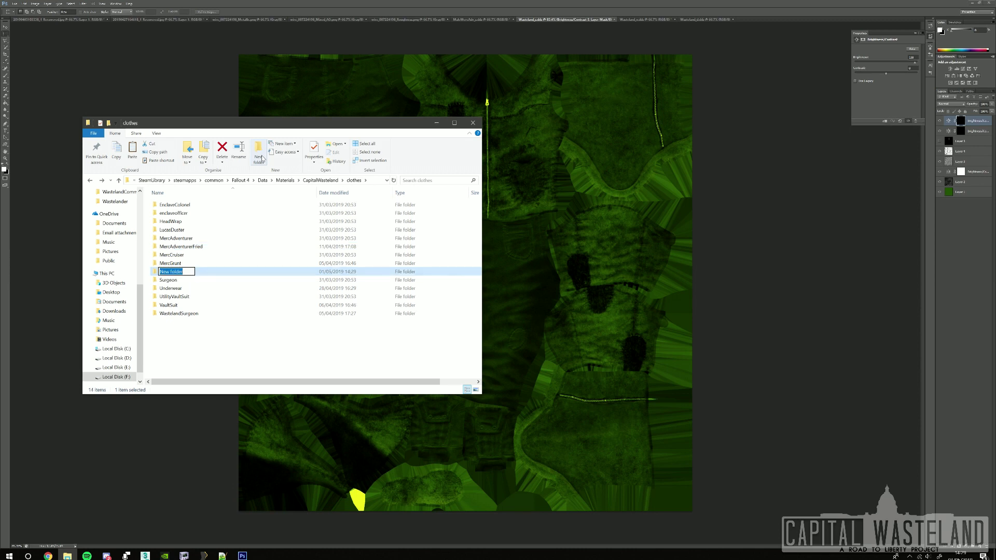
right_click(219, 271)
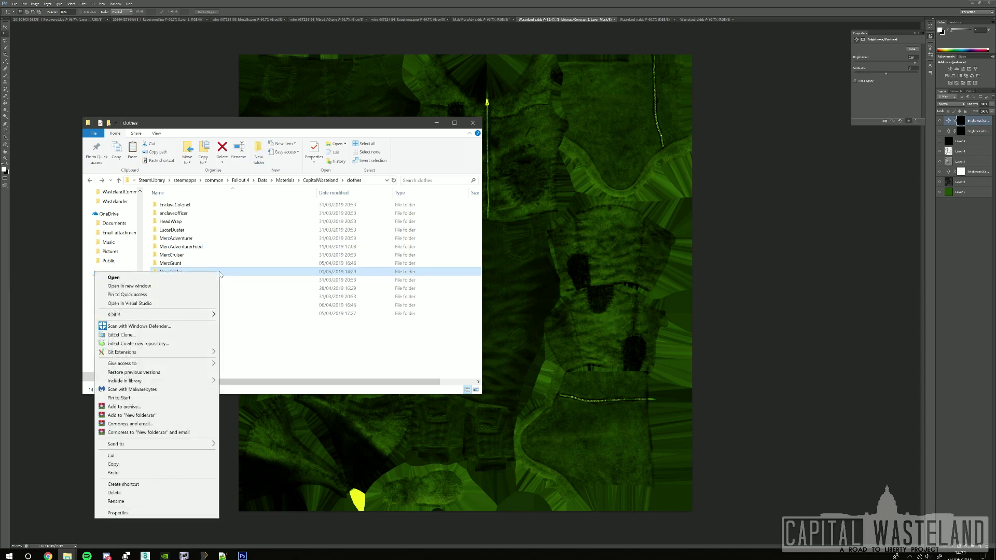
left_click(122, 501)
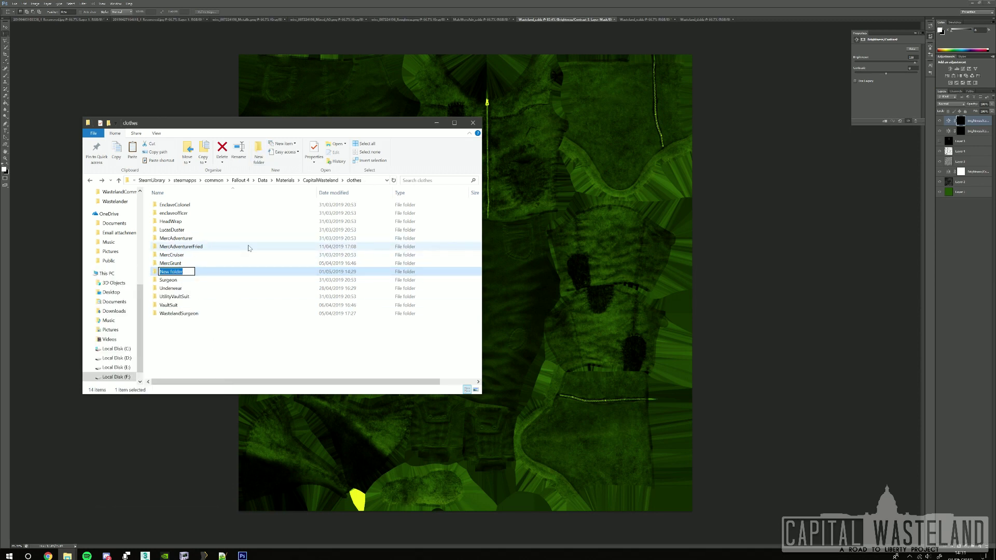
type("WastelandTFT1")
key("Return")
key("Return")
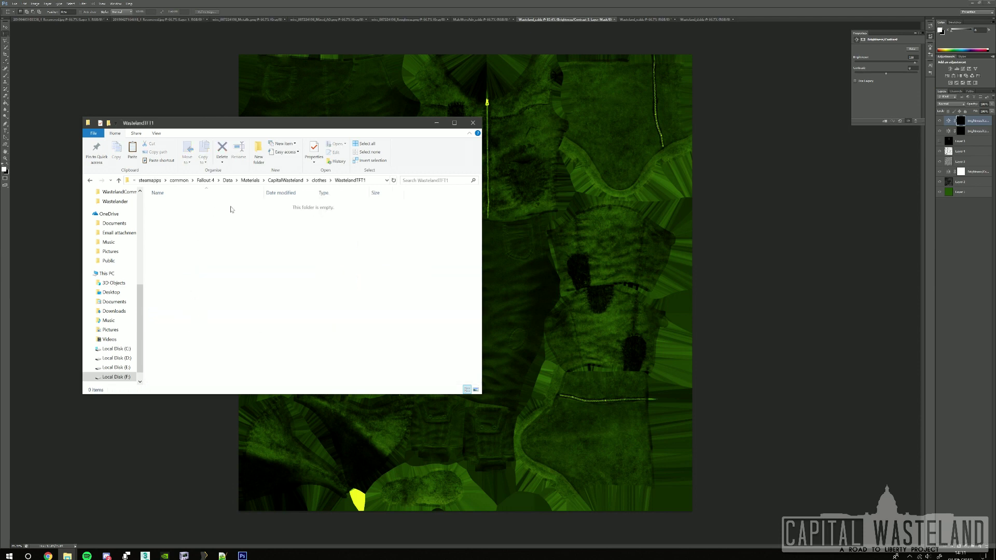
Paste the copied MercAdventurerMale.BGSM into the WastelandTFT1 folder and rename it Wastelander.
key("ctrl+v")
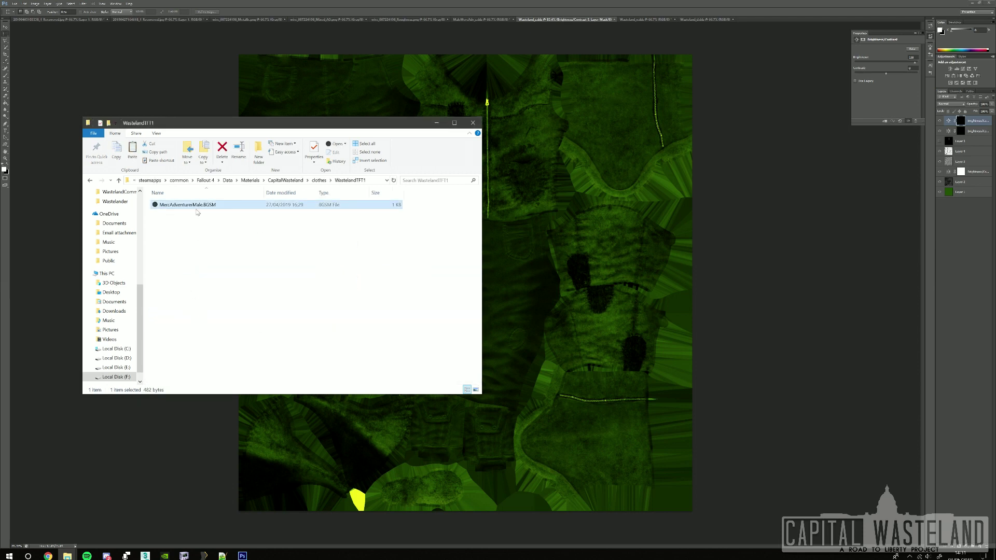
right_click(195, 206)
right_click(182, 205)
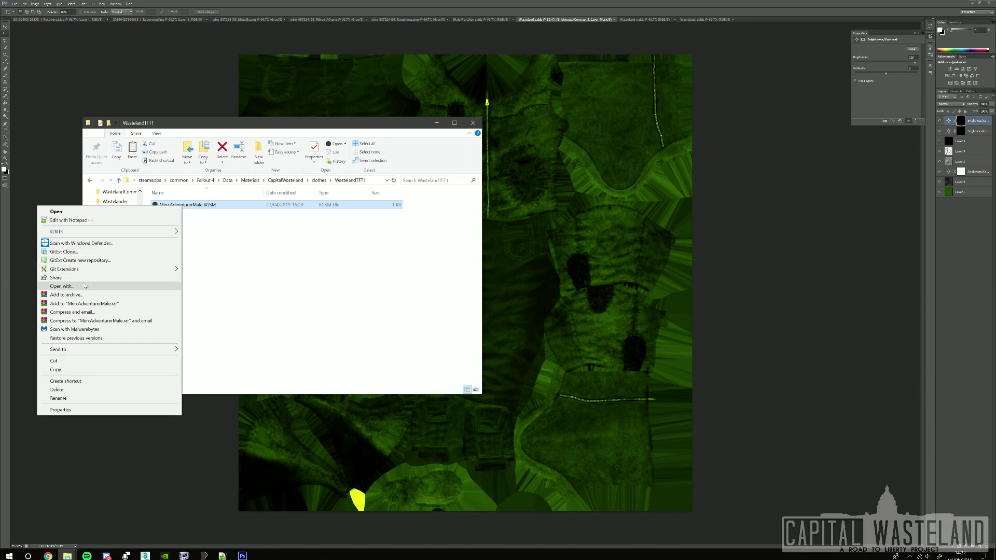
left_click(129, 398)
type("Wastelander")
key("Return")
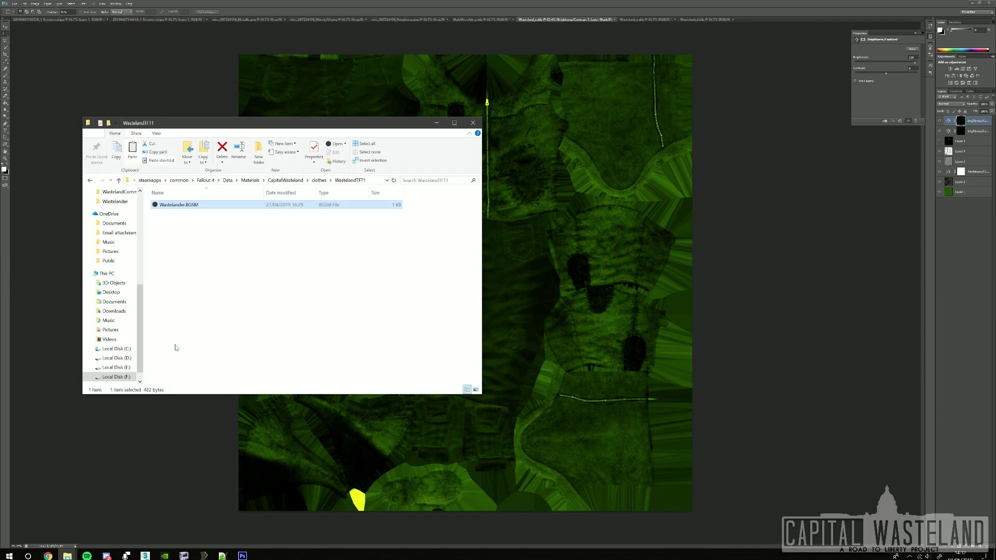
Open Wastelander.BGSM in the material editor and show its material texture settings.
double_click(179, 204)
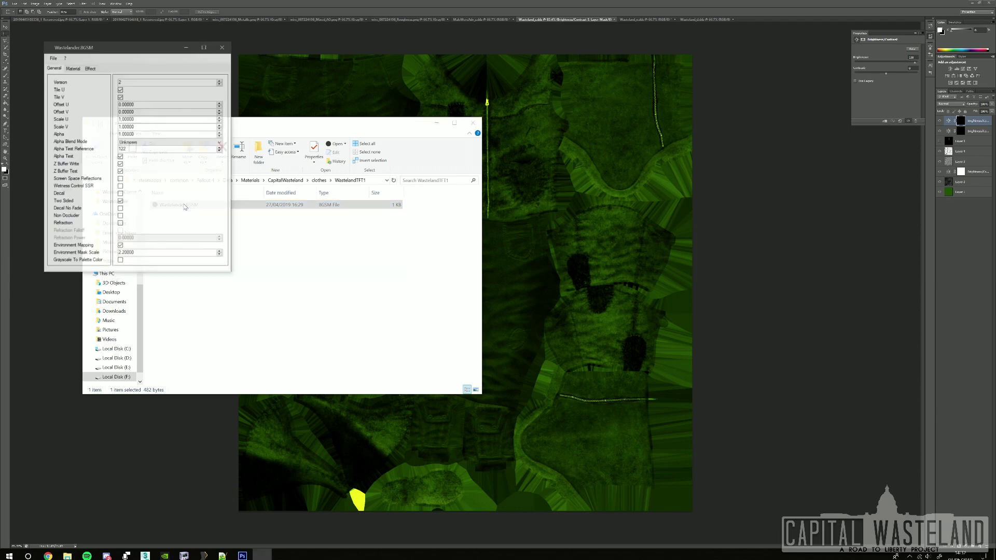
left_click_drag(116, 55, 556, 148)
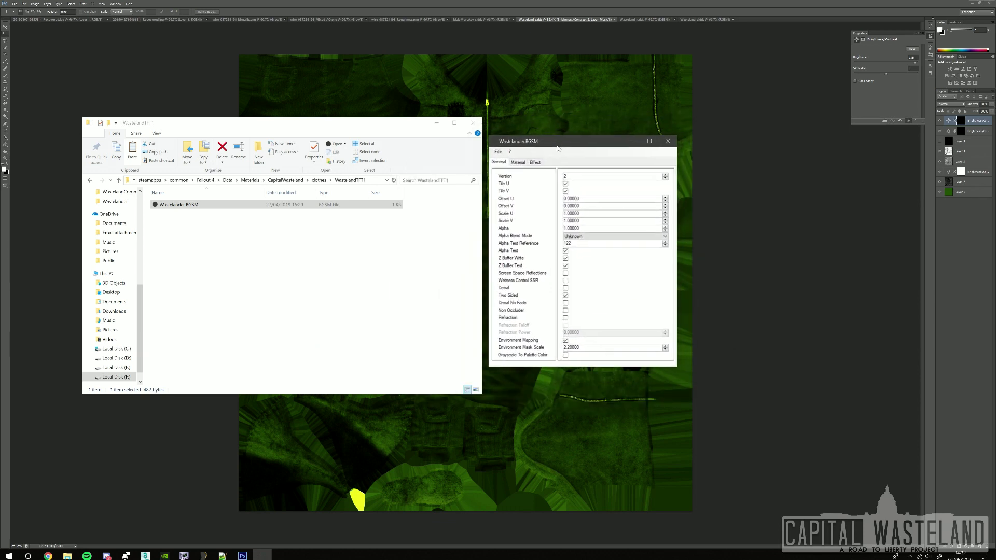
left_click(514, 162)
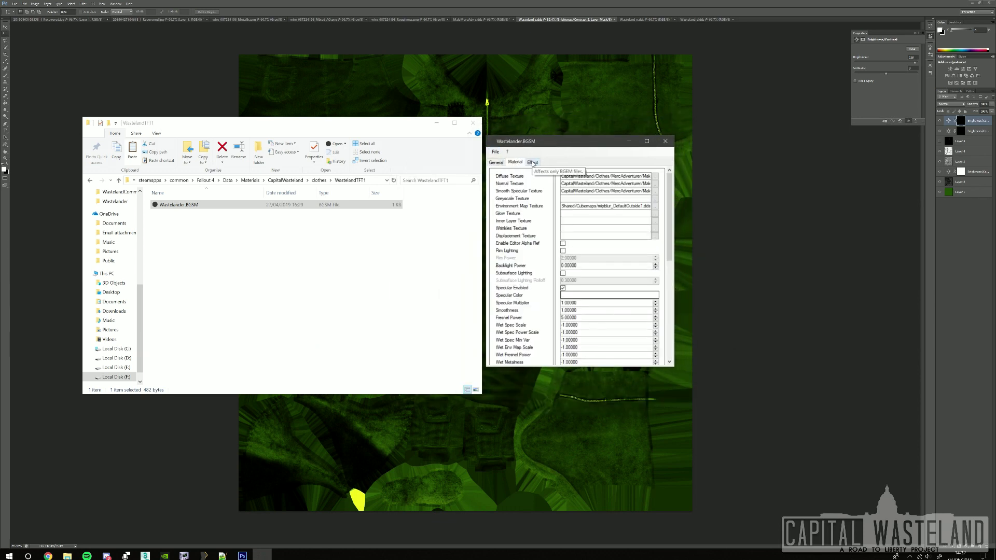
left_click(496, 162)
left_click_drag(538, 142, 404, 150)
left_click(381, 172)
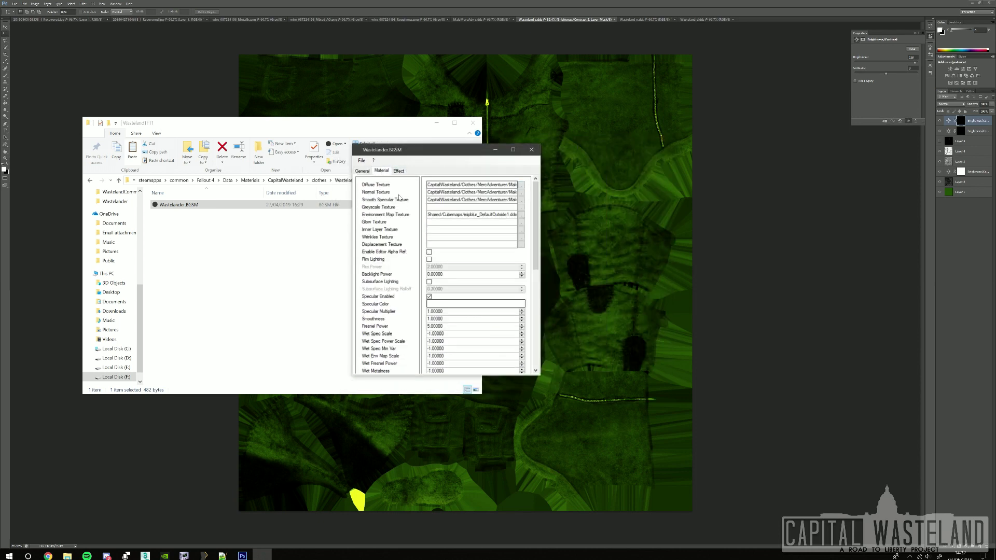
Set the material's diffuse texture to Wasteland_d.dds from Textures\CapitalWasteland\Clothes\WastelandTFT1.
left_click_drag(503, 184, 331, 163)
left_click(521, 185)
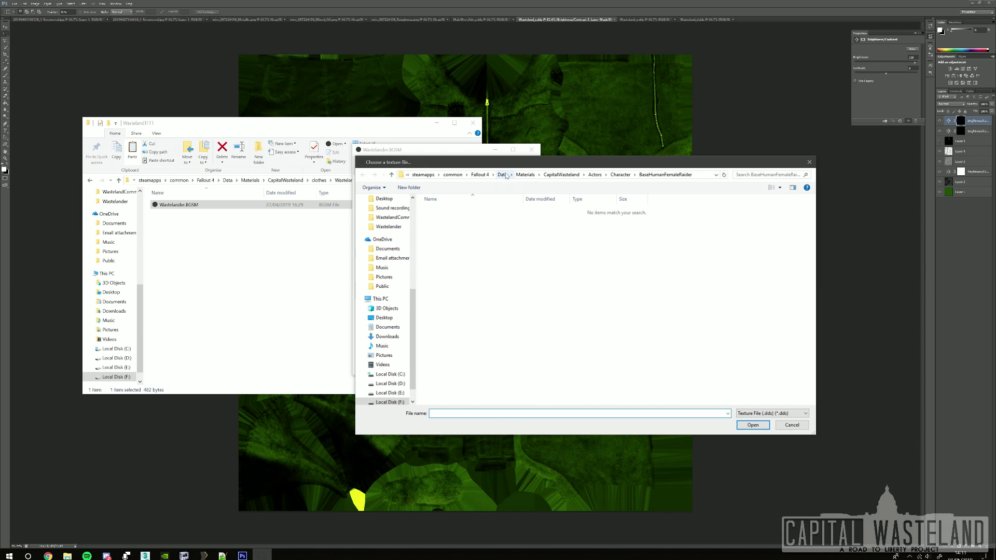
scroll(401, 230, "up", 5)
scroll(402, 231, "down", 1)
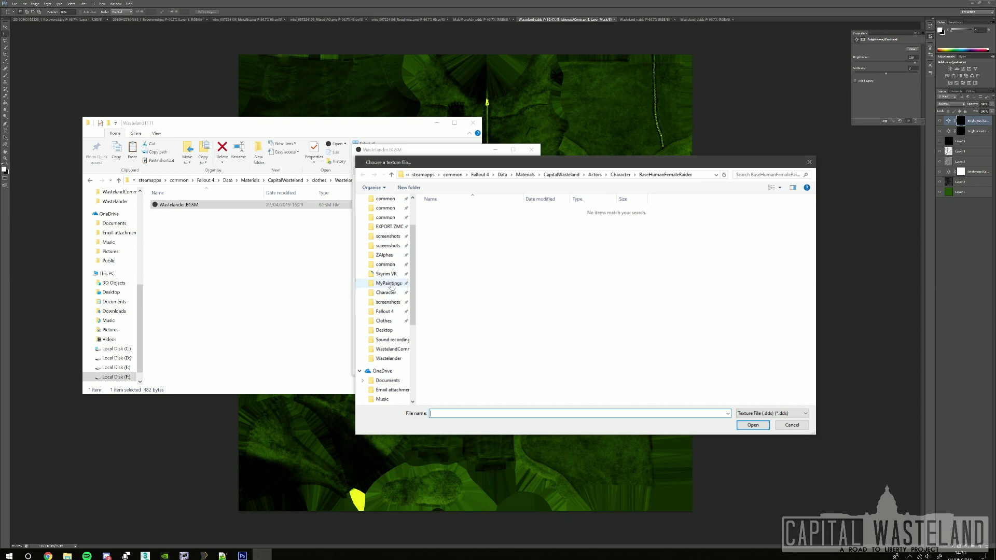
left_click(398, 319)
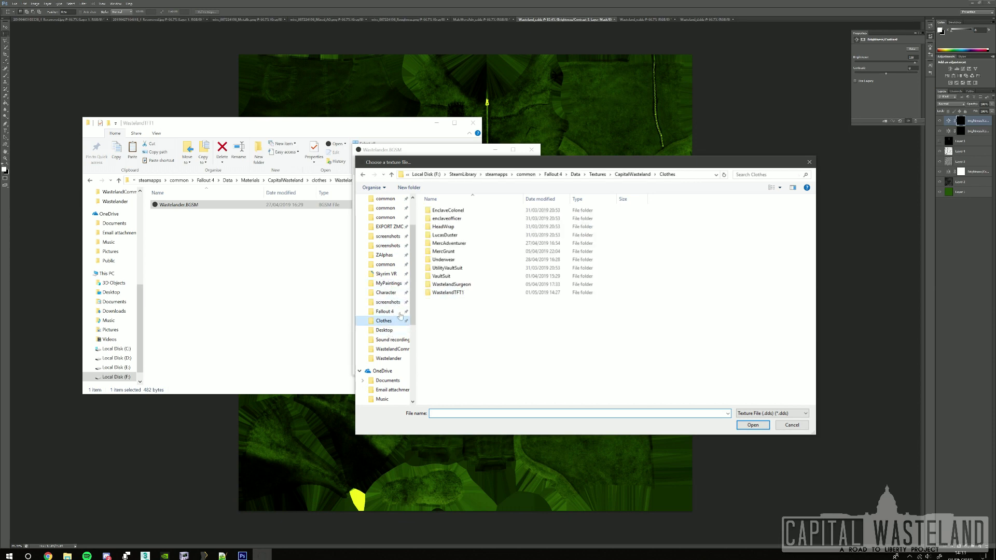
double_click(448, 292)
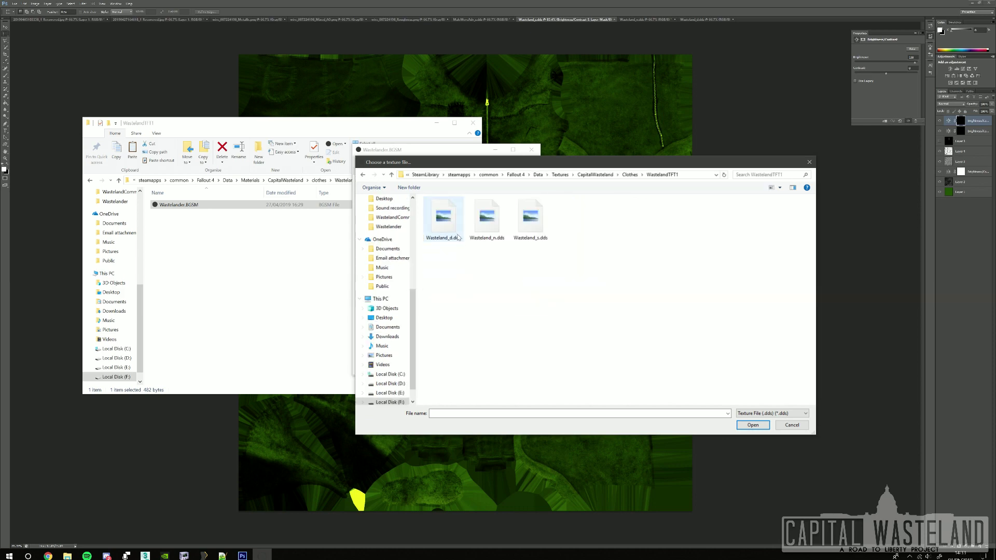
left_click_drag(455, 162, 565, 173)
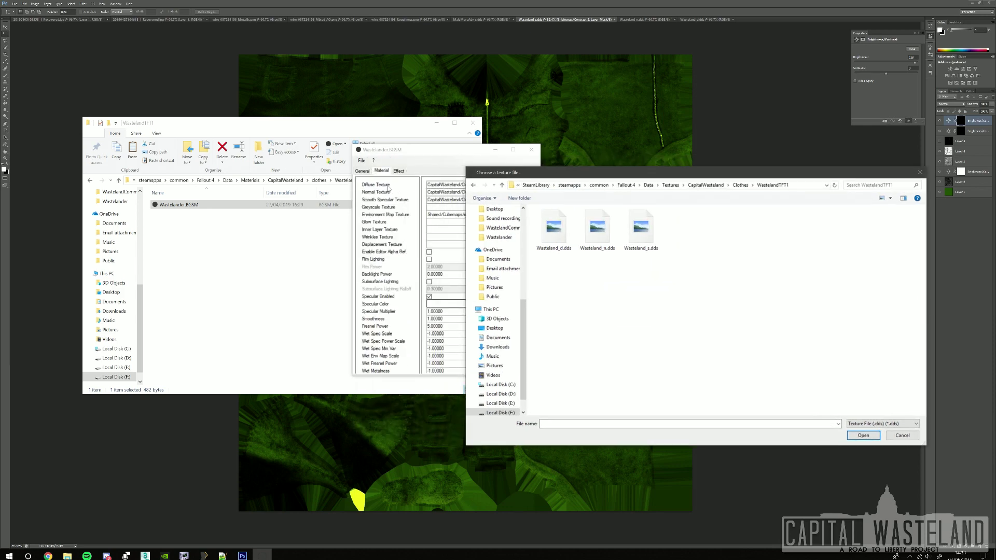
double_click(554, 228)
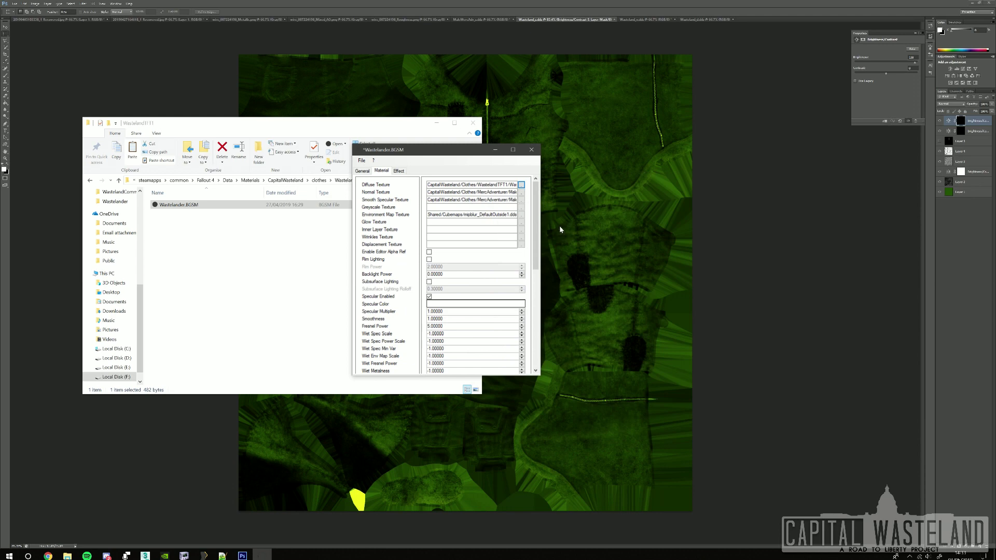
Assign Wasteland_n.dds as the normal texture and Wasteland_s.dds as the smooth specular texture, then save and minimize the material.
left_click(521, 192)
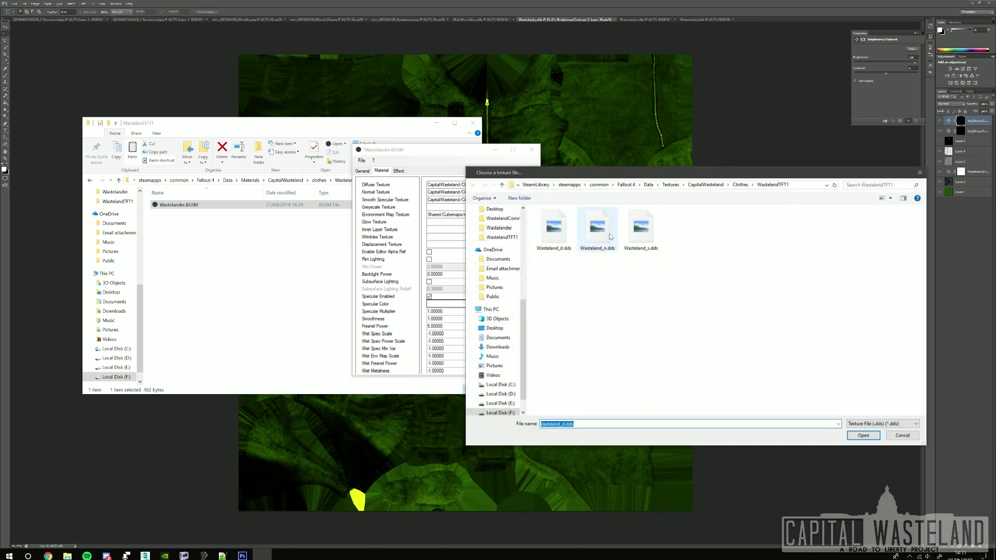
double_click(598, 228)
left_click(521, 200)
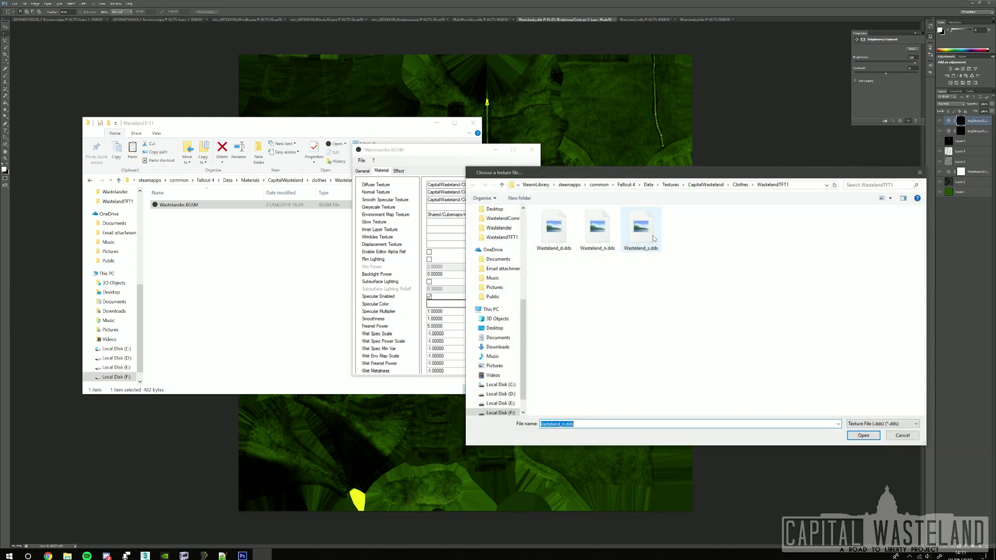
double_click(652, 234)
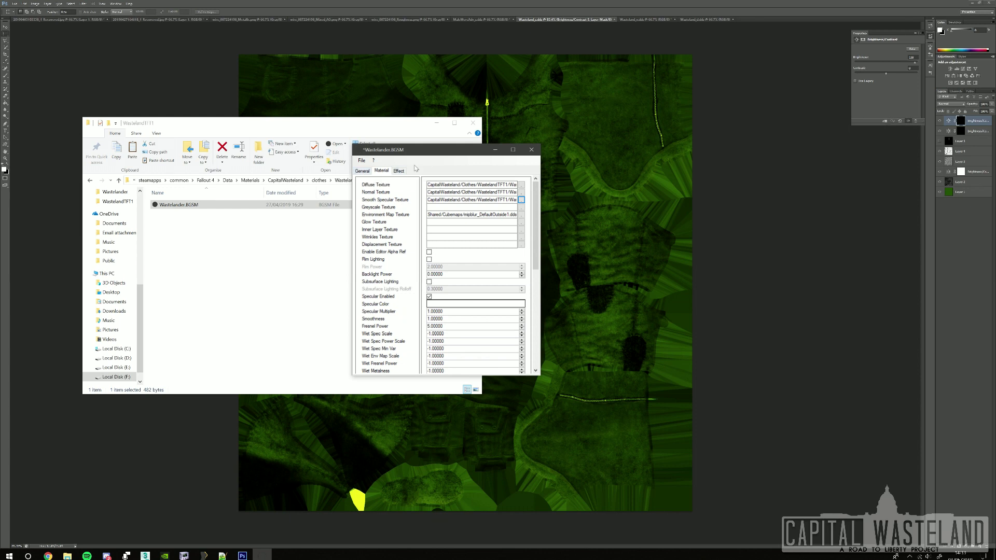
key("ctrl+s")
left_click(494, 148)
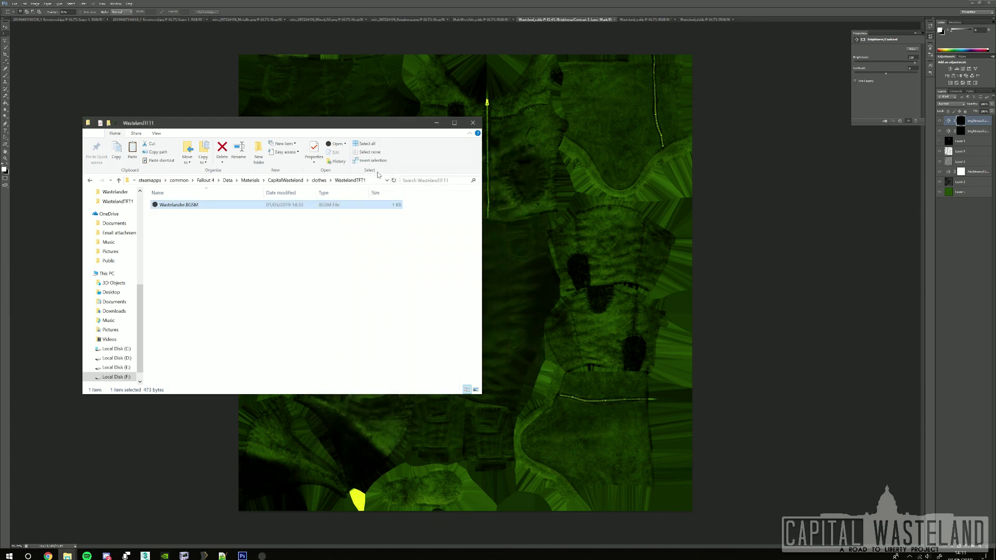
Copy the relative path Materials\CapitalWasteland\clothes\WastelandTFT1\Wastelander.BGSM from the folder's address.
left_click(371, 180)
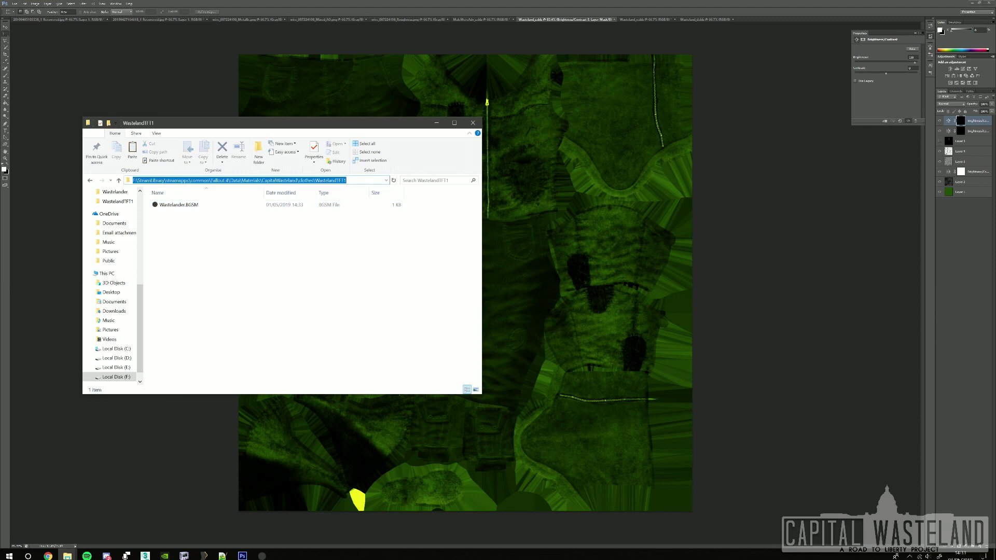
key("Right")
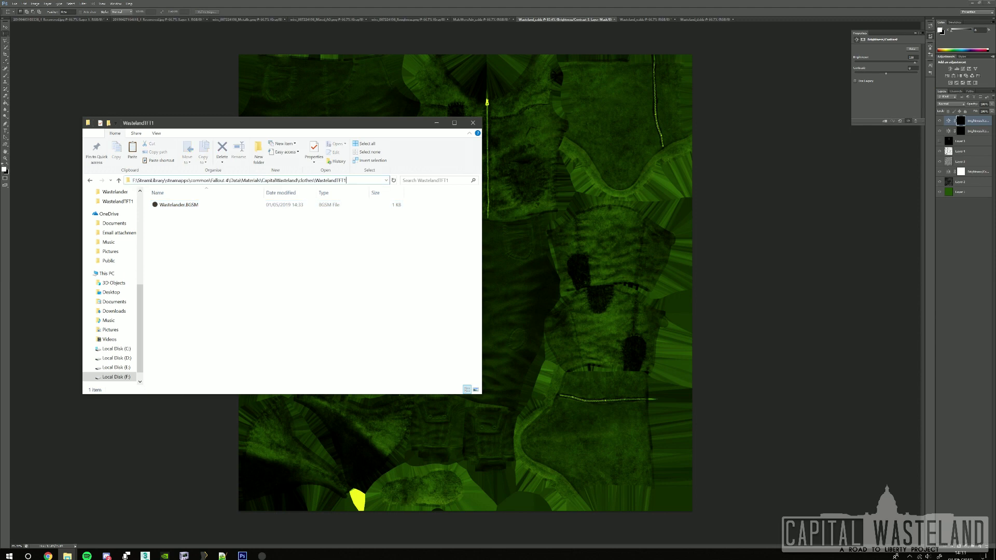
type("\\")
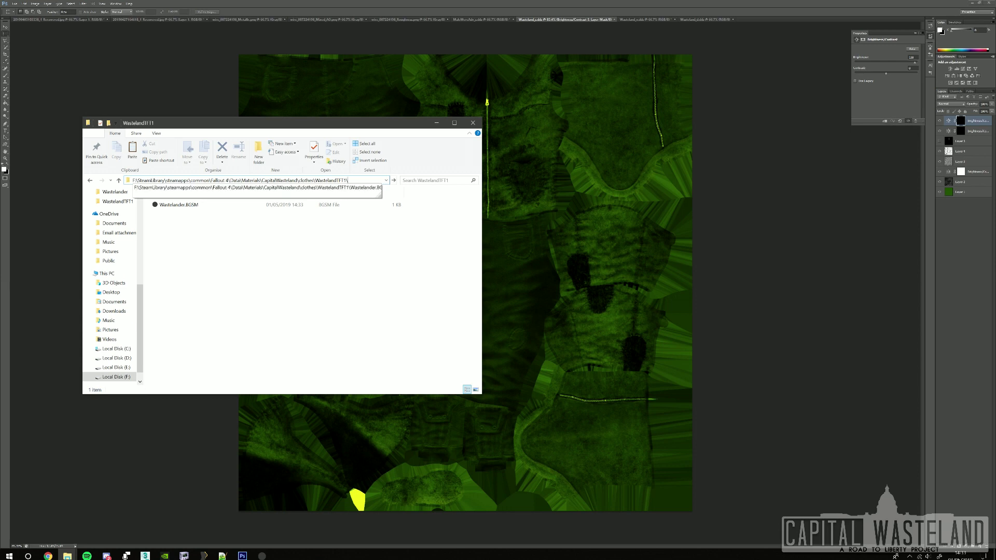
key("Down")
left_click_drag(382, 180, 235, 180)
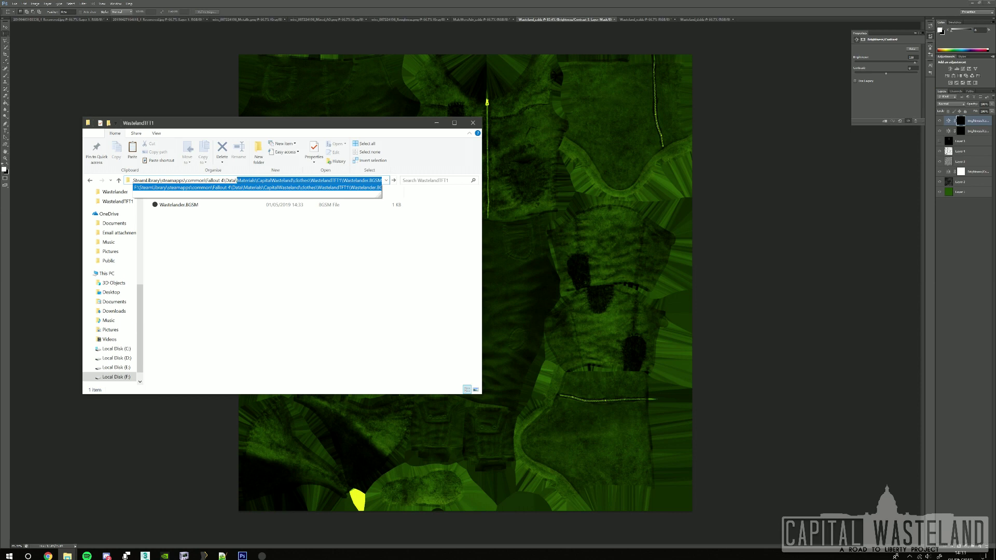
key("ctrl+c")
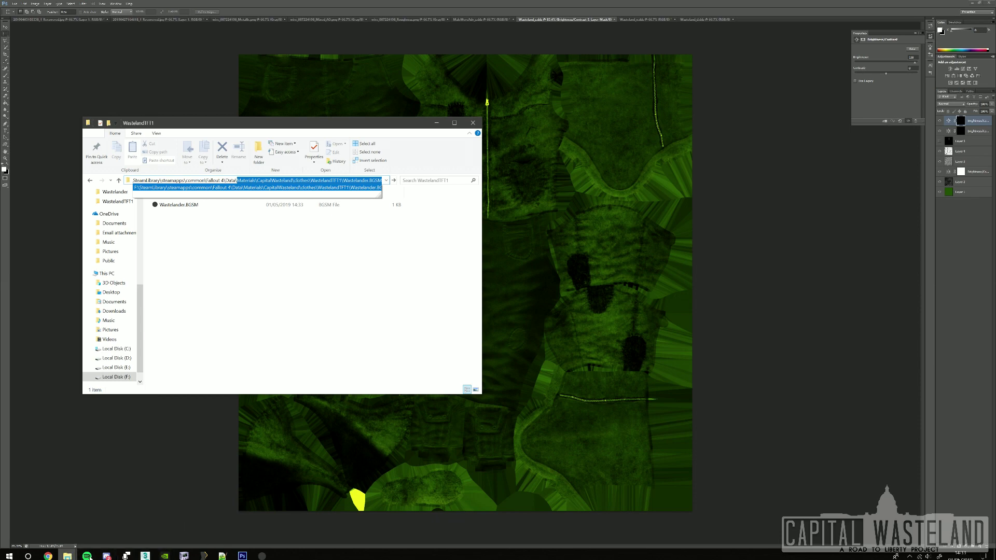
Switch to the OutfitM.nif window in NifSkope and select the BSLightingShaderProperty under the MOutfit:0 shape.
left_click(232, 552)
left_click(410, 514)
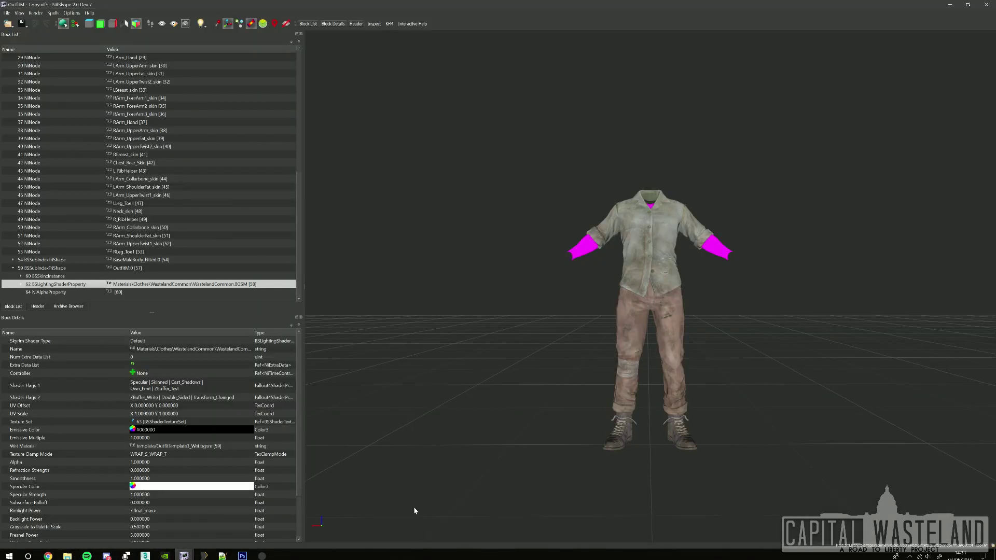
left_click(185, 552)
left_click(245, 526)
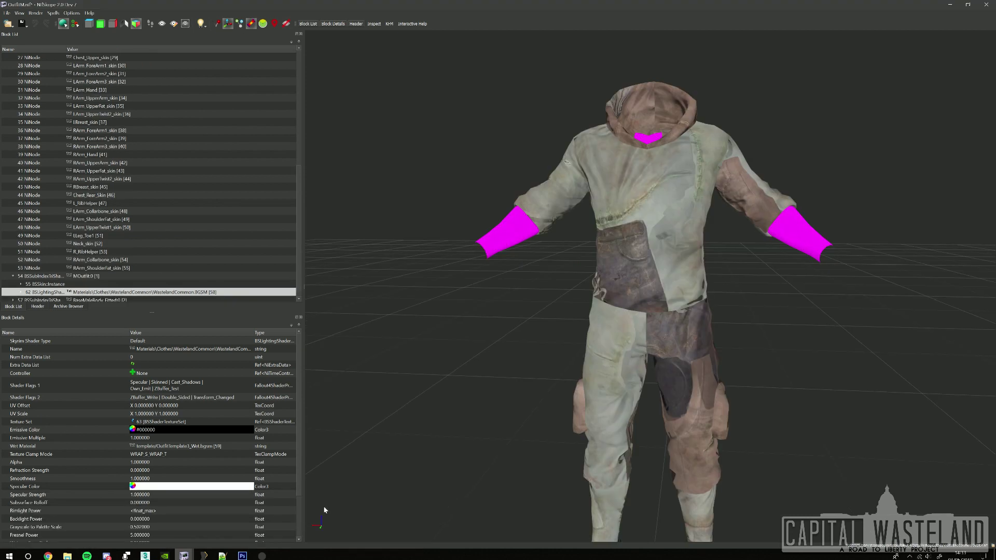
left_click(622, 218)
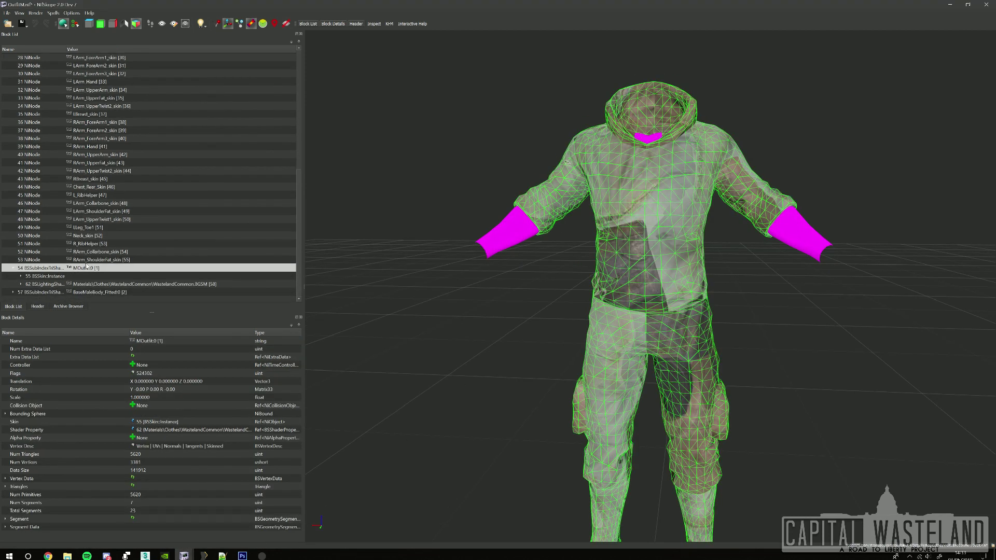
left_click(126, 284)
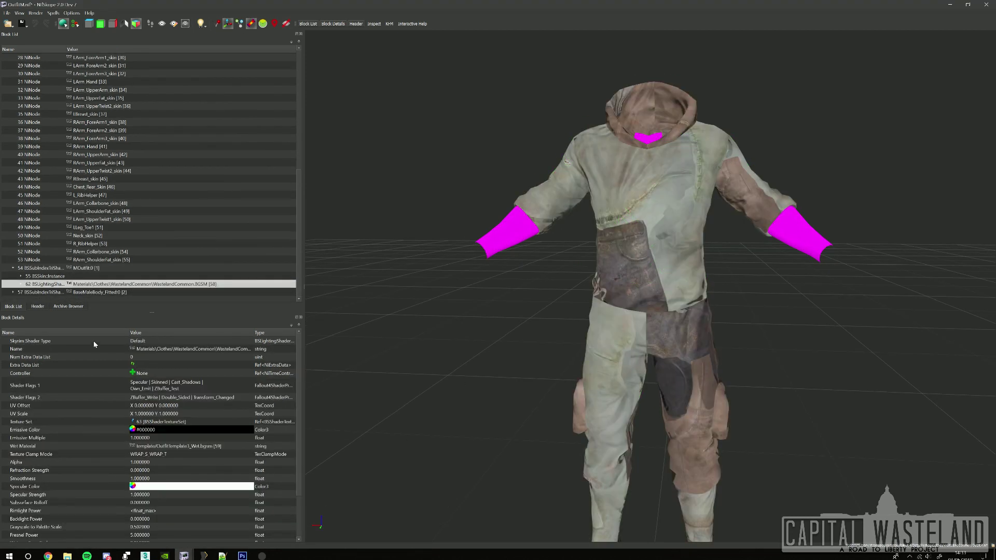
Replace the shader property's name string with the copied path Materials\CapitalWasteland\clothes\WastelandTFT1\Wastelander.BGSM.
left_click(174, 350)
right_click(177, 348)
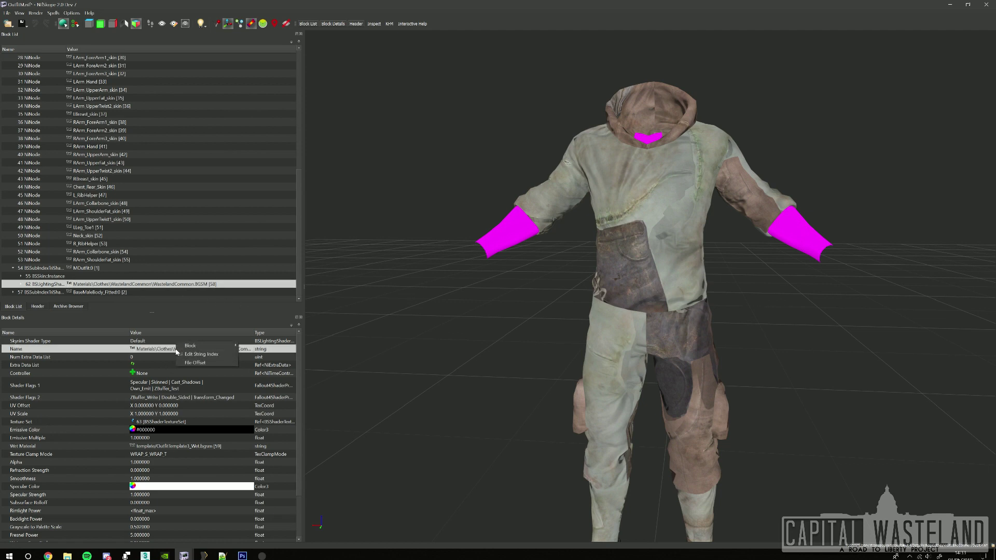
left_click(201, 354)
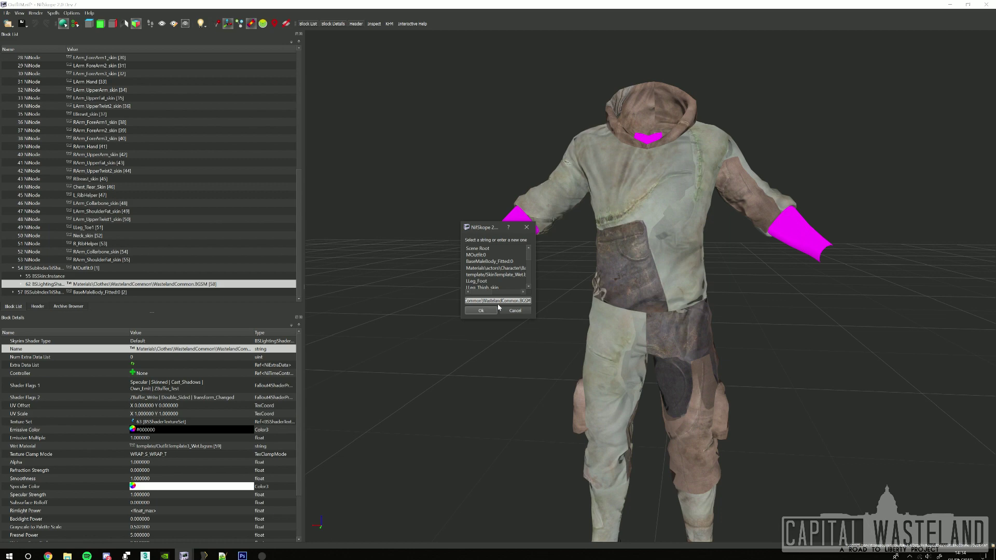
key("ctrl+v")
left_click(482, 311)
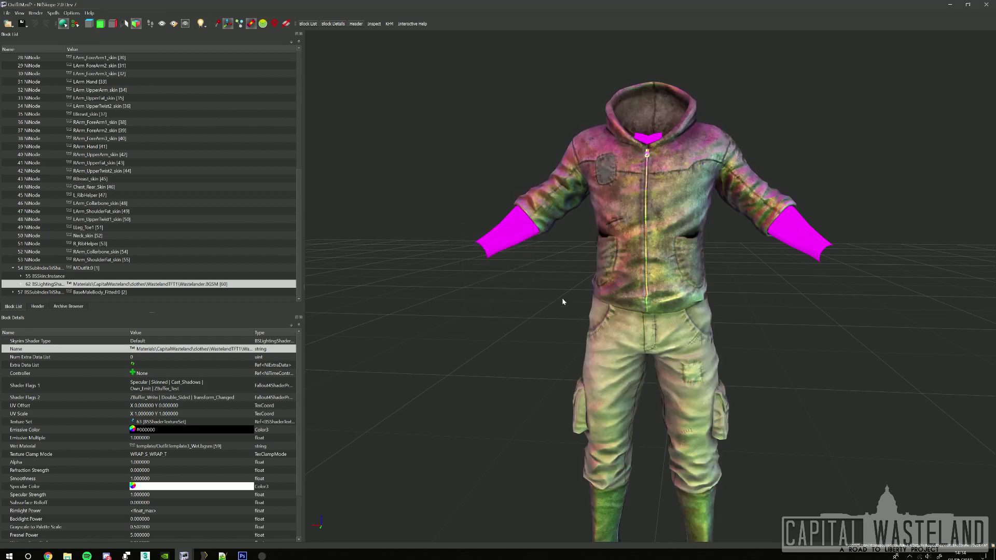
Examine the outfit with its new material in the viewport, up close and from a distance.
scroll(563, 302, "up", 5)
scroll(753, 231, "down", 8)
left_click_drag(798, 216, 898, 229)
scroll(819, 235, "up", 4)
scroll(819, 235, "down", 4)
left_click_drag(829, 238, 880, 256)
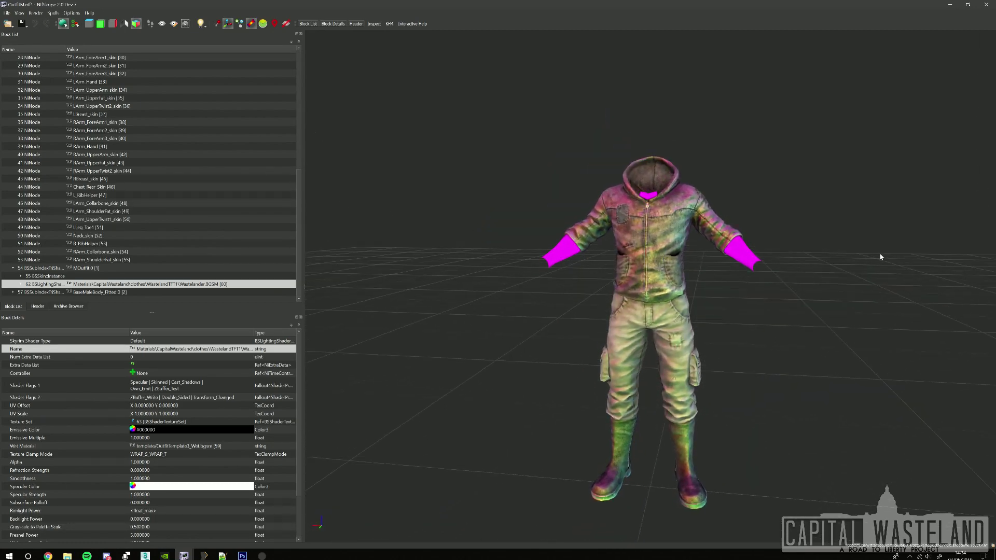
Minimize NifSkope and switch to Fallout 4.
left_click(949, 4)
key("super")
left_click(369, 376)
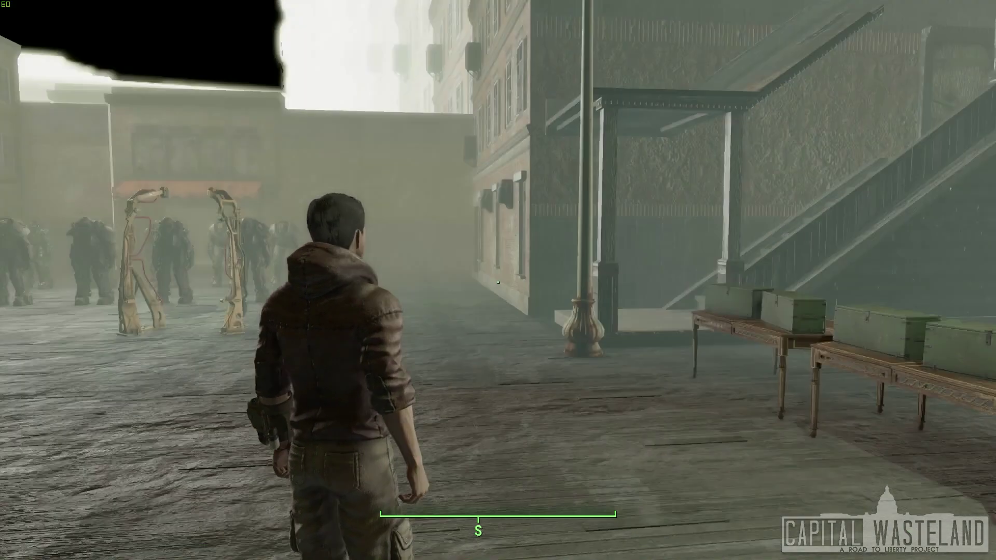
Run the character around the square to examine the outfit's textures from the front, side and back in motion.
key("w")
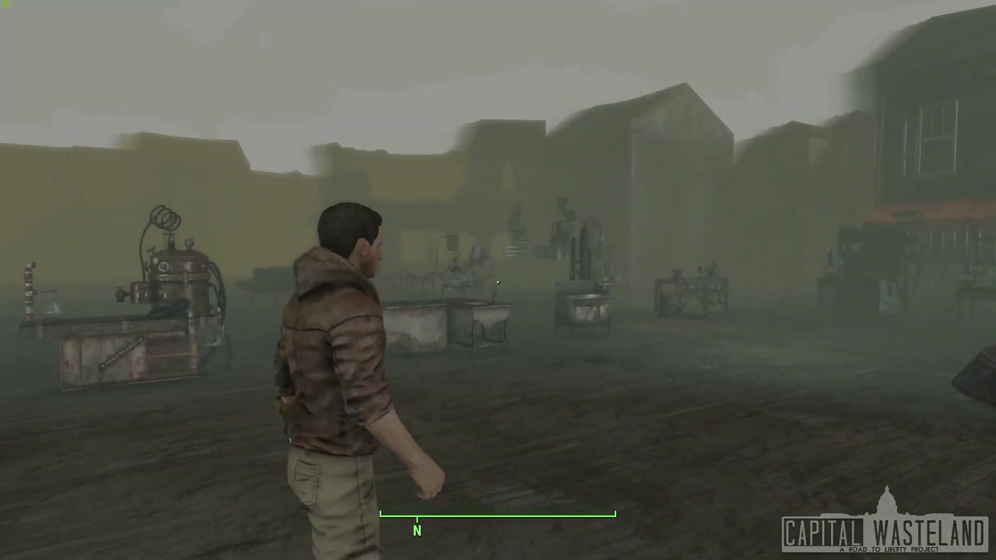
key("s")
key("a")
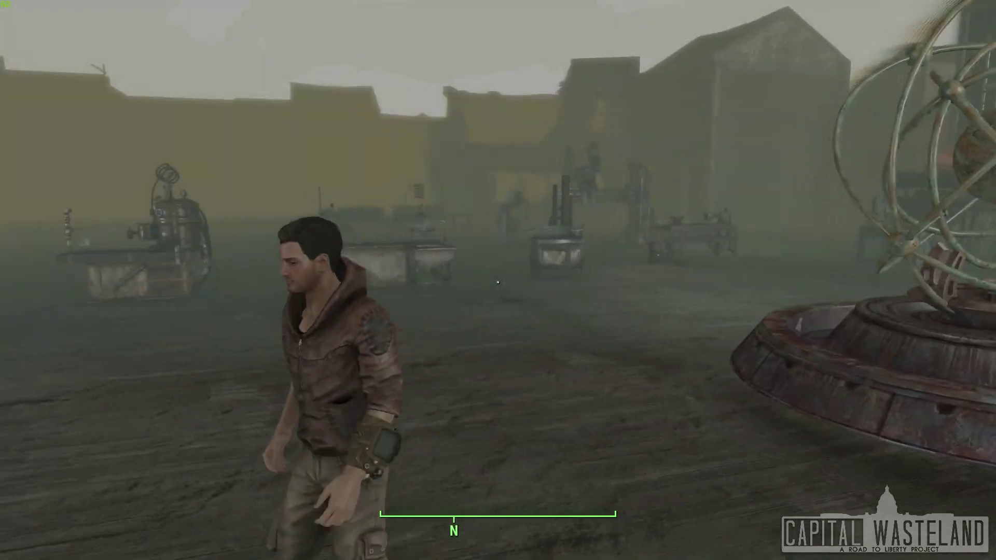
key("a")
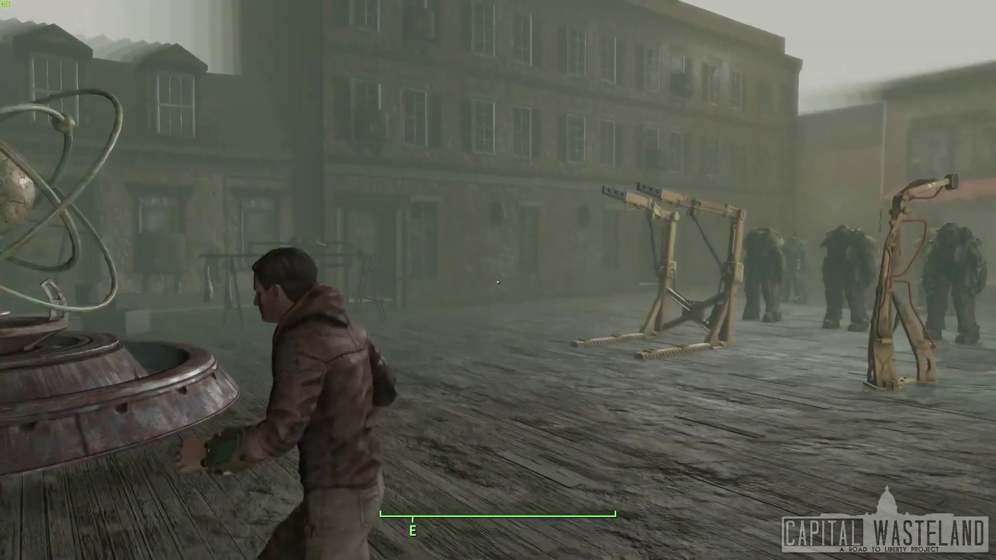
key("w")
key("d")
key("s")
key("w")
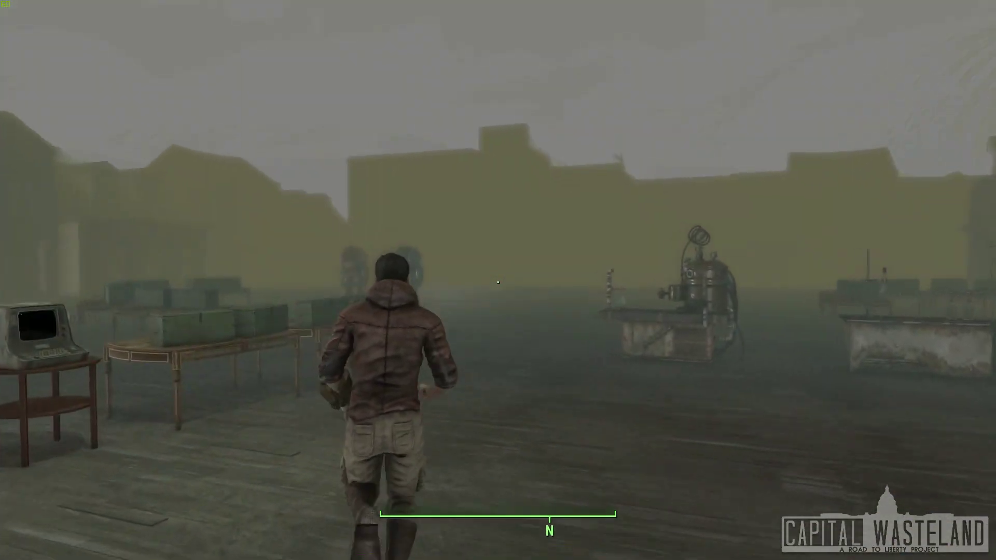
key("w")
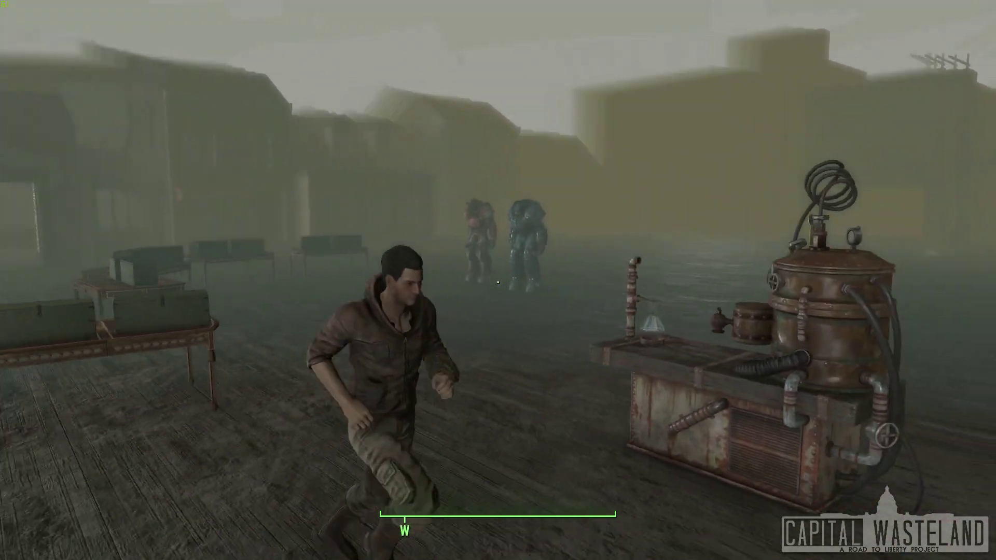
Draw the pistol and aim it to check how the outfit deforms in a shooting stance.
key("a")
key("r")
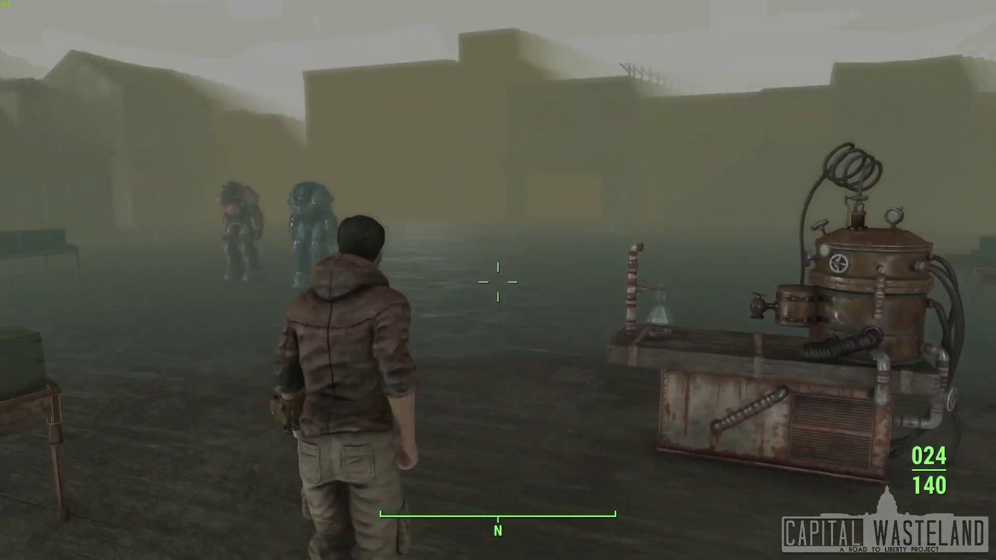
right_click(497, 282)
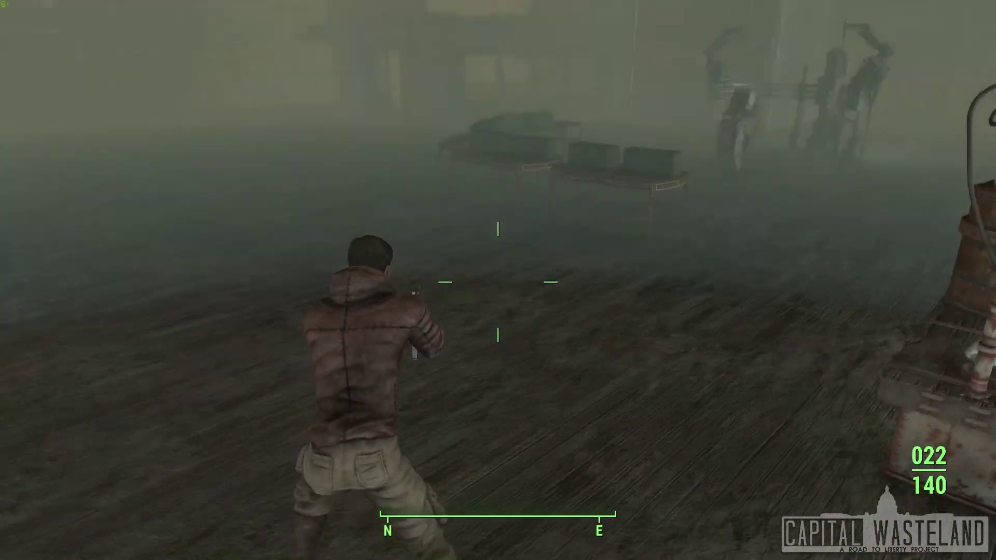
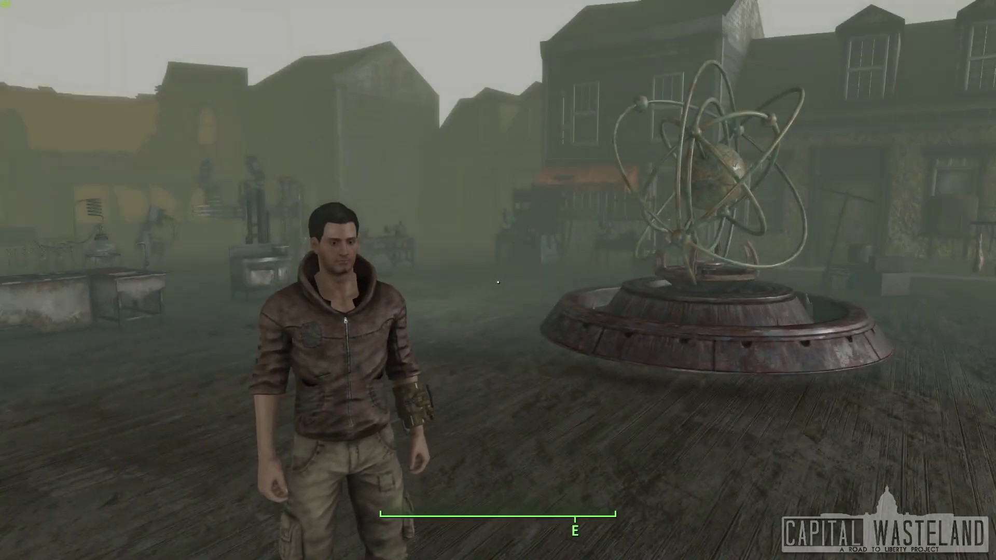
Search the console for raiders with "help raider 4" and spawn one using "player.placeatme ff0015db 1".
key("grave")
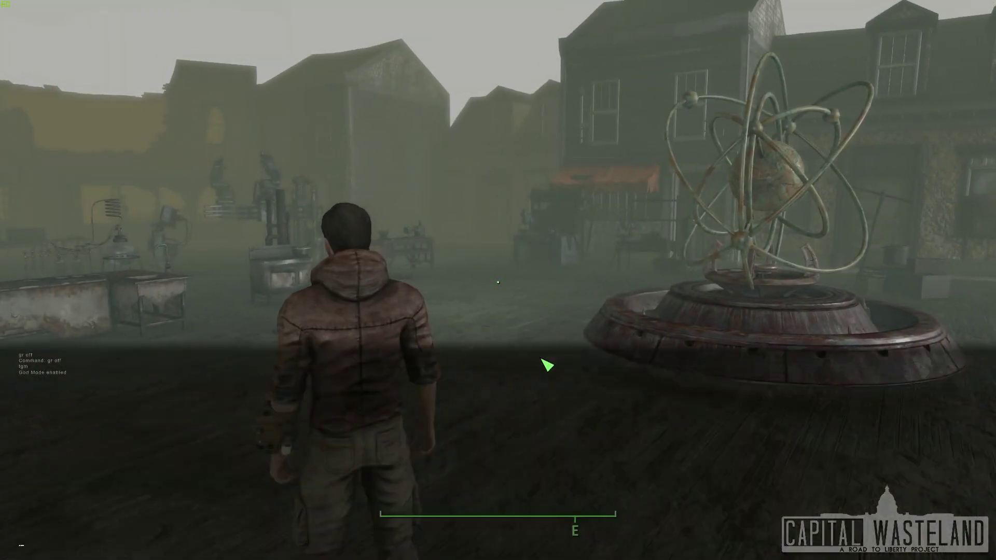
type("help raider 4")
key("Return")
type("player.placeatme ff0015db 1")
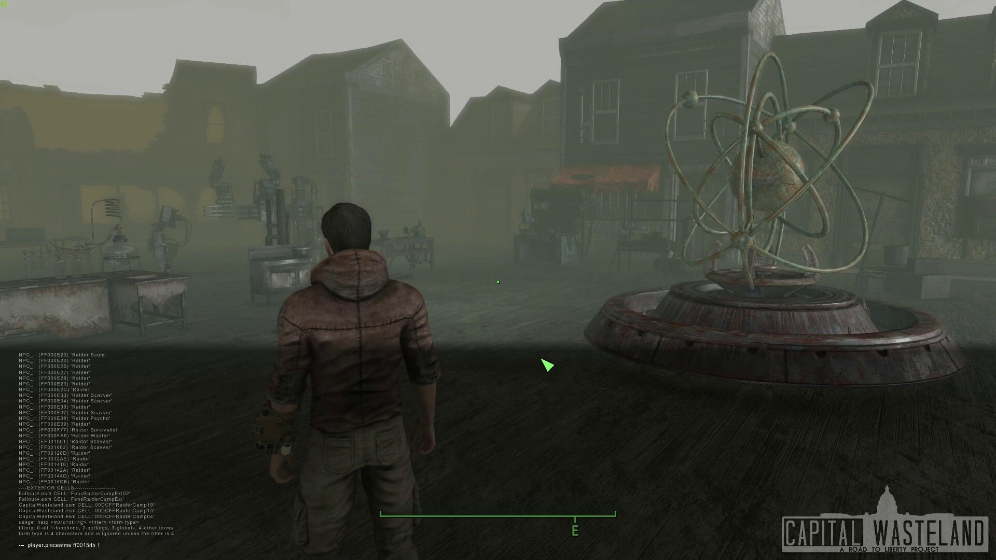
key("Return")
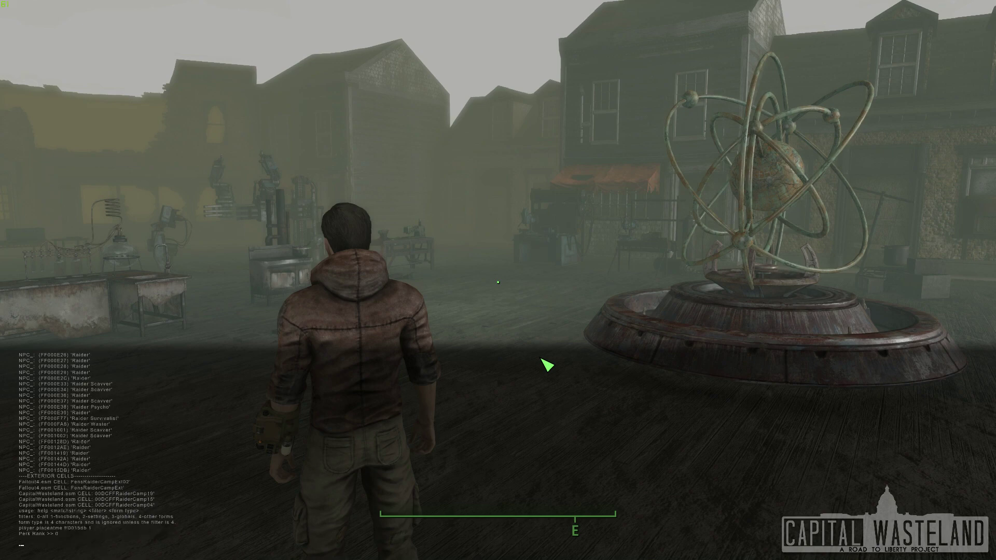
key("grave")
Approach the spawned raider and look up the Green Shirt and Combat Boots item ID in the console with "help green 4".
key("s")
key("w")
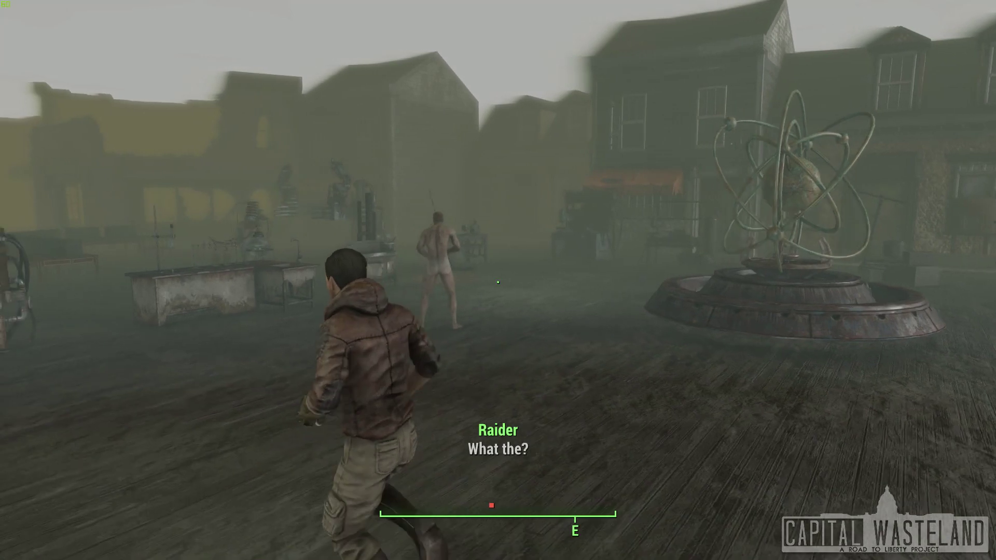
key("grave")
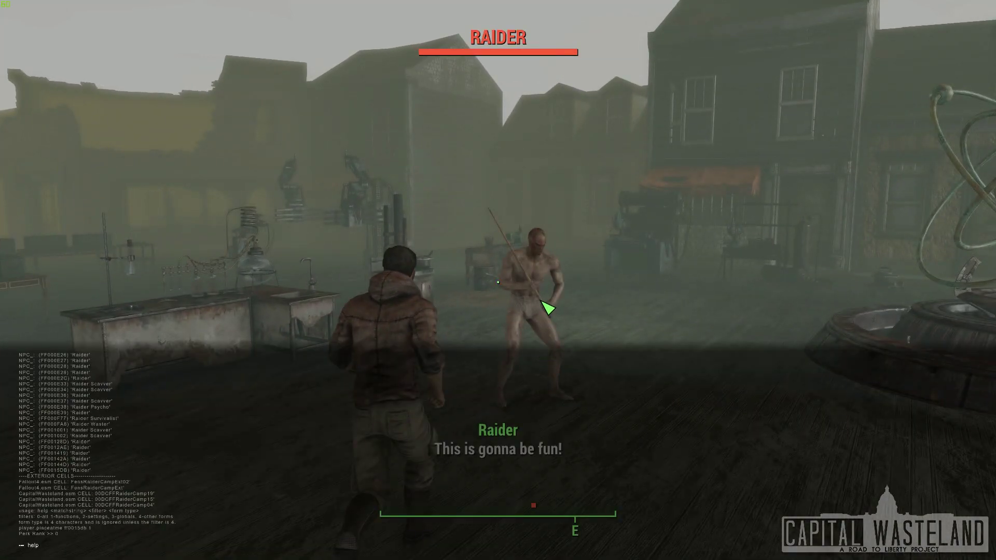
type("help green 4")
key("Return")
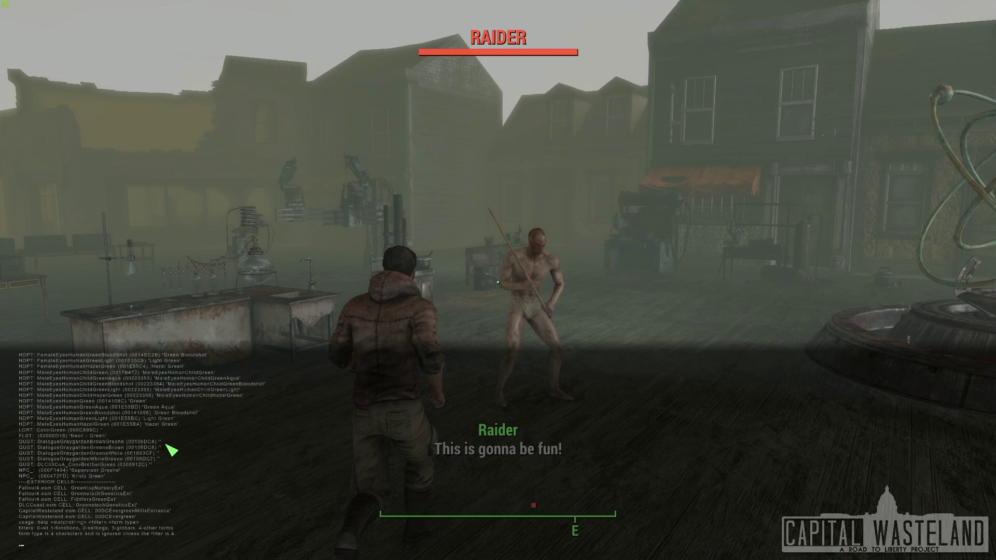
scroll(171, 452, "up", 10)
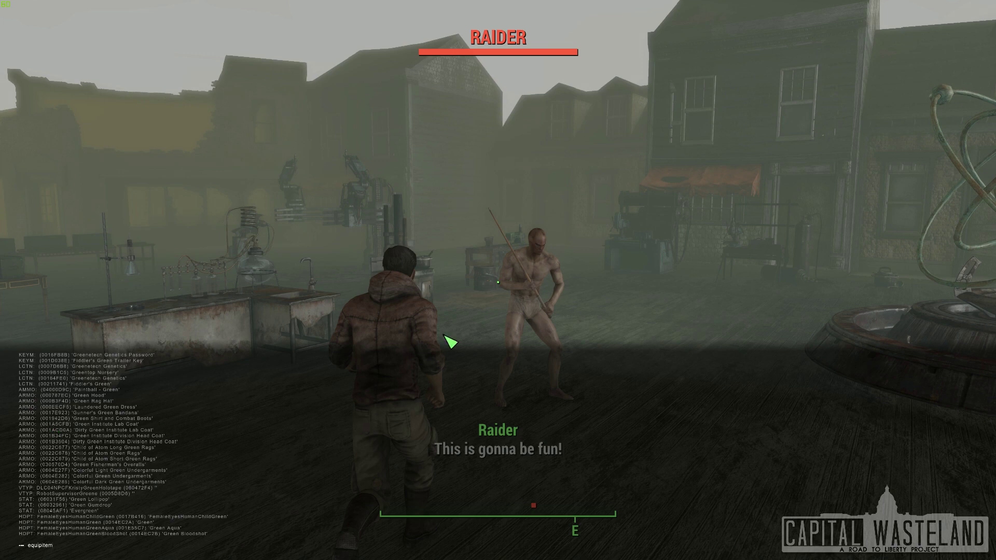
Target the raider and equip the Green Shirt and Combat Boots on him with equipitem and ID 001942d6.
left_click(534, 274)
type("1942d6")
key("Return")
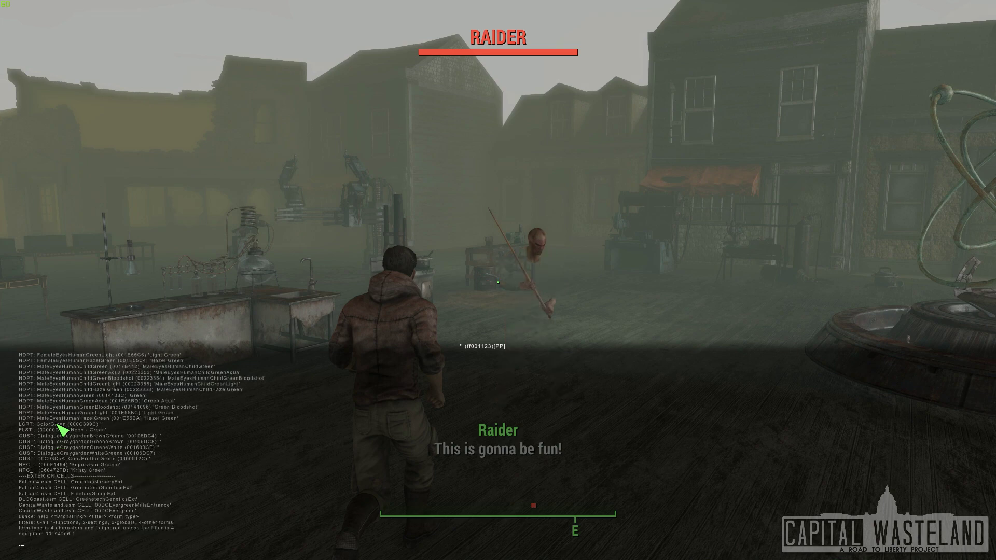
key("grave")
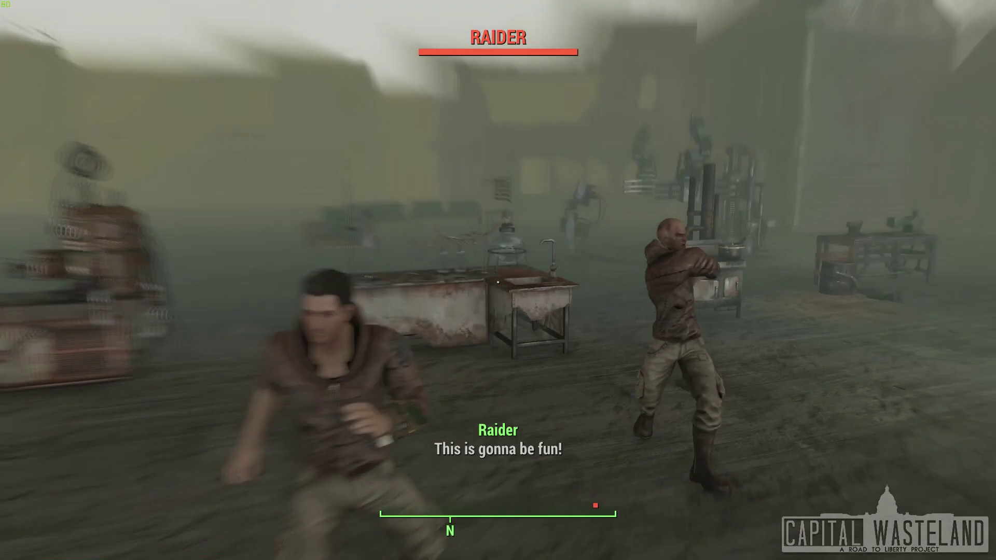
Back away from the dressed raider, draw the pistol and shoot his left leg in V.A.T.S.
key("a")
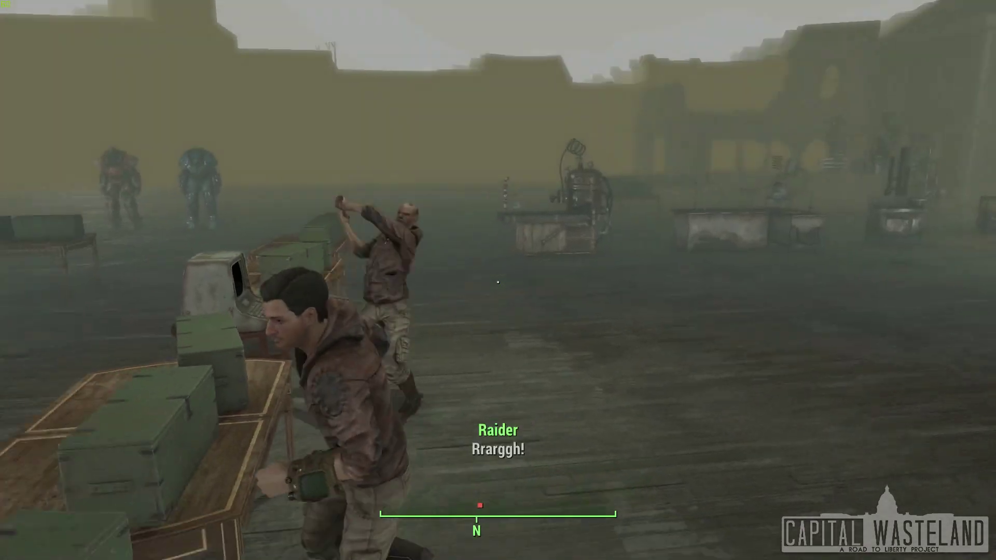
key("s")
key("r")
key("q")
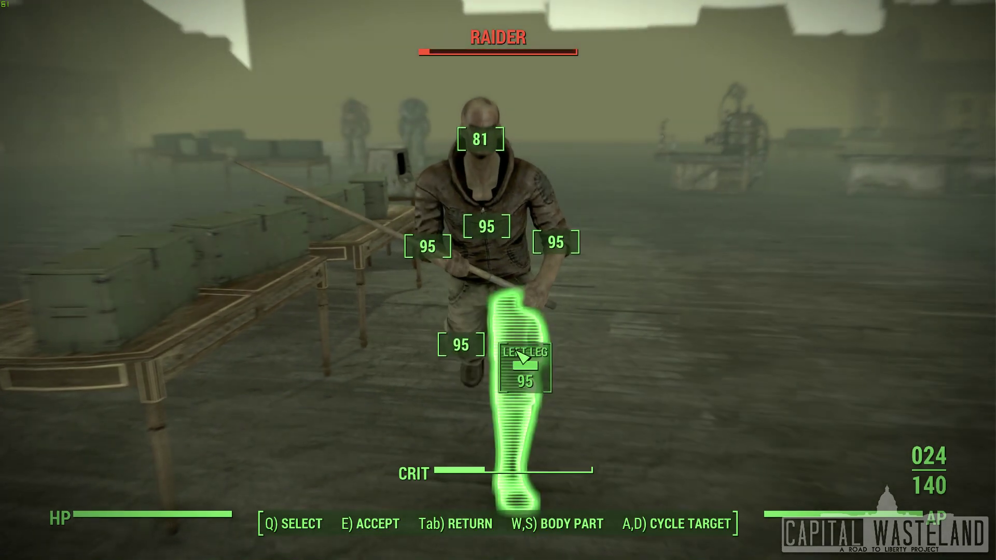
key("q")
key("e")
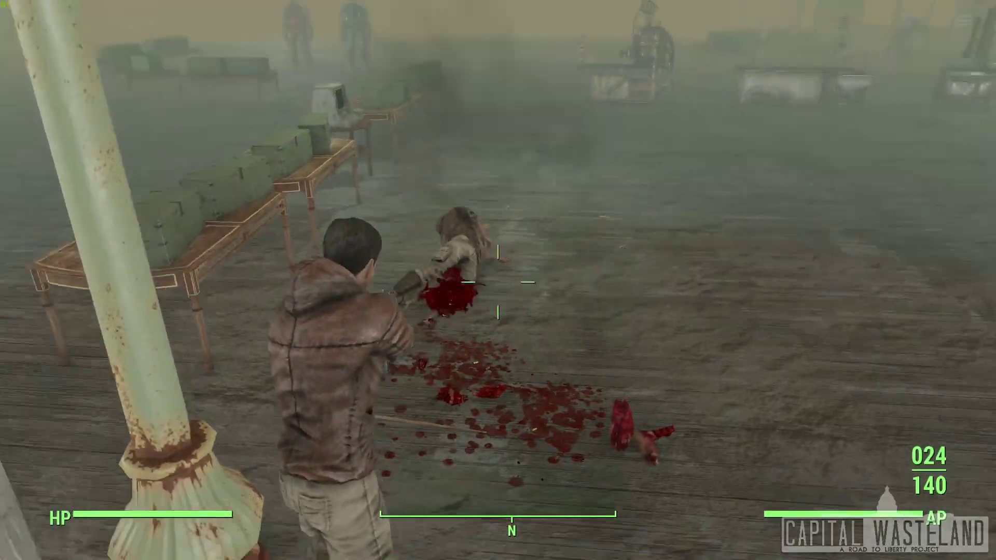
Examine the outfit and the severed leg on the dead raider from several sides up close.
key("w")
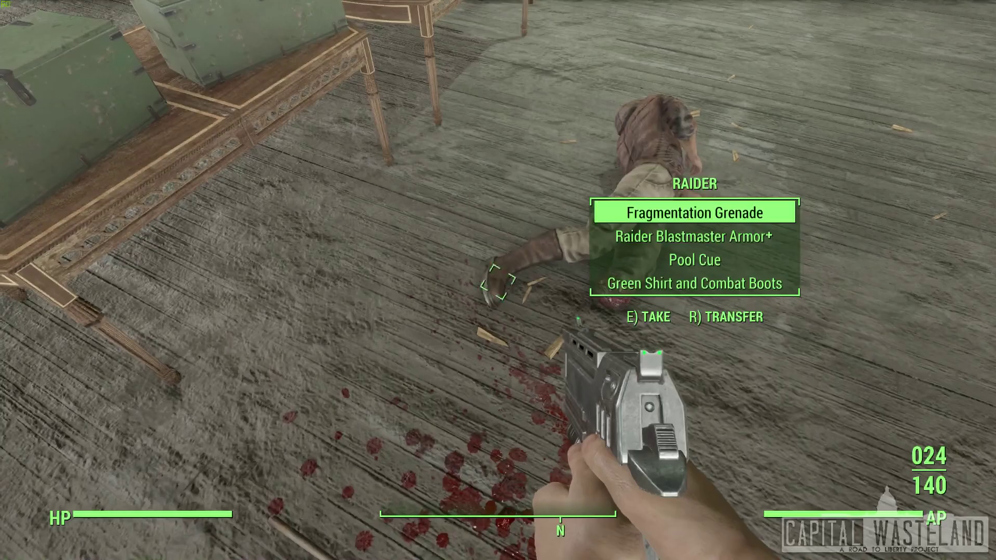
key("a")
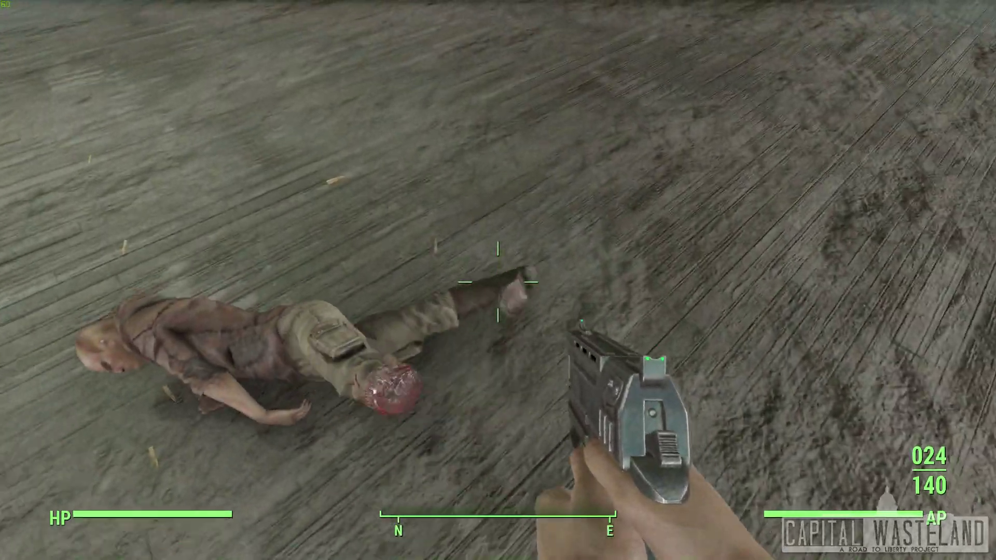
key("s")
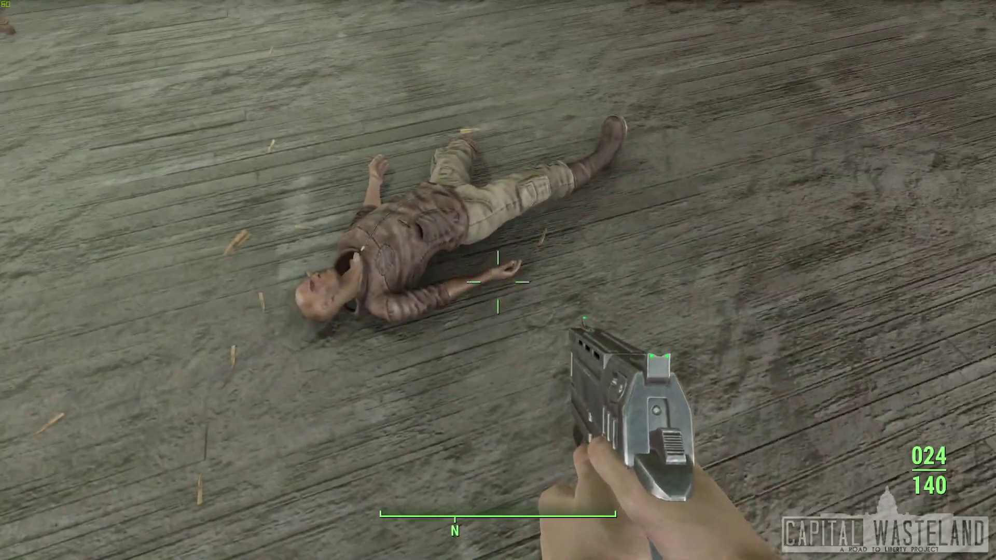
key("a")
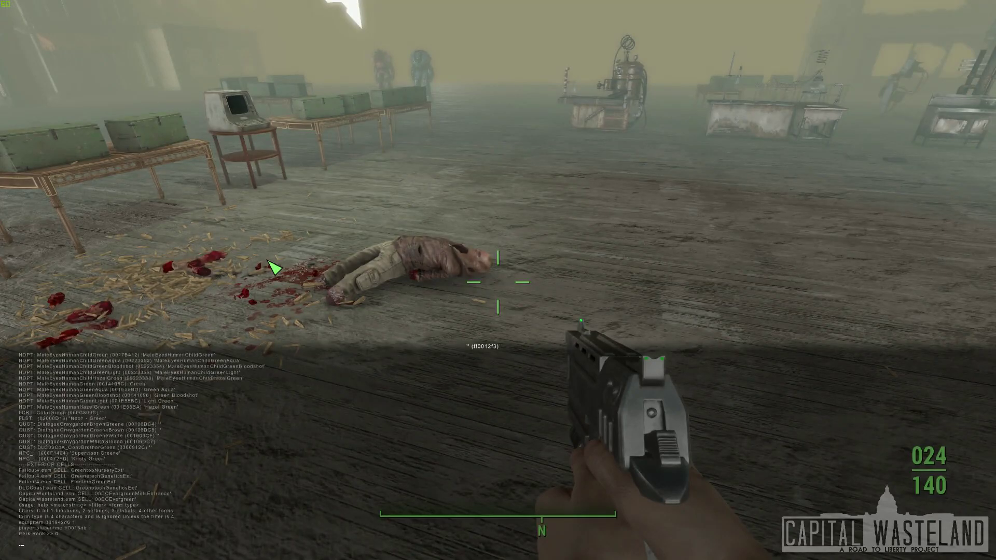
Dress the newly spawned raider in the same outfit through the console and shoot him with the pistol.
key("grave")
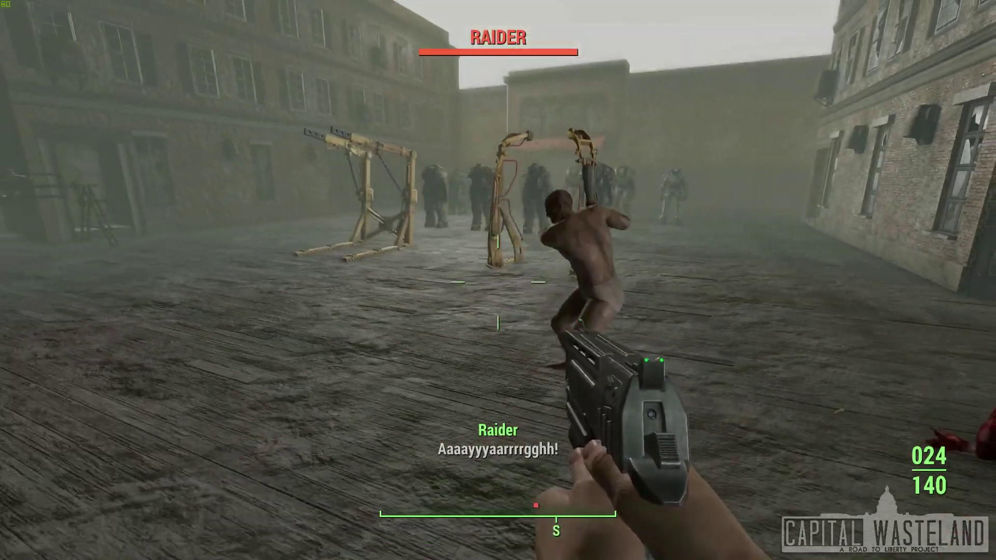
key("grave")
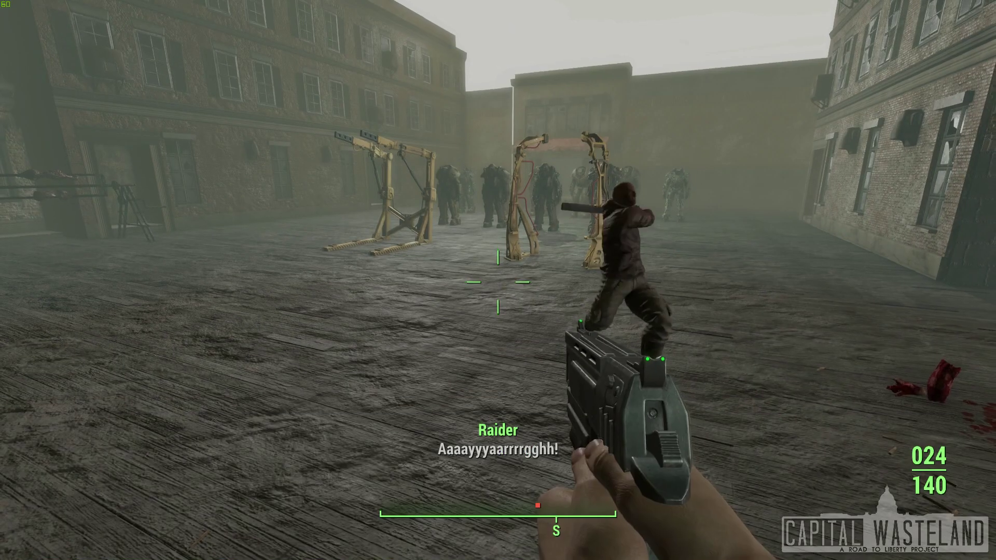
key("s")
right_click(498, 283)
left_click(498, 282)
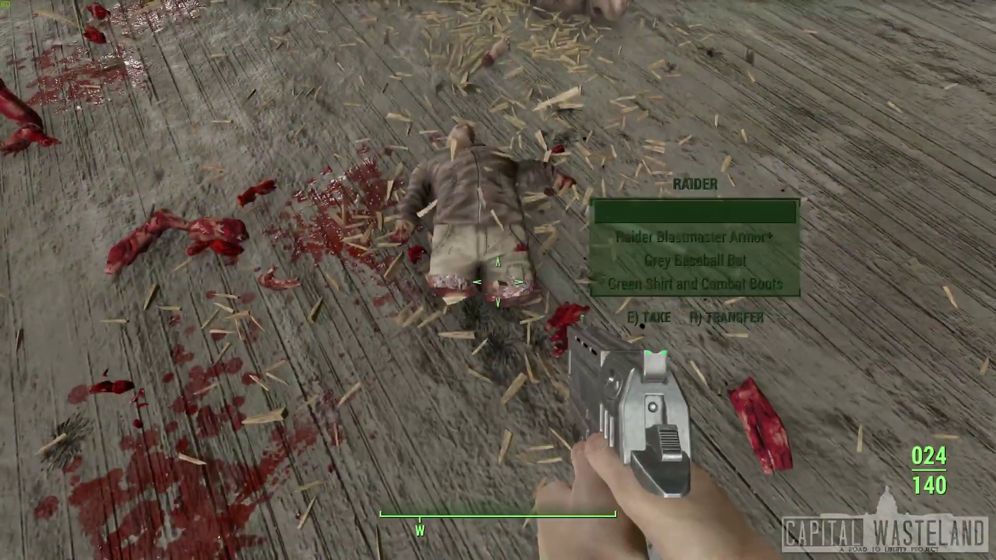
Move the second raider's body around and shoot off its head to inspect the outfit's dismembered parts.
key("a")
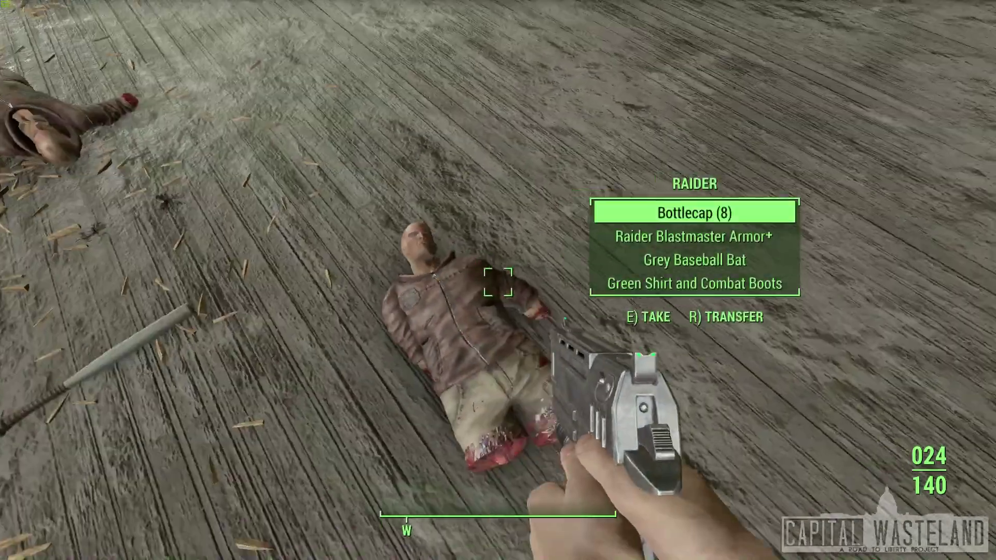
key("e")
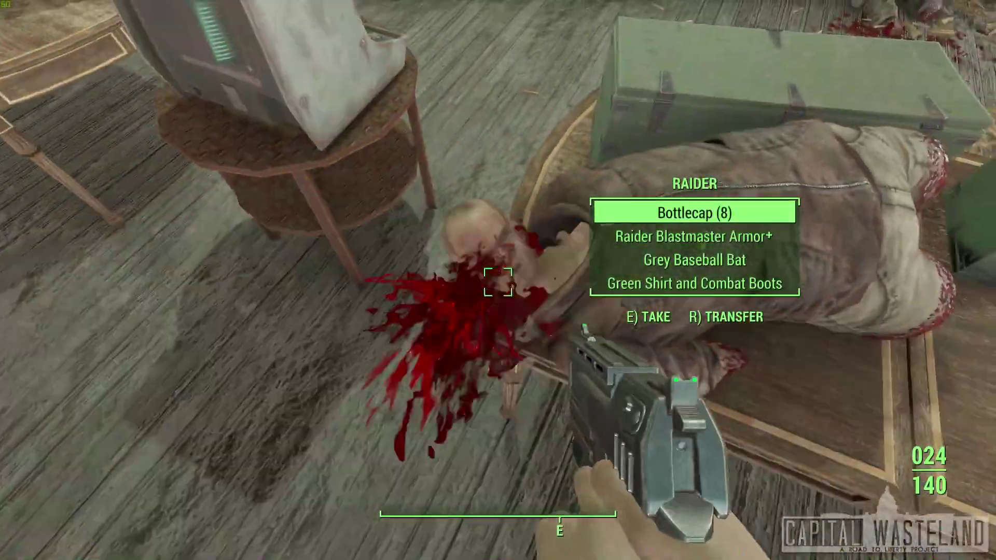
left_click(497, 283)
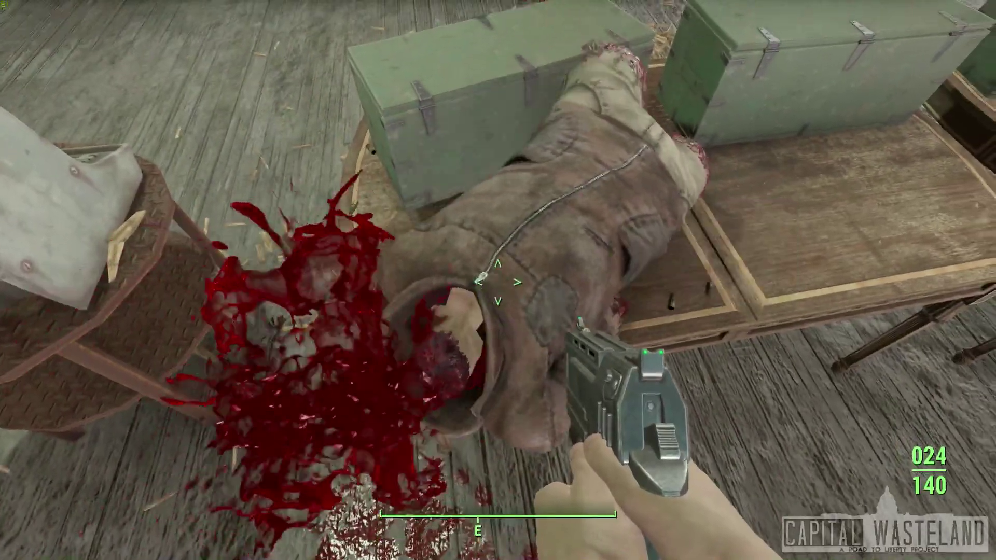
key("w")
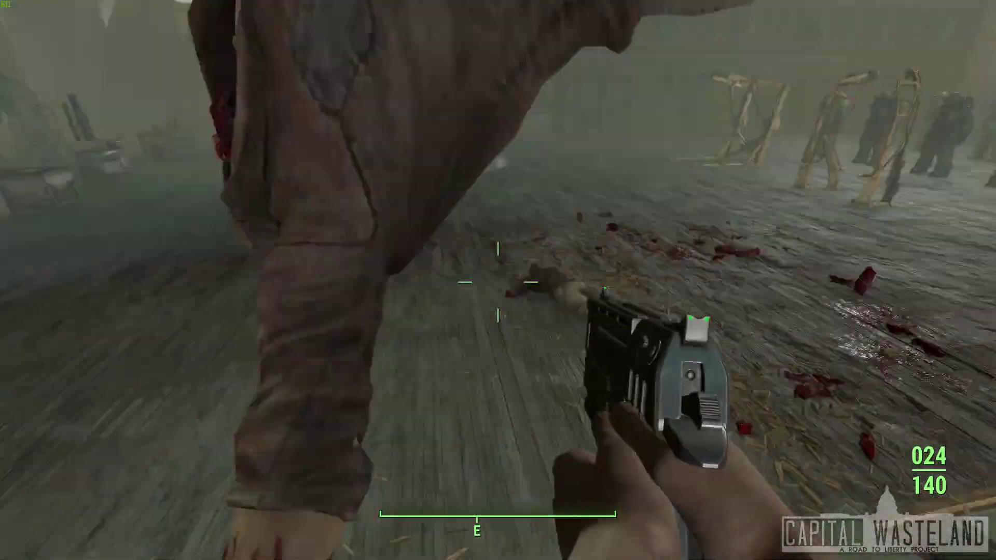
key("e")
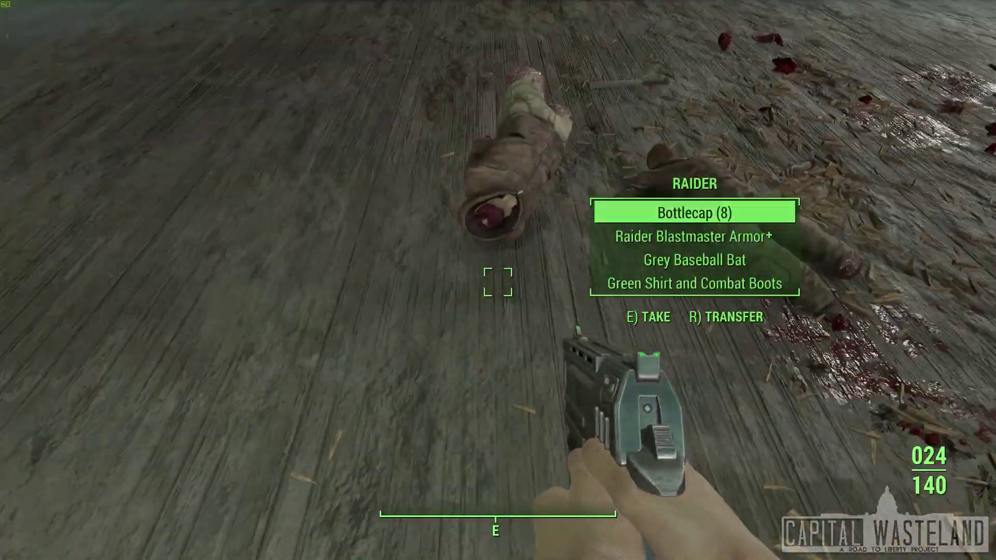
key("w")
key("e")
key("e")
key("e")
Holster the pistol and examine the outfit on the player character once more from the front and back.
key("r")
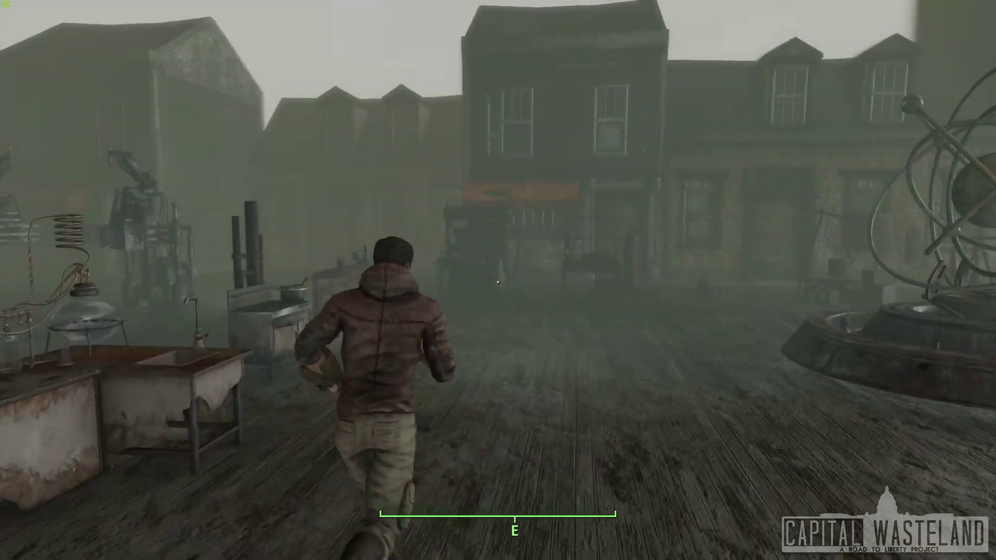
key("d")
key("s")
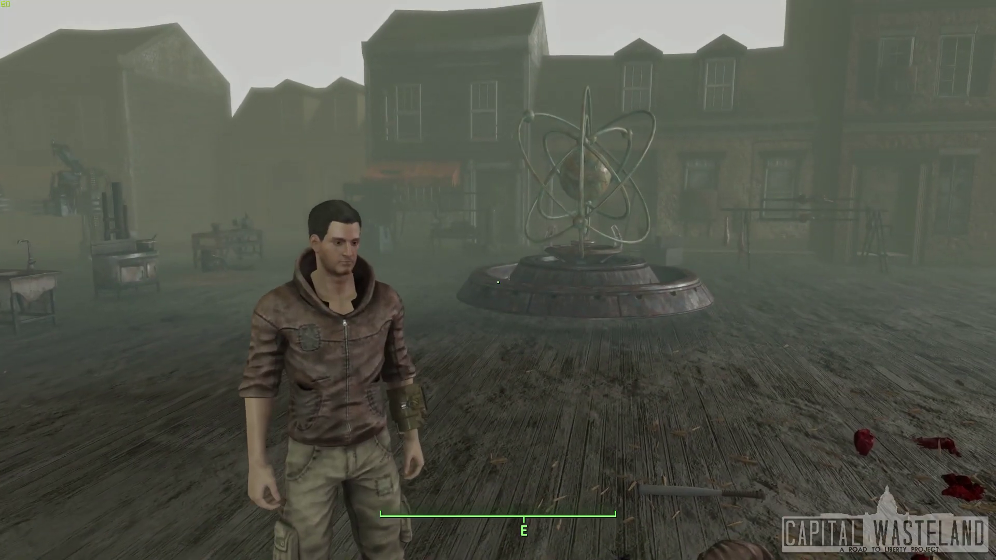
key("s")
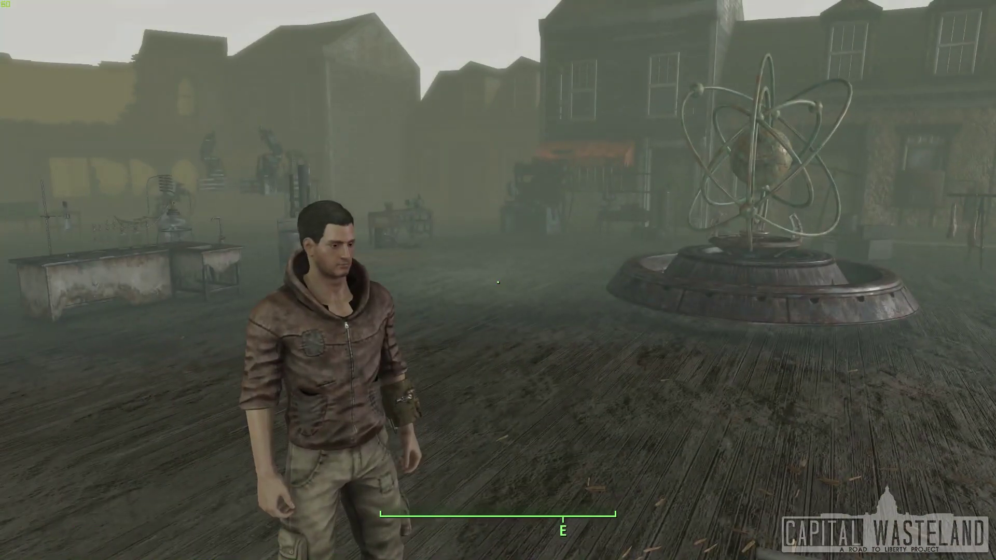
key("w")
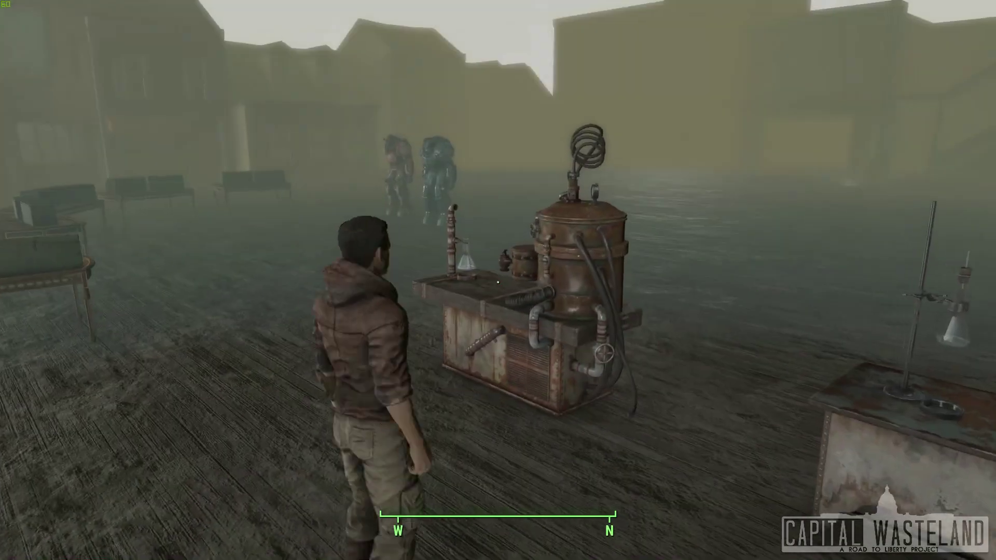
key("a")
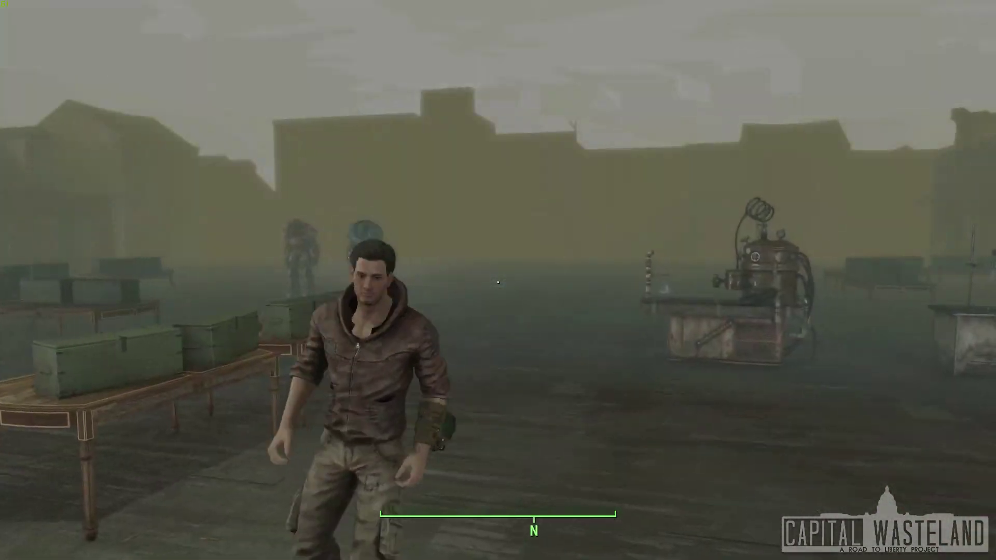